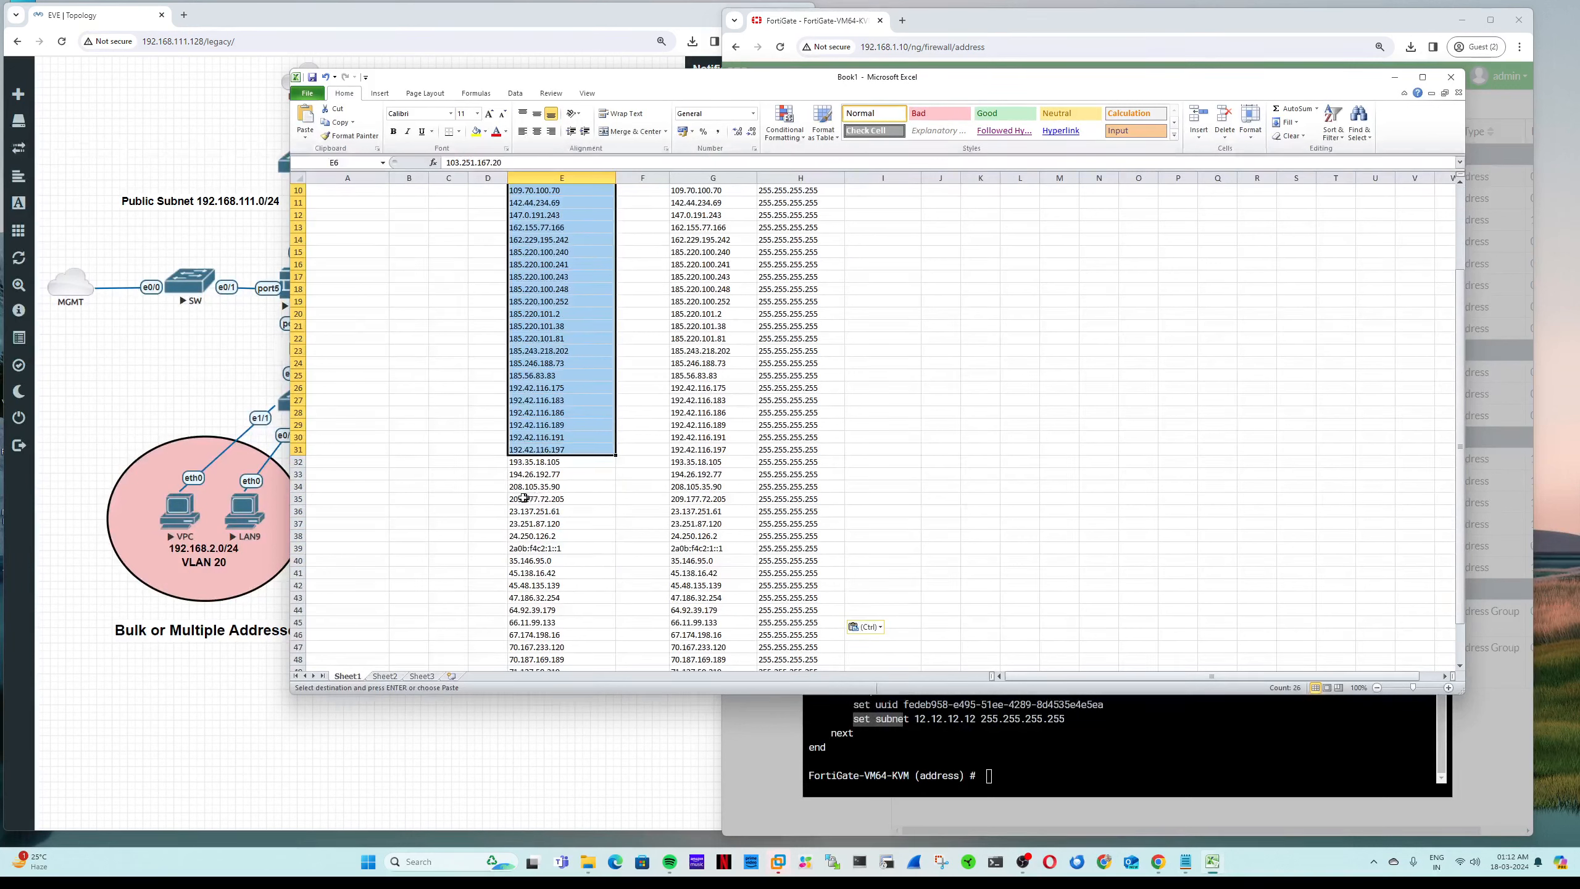
Step: Delete row 39, which holds the IPv6 address
click(555, 547)
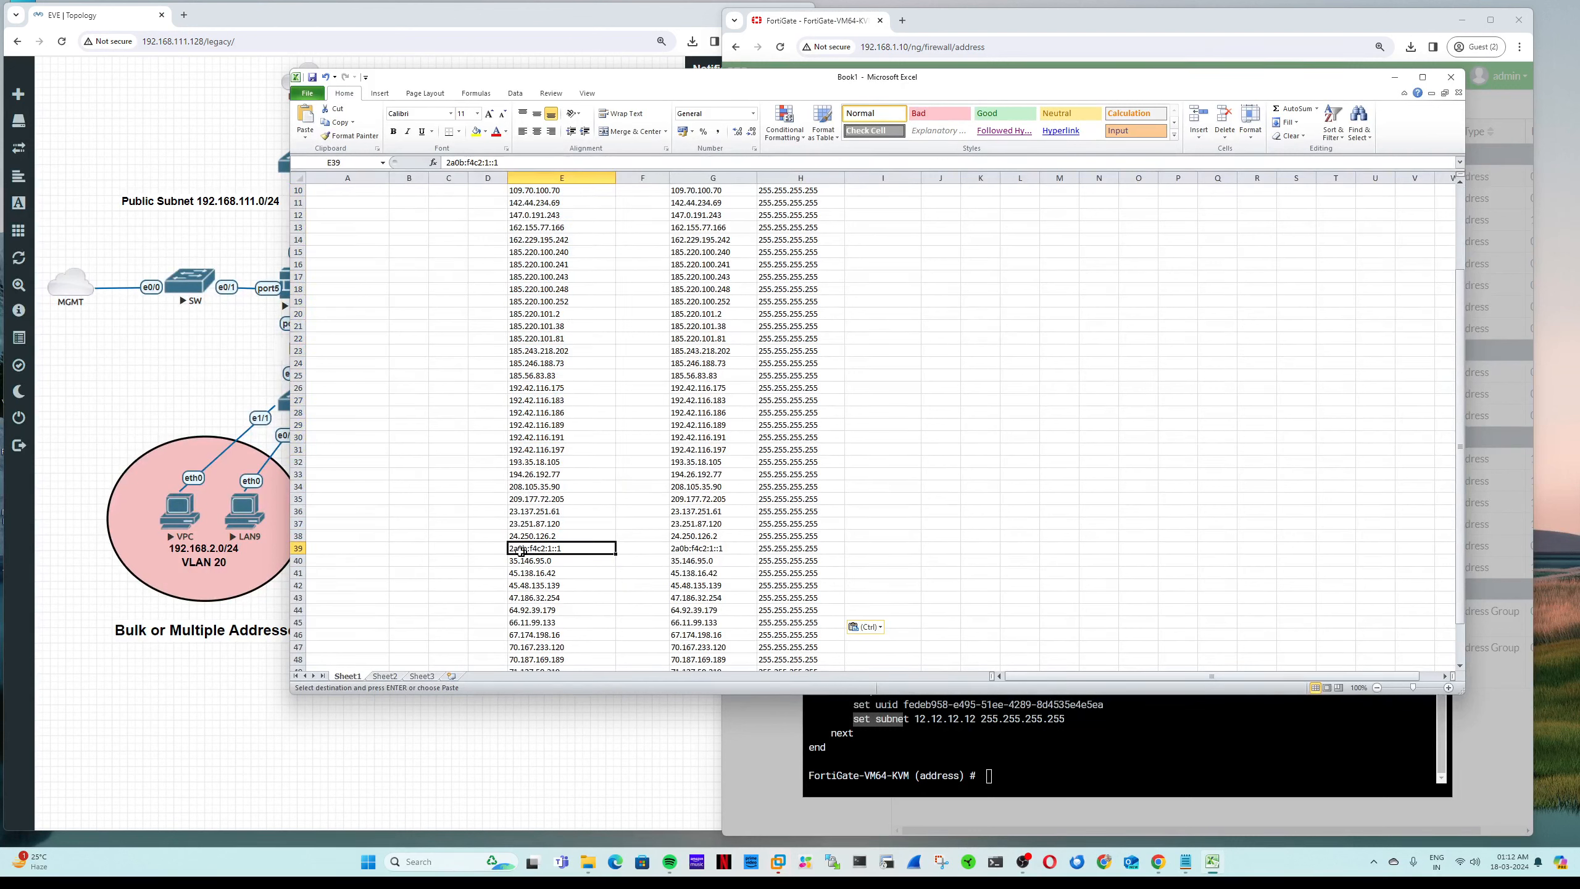
click(295, 548)
right_click(295, 549)
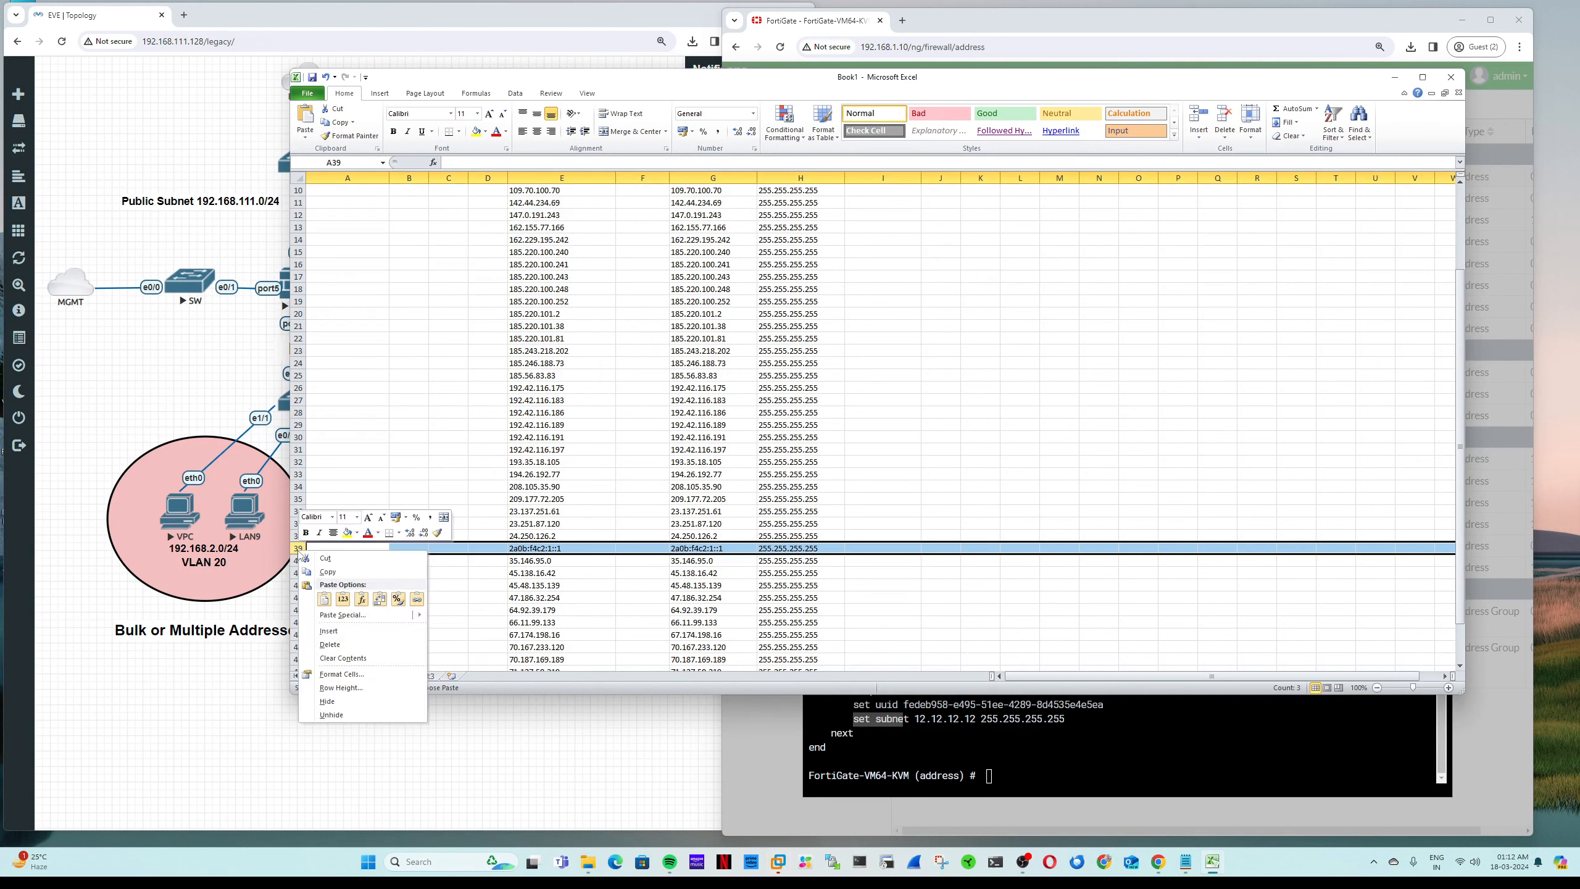
click(352, 647)
scroll(651, 508, down, 3)
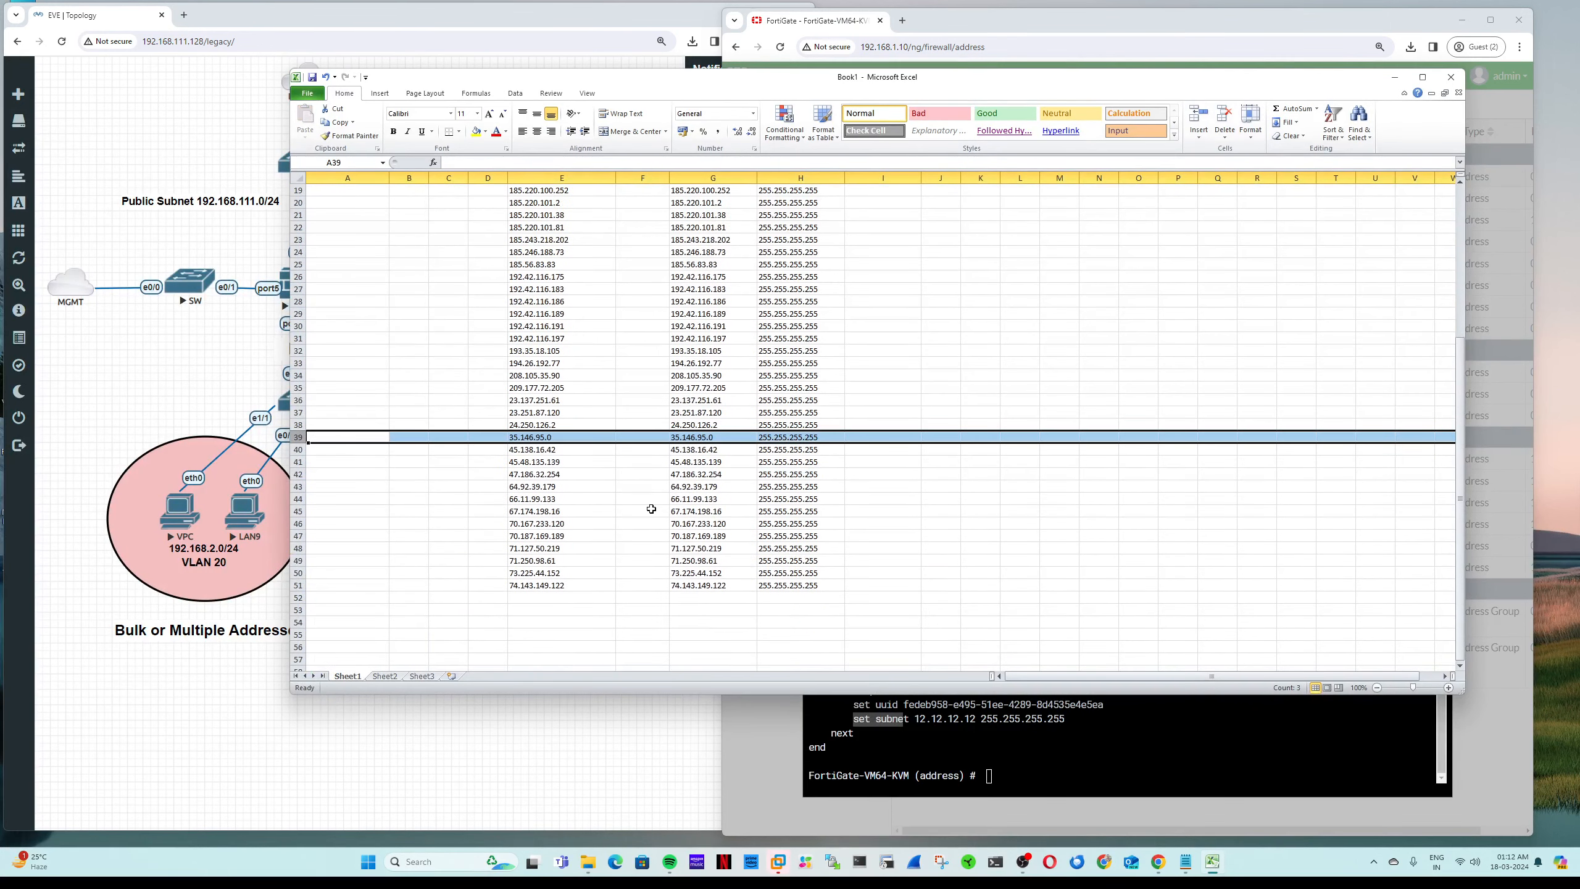
scroll(621, 551, up, 6)
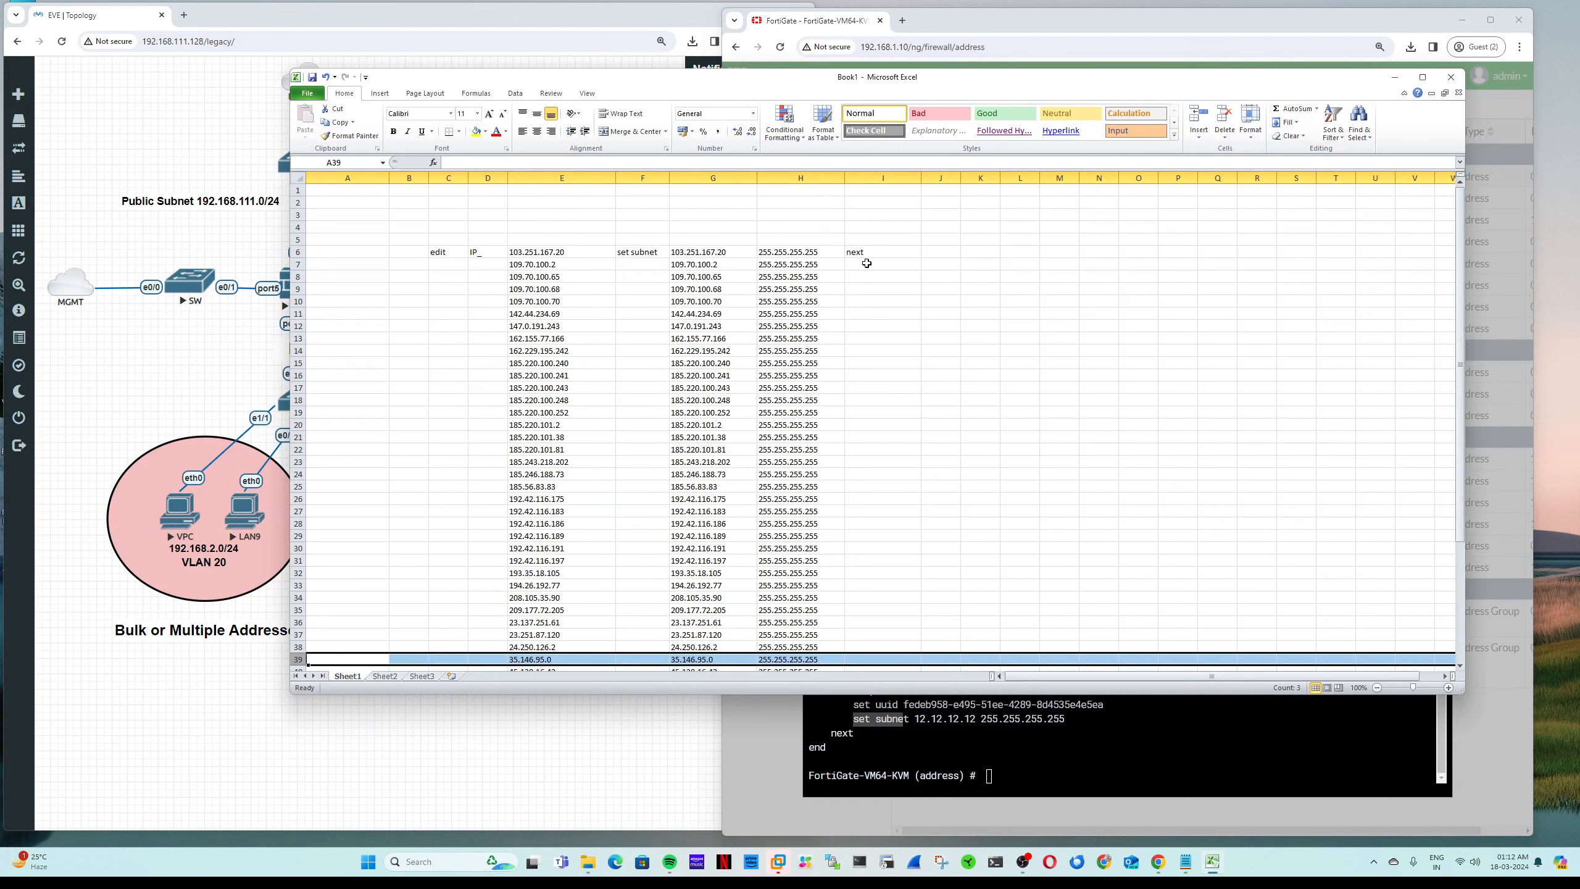
Step: Fill the edit/IP_ cells, set subnet (F6) and next (I6) down to row 51
drag(438, 254, 500, 648)
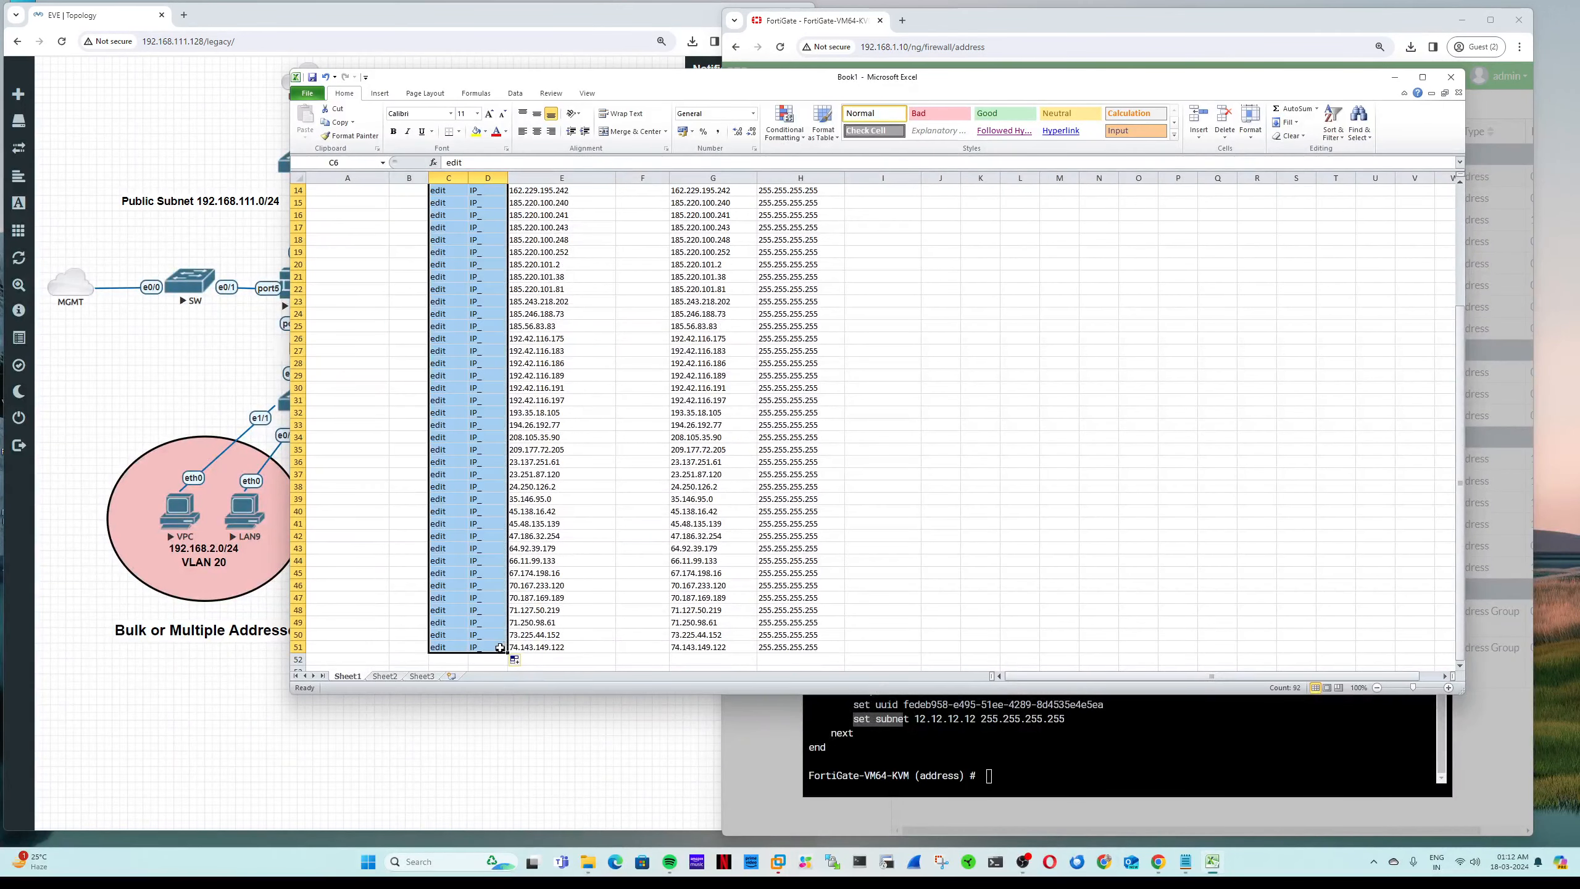
scroll(653, 487, up, 4)
click(657, 250)
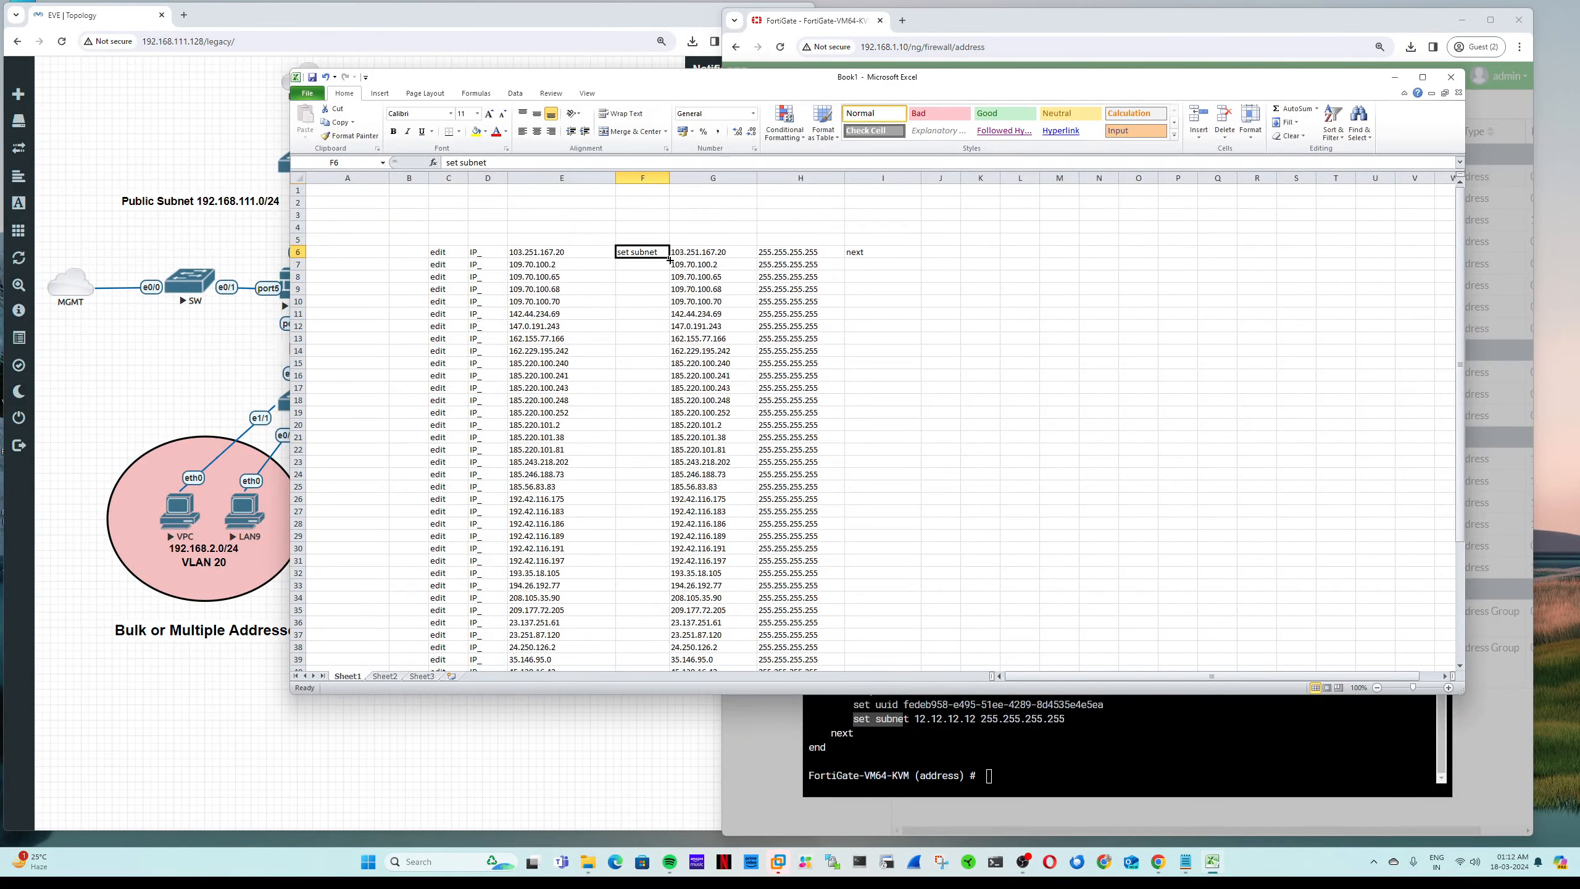
drag(669, 257, 671, 651)
scroll(809, 355, up, 5)
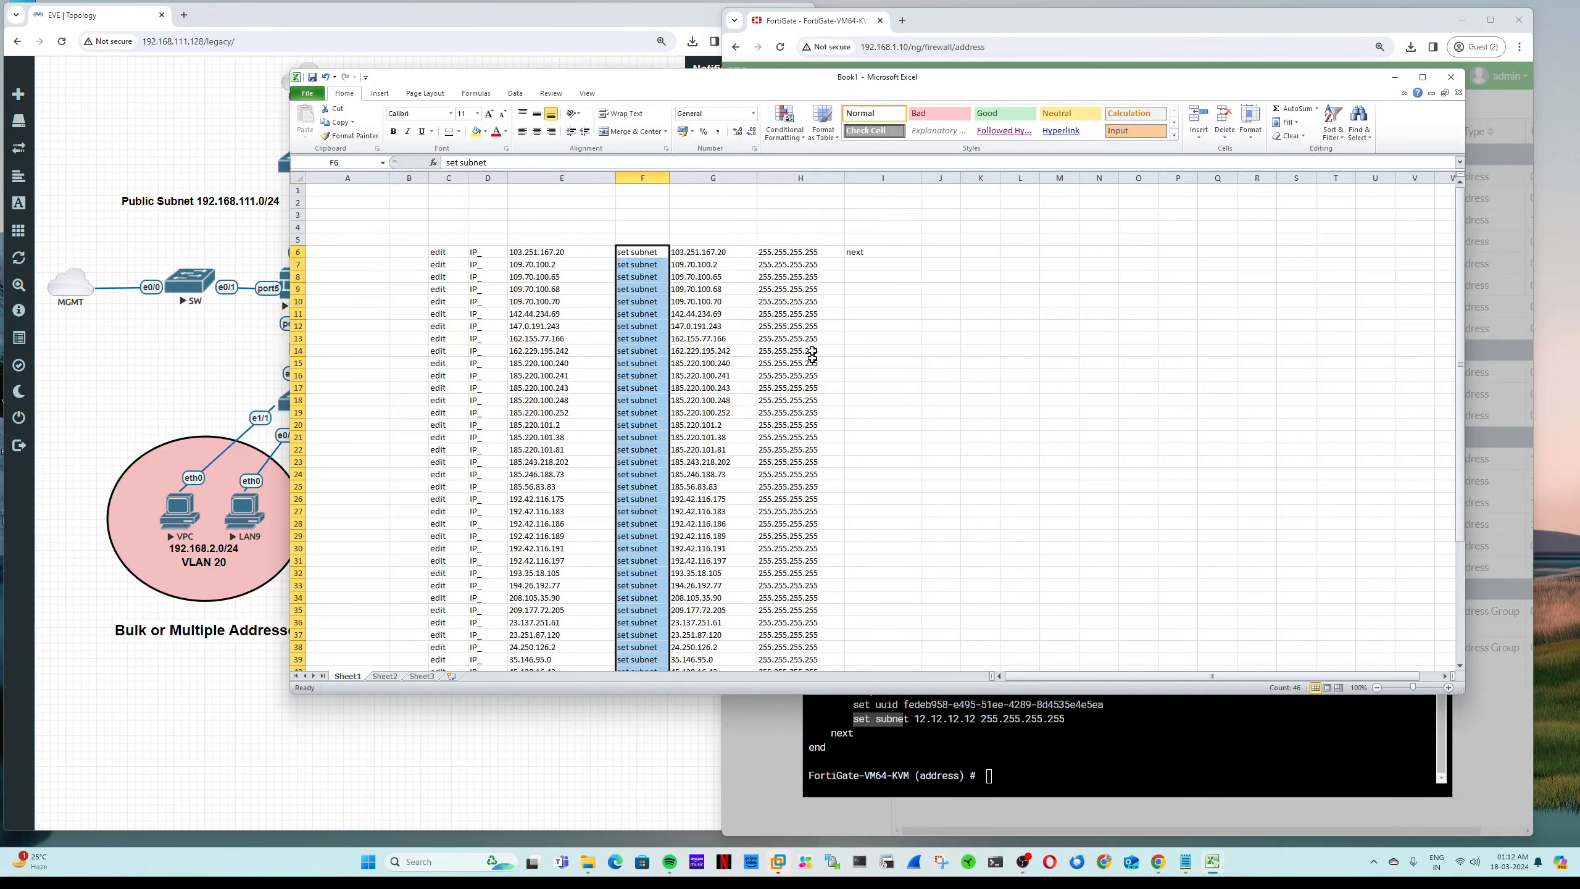
click(862, 247)
drag(921, 258, 882, 648)
scroll(879, 619, up, 5)
Step: Start a CONCATENATE formula in J6 joining C6 and D6
click(946, 251)
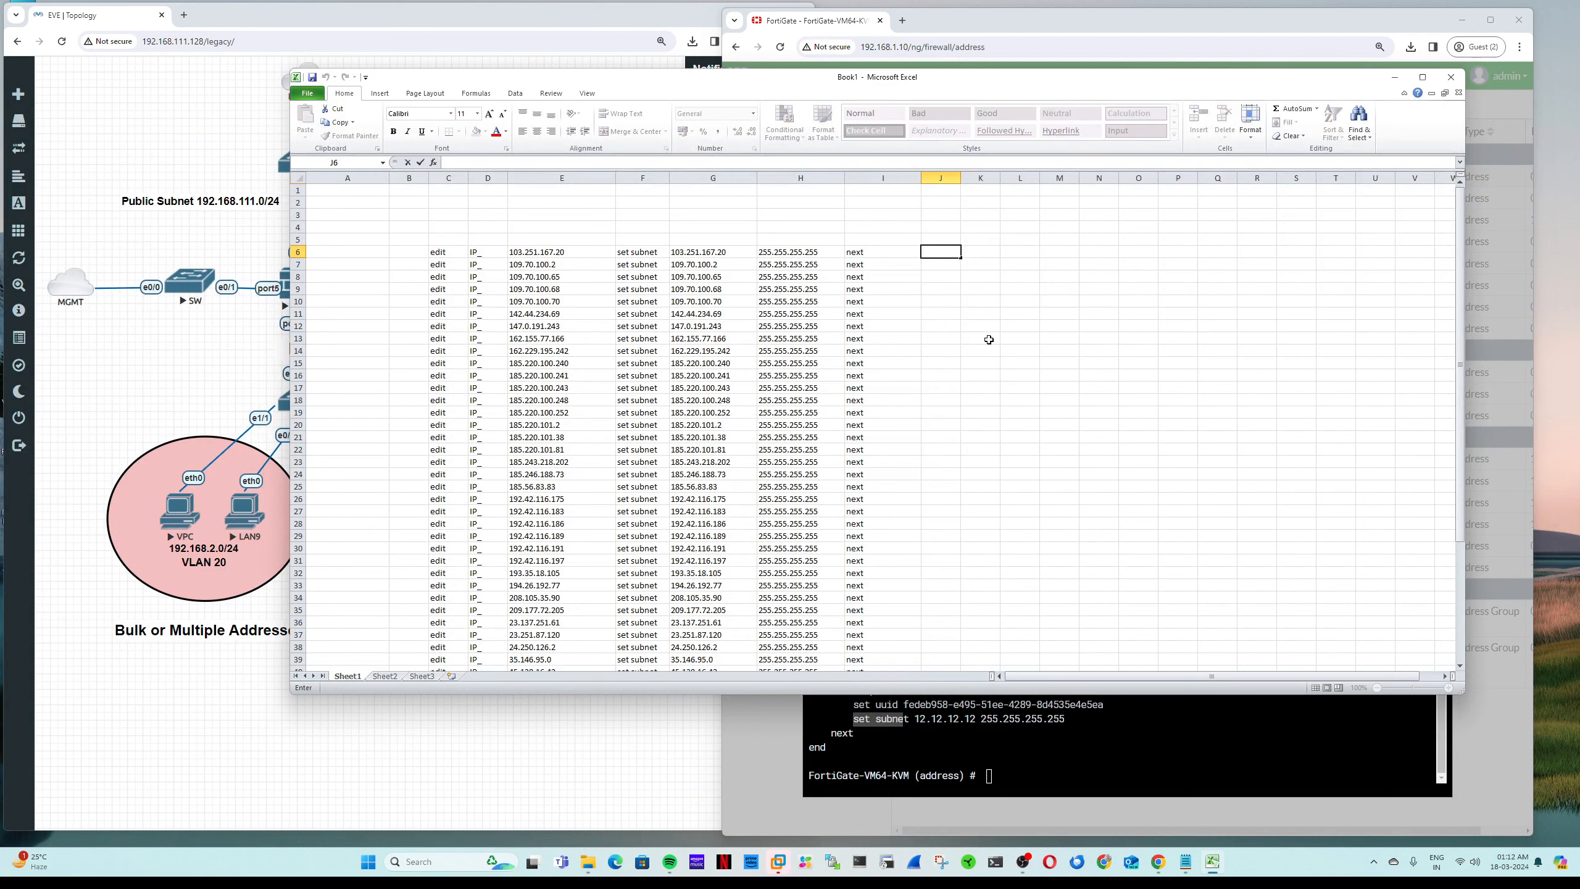
text(=con)
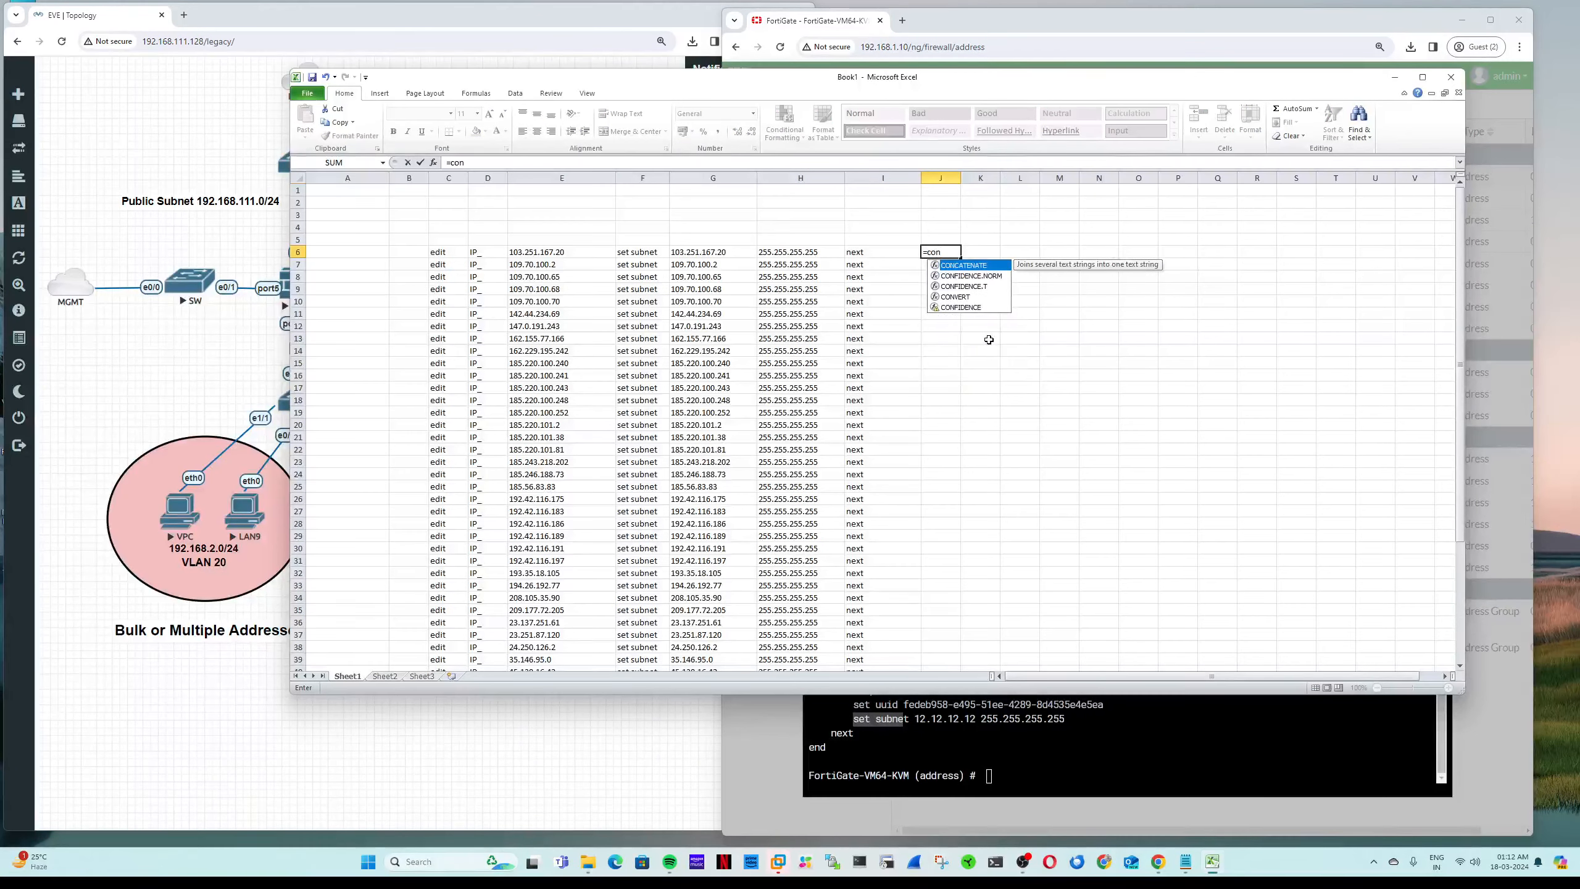
double_click(948, 269)
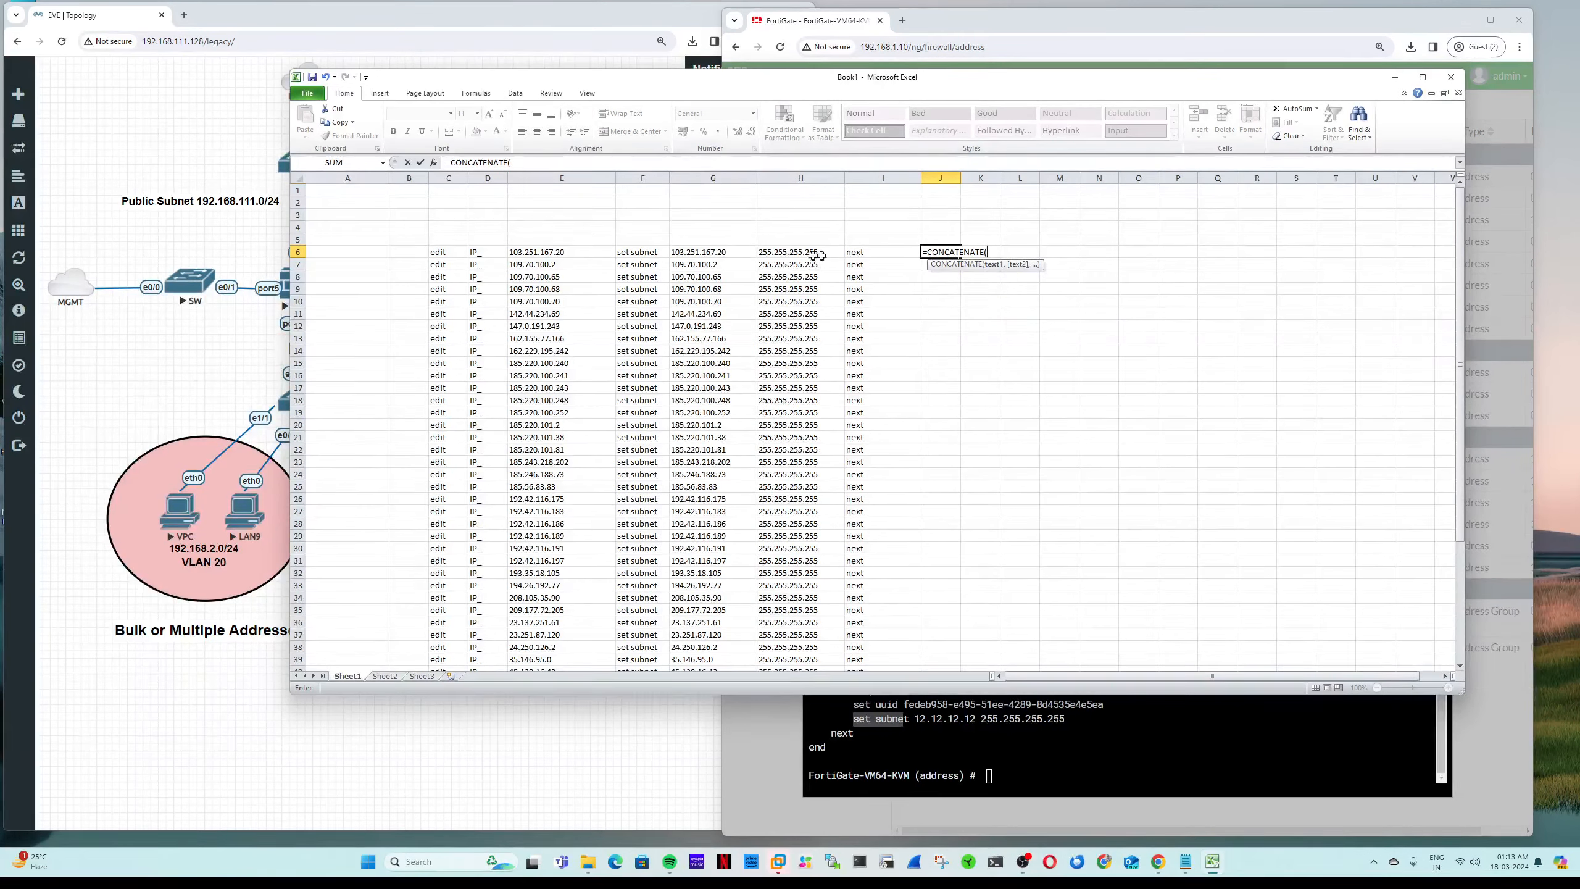
click(466, 253)
text(,)
click(488, 243)
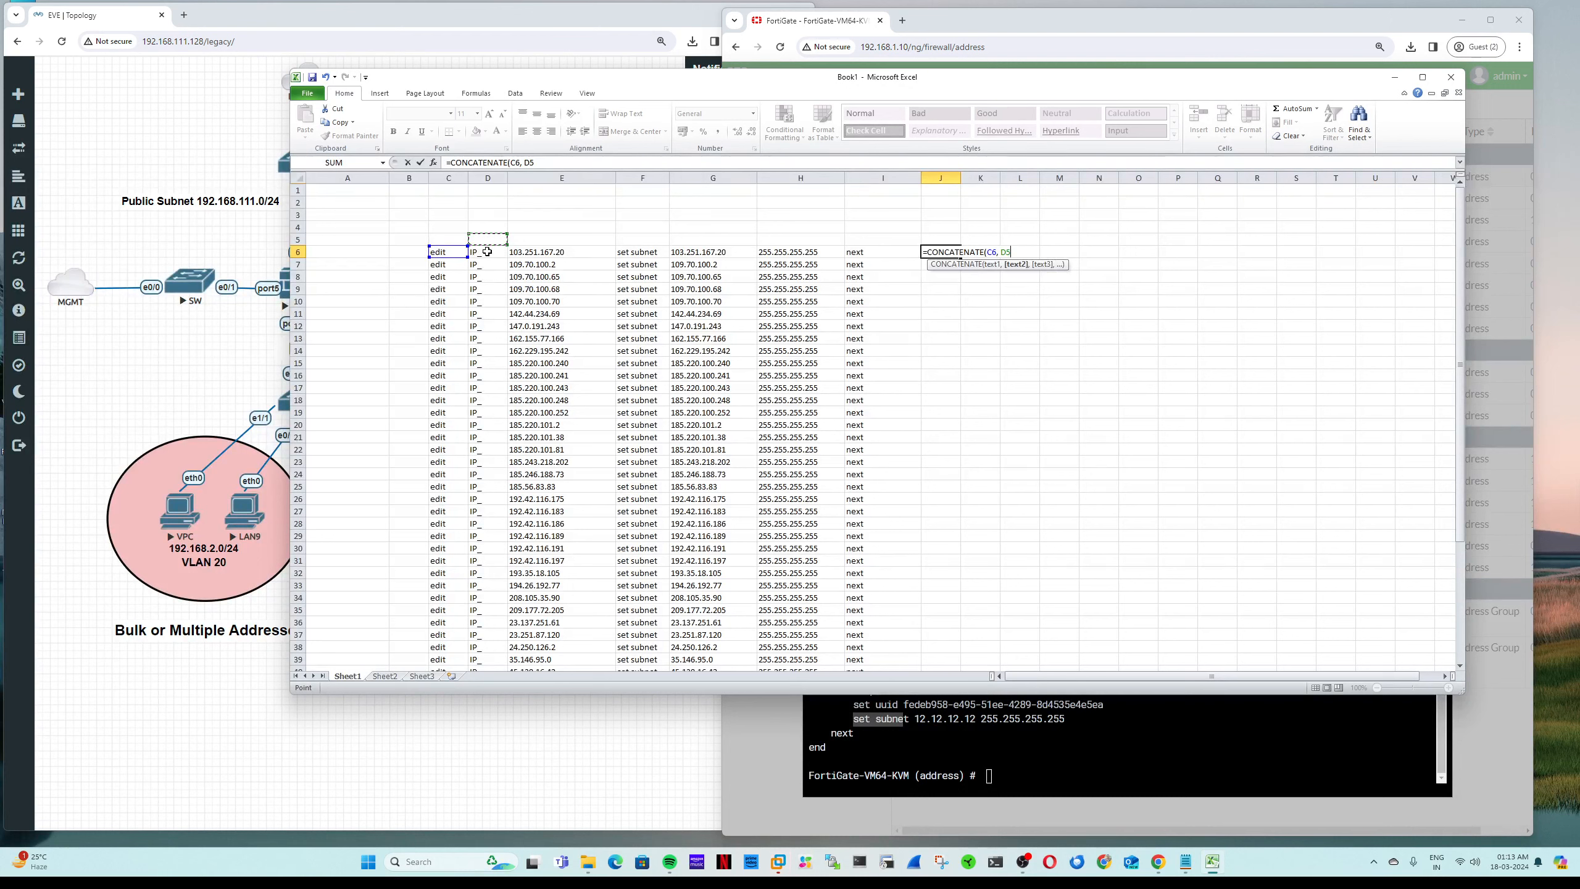
click(487, 251)
text(,)
Step: Add E6, F6, G6, H6 and I6 to the J6 formula and commit it
click(554, 252)
text(, E6,)
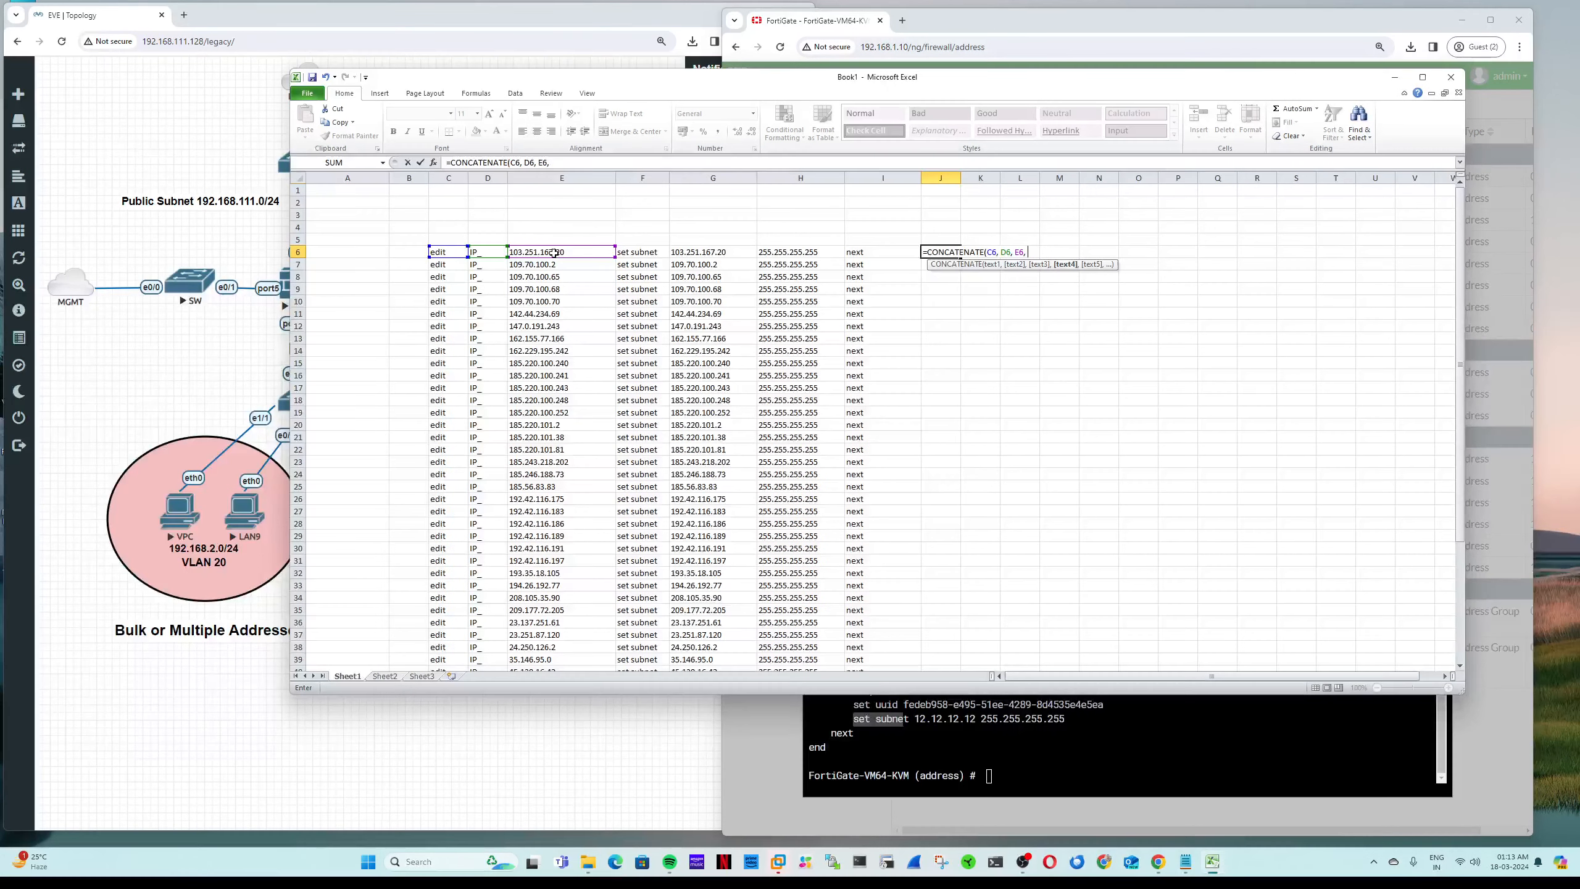
click(645, 258)
text(,)
click(700, 251)
text(, G6,)
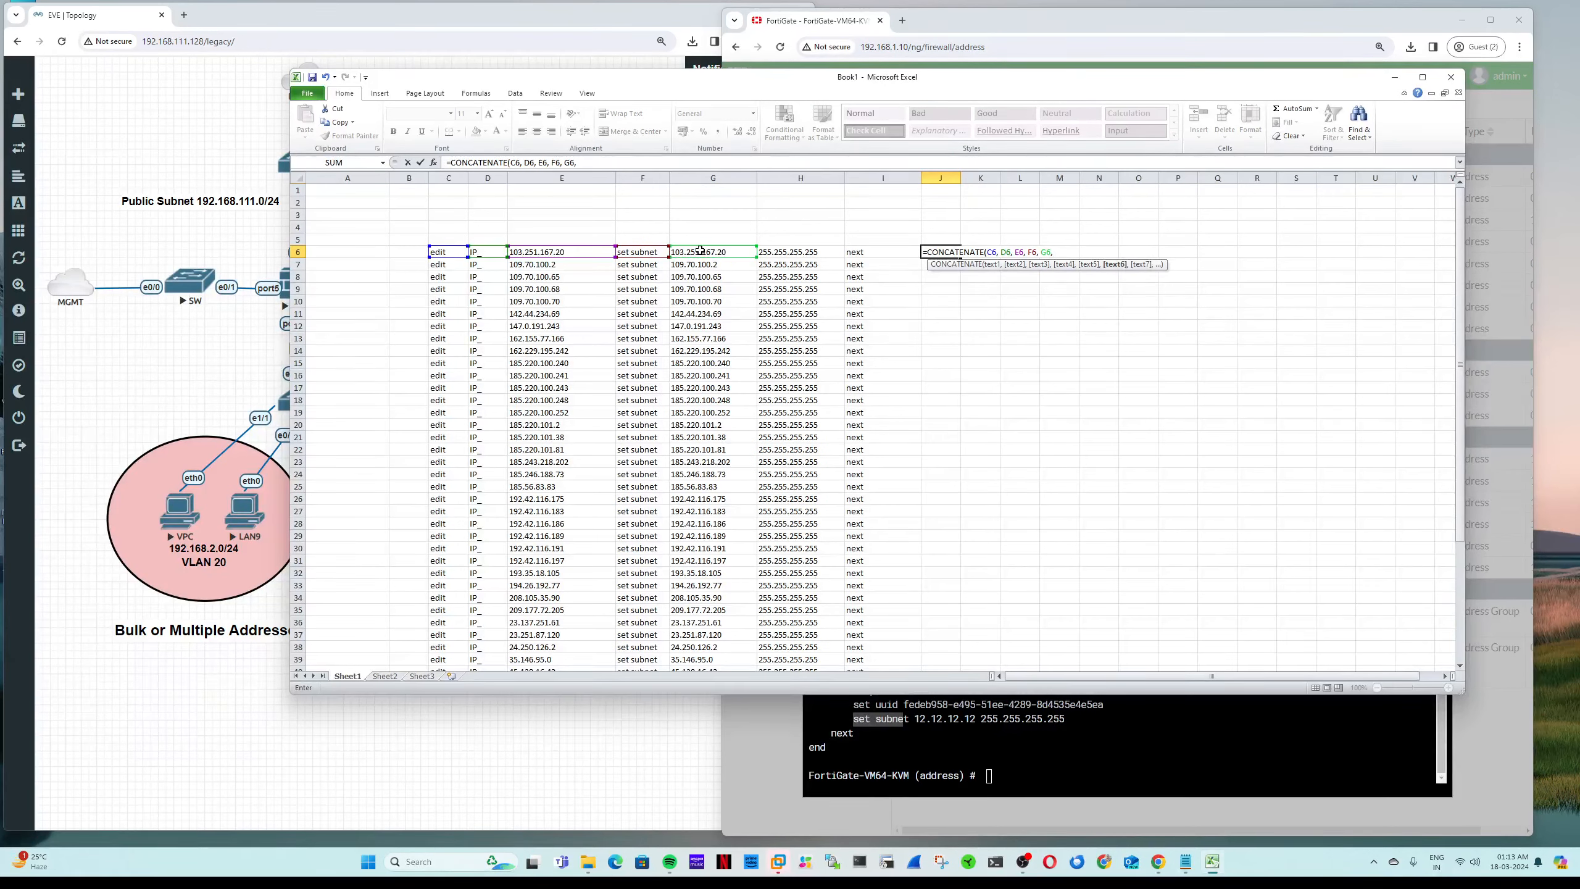
click(808, 252)
text(,)
click(899, 252)
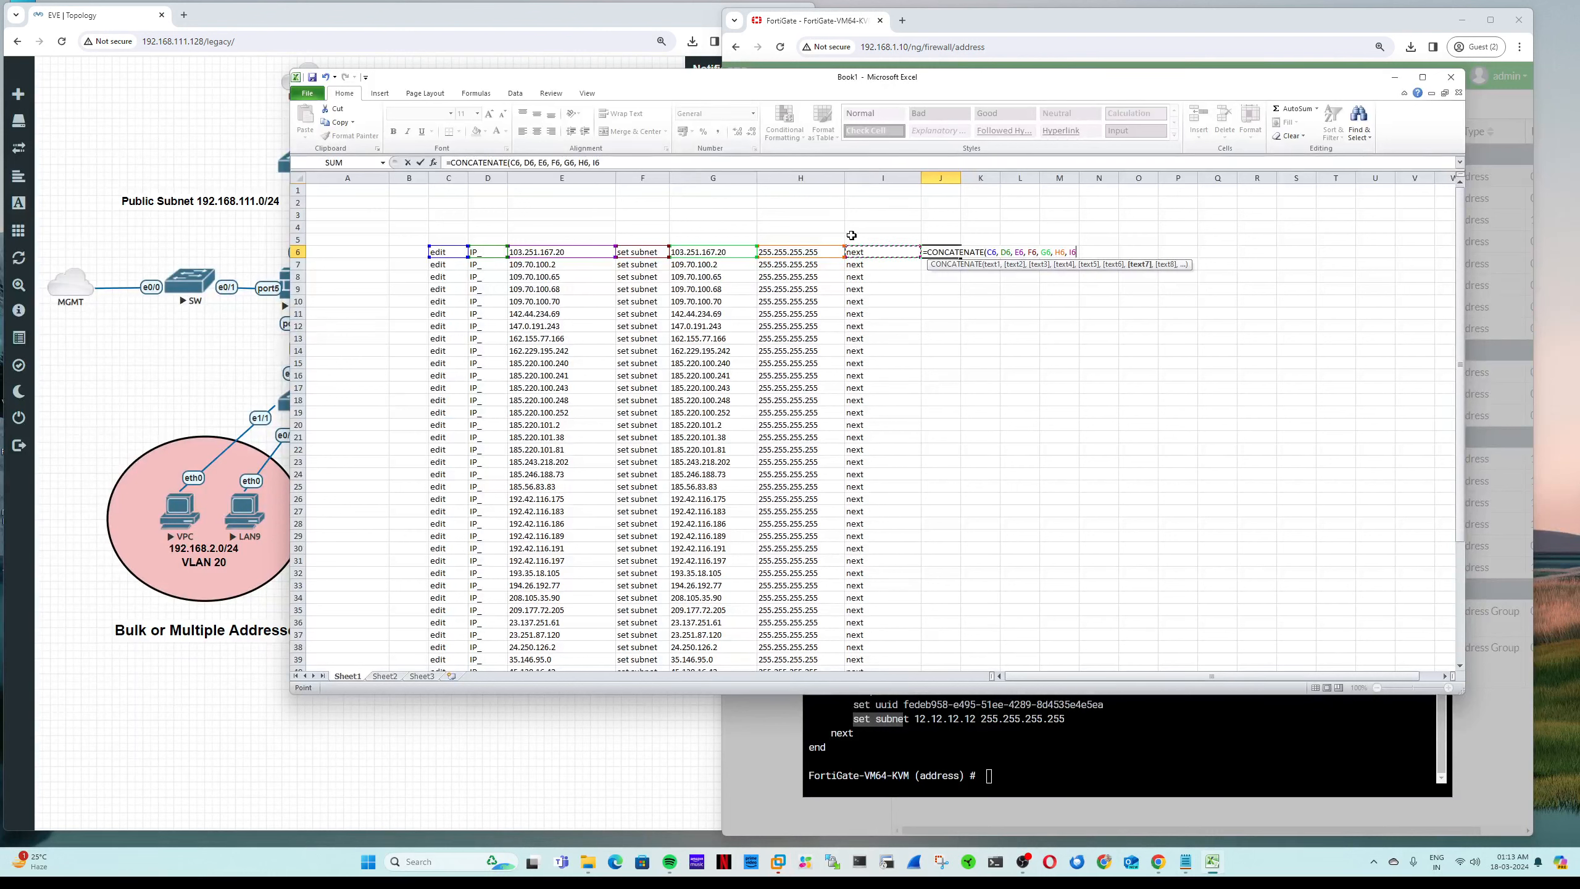
text(,)
key(Return)
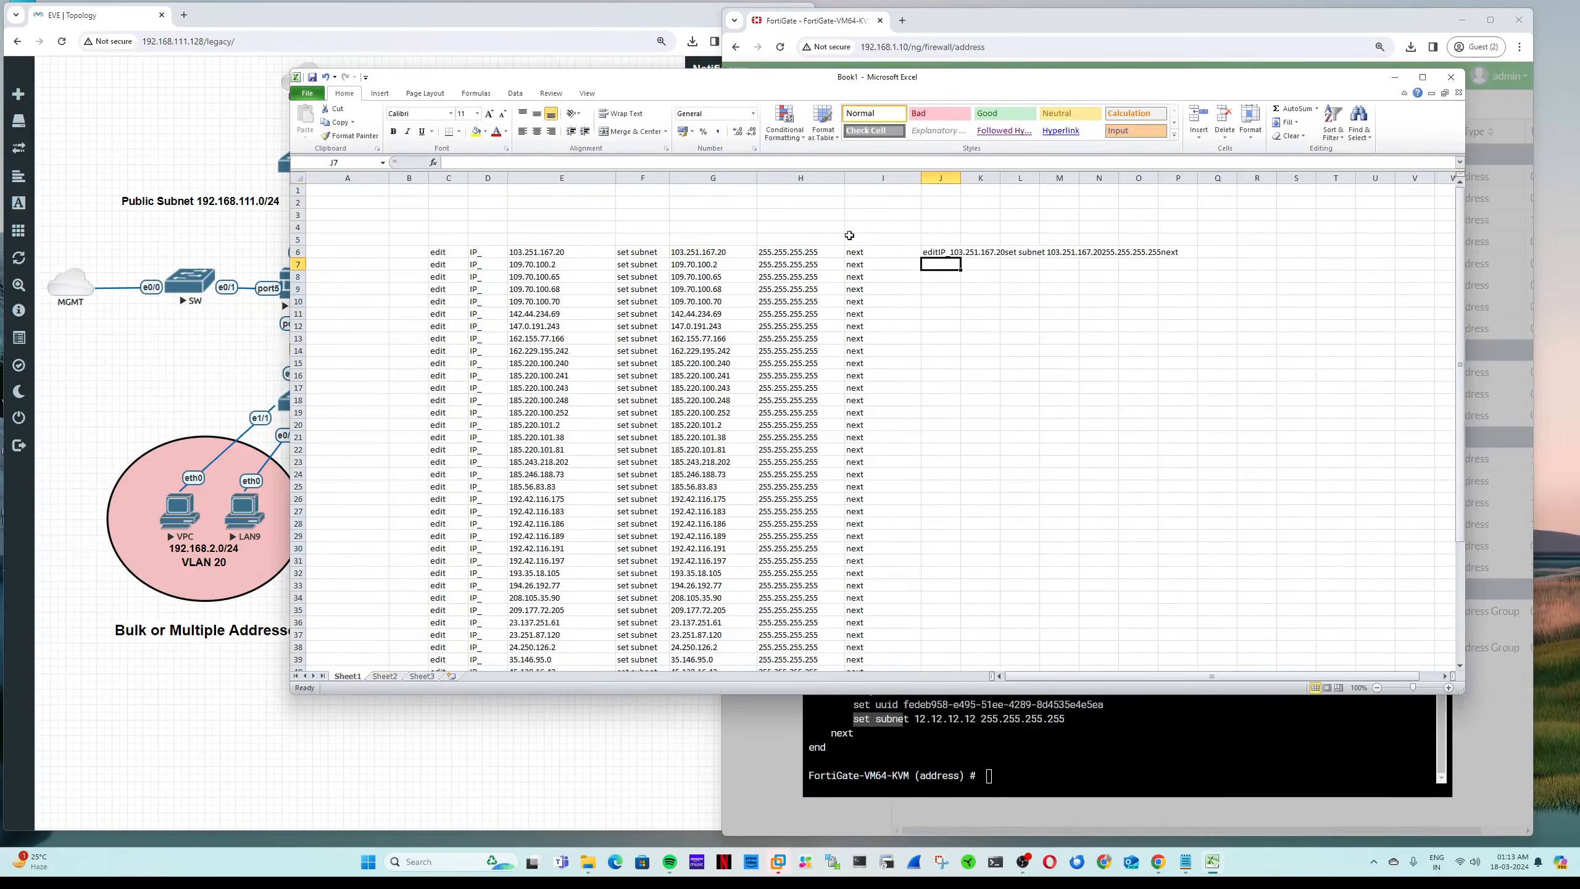
Step: Widen column J so the full joined command in J6 is visible
click(956, 252)
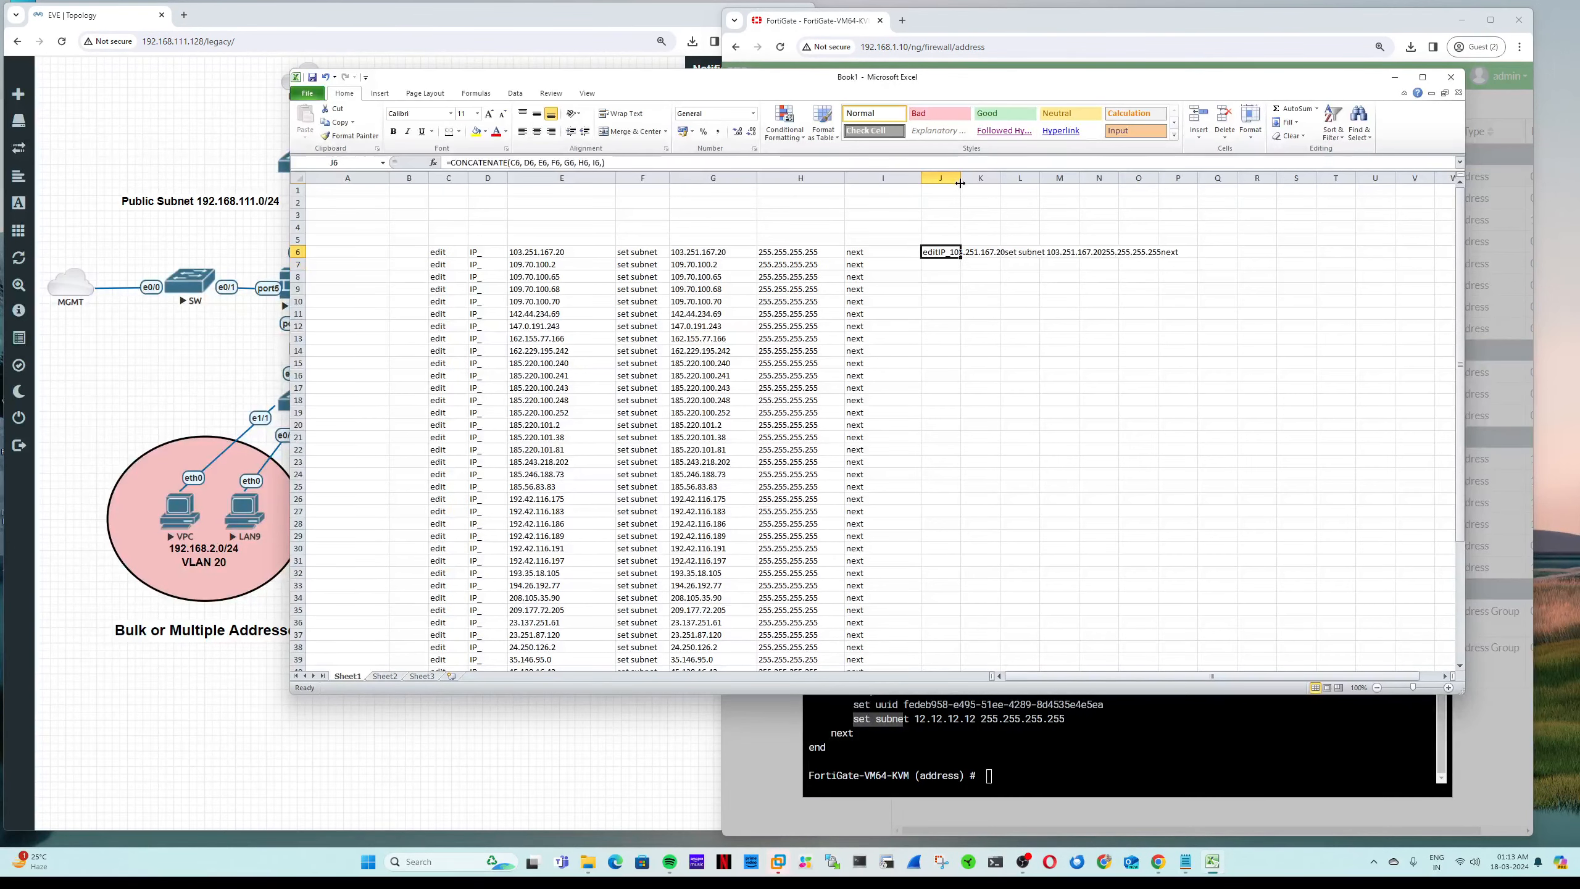
drag(961, 179, 1207, 180)
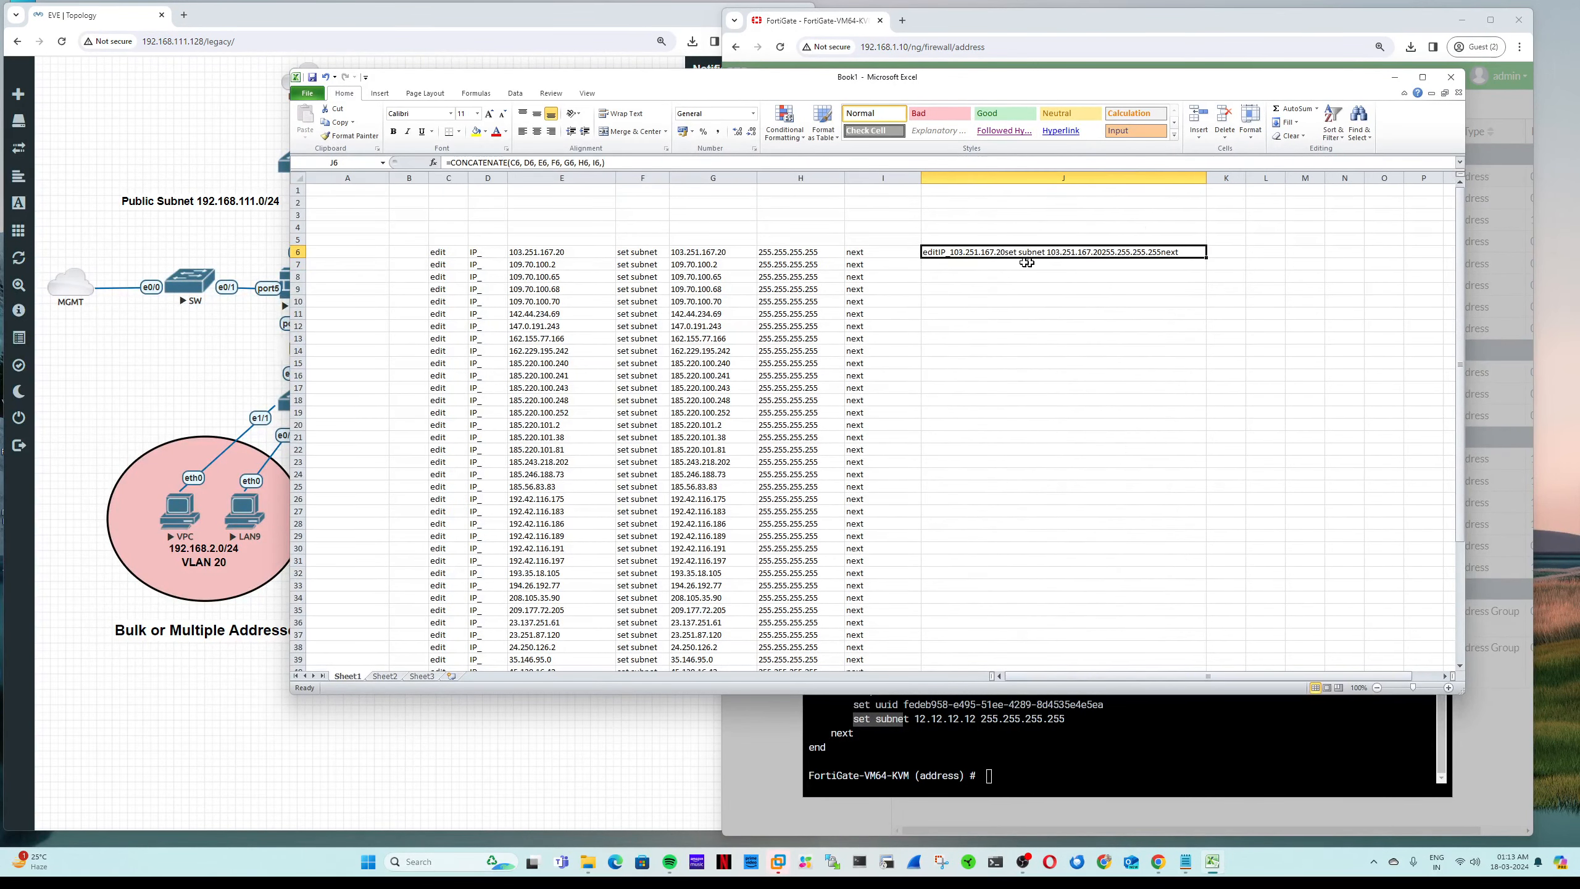
double_click(944, 251)
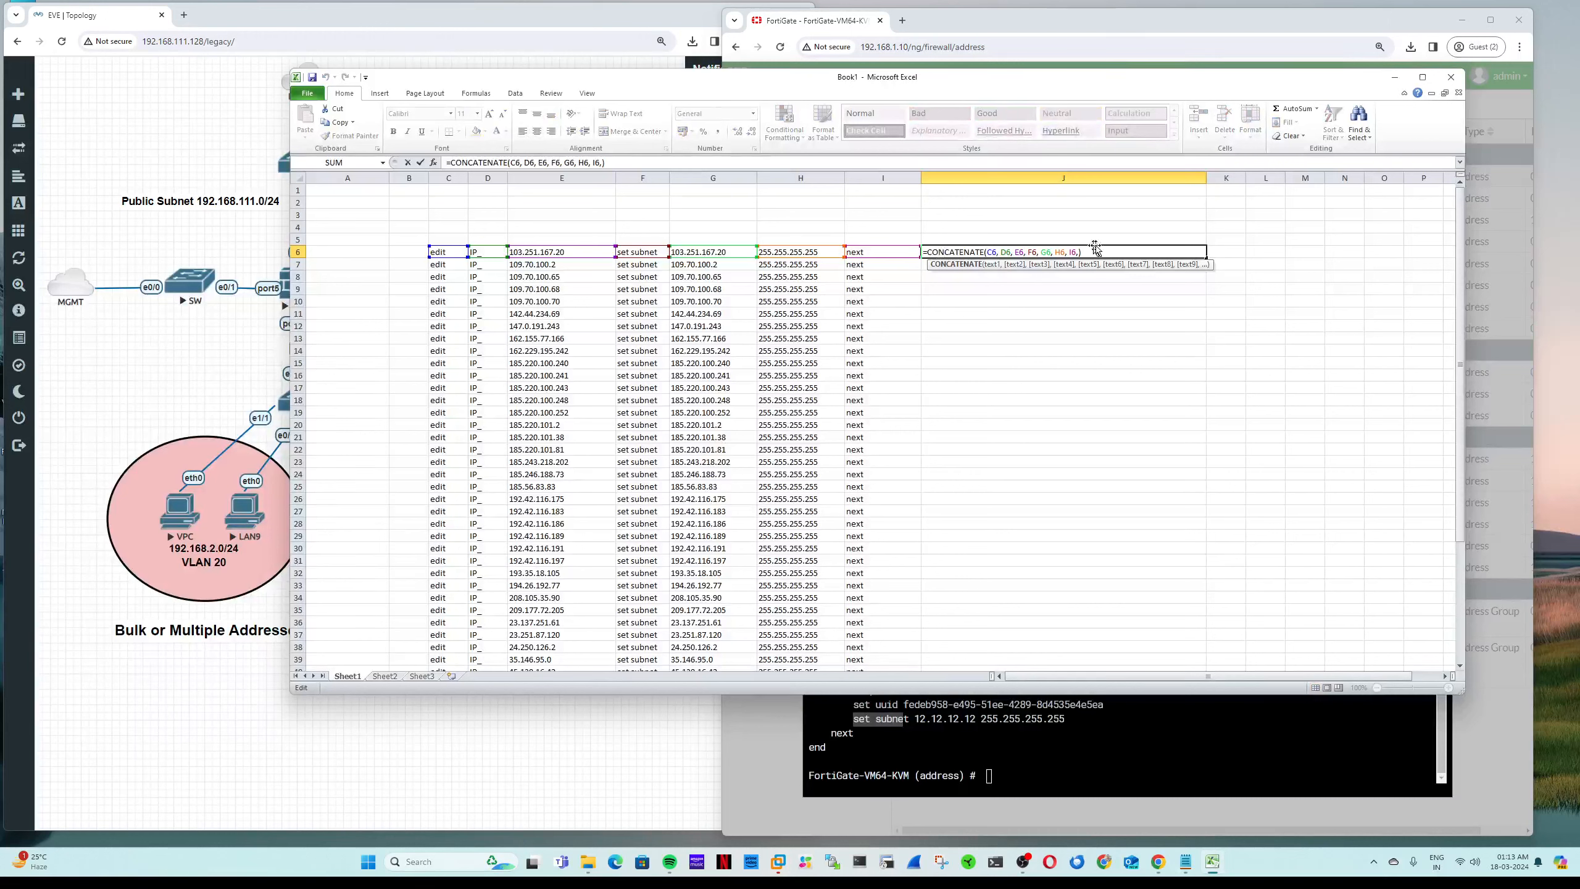
key(Return)
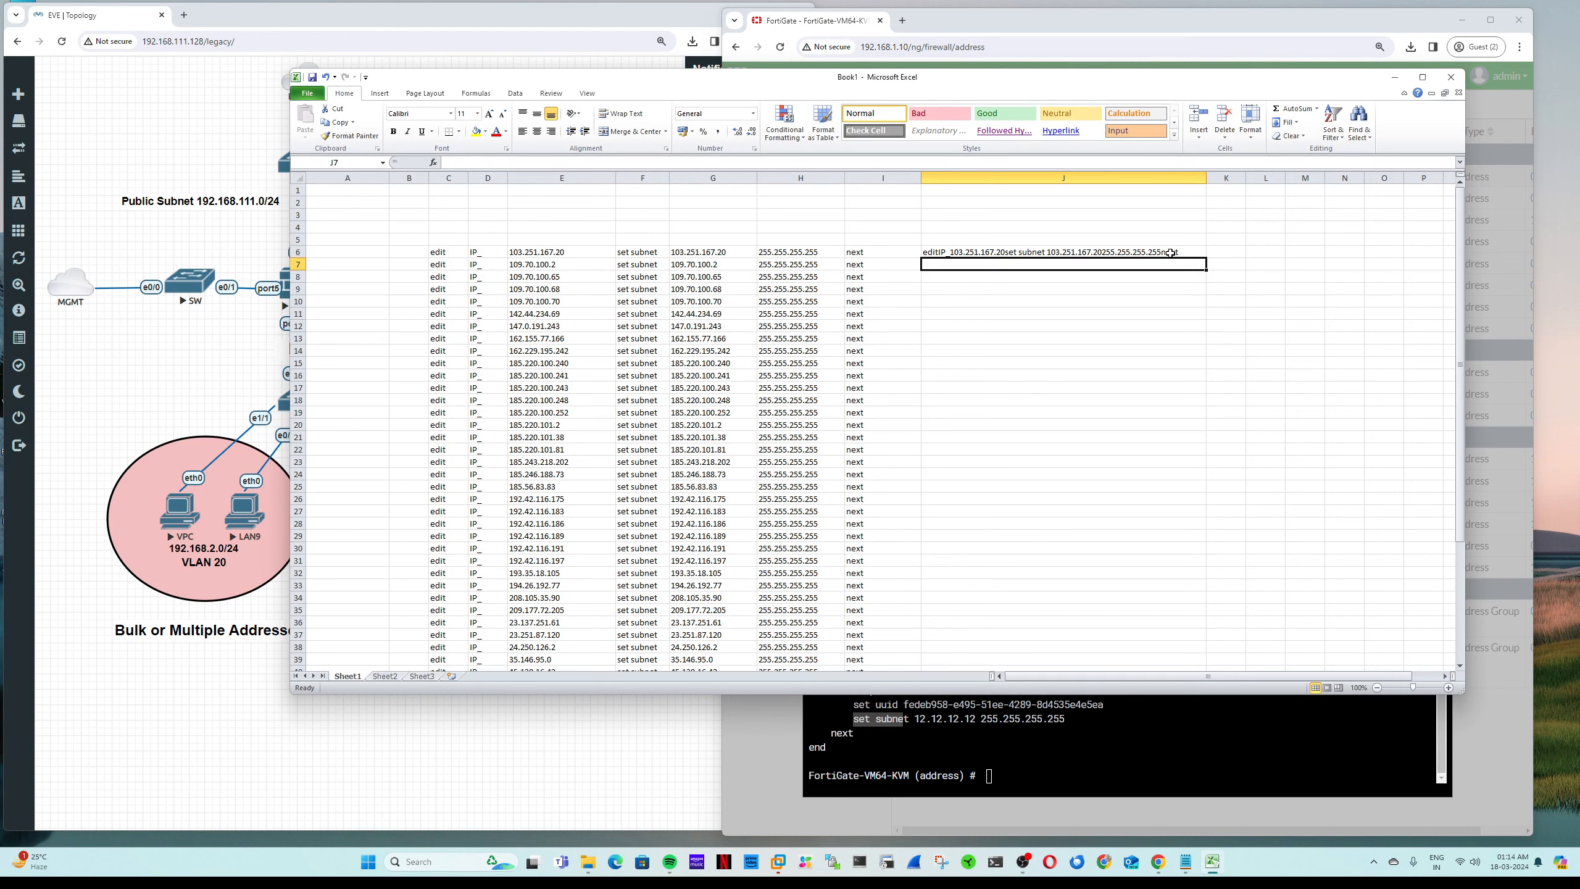
Step: Insert a " " argument after C6 so J6 begins 'edit IP_103.251.167.20'
double_click(945, 252)
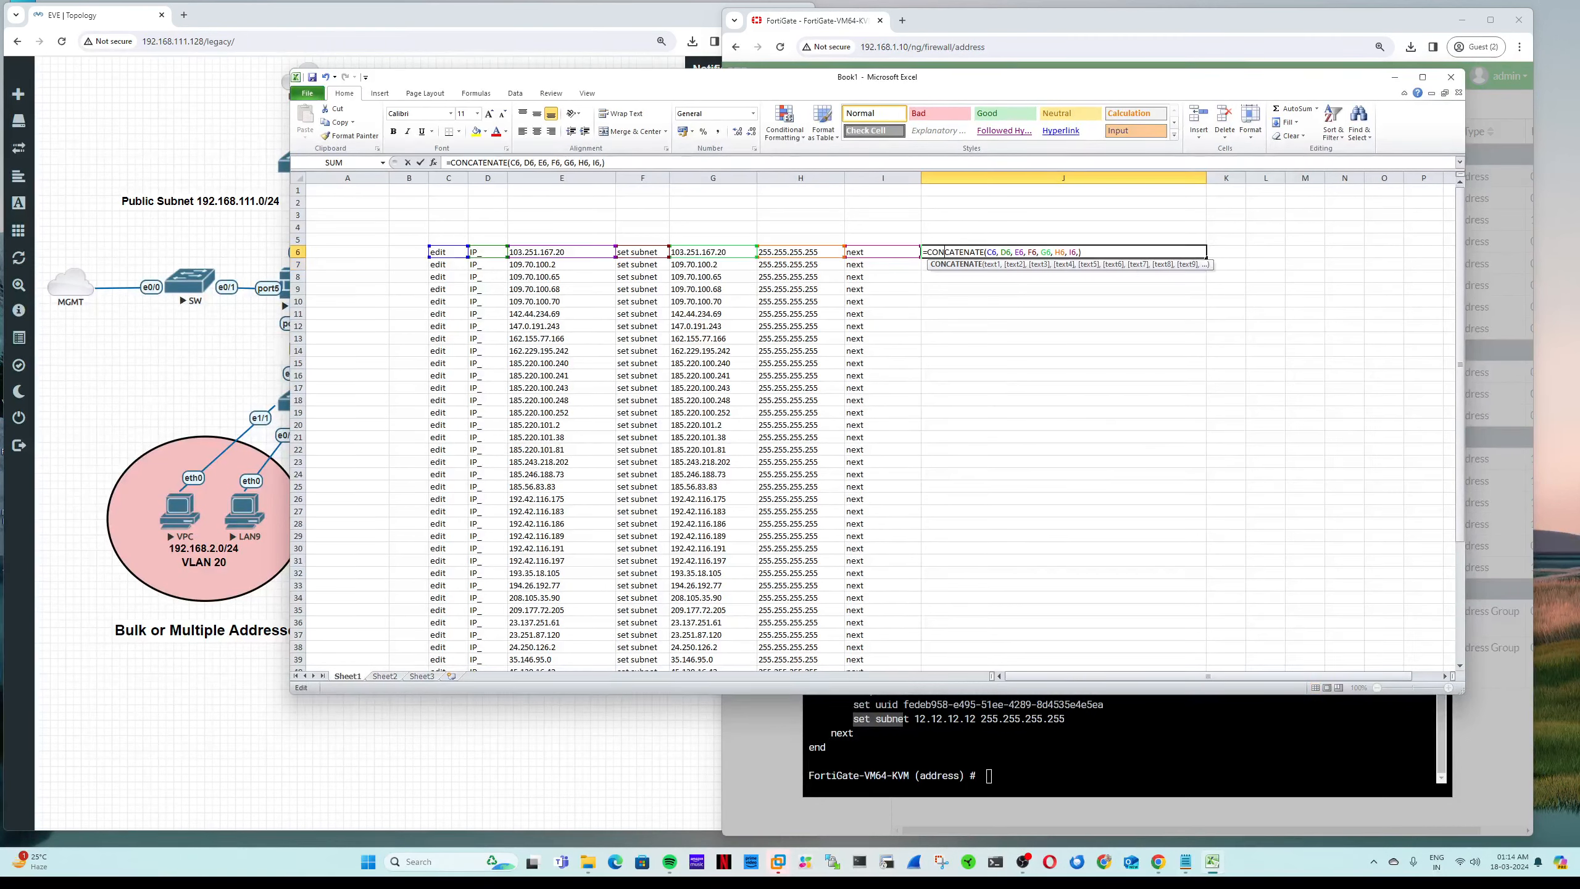
click(996, 252)
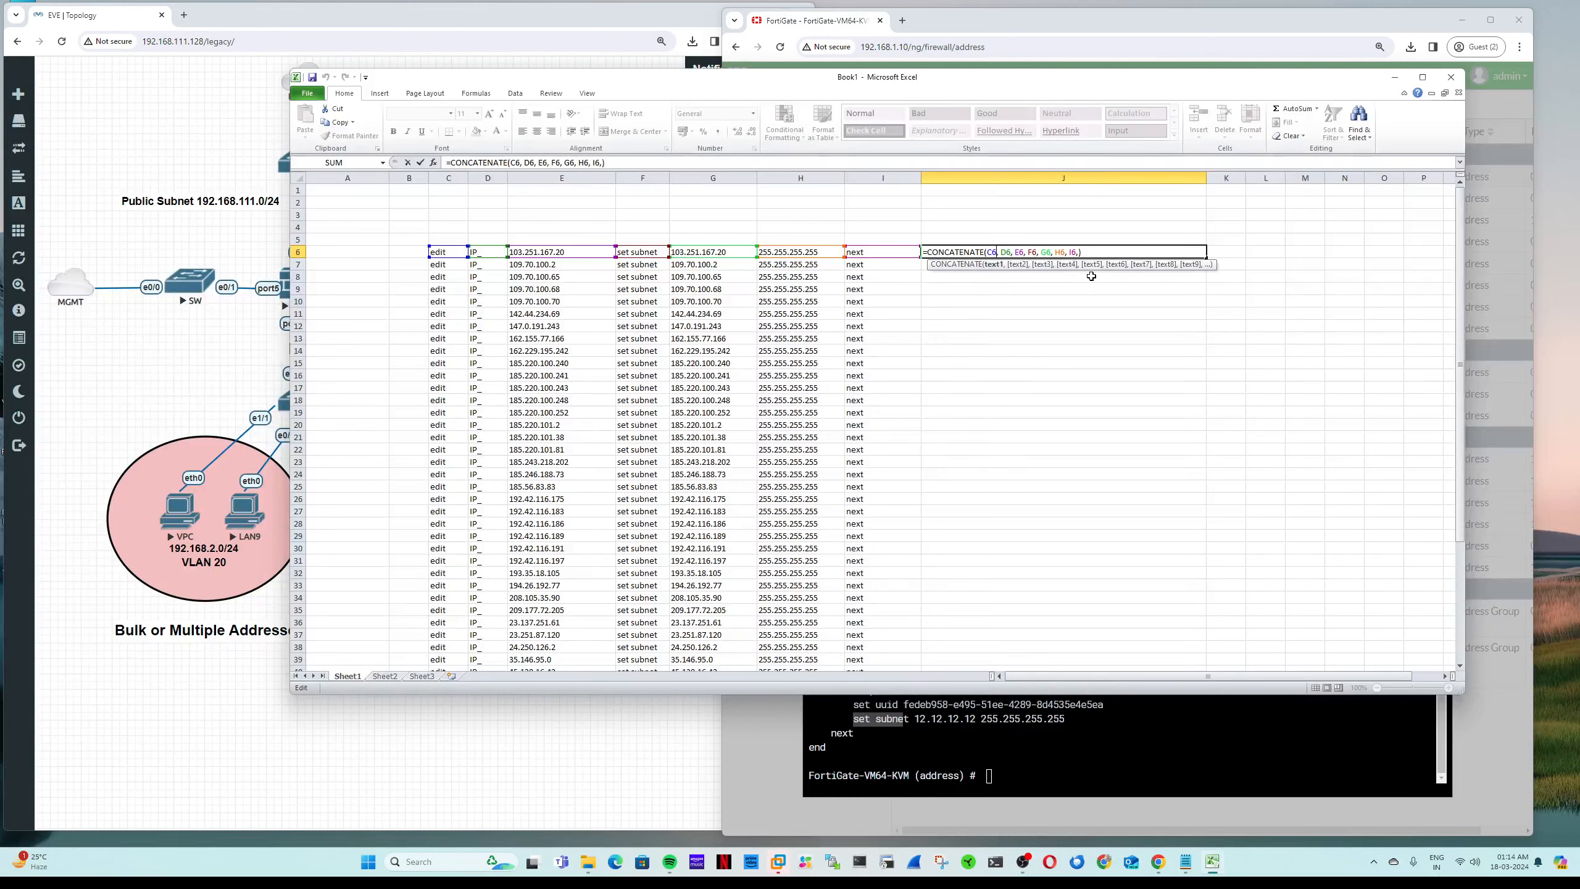
text(,)
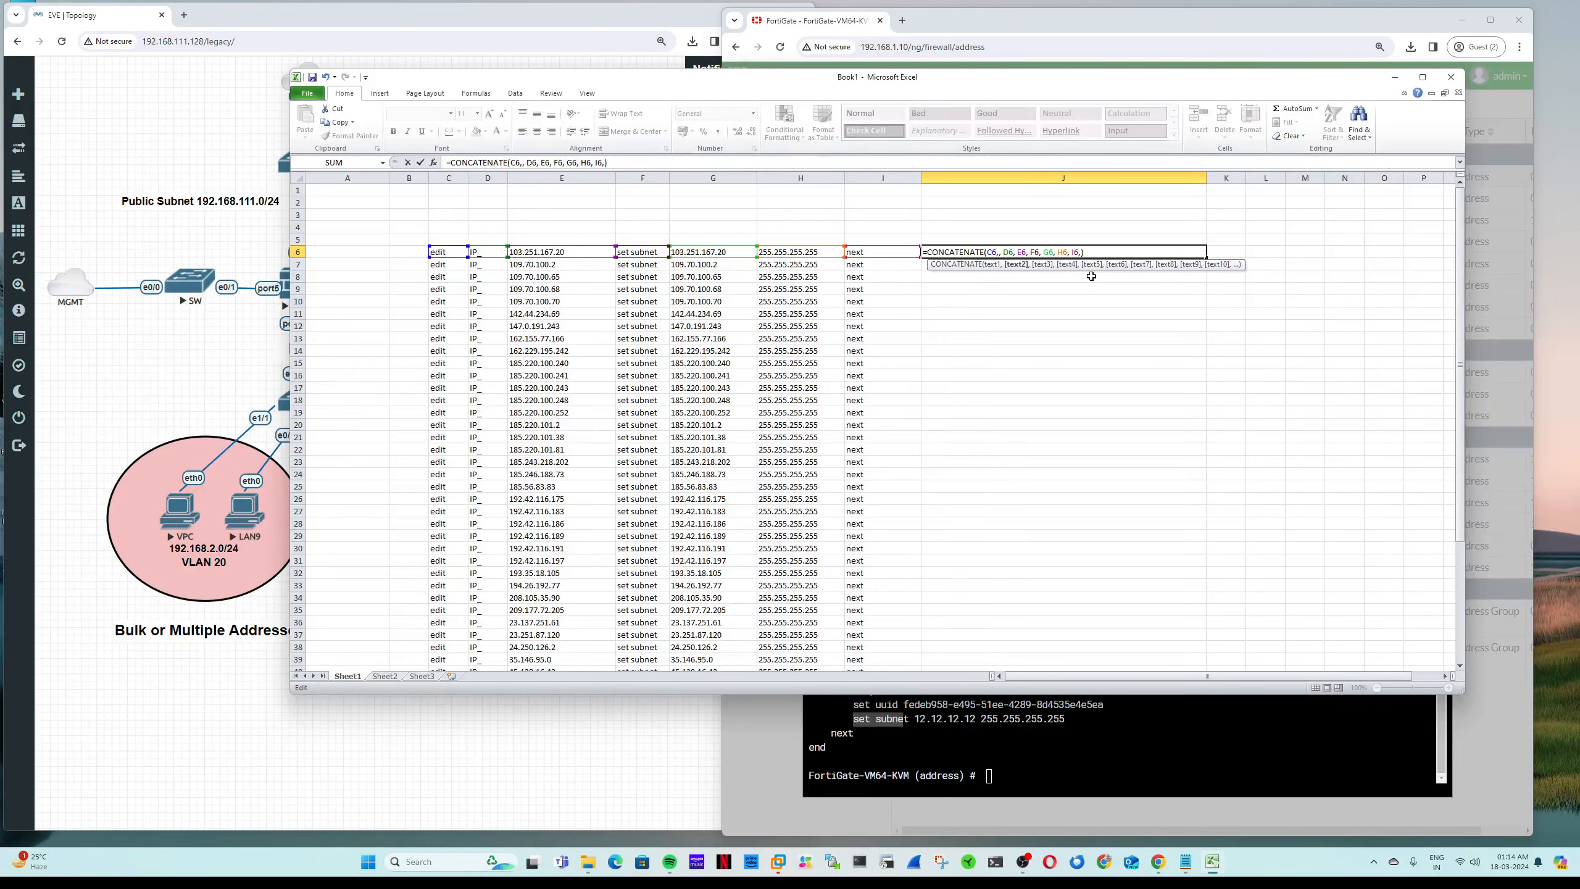
text(" ",)
key(Right)
key(Right)
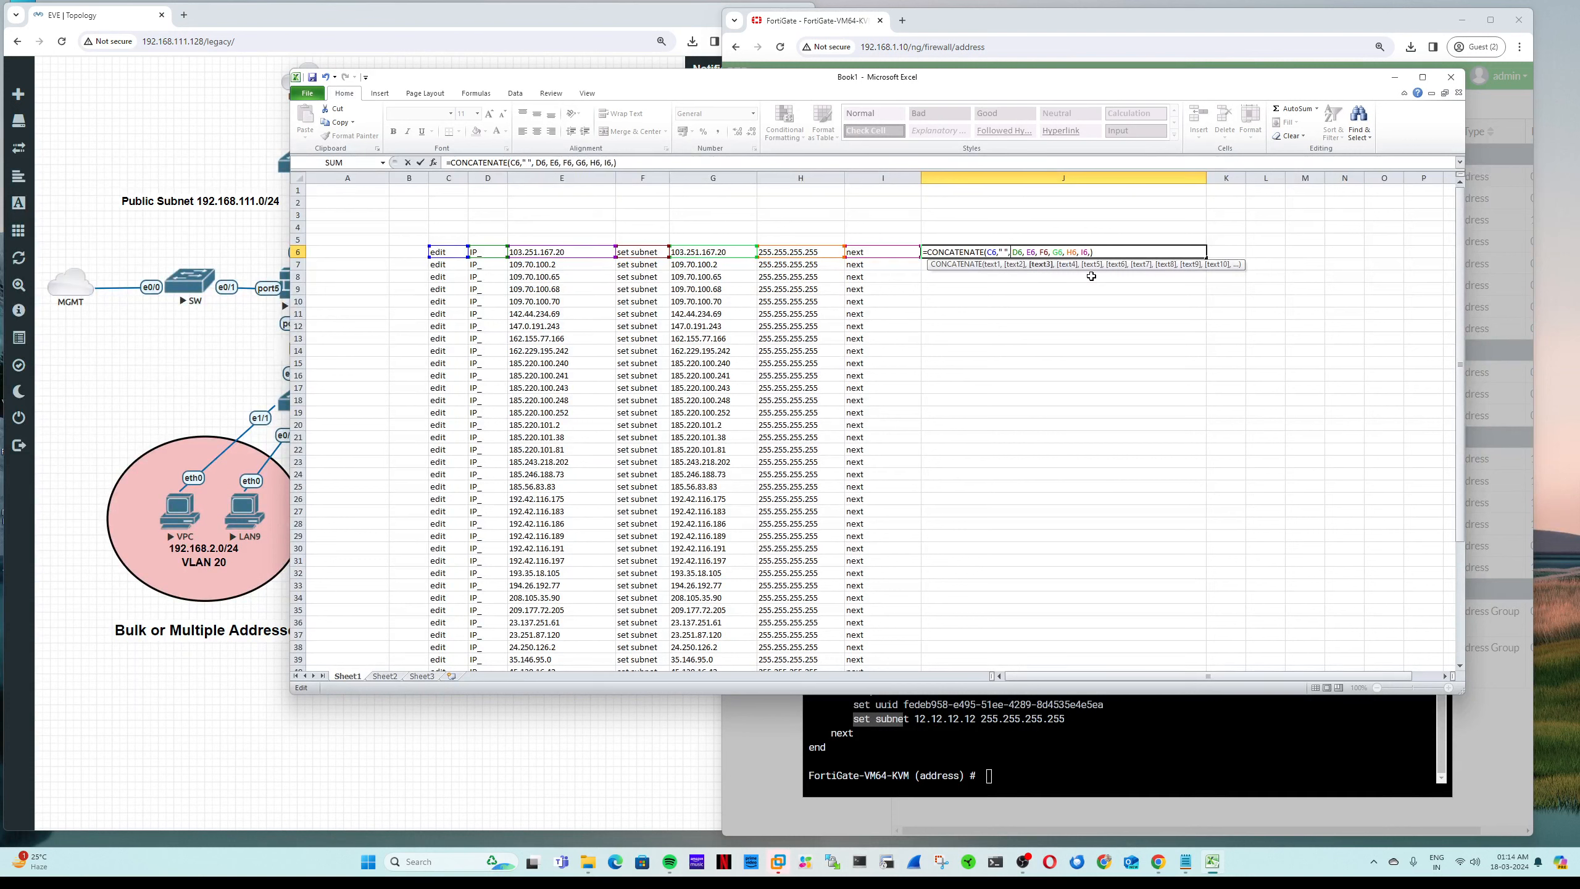
key(Left)
key(Return)
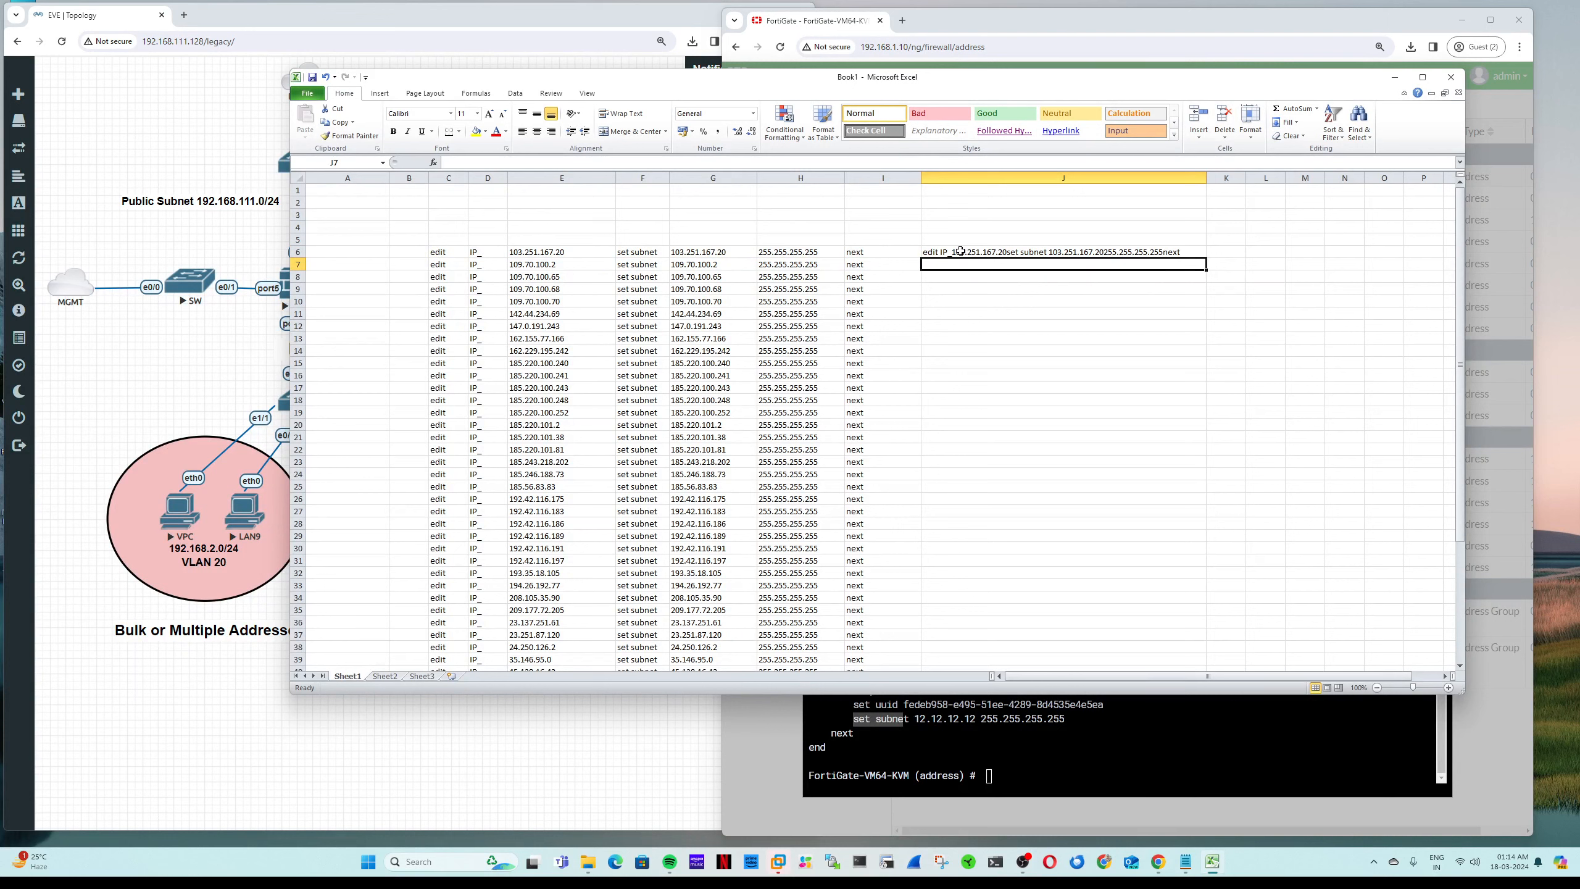
double_click(955, 252)
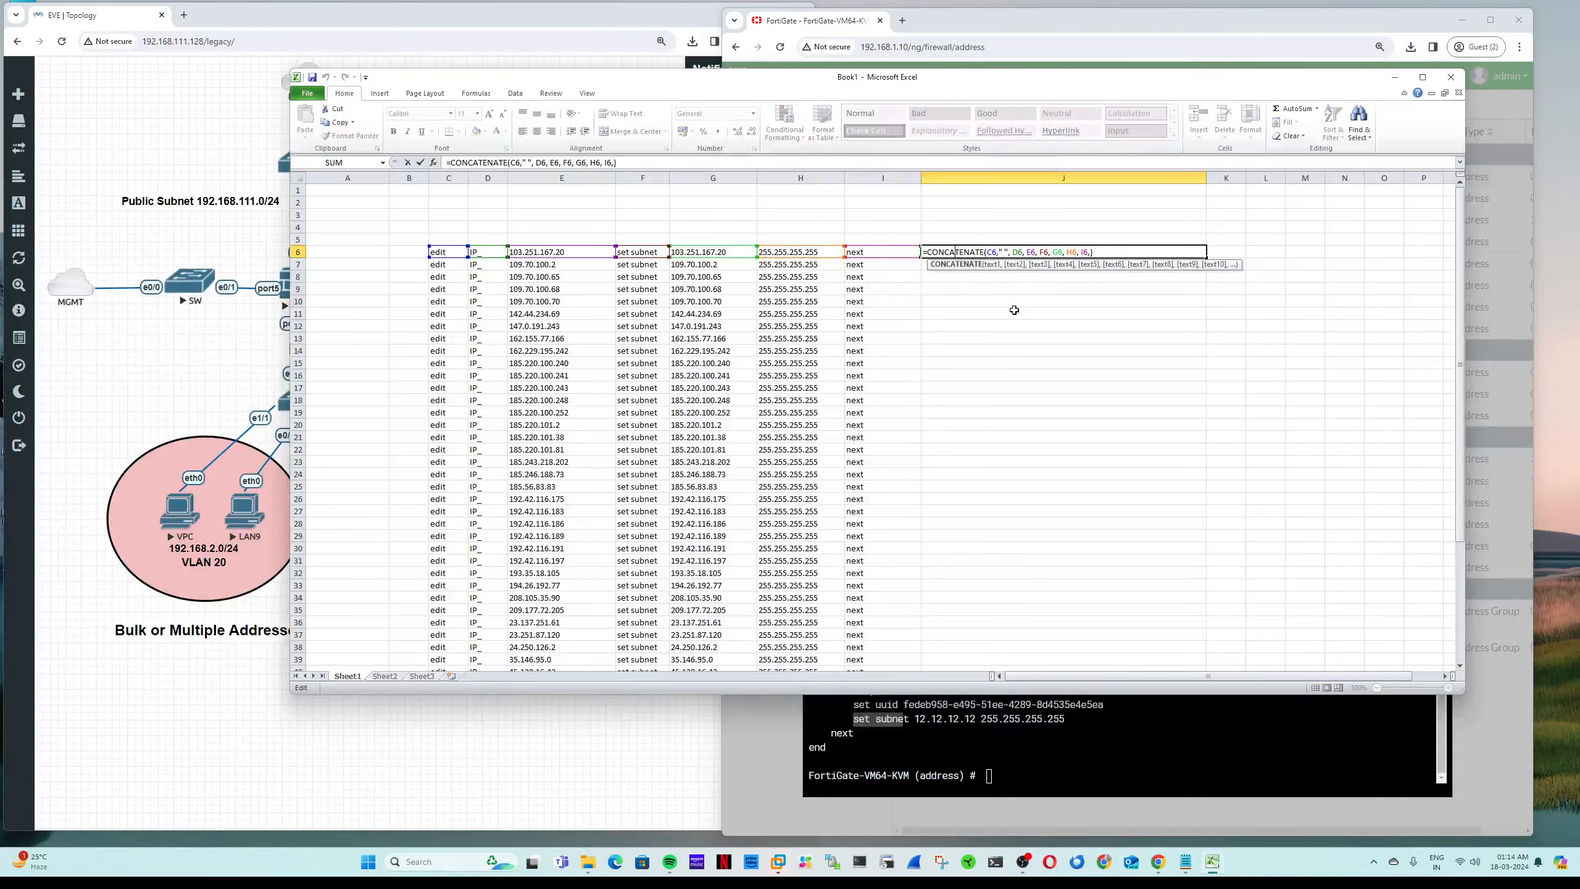
click(590, 250)
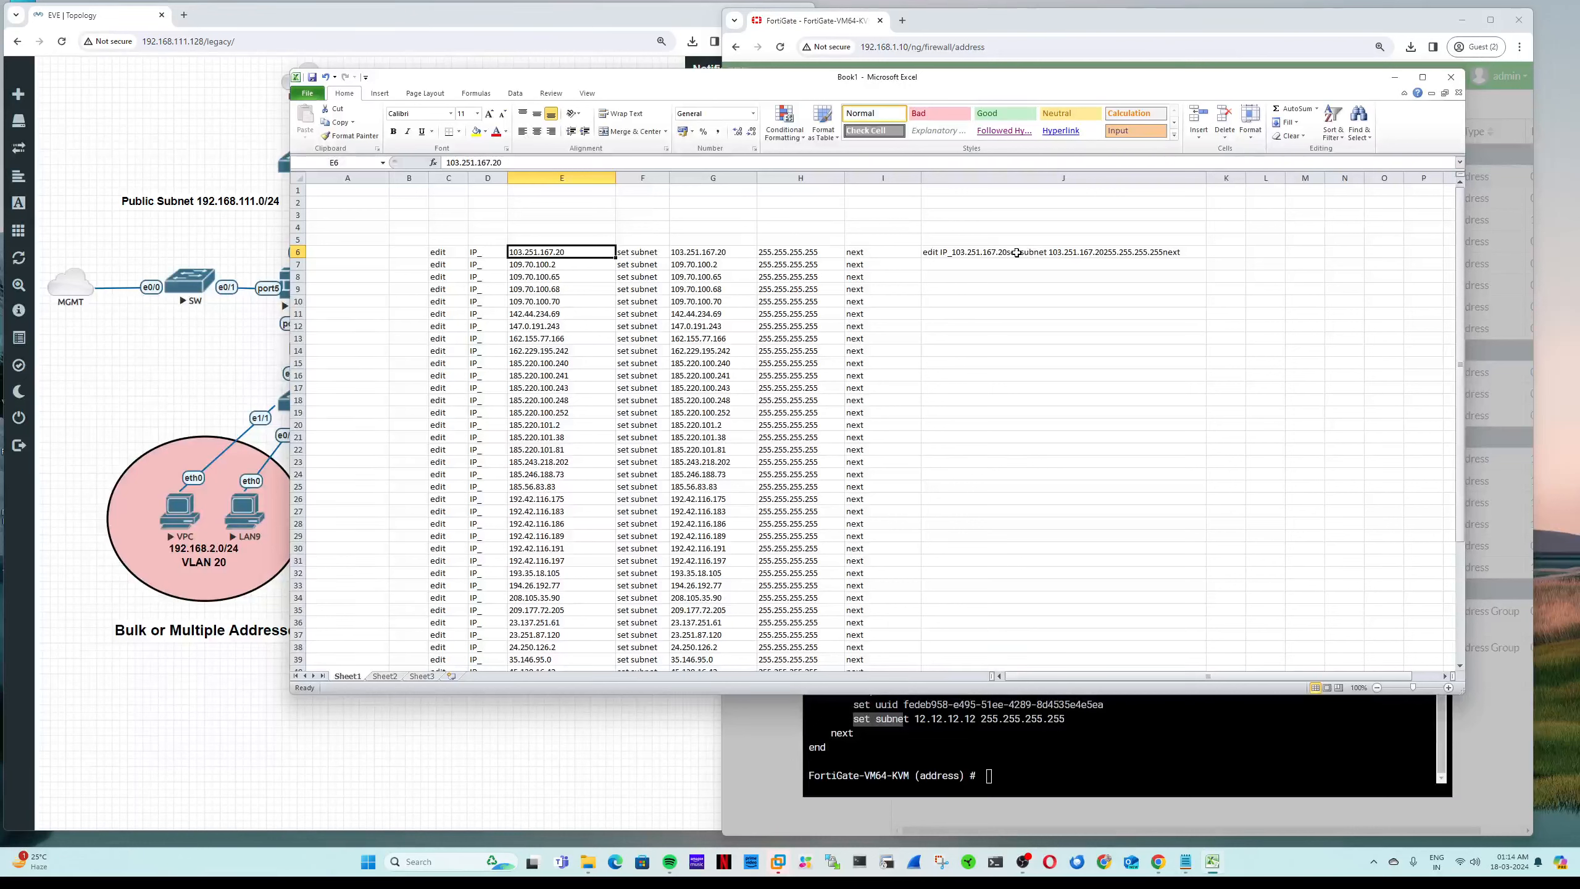
Step: Add a space argument after E6 in the J6 formula
click(995, 252)
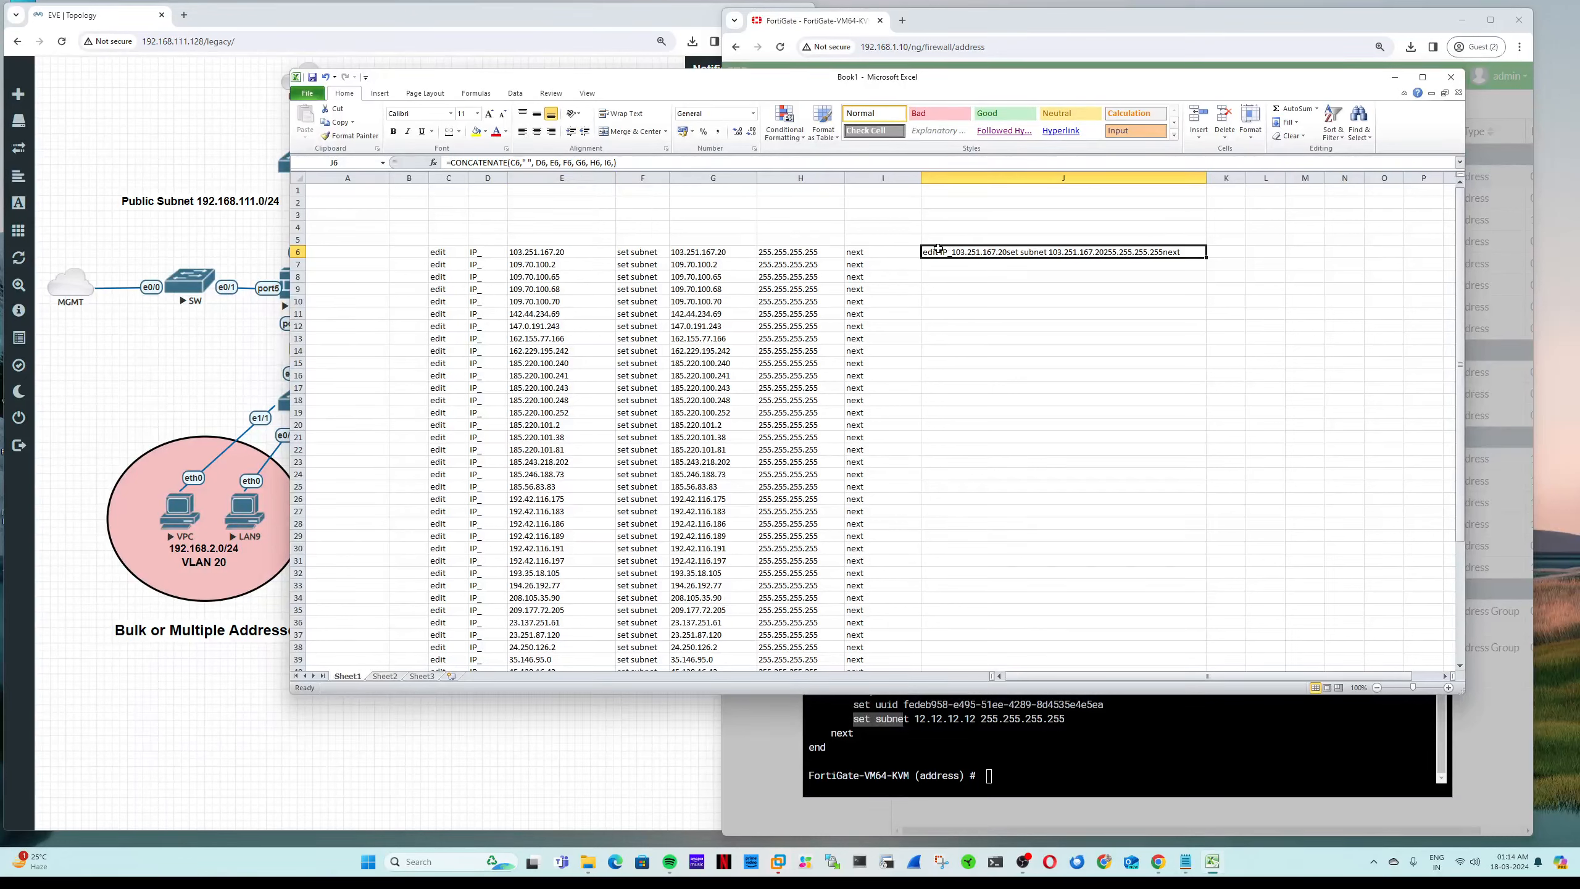
key(F2)
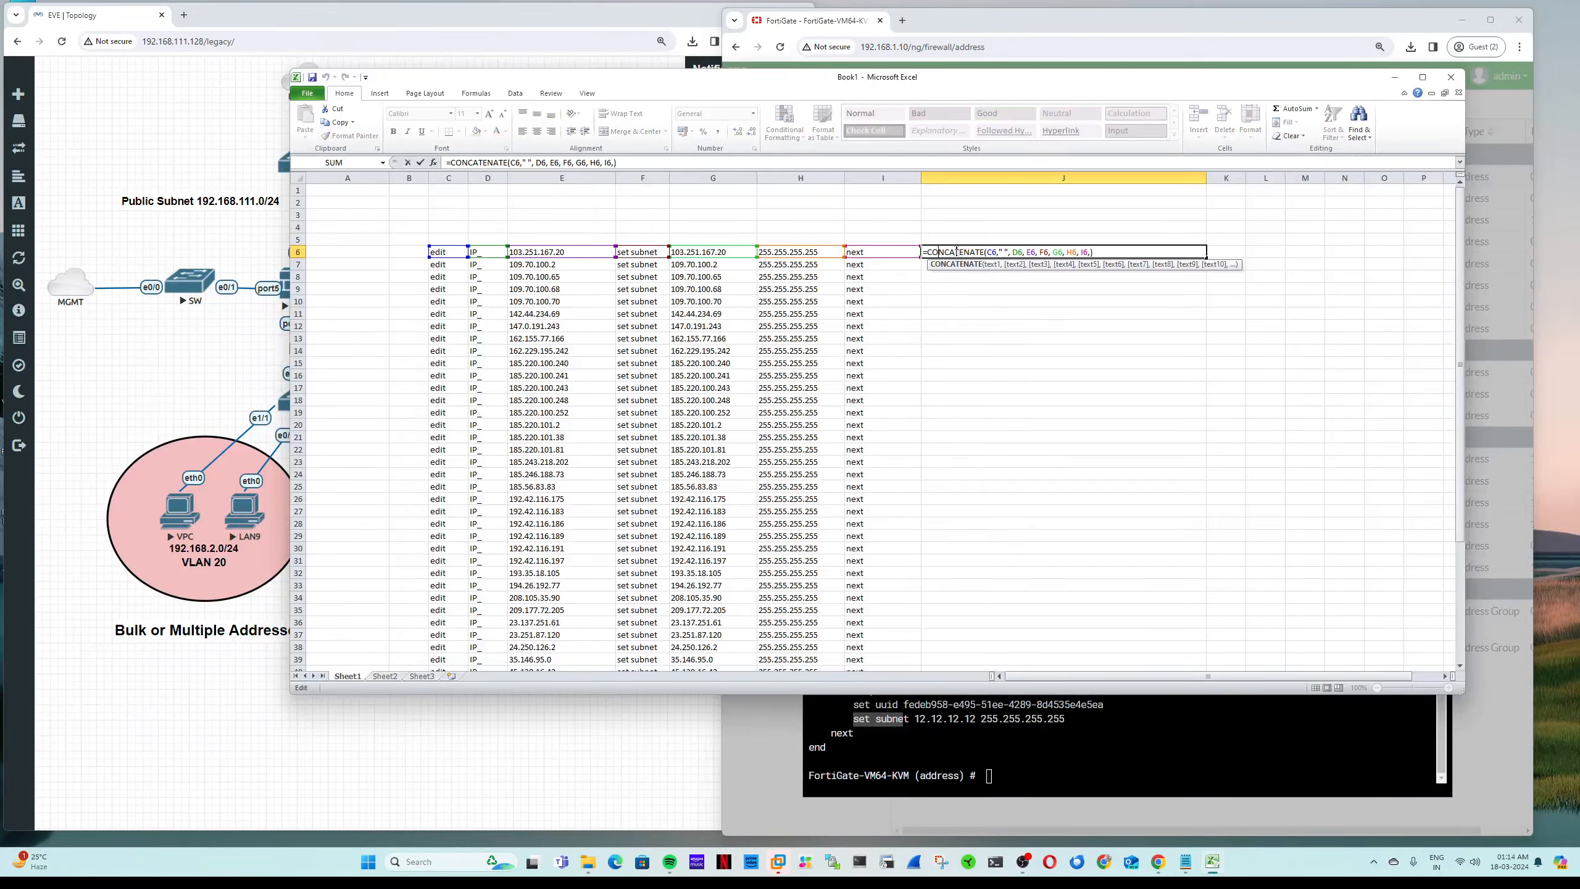
click(541, 256)
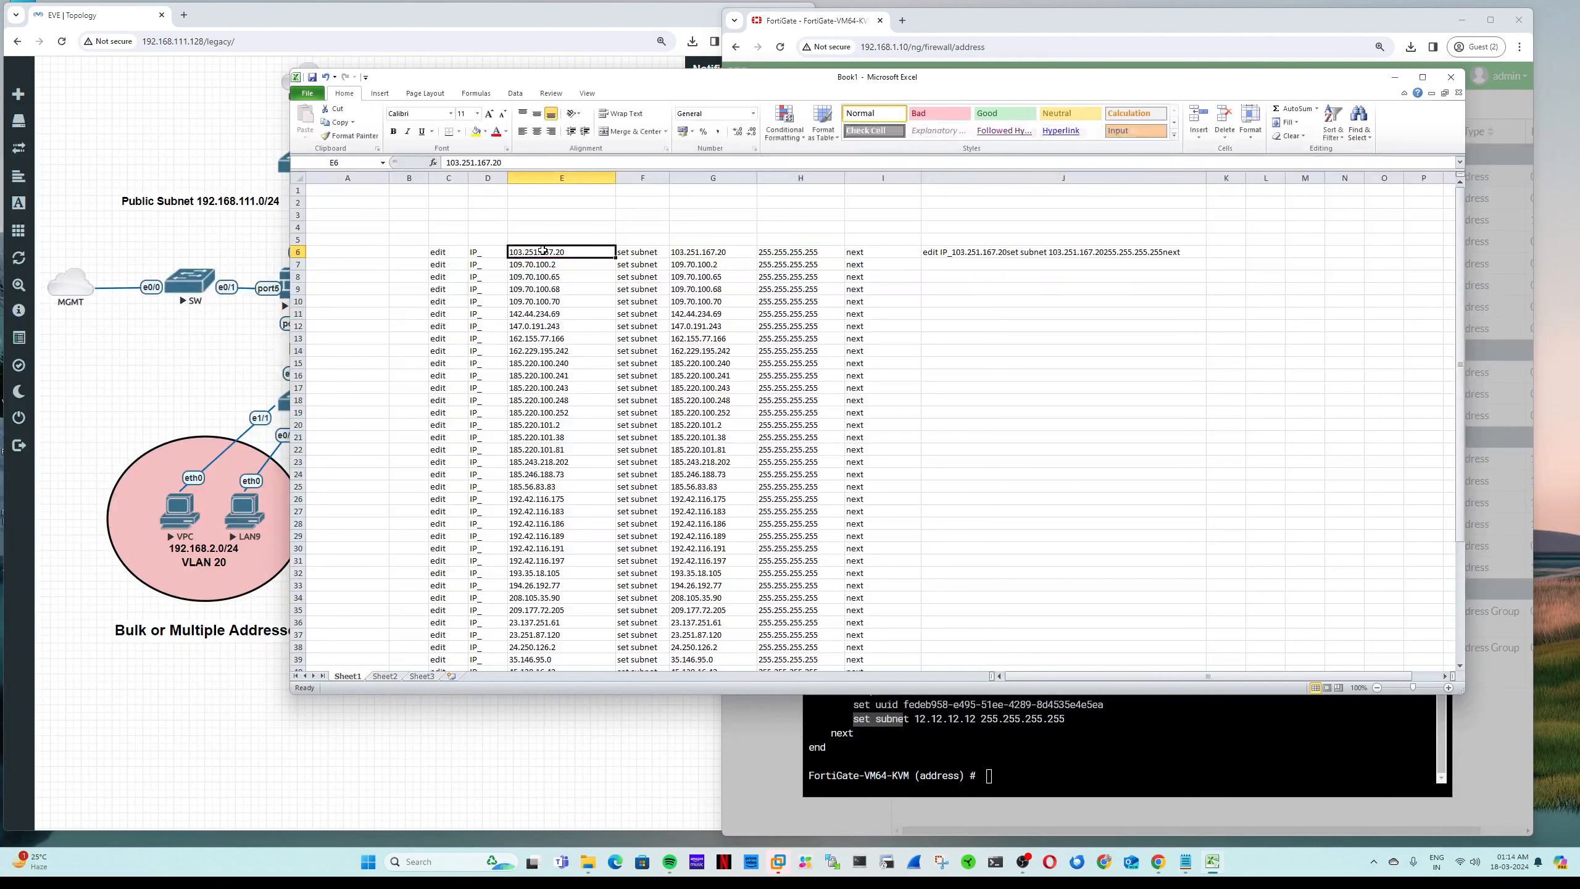
click(958, 253)
key(F2)
click(1026, 252)
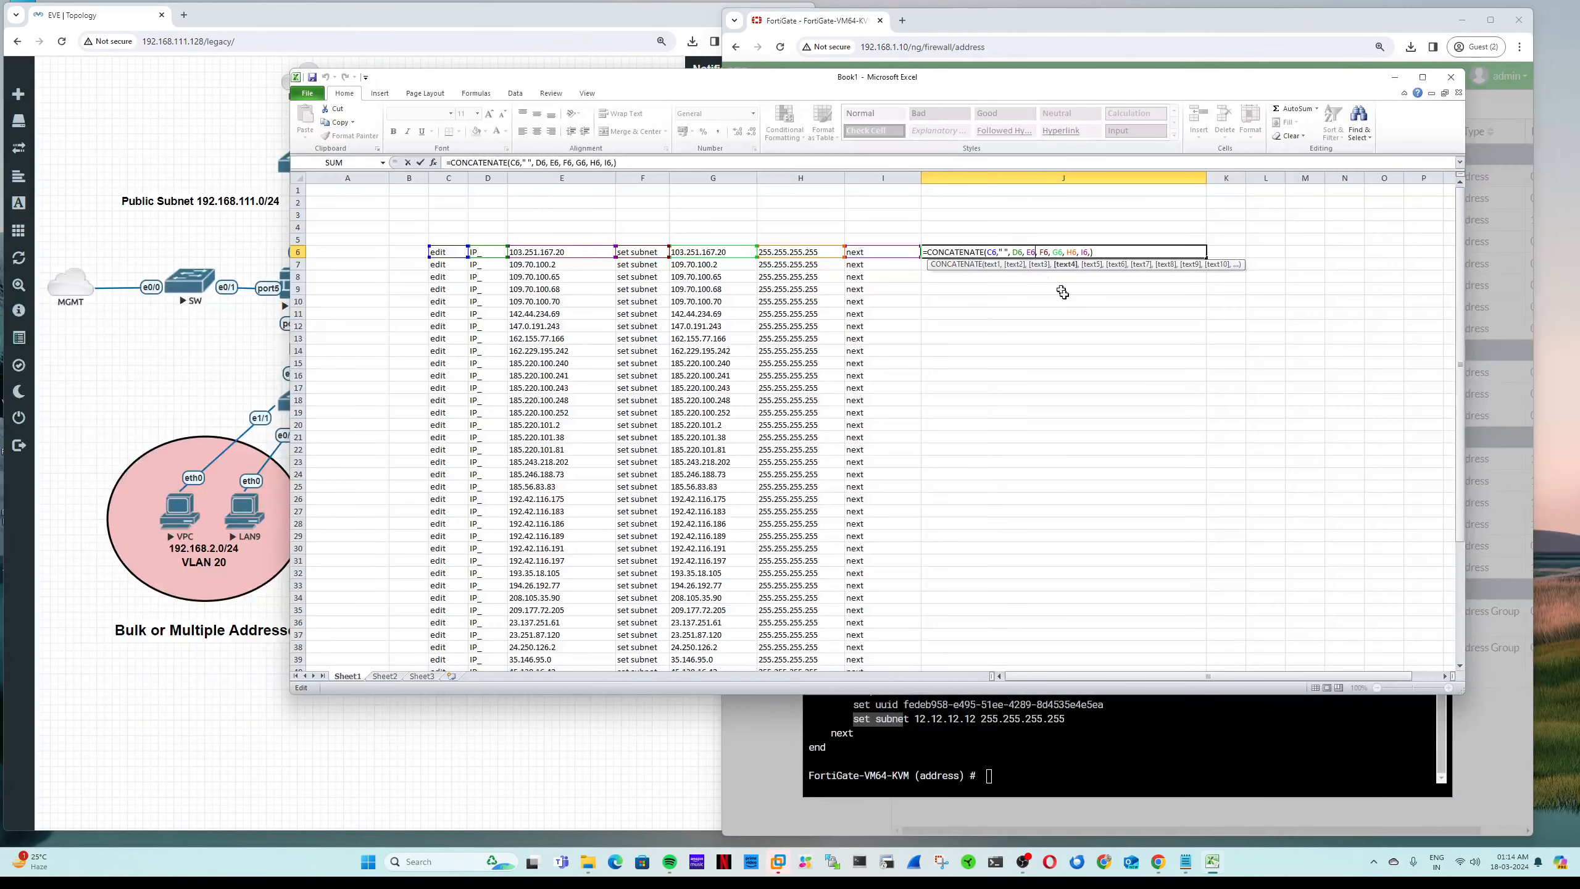
text(, )
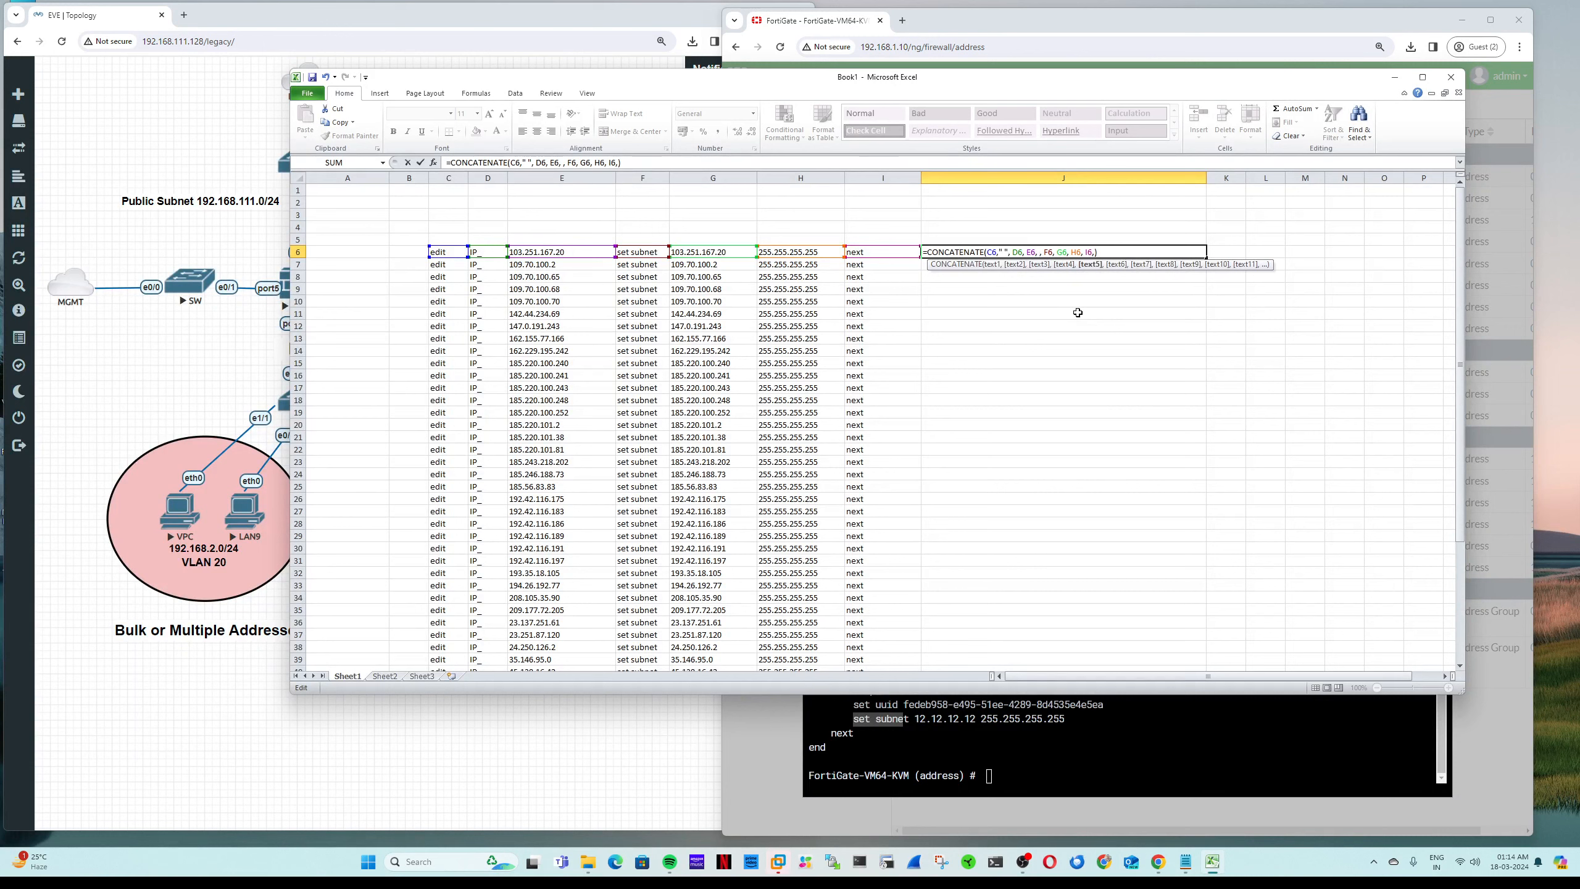
text(" ")
key(Left)
key(Return)
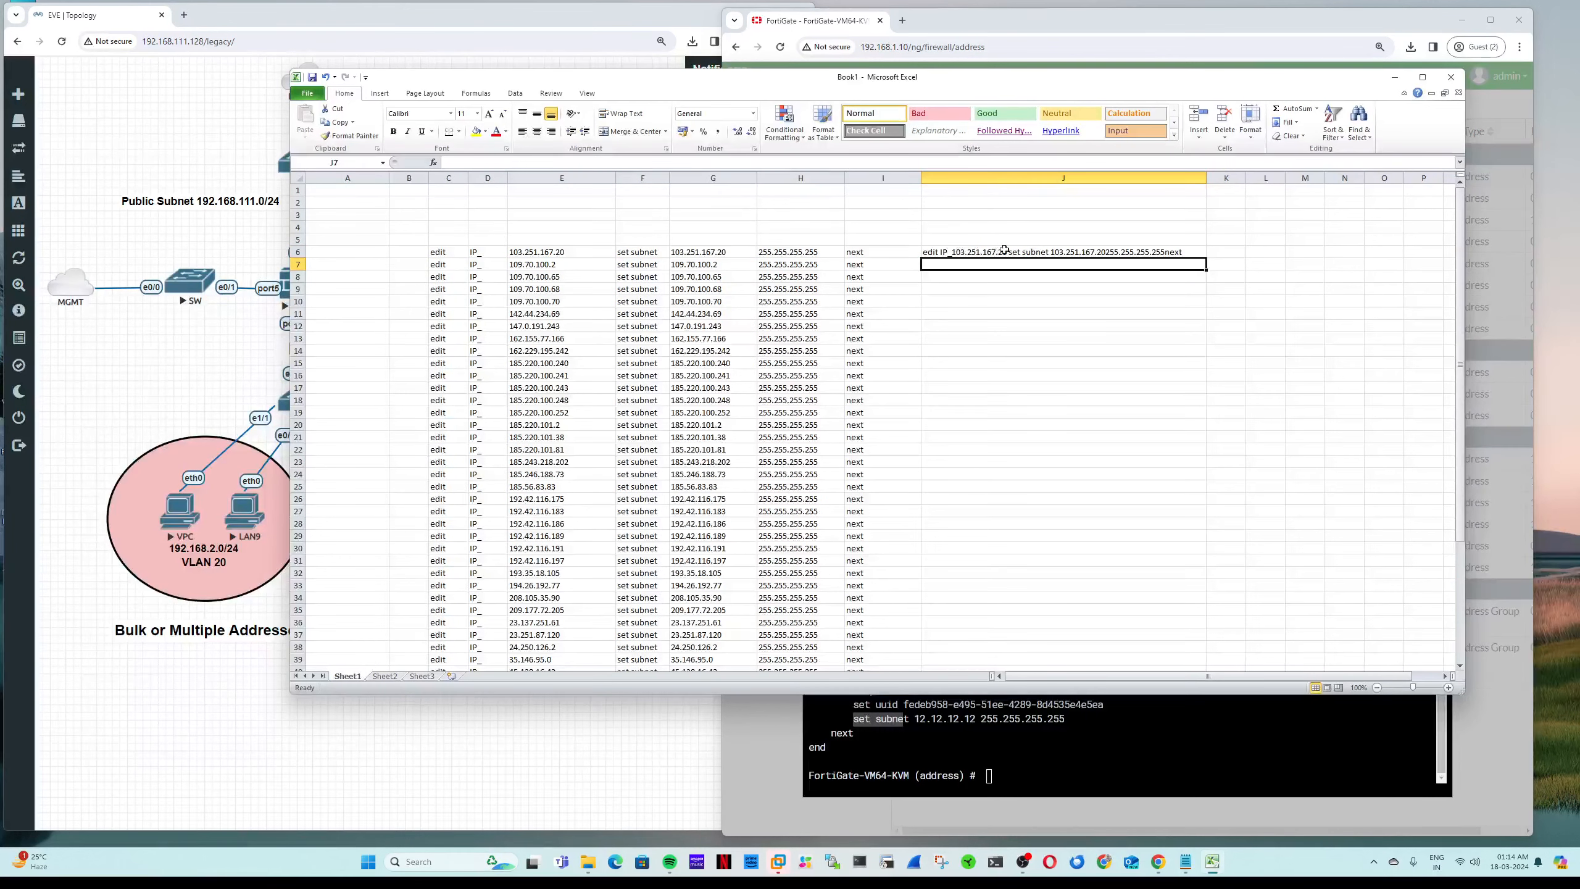
Step: Add a space argument after G6 in the J6 formula
double_click(1087, 251)
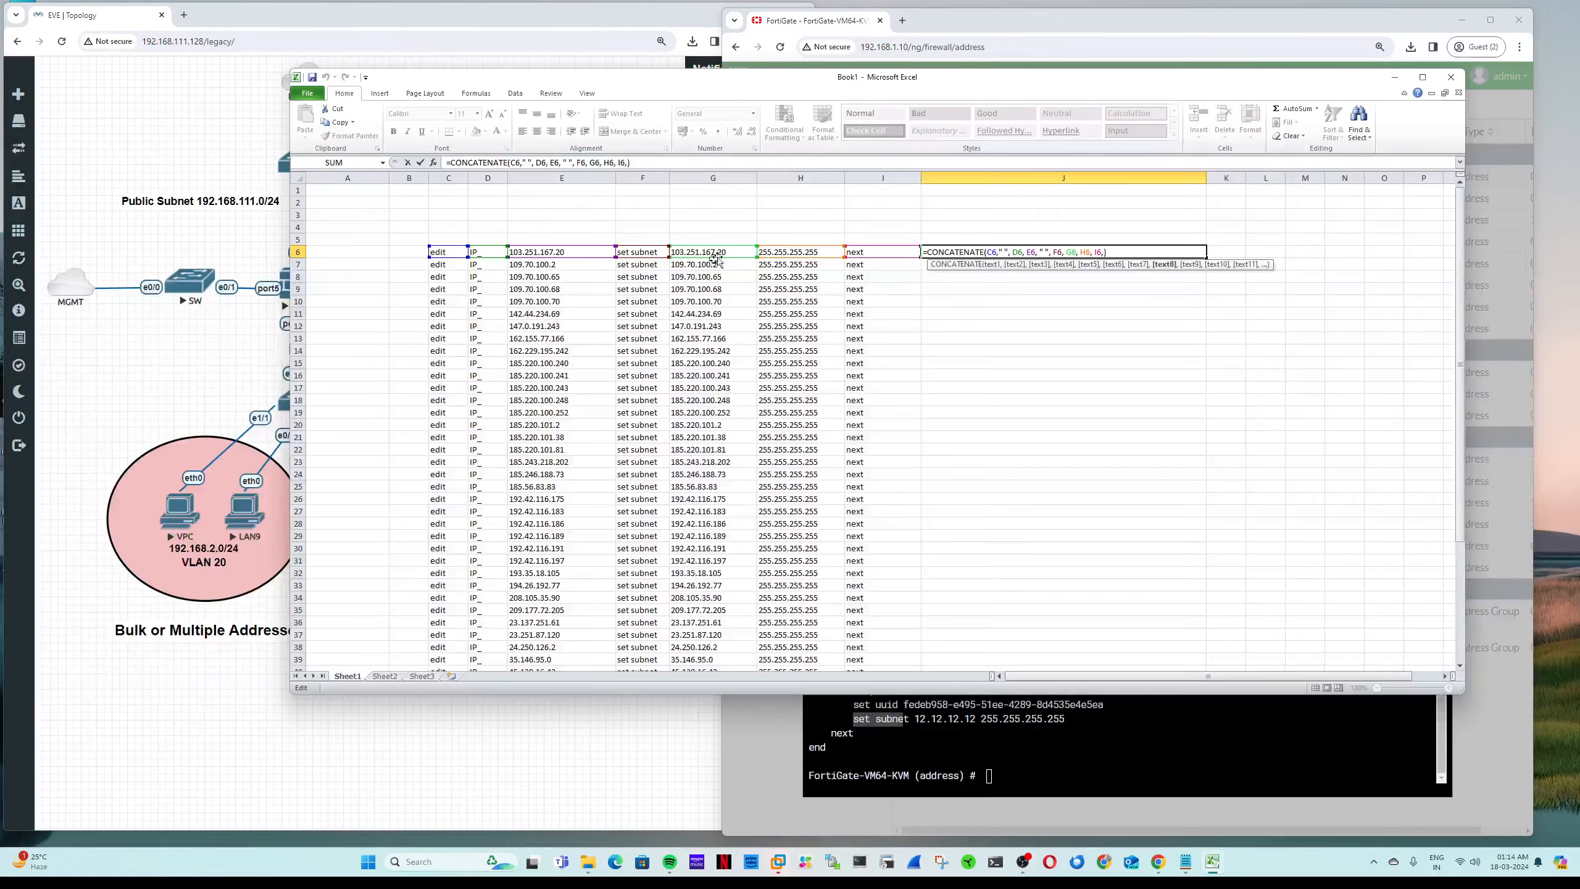
click(737, 252)
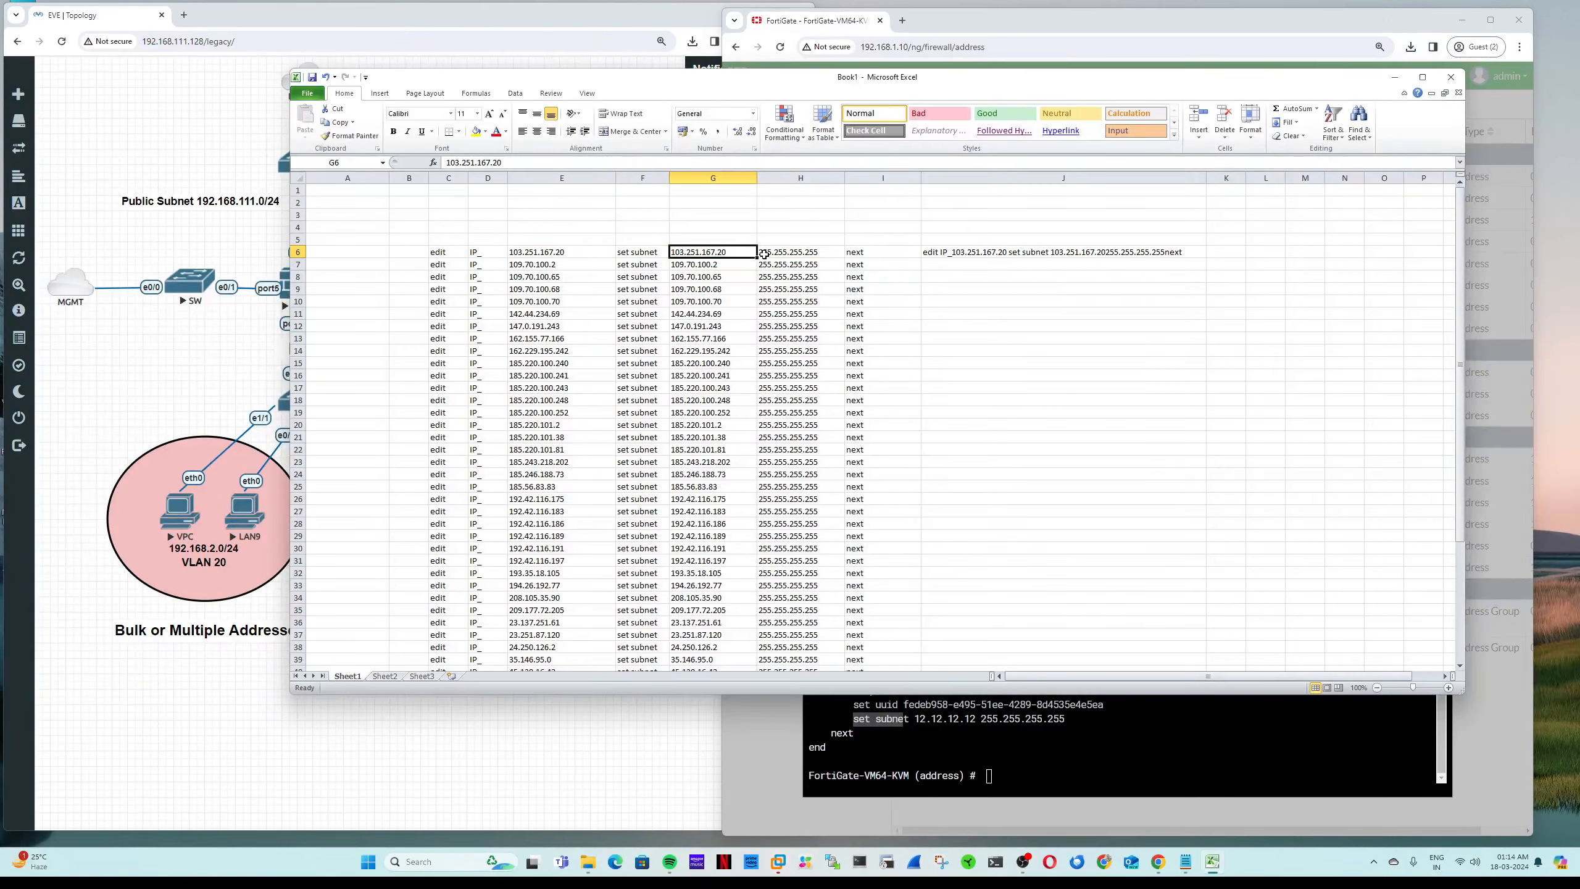
click(777, 252)
click(739, 252)
double_click(939, 252)
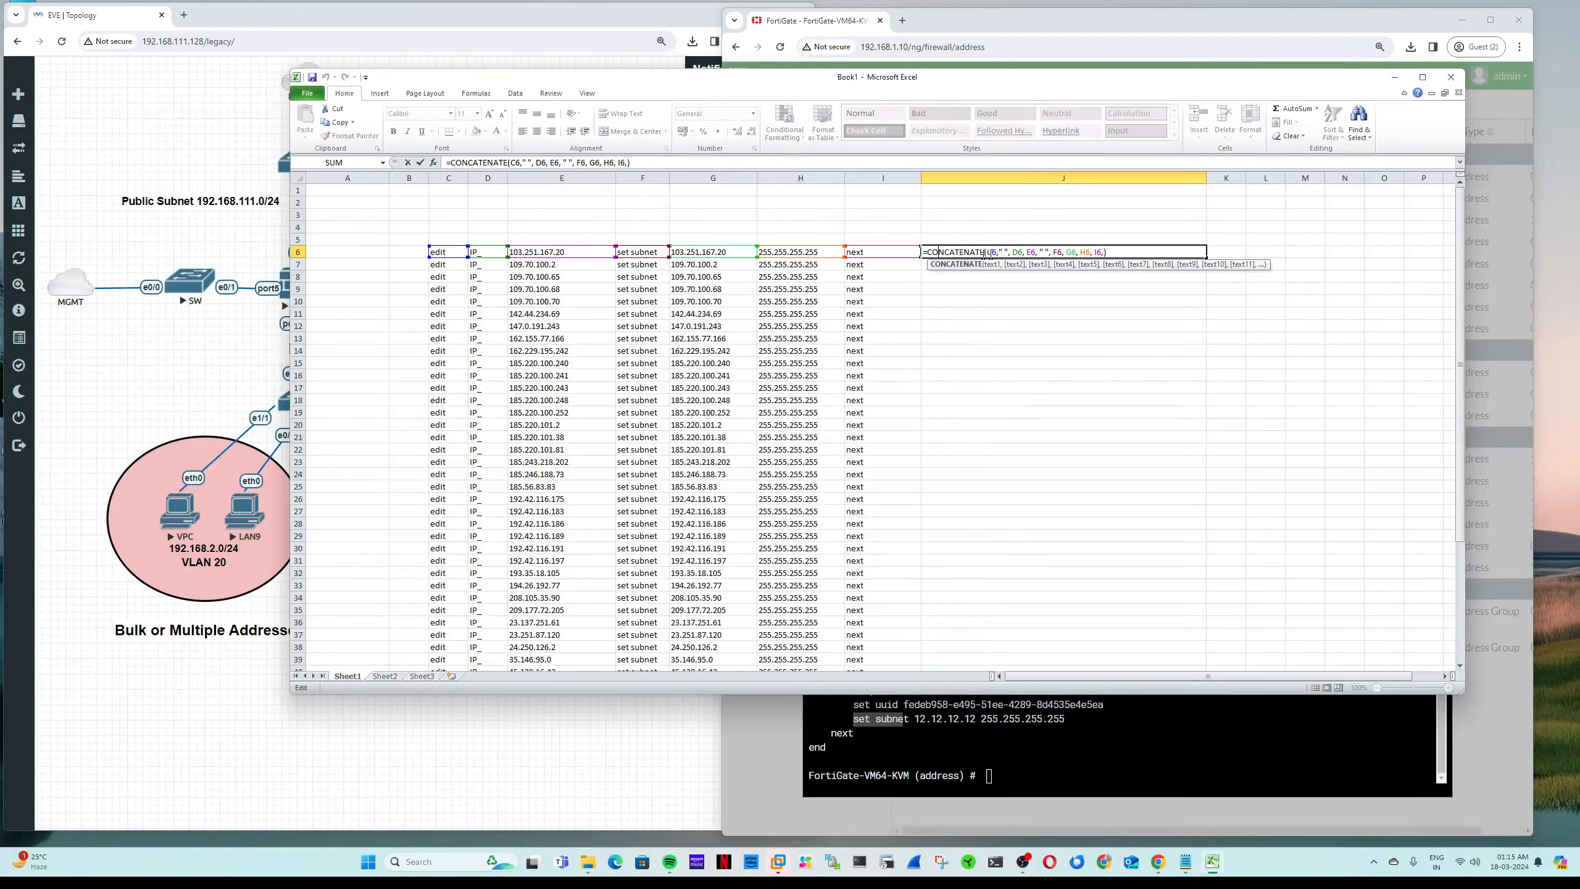
click(1080, 252)
text(" ")
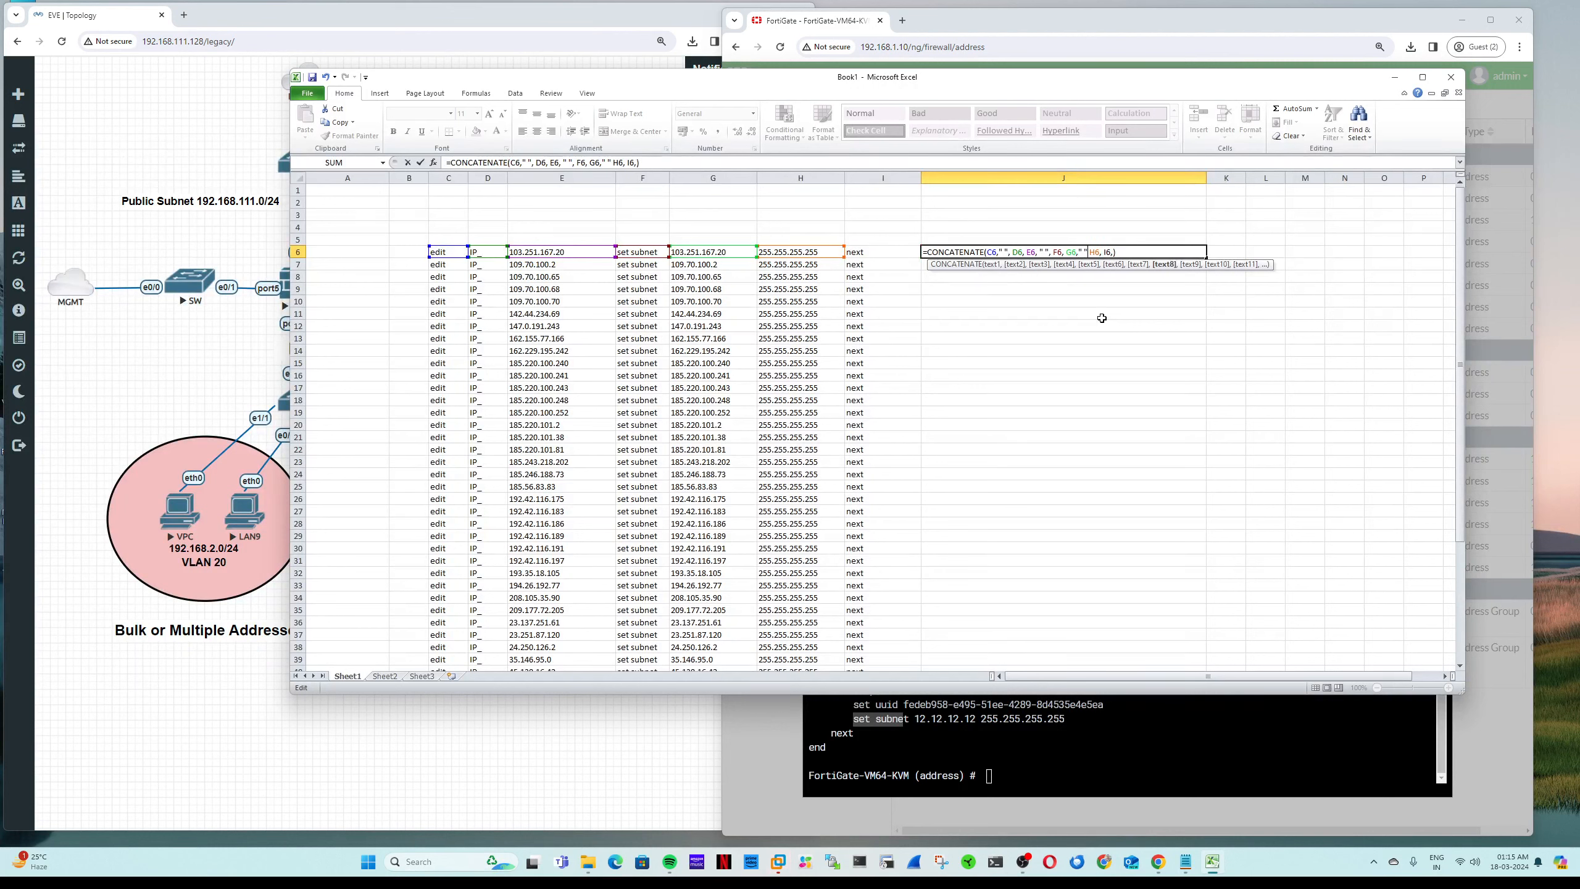
text(,)
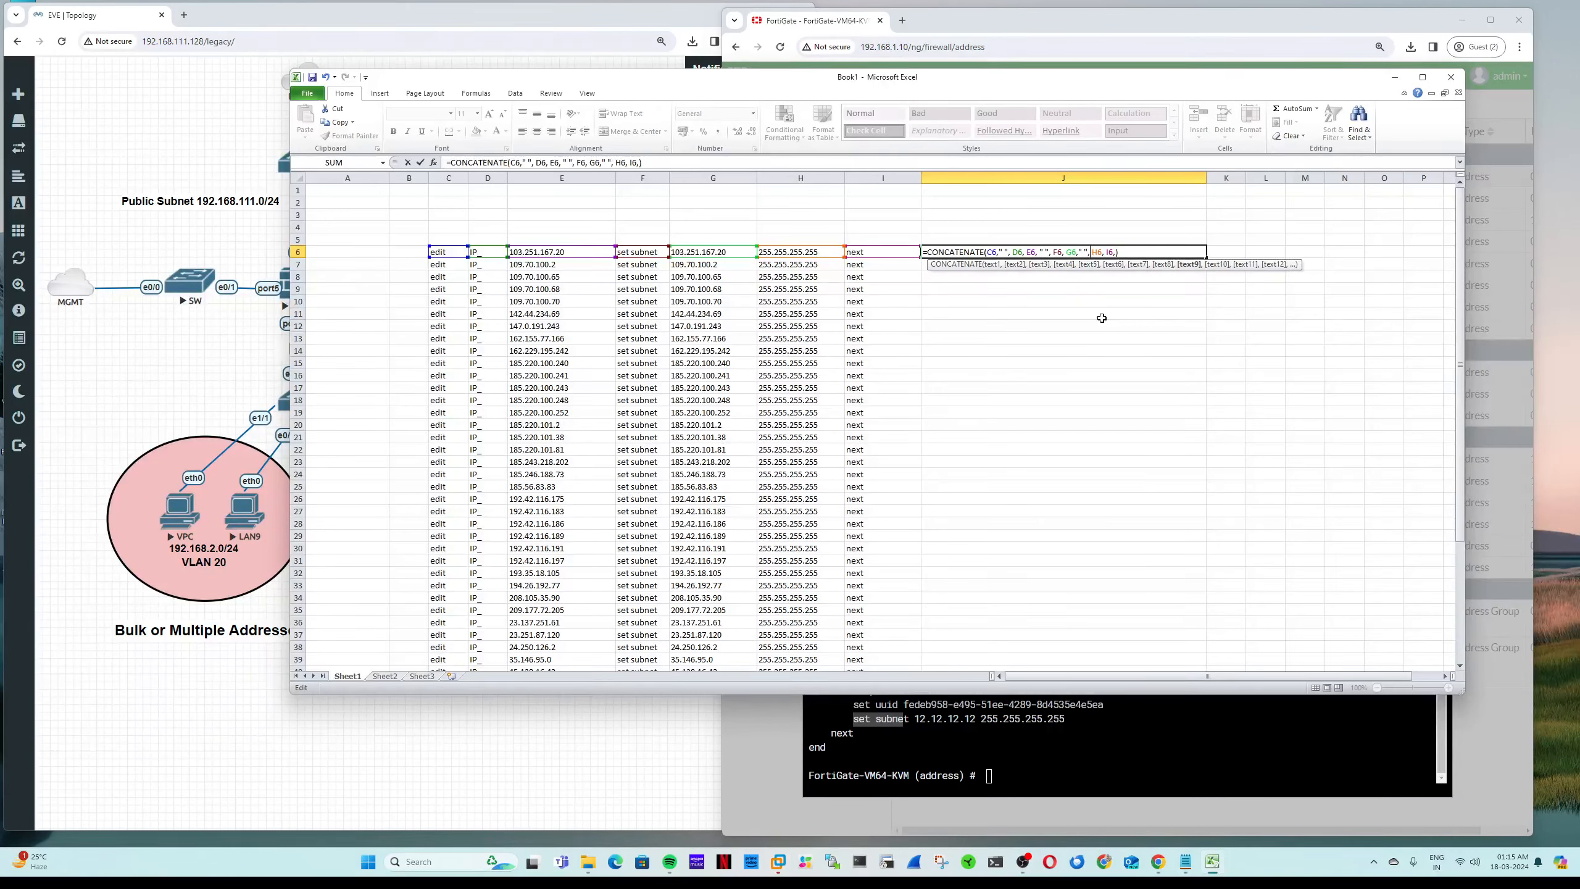
key(Return)
key(Up)
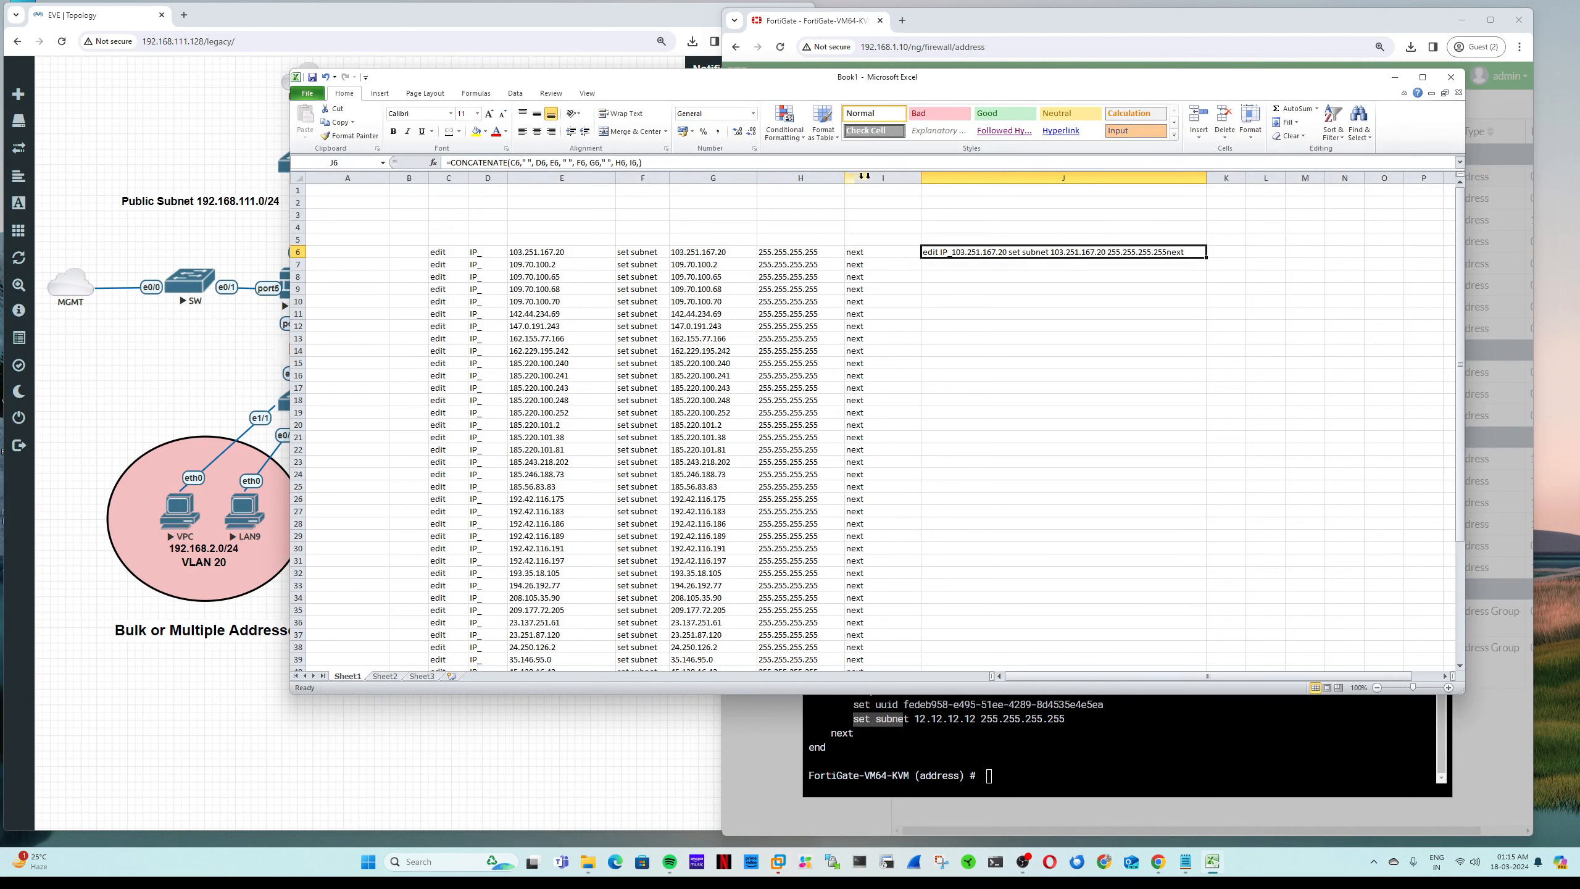
Step: Add a space argument before I6 so J6 reads as a full edit/set subnet/next line
double_click(959, 252)
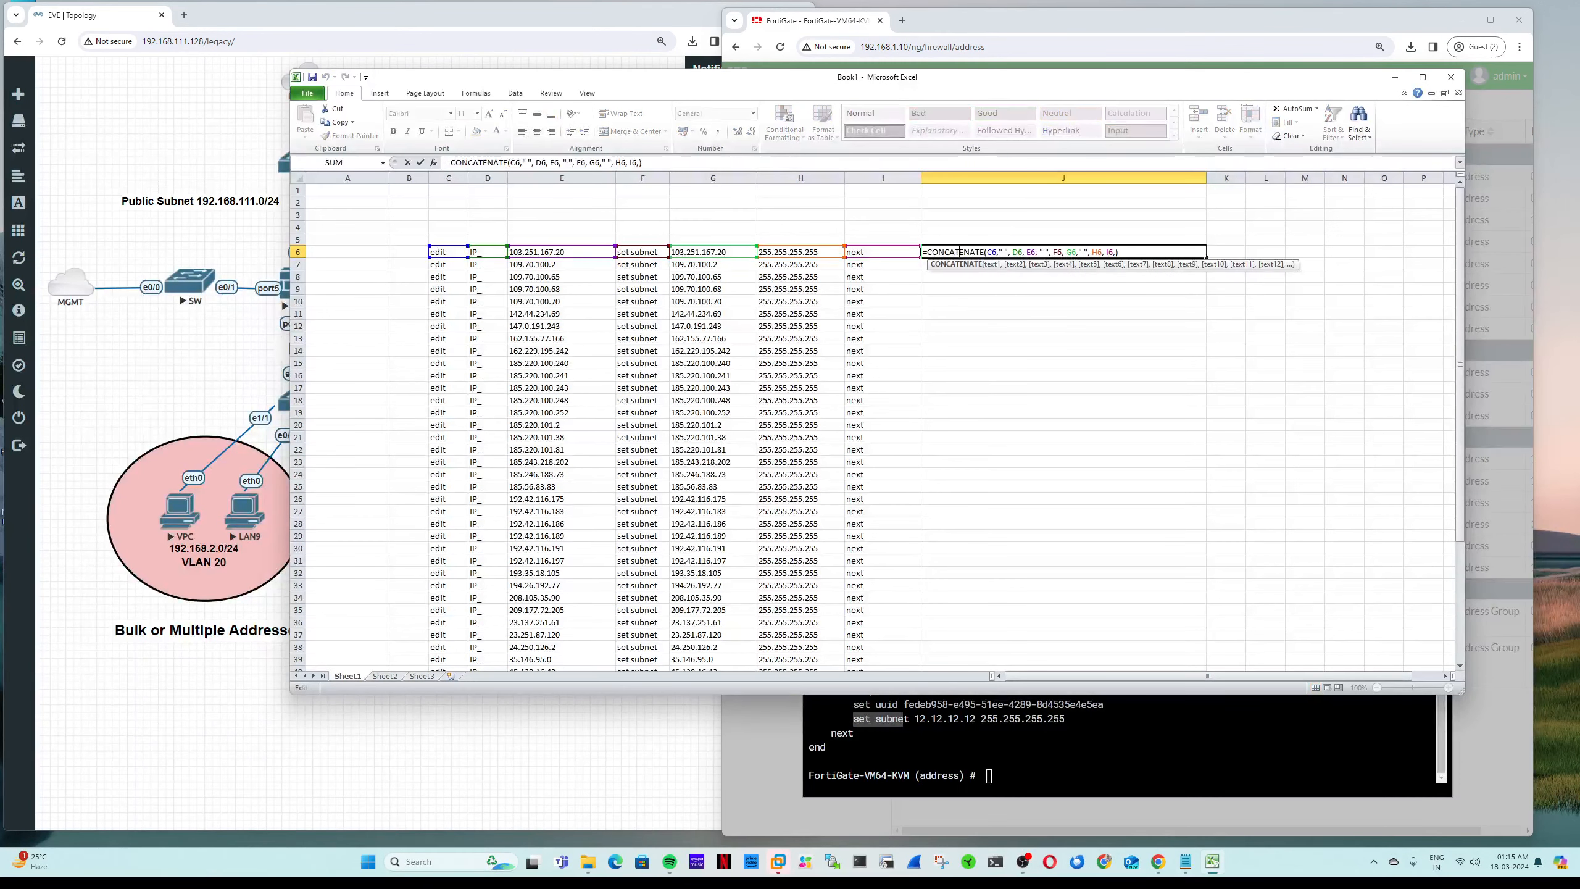
click(1107, 252)
text(" ",)
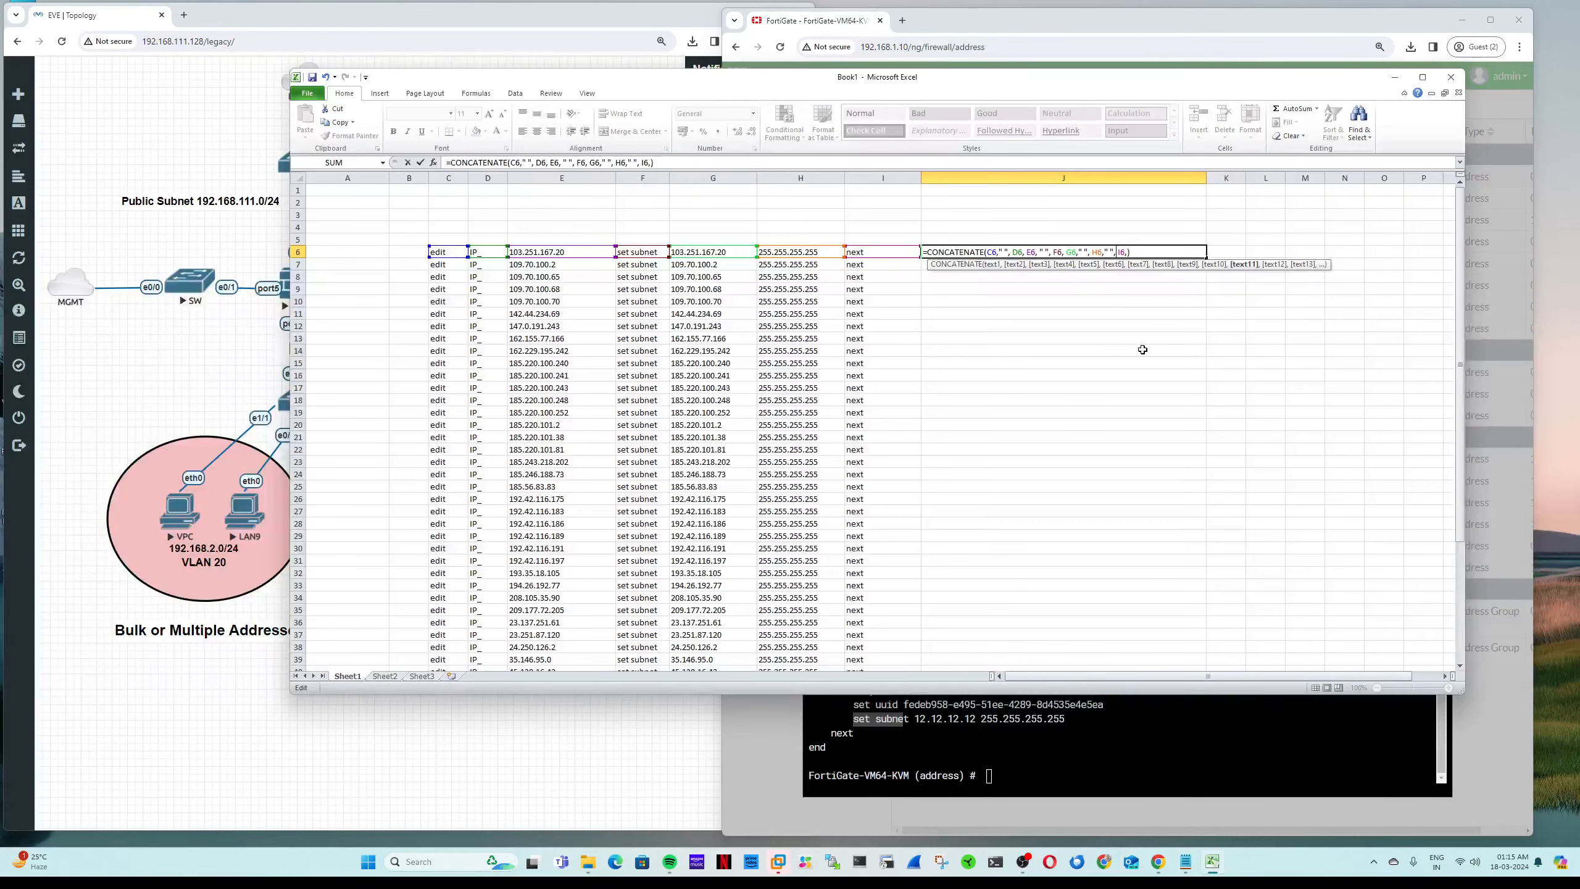
key(Return)
key(Up)
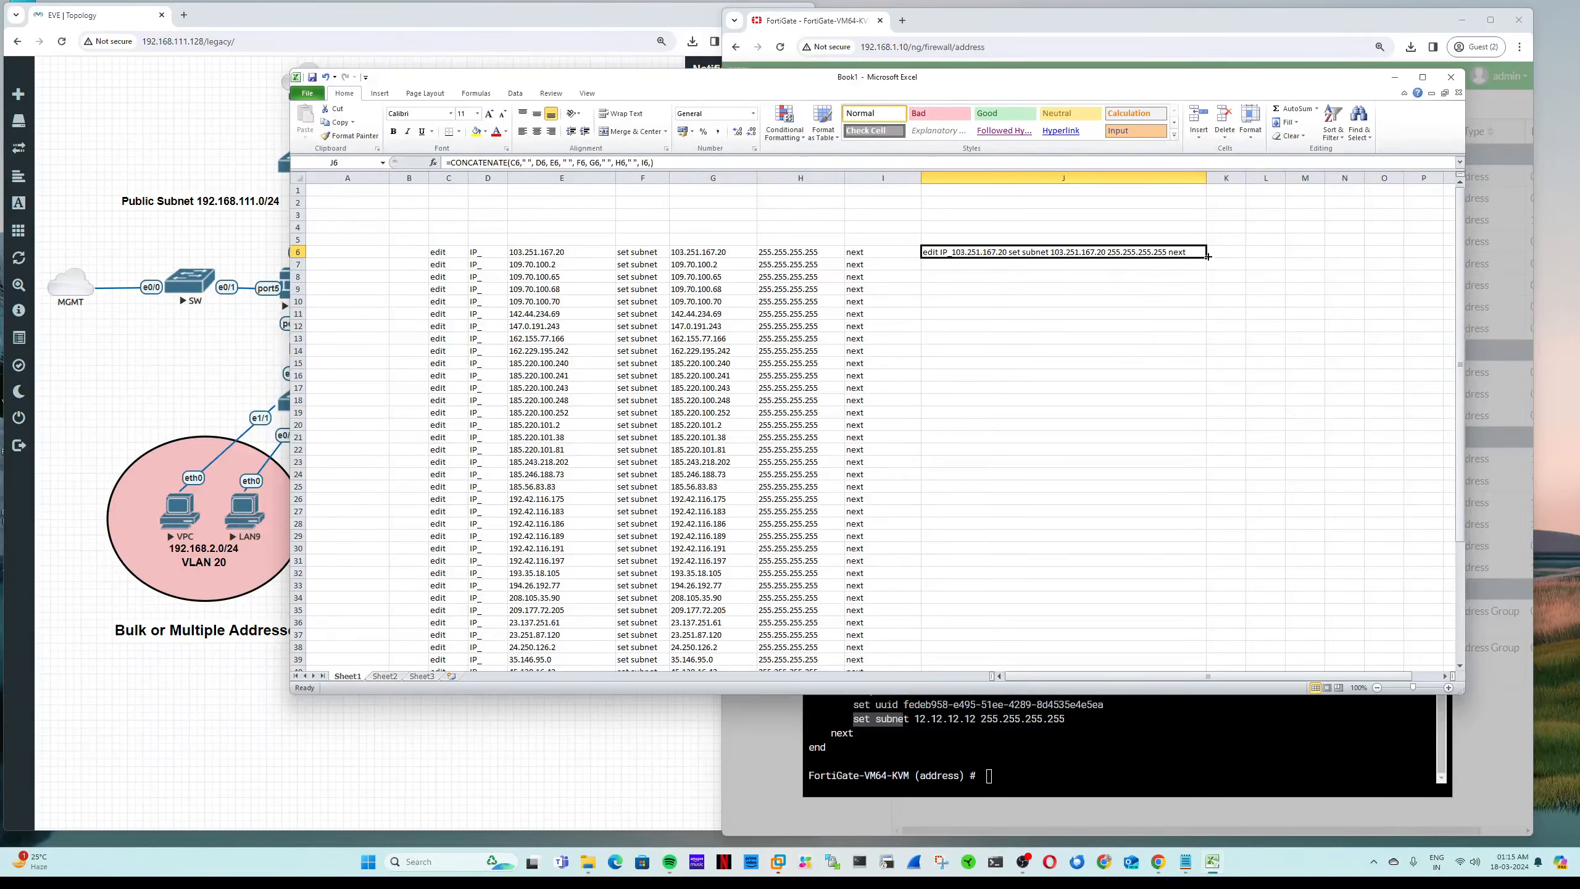
Step: Fill the J6 formula down to J51 and copy J6:J51's 46 command lines
drag(1208, 257, 1195, 722)
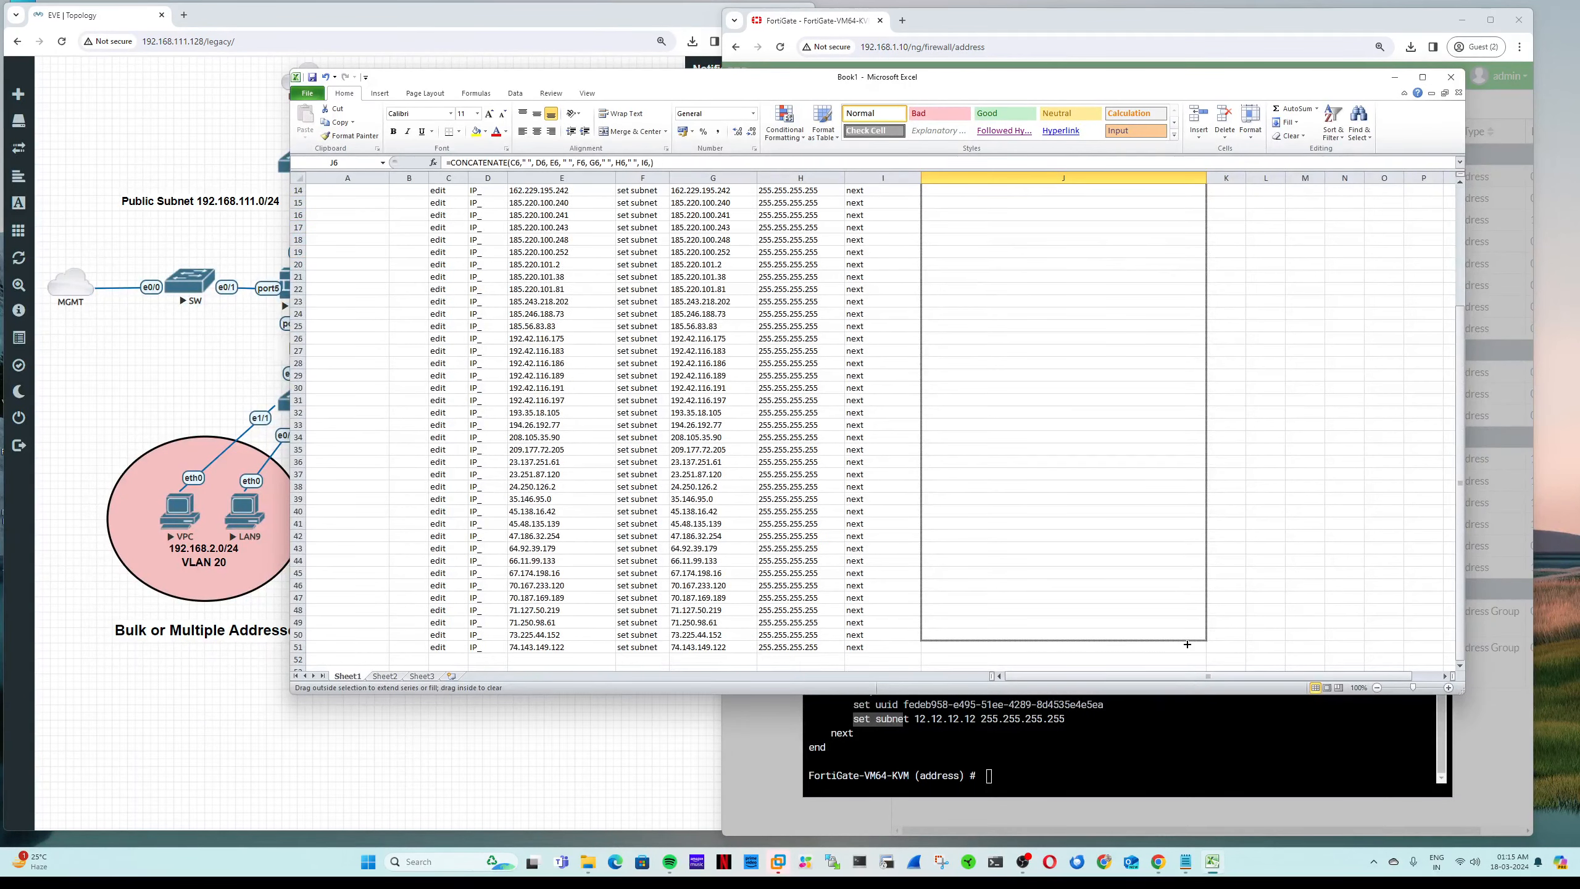
drag(1187, 644, 1189, 653)
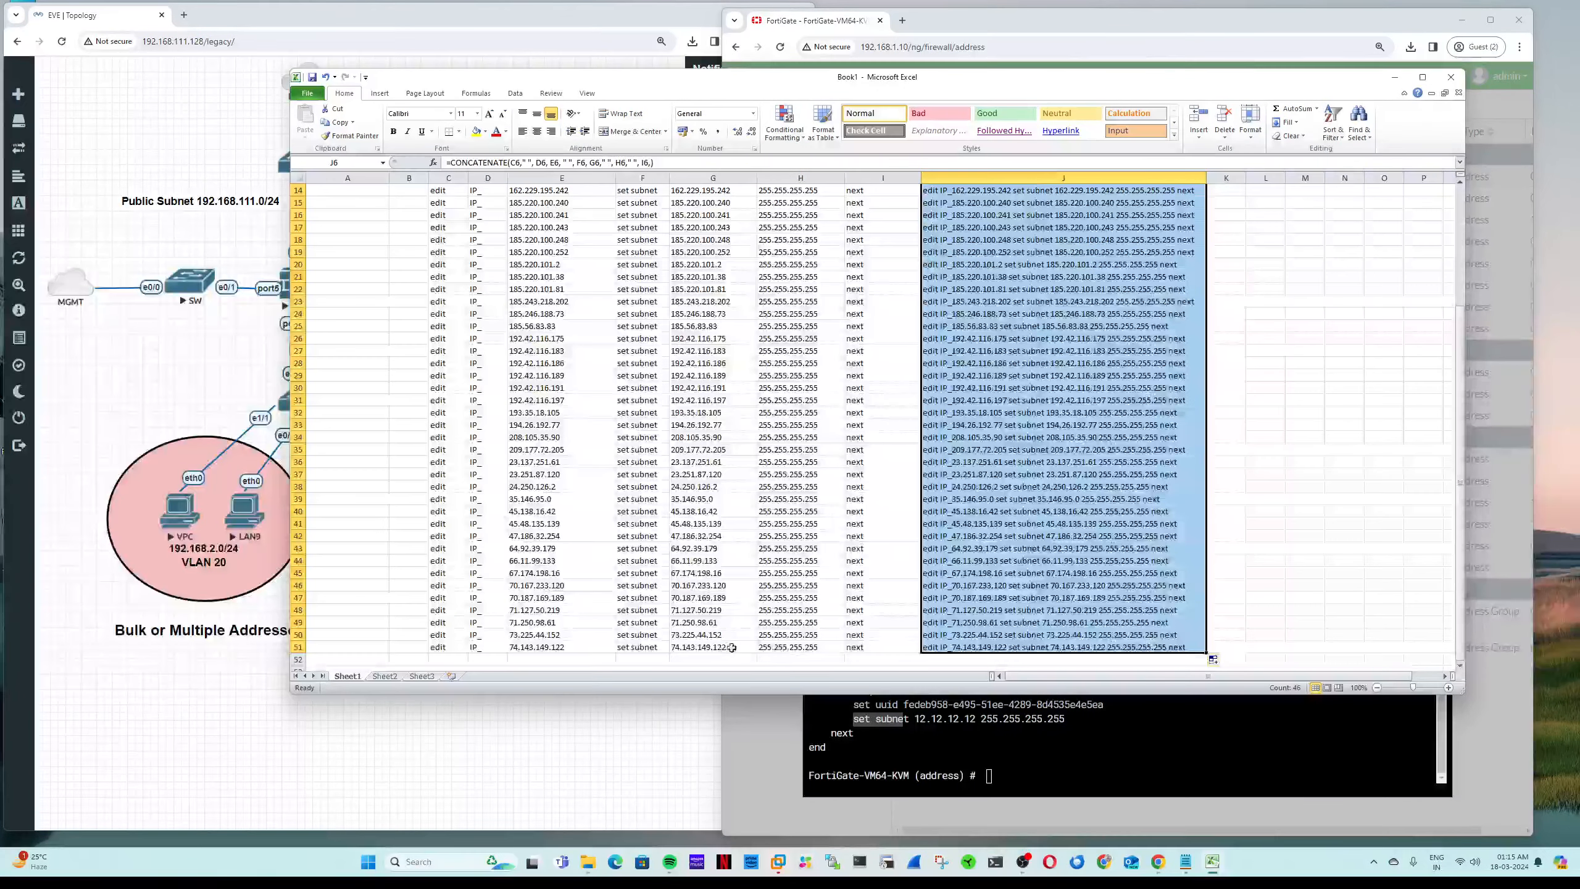
click(947, 648)
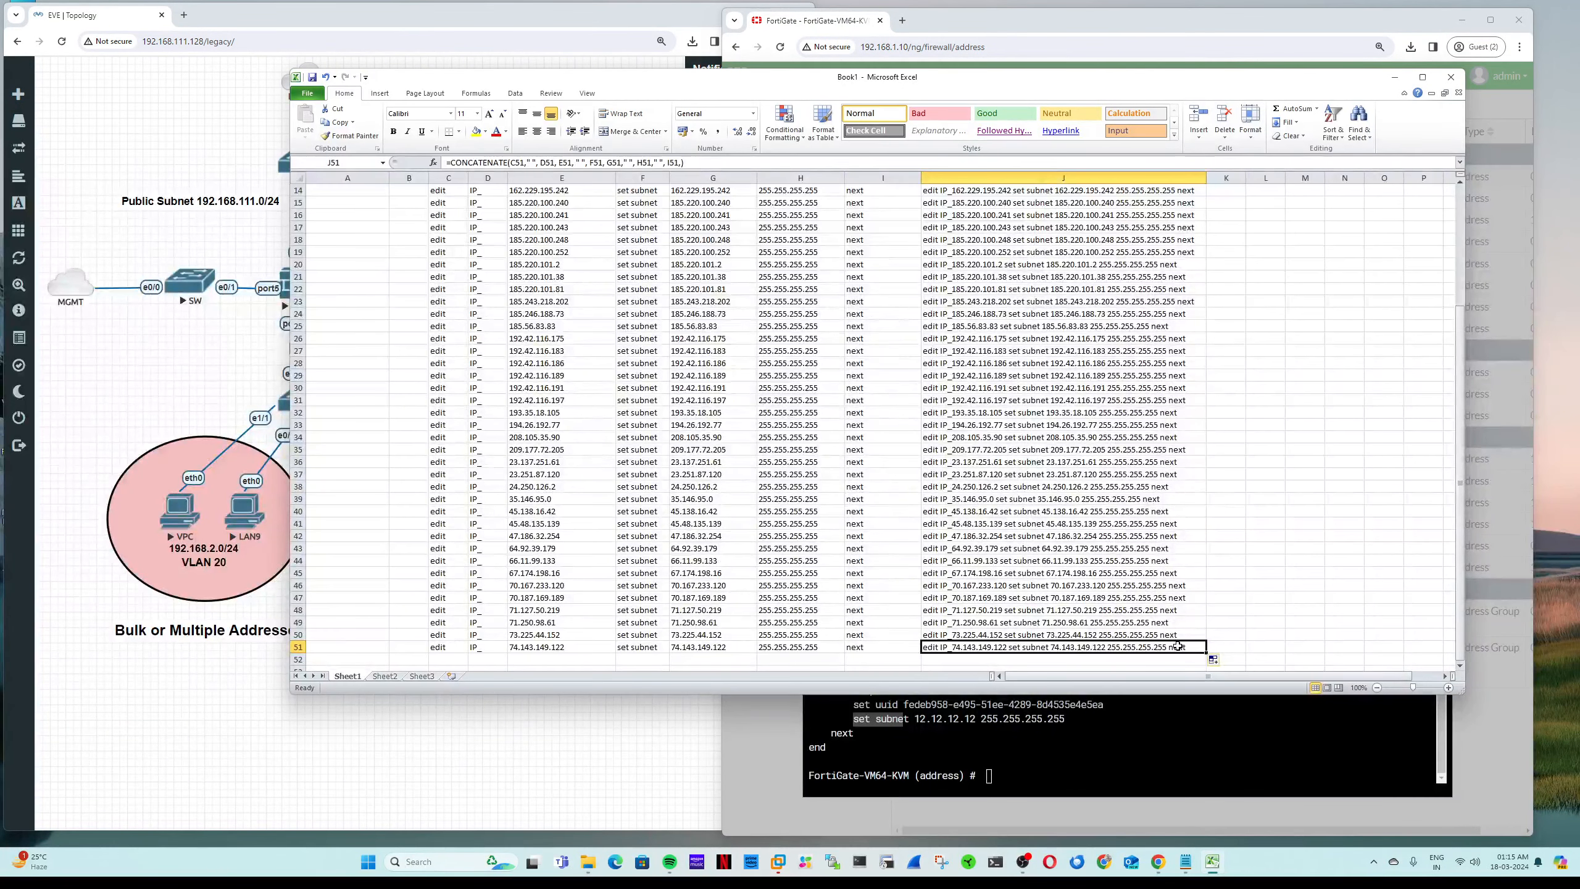
drag(1186, 647, 1167, 187)
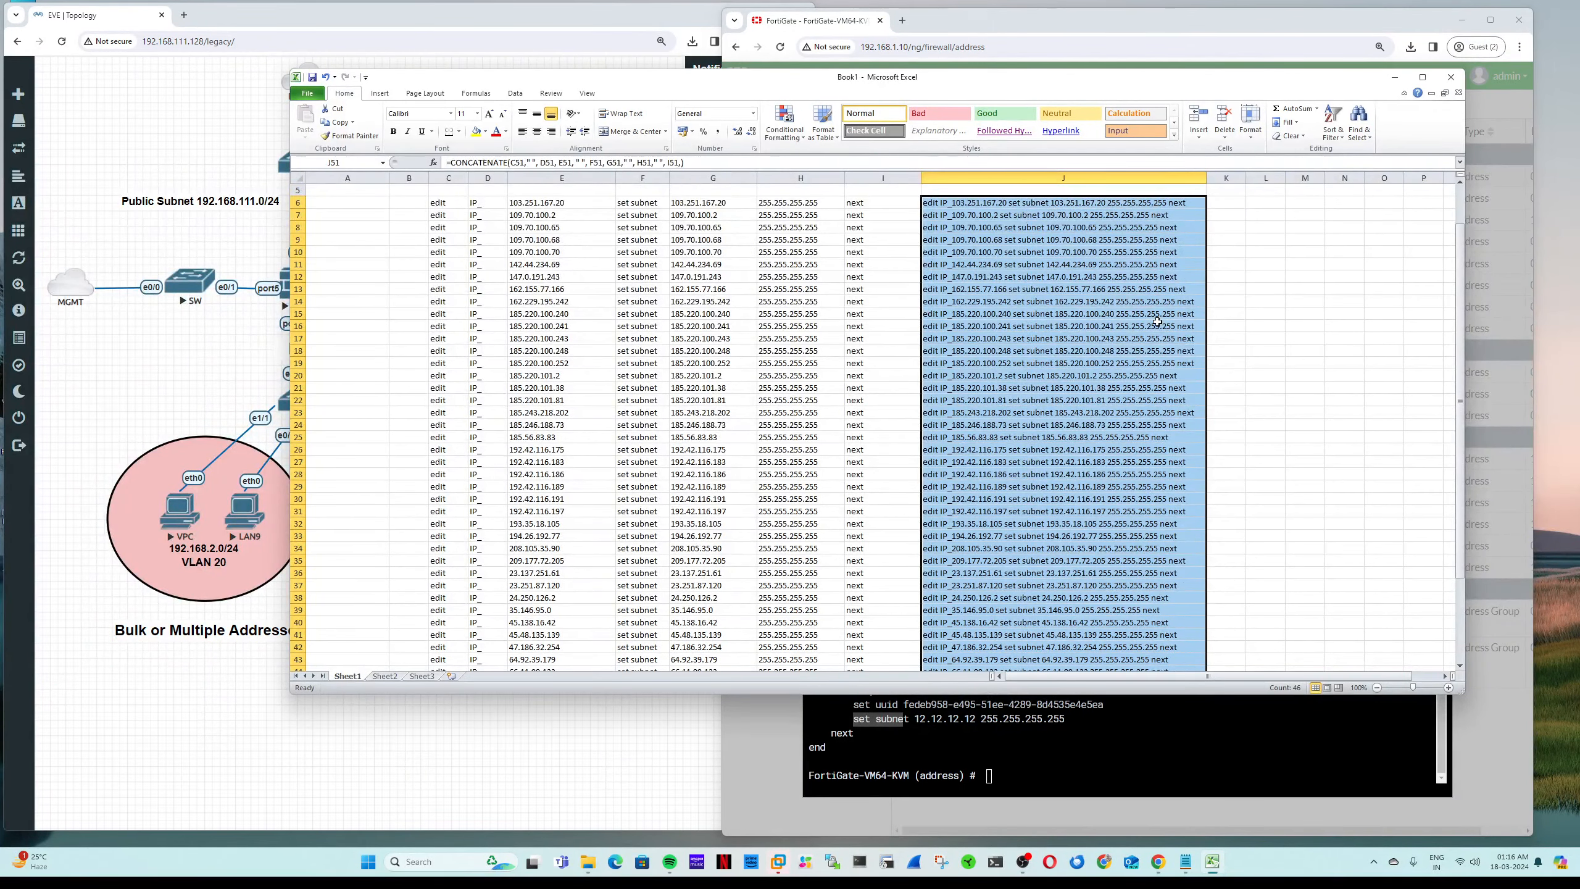
key(ctrl+c)
Step: Launch Sublime Text 3, dismiss the update prompt and clear the document
key(super)
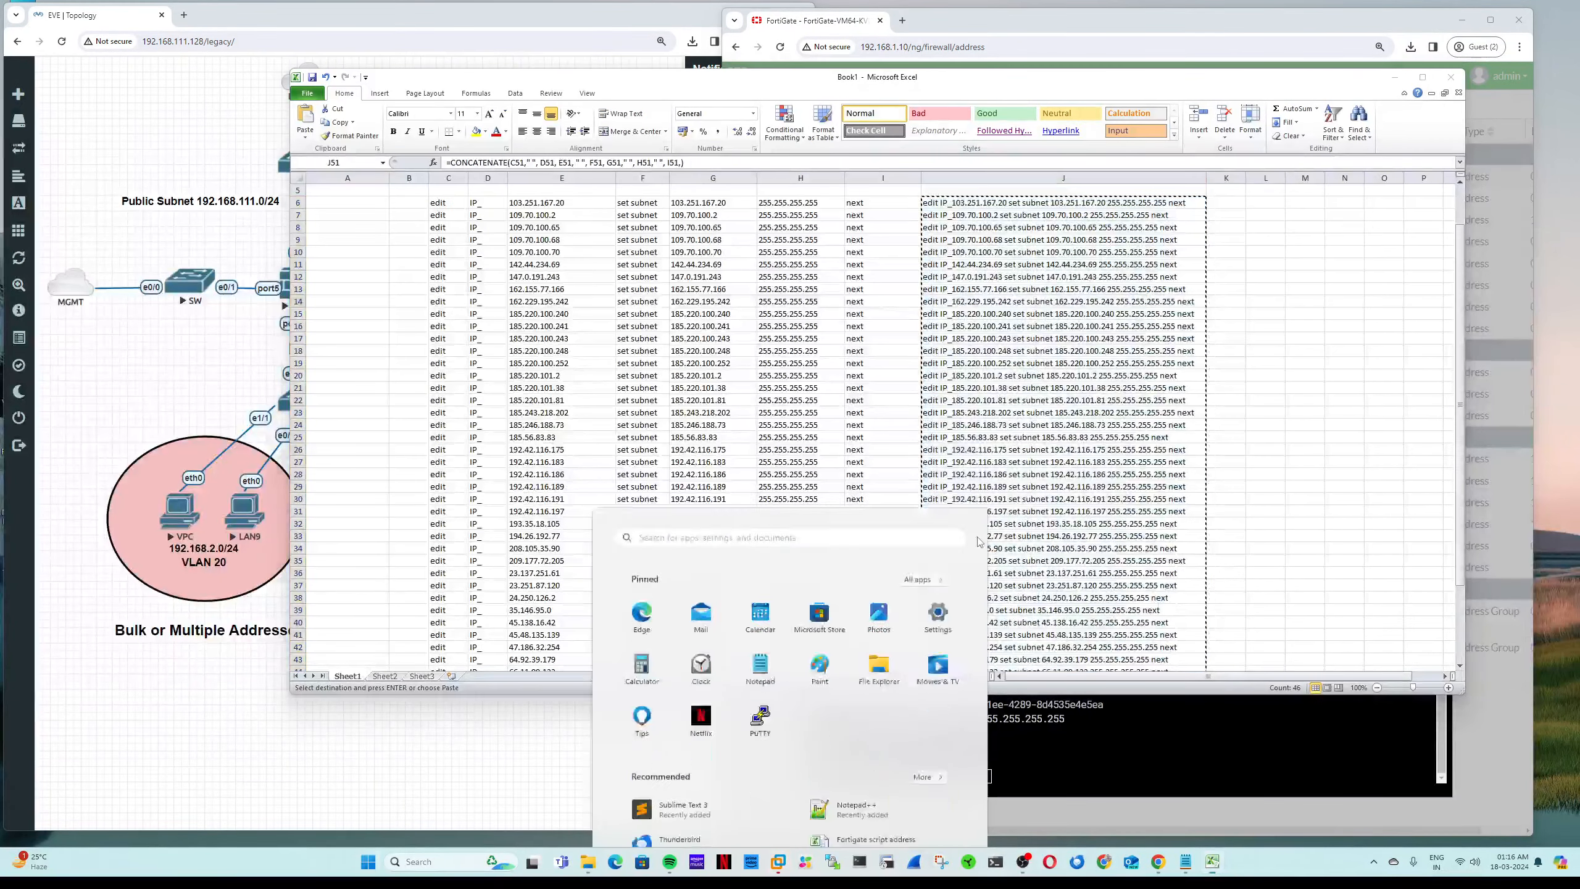
text(sub)
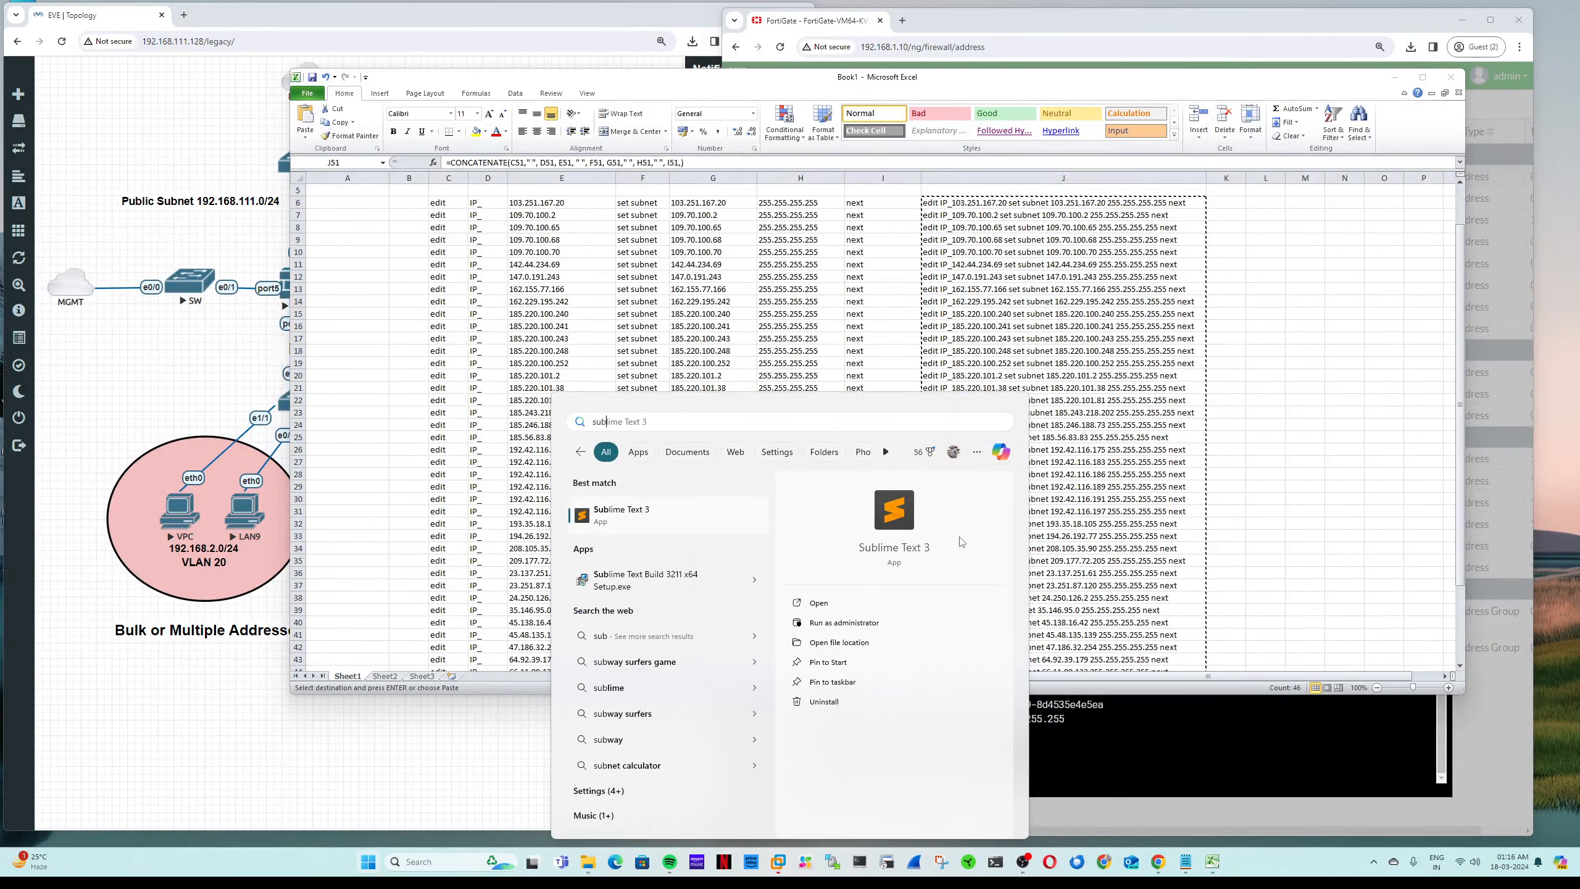
click(663, 516)
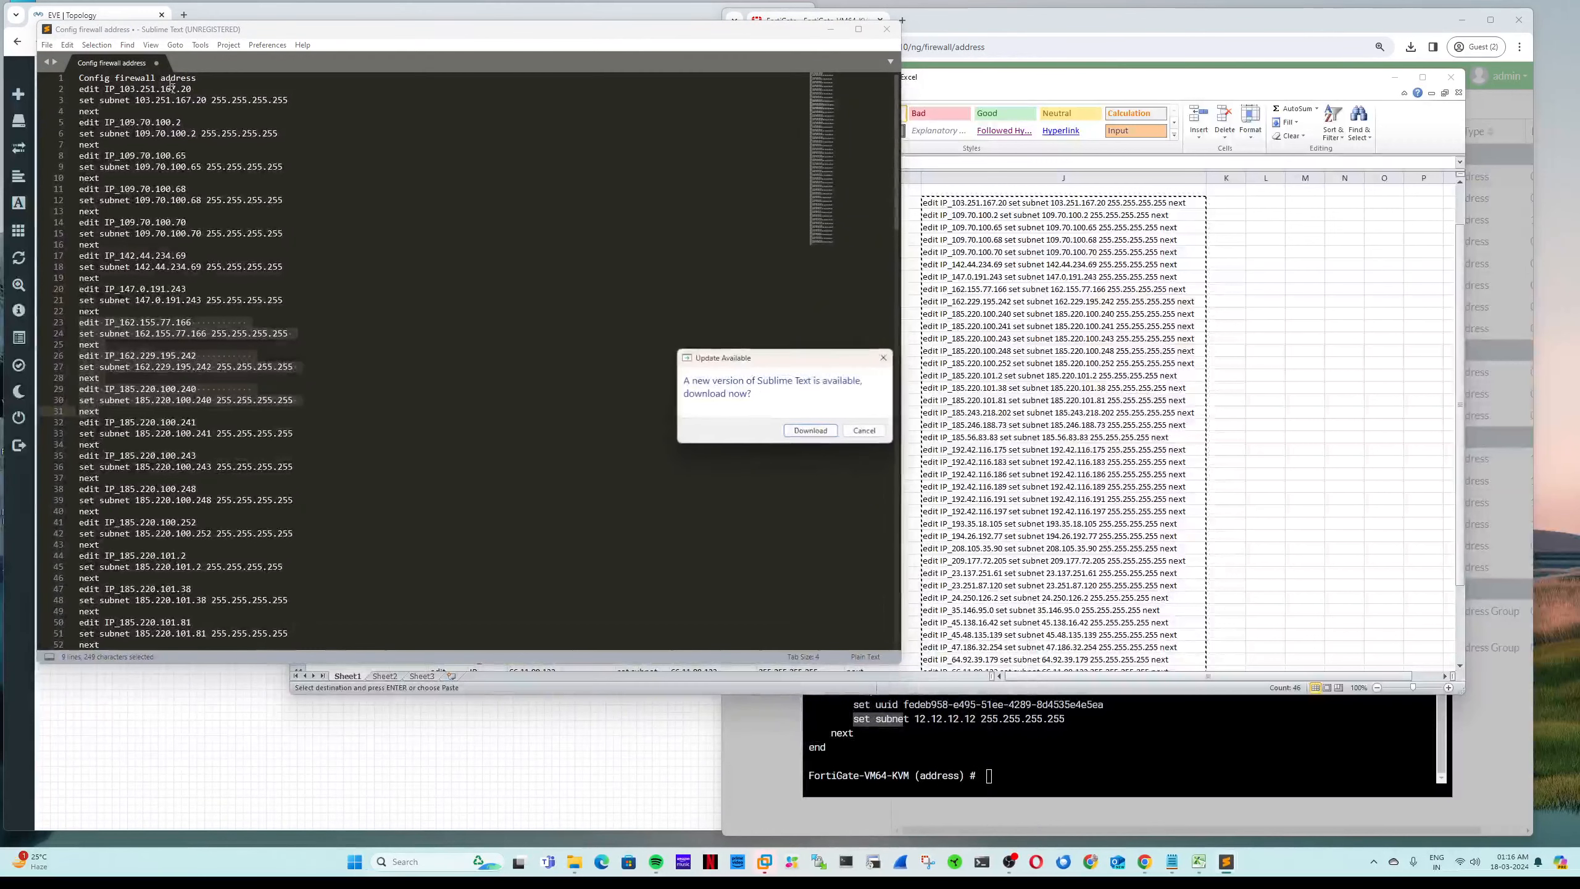
click(864, 430)
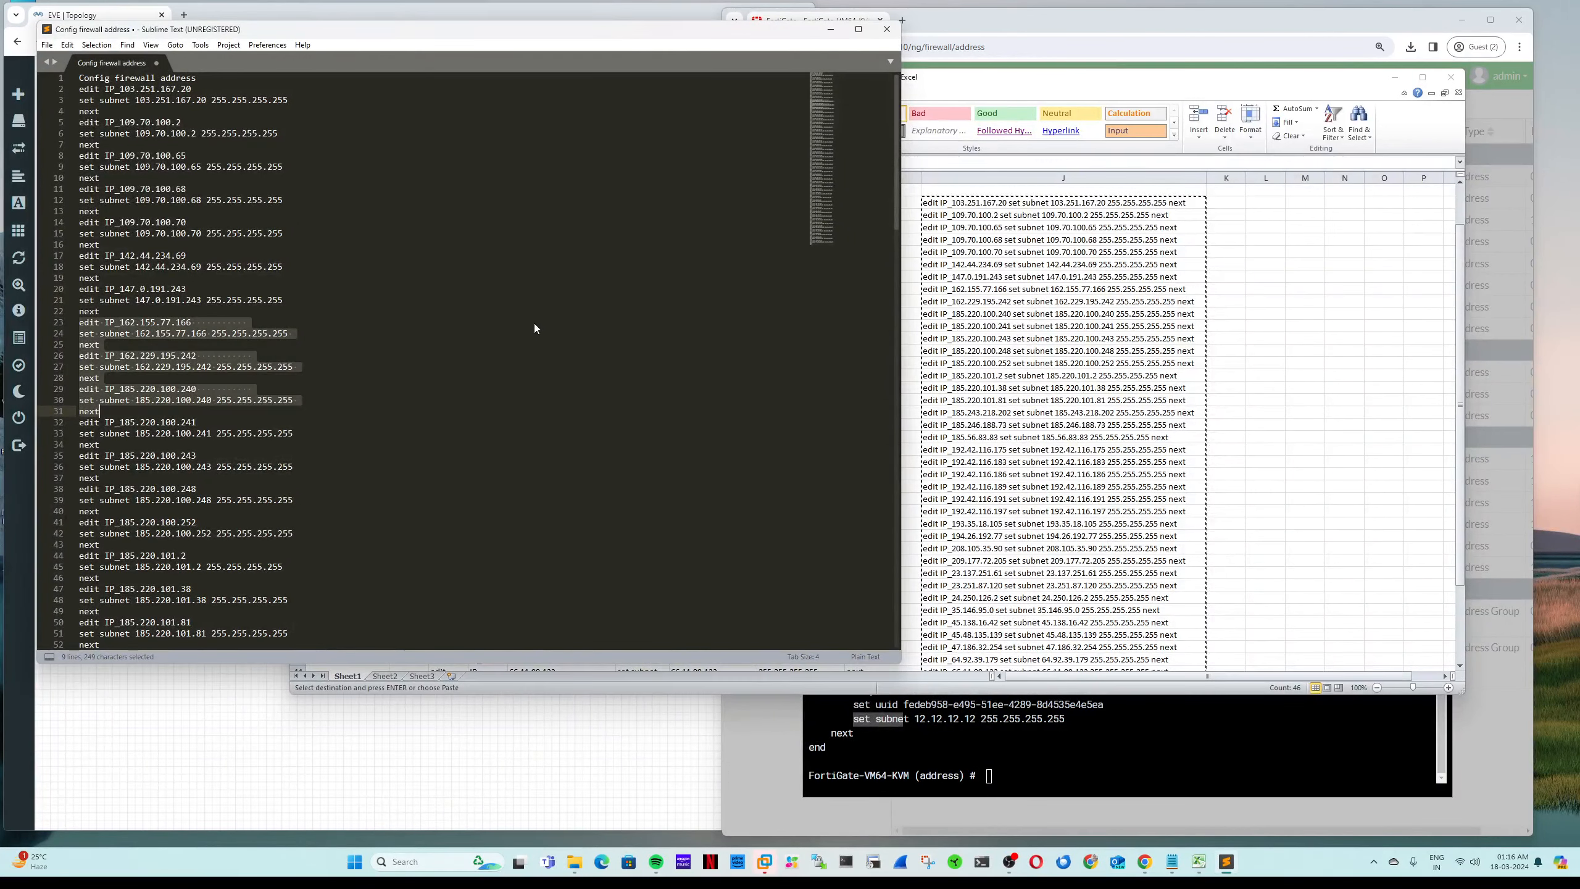
key(ctrl+a)
key(Delete)
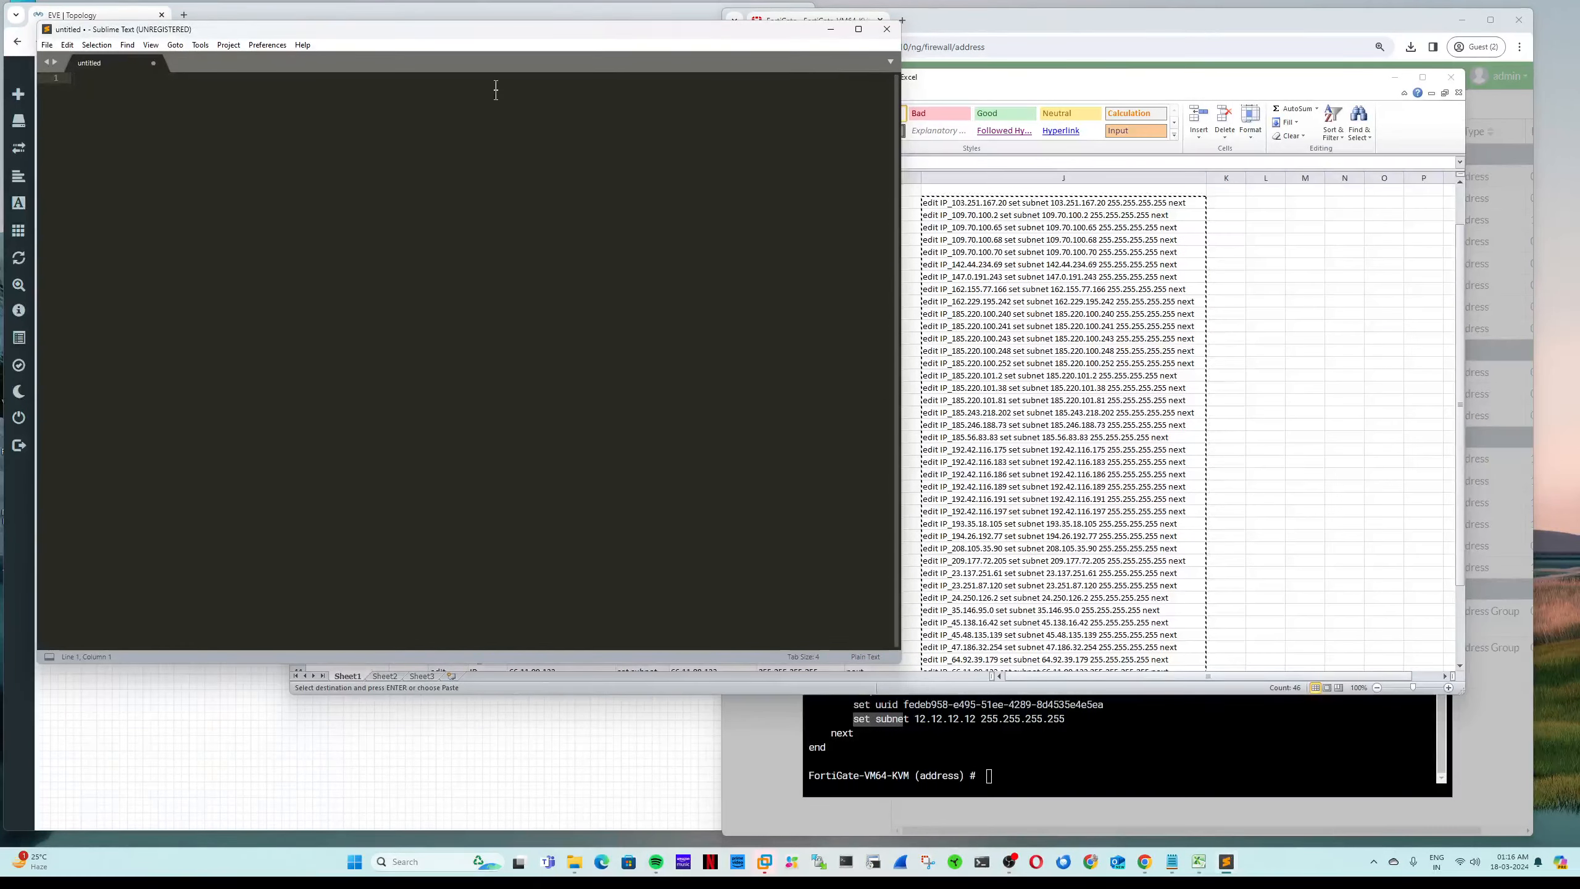
Step: Paste the 46 copied command lines into the empty Sublime Text file
drag(480, 33, 775, 62)
click(1038, 222)
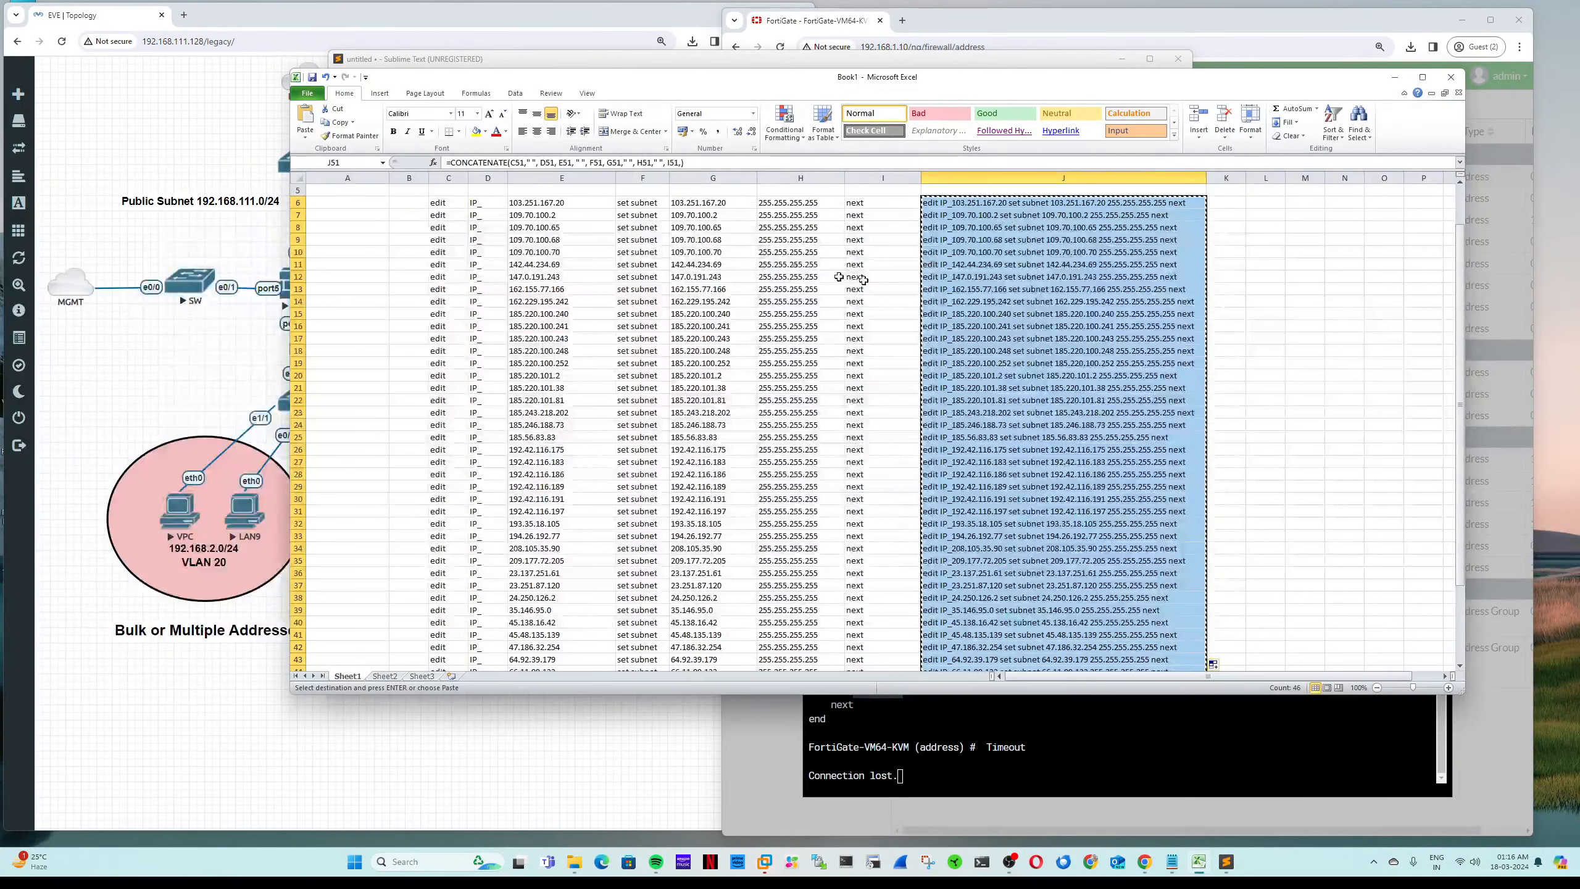
key(alt+Tab)
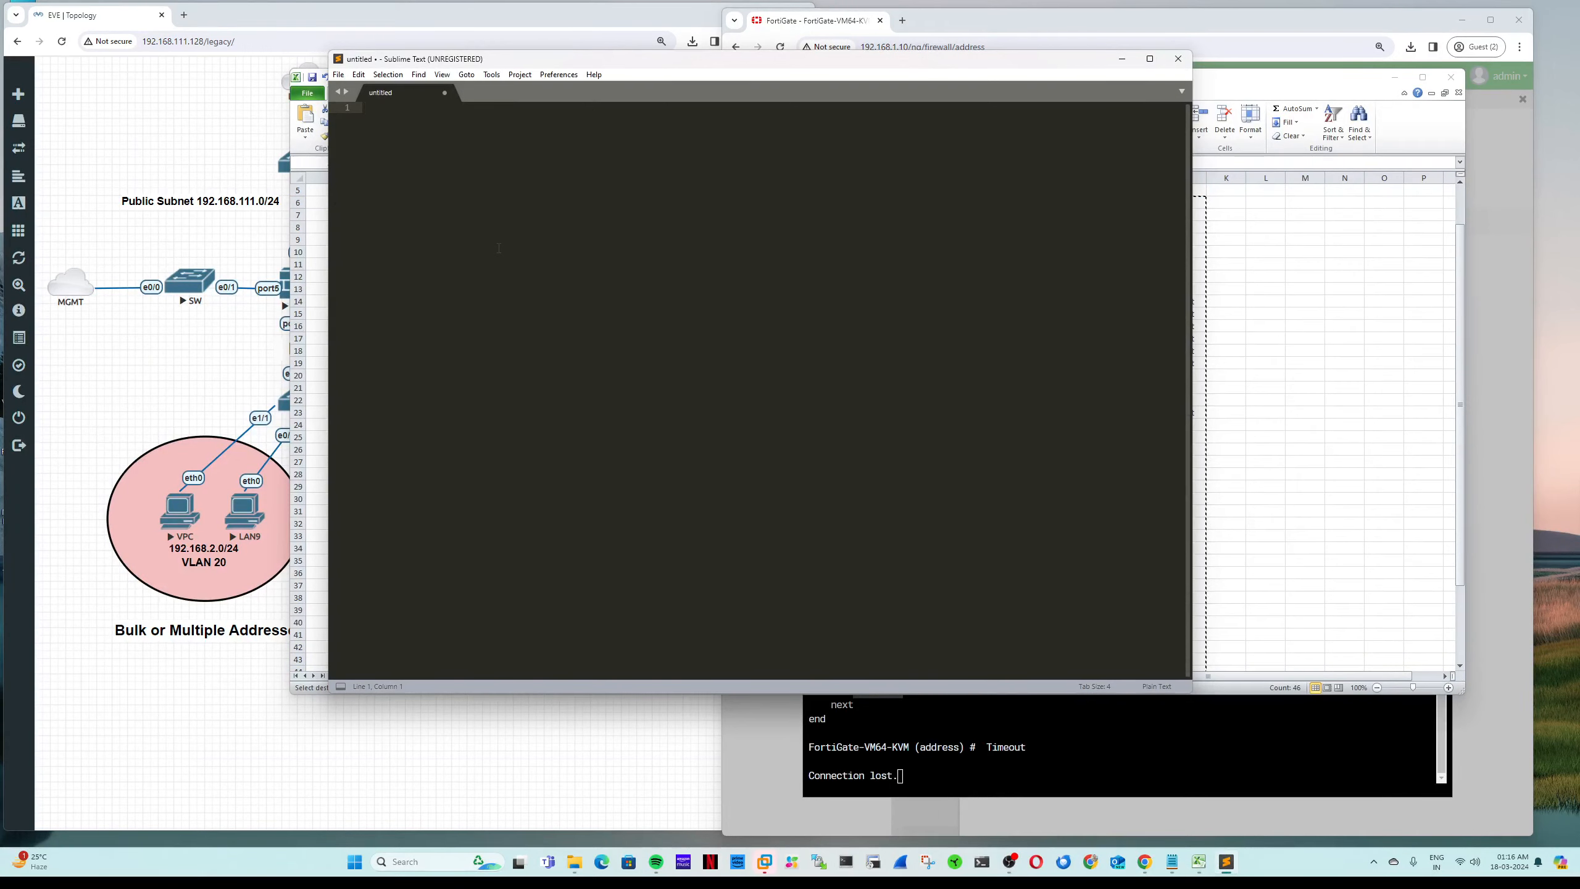
key(ctrl+v)
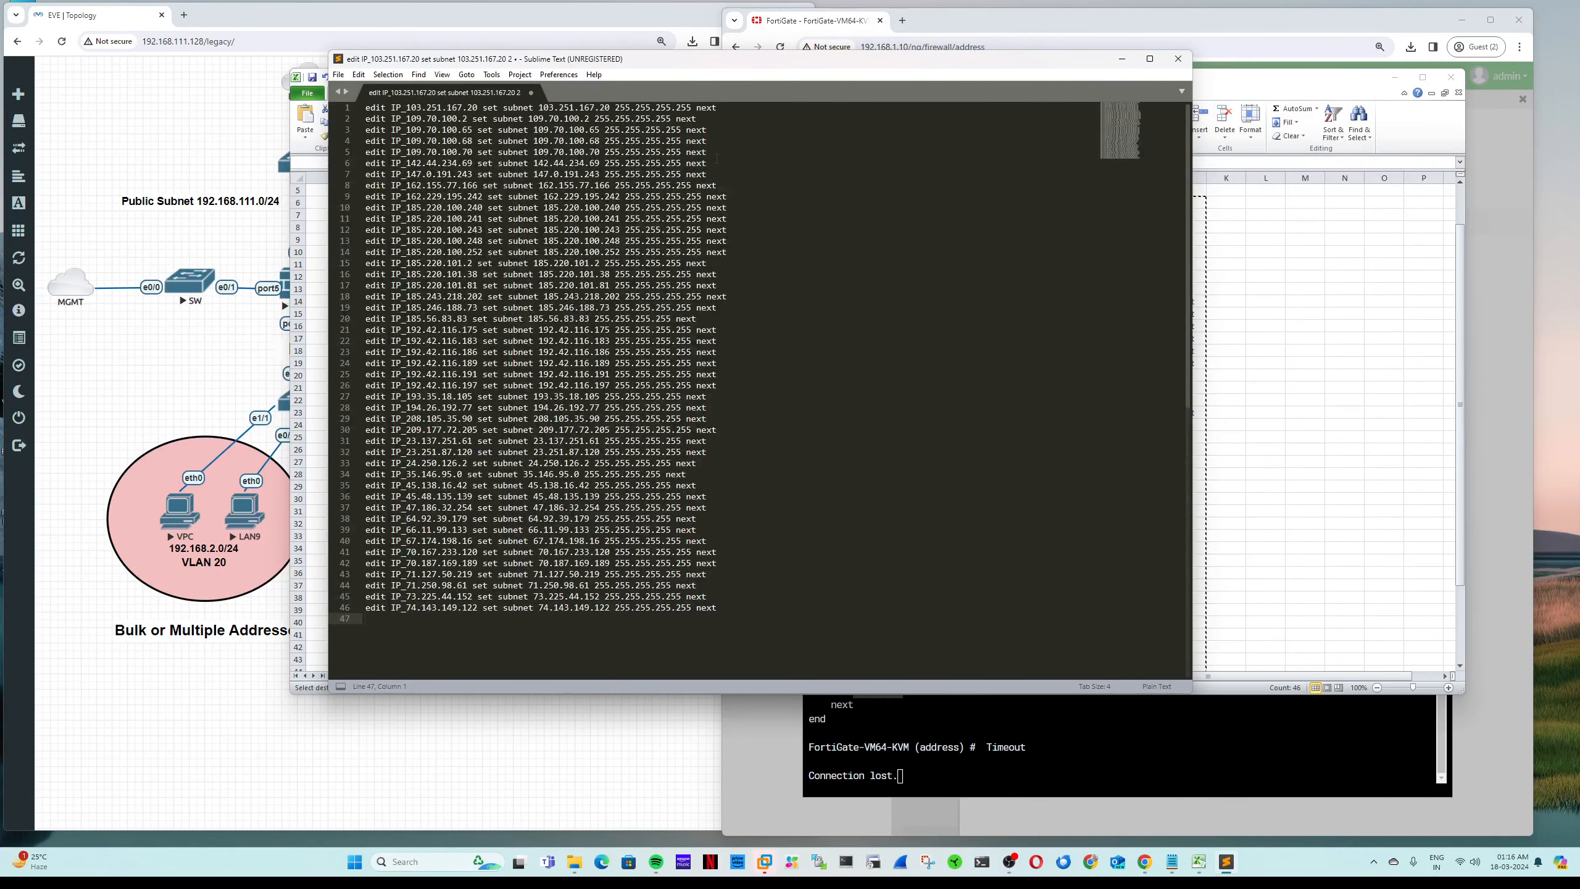
click(769, 215)
click(1274, 363)
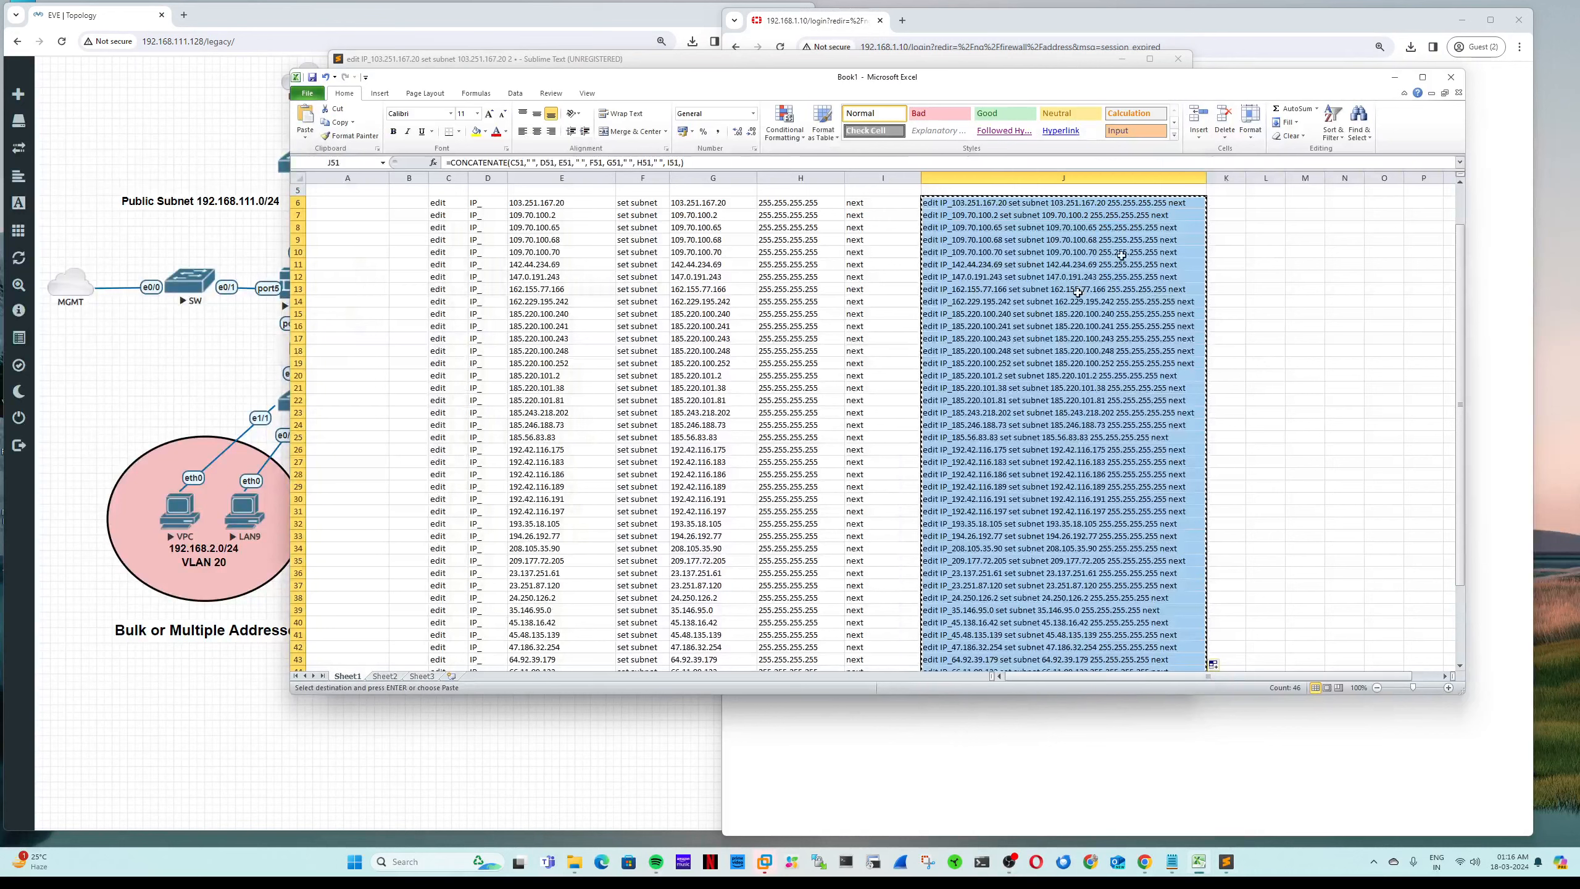
click(1389, 78)
click(1009, 303)
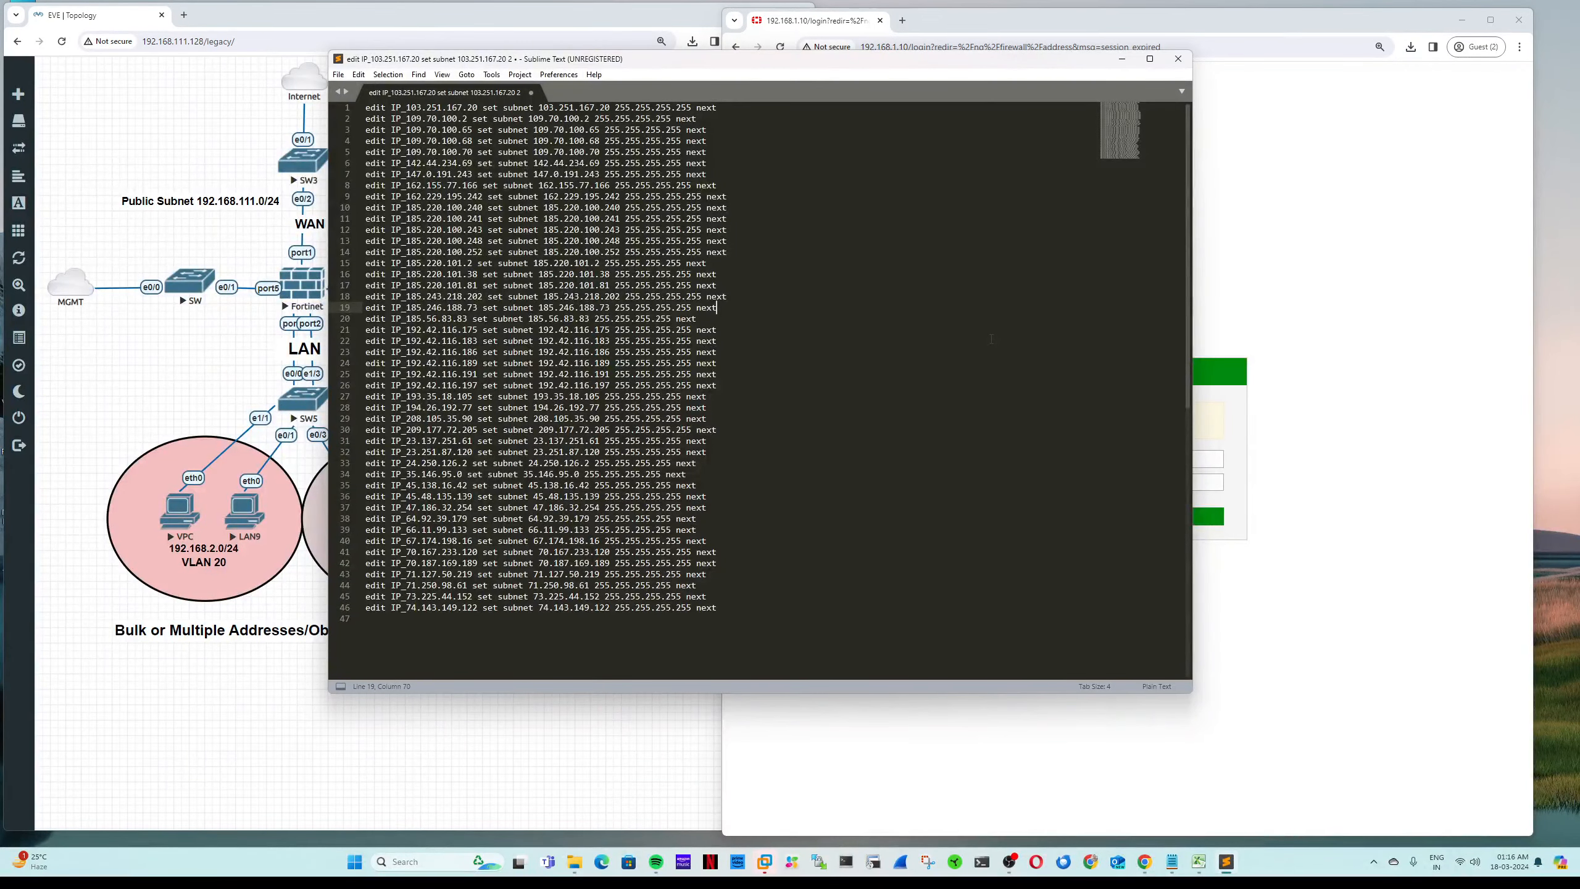
Step: Find all occurrences of 'next' and break each one onto its own line
key(ctrl+f)
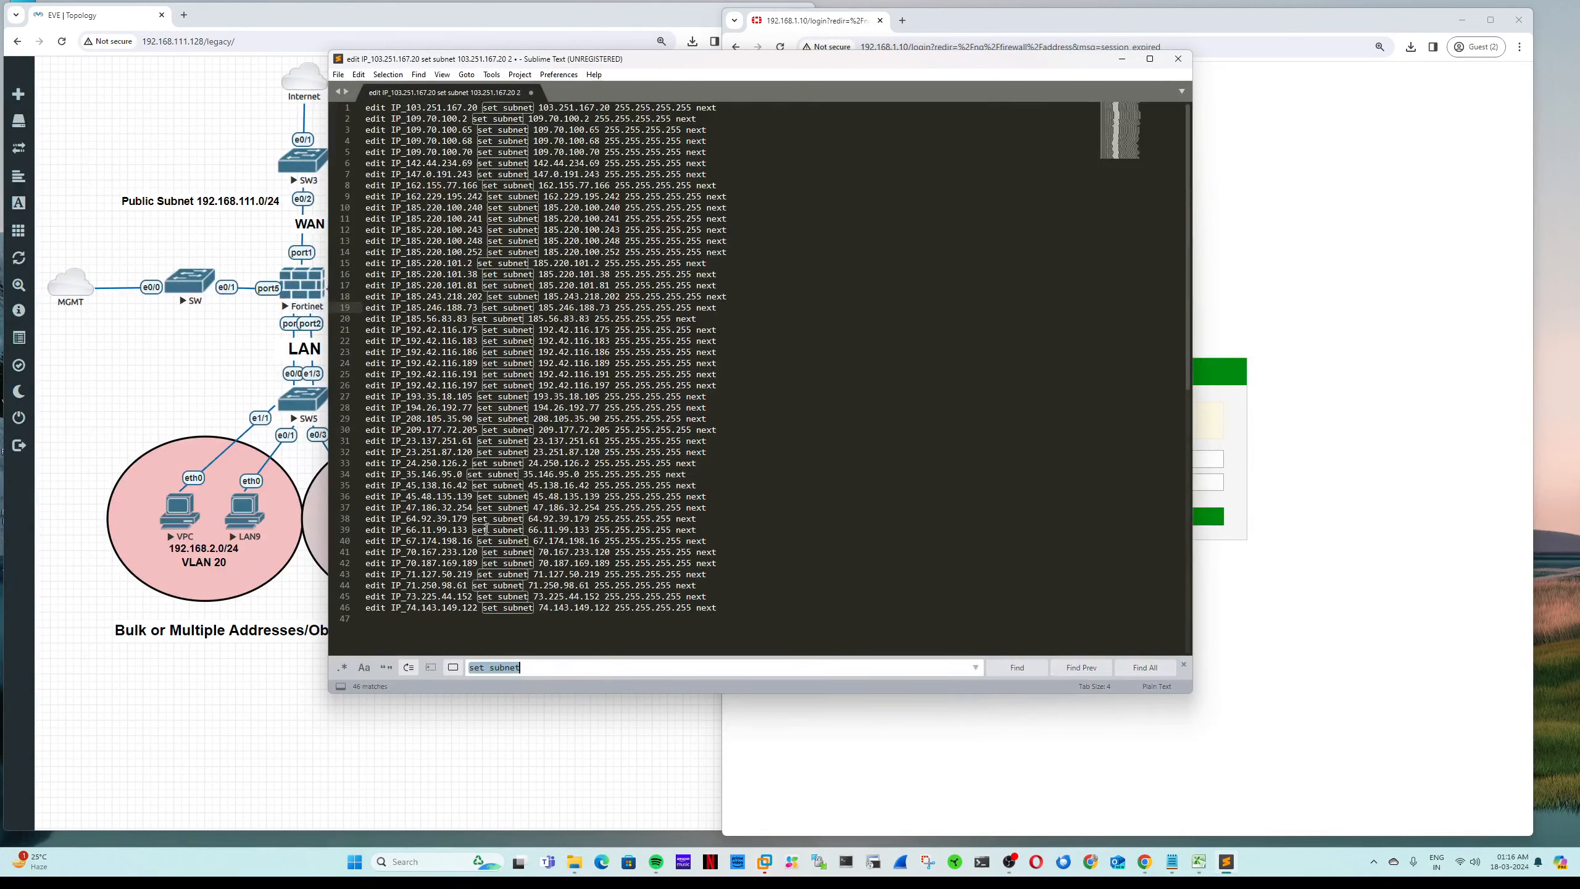
click(419, 75)
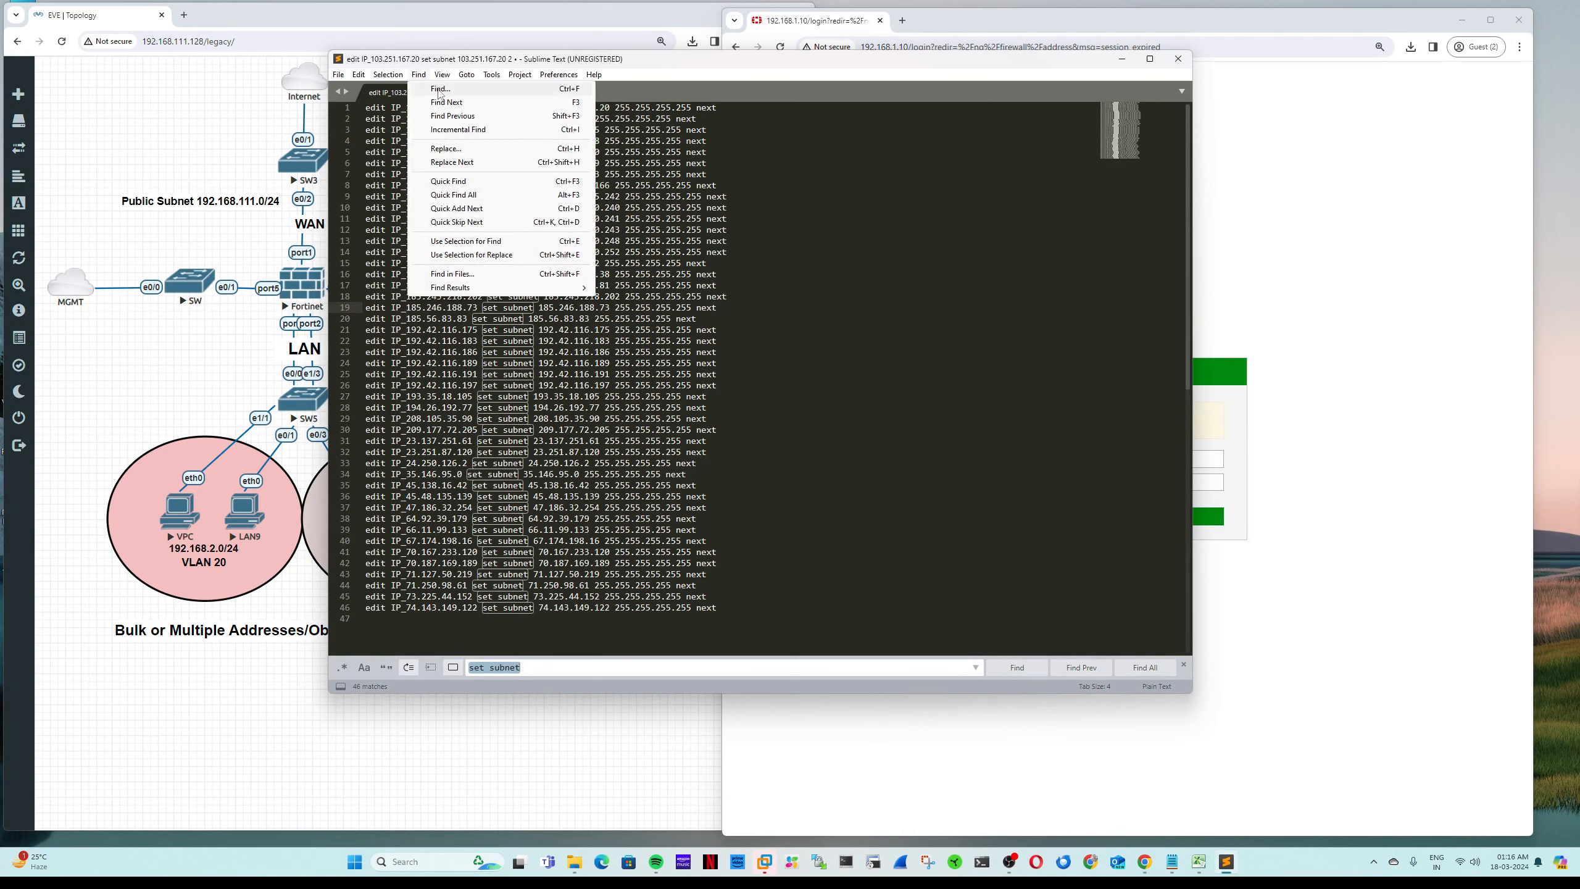
click(441, 89)
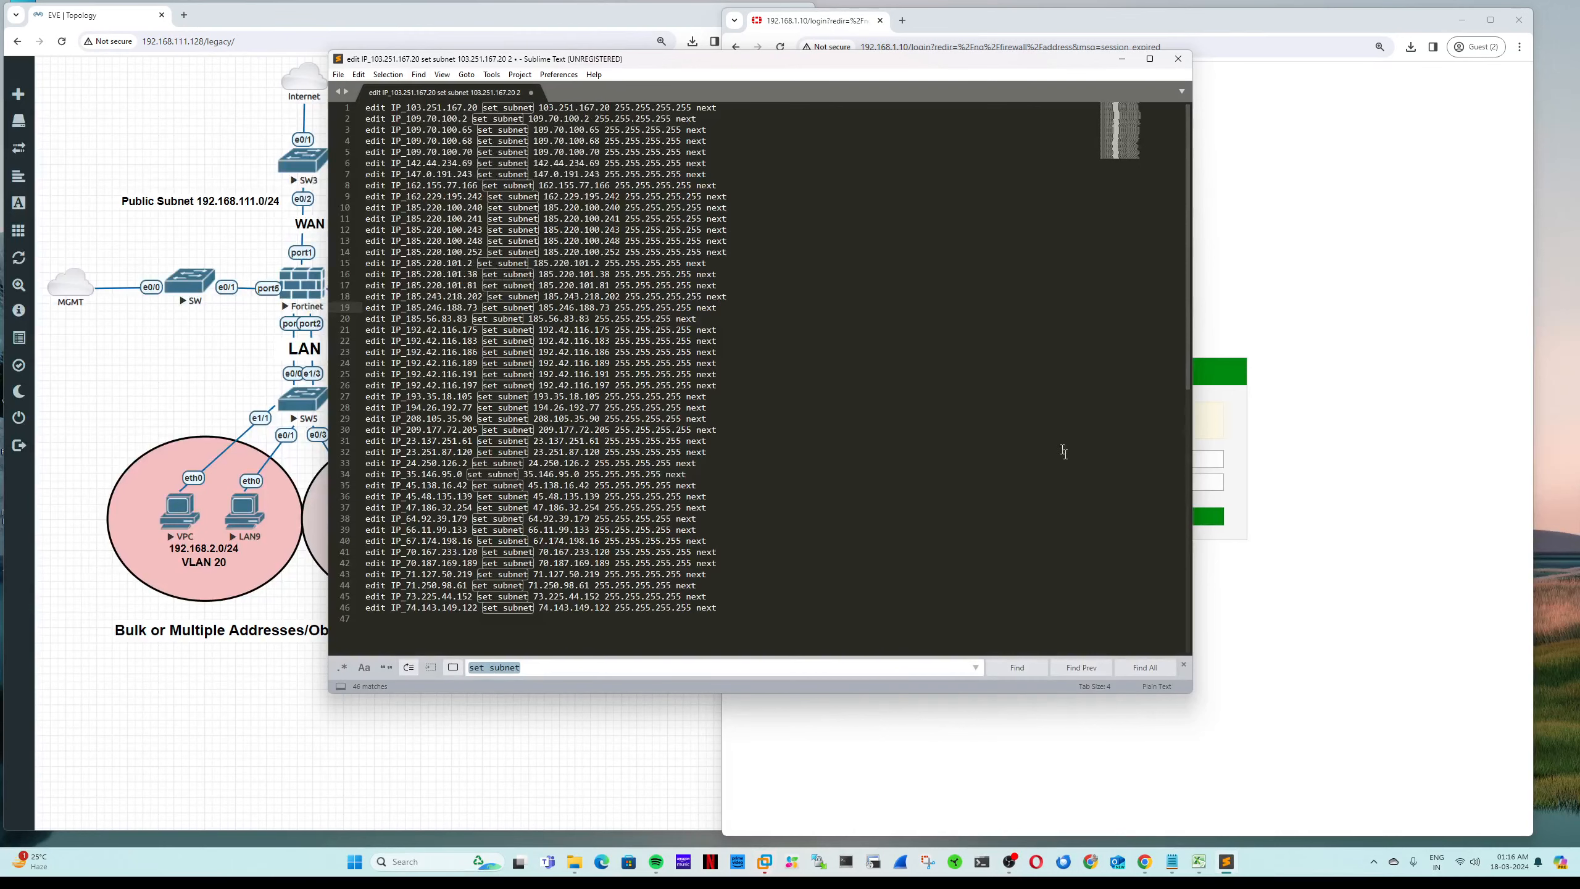
click(1184, 665)
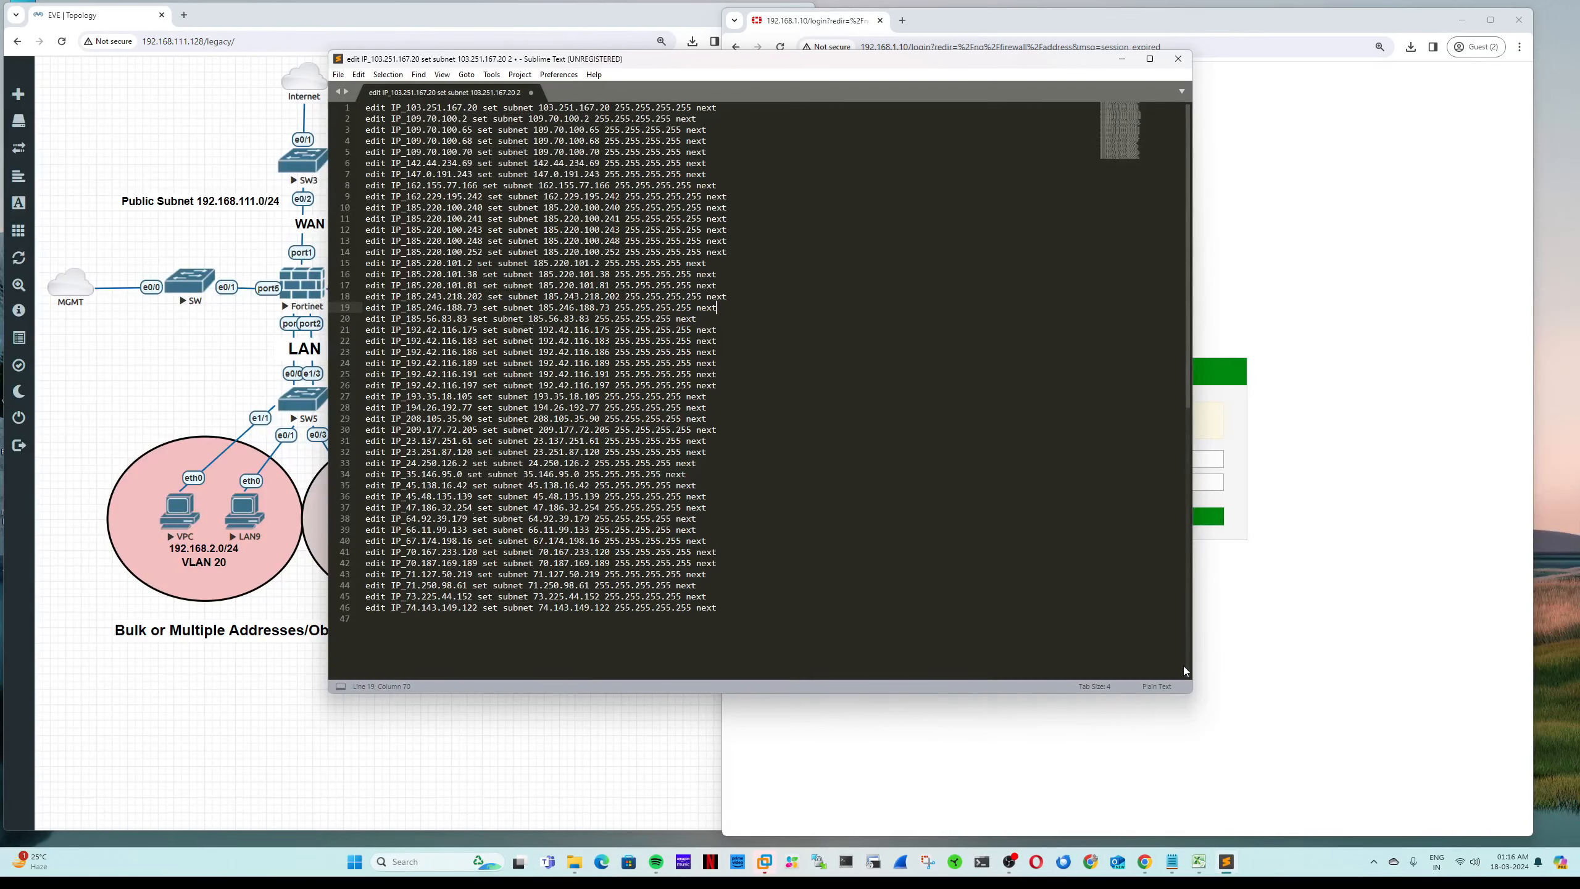
click(418, 74)
click(436, 88)
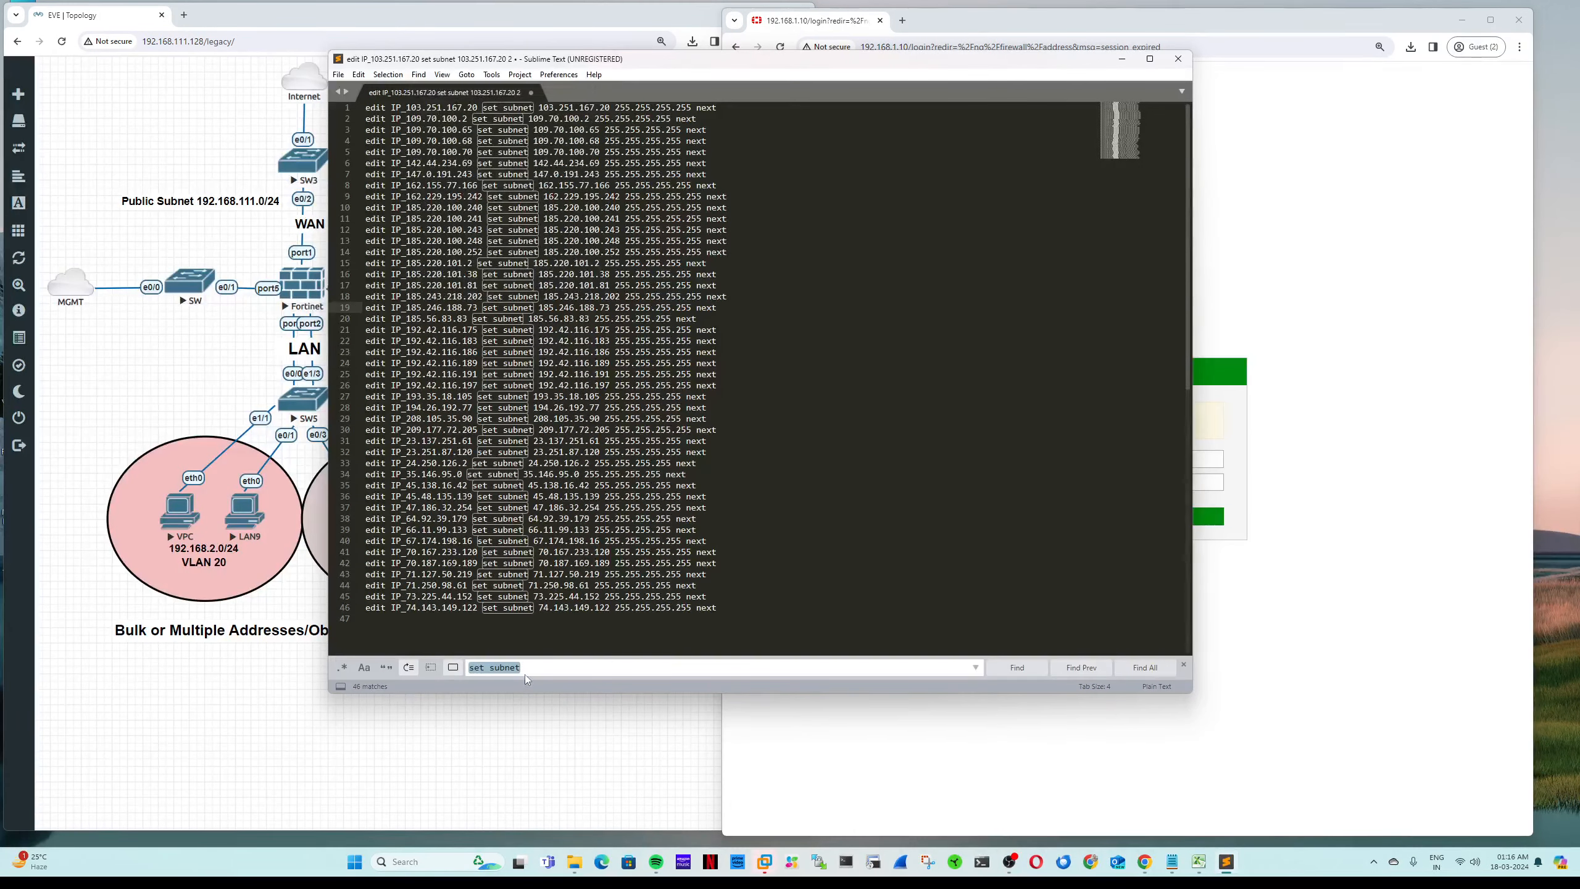
drag(530, 669, 472, 669)
drag(526, 670, 447, 673)
text(next)
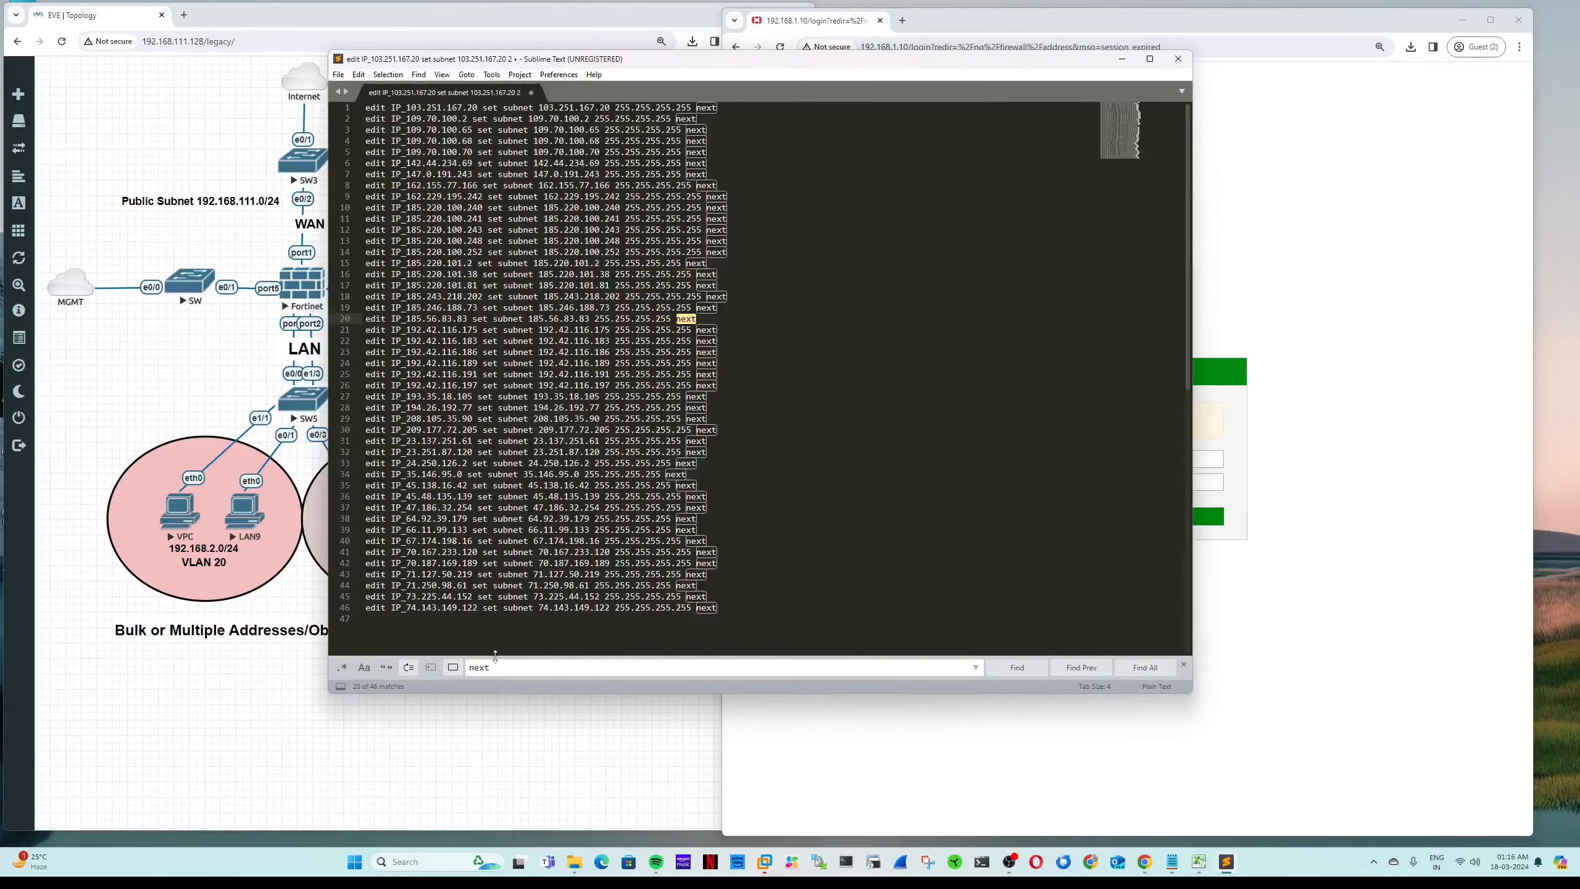
click(1144, 668)
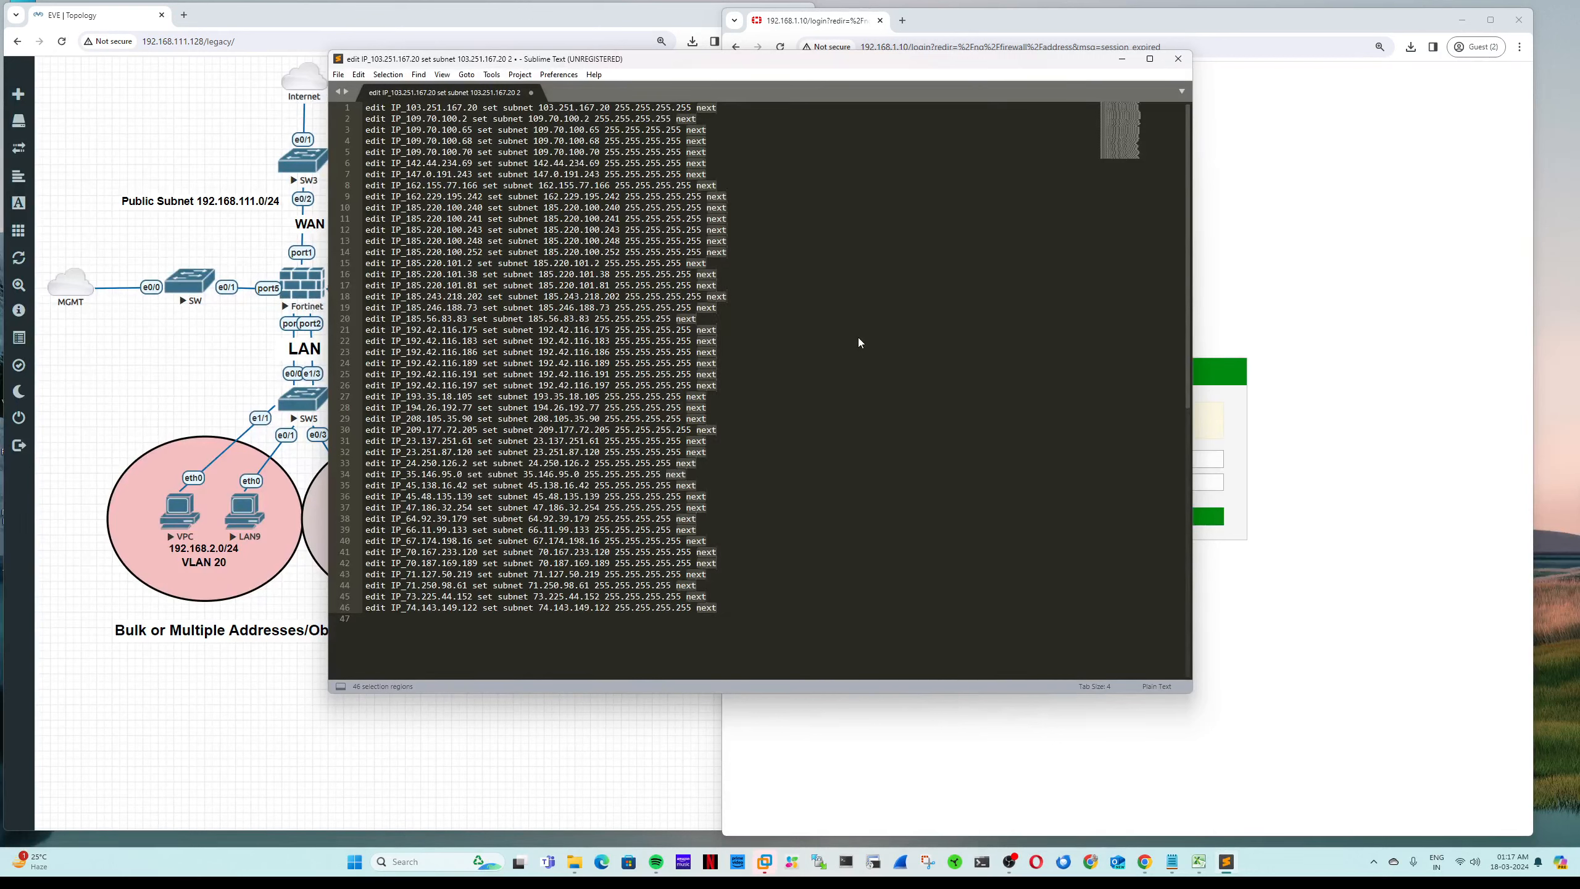
key(Right)
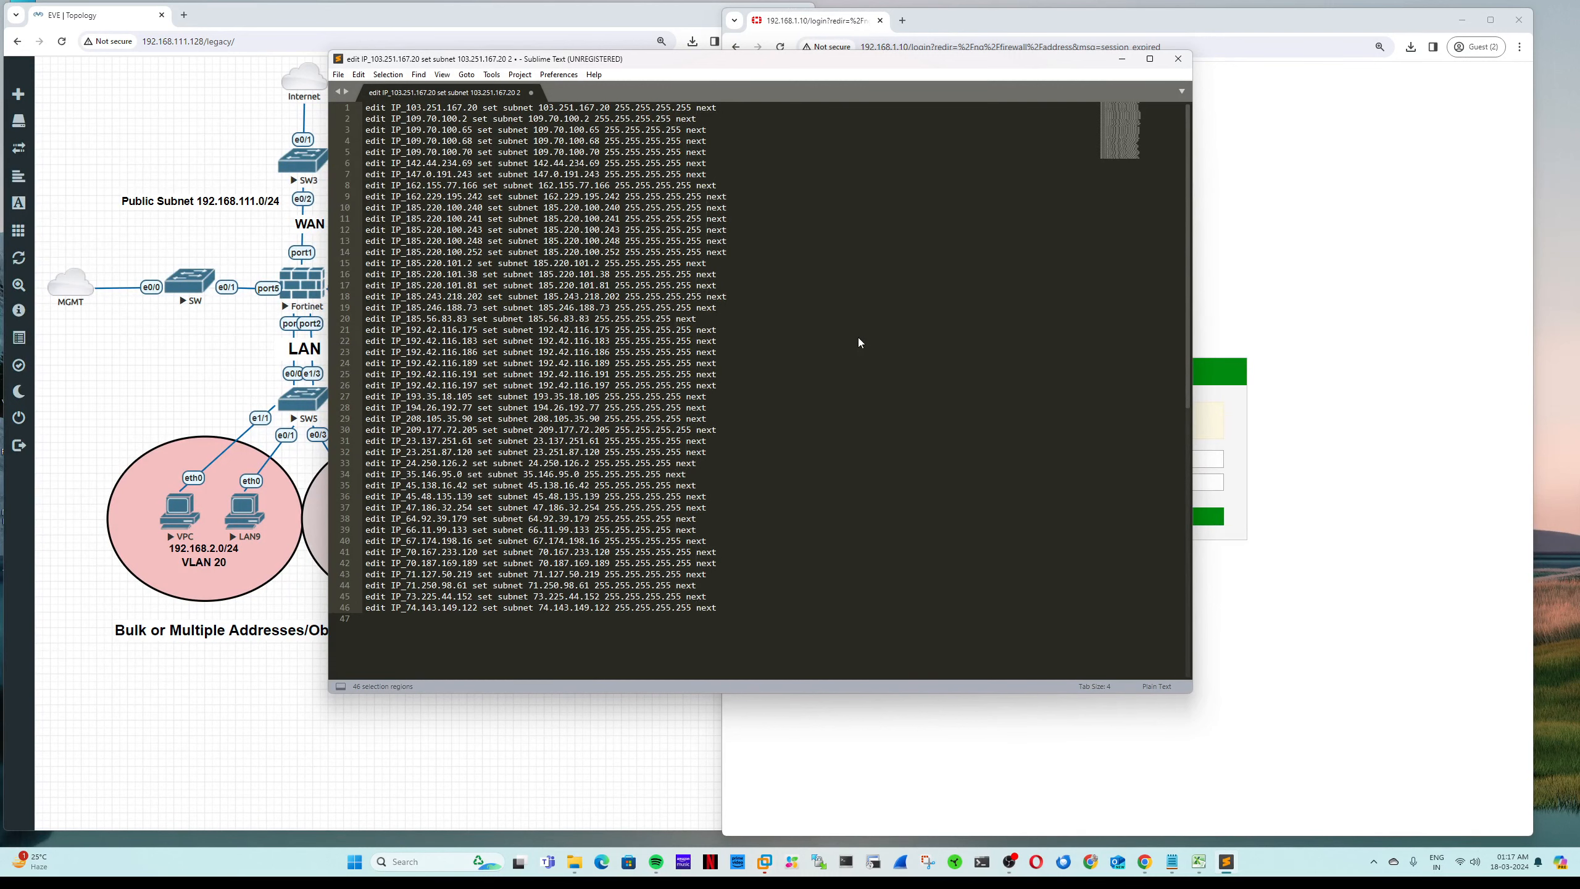
key(Return)
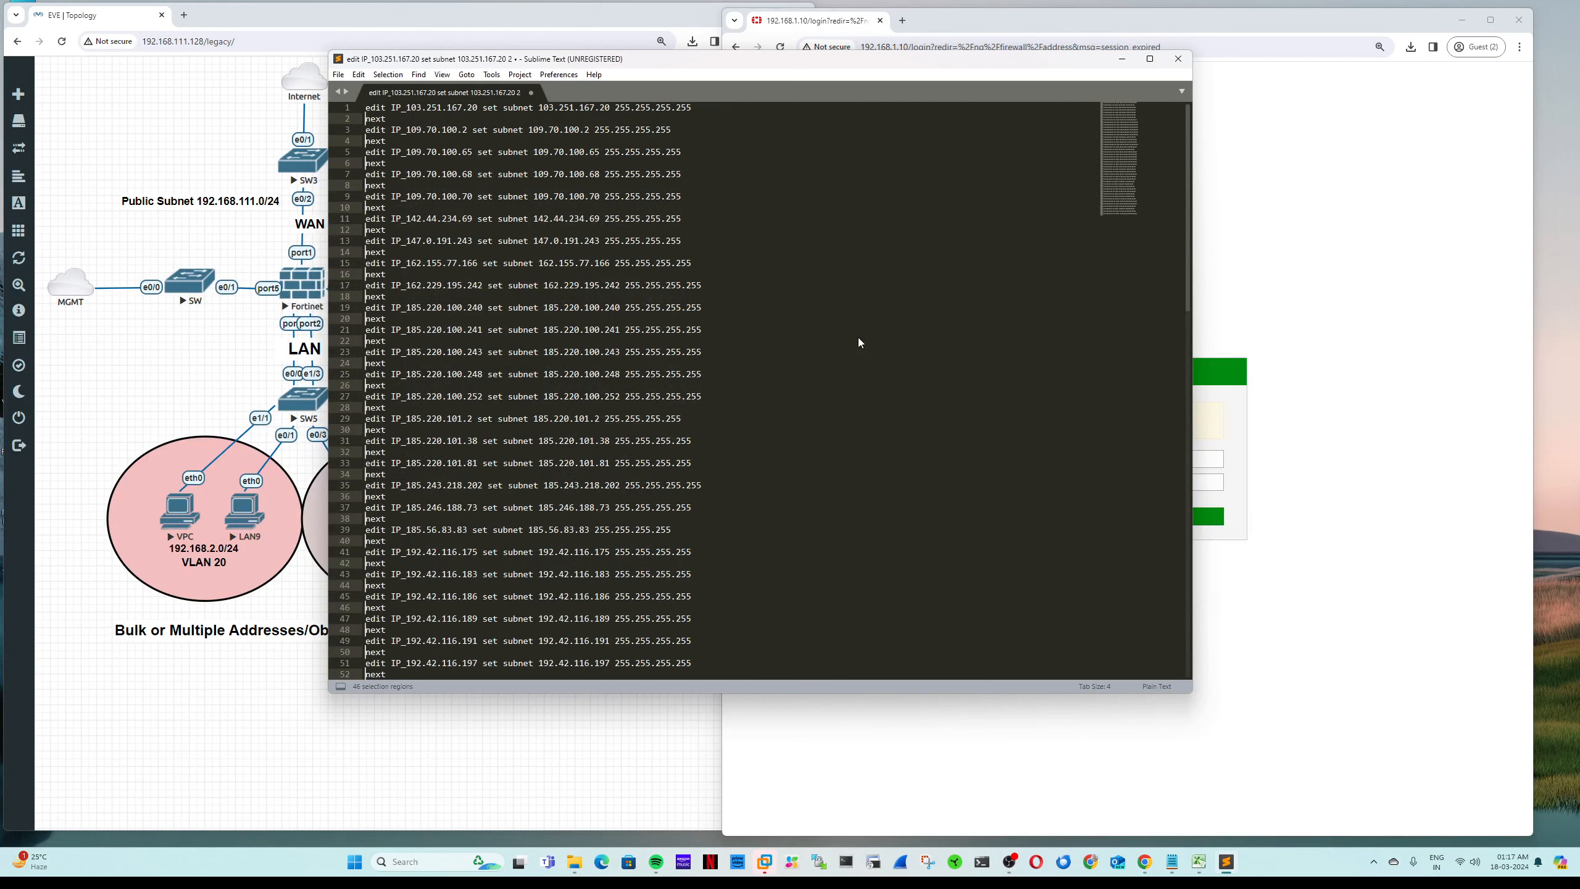
Step: Find all 'set subnet' occurrences and move each onto its own line
click(419, 74)
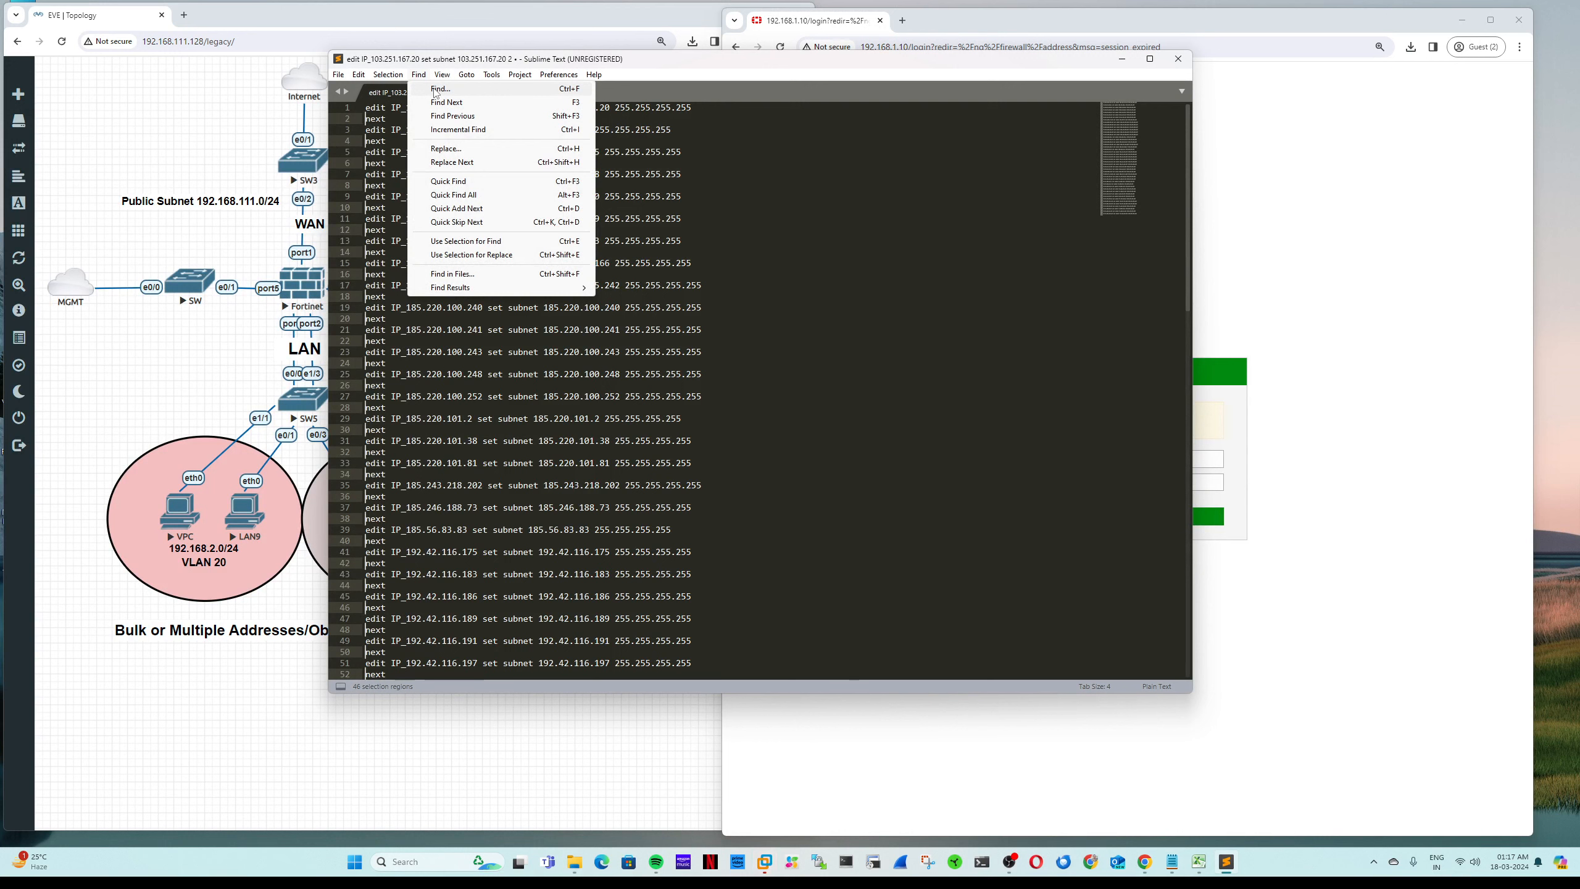
click(439, 89)
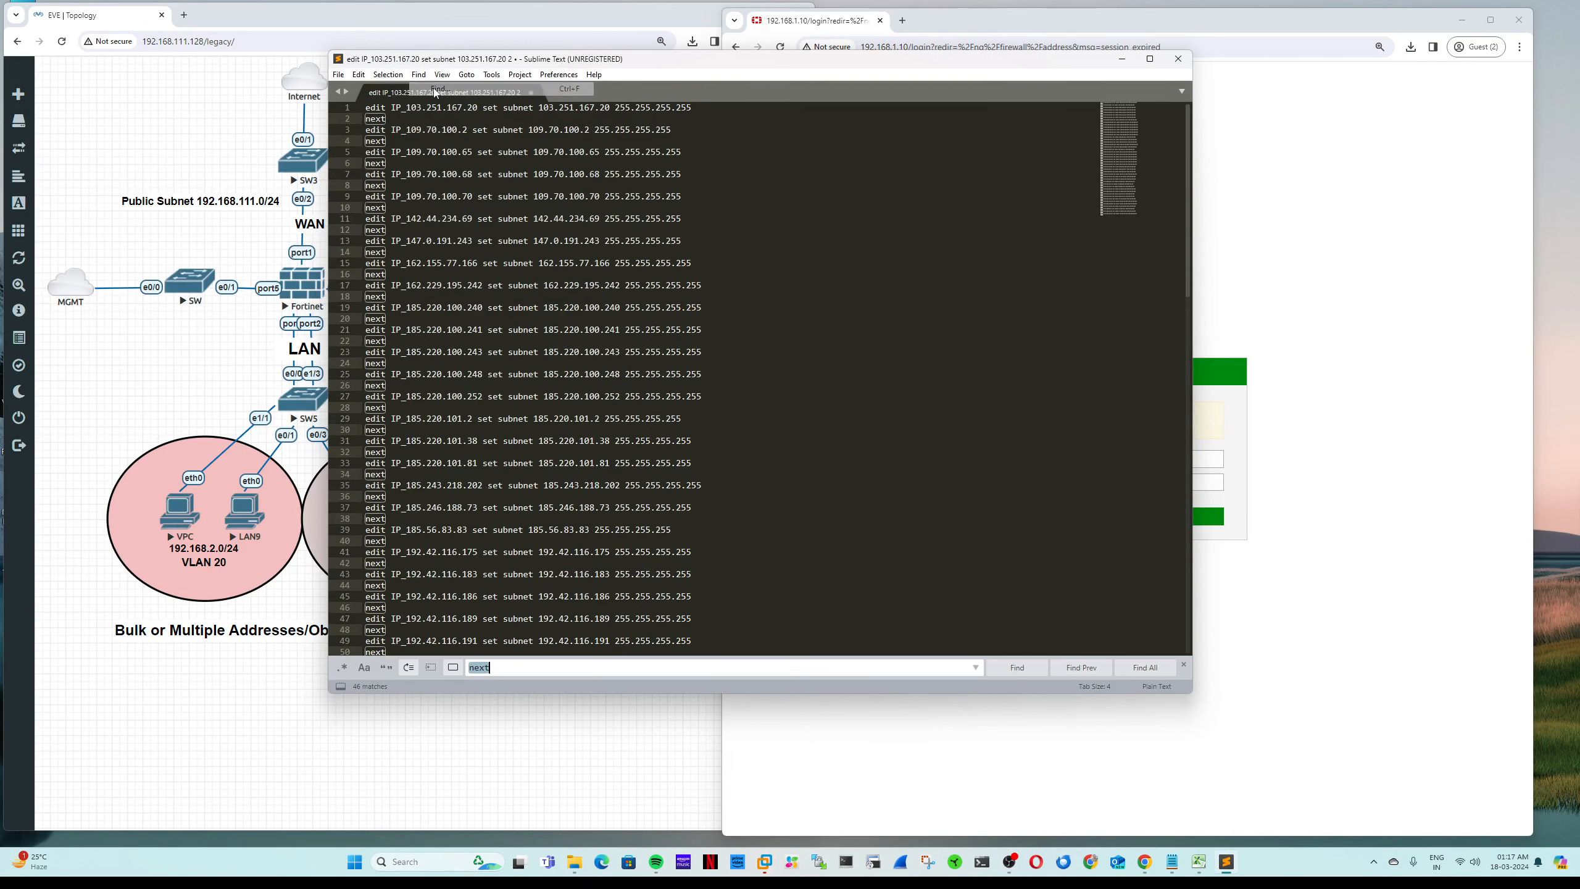
text(s)
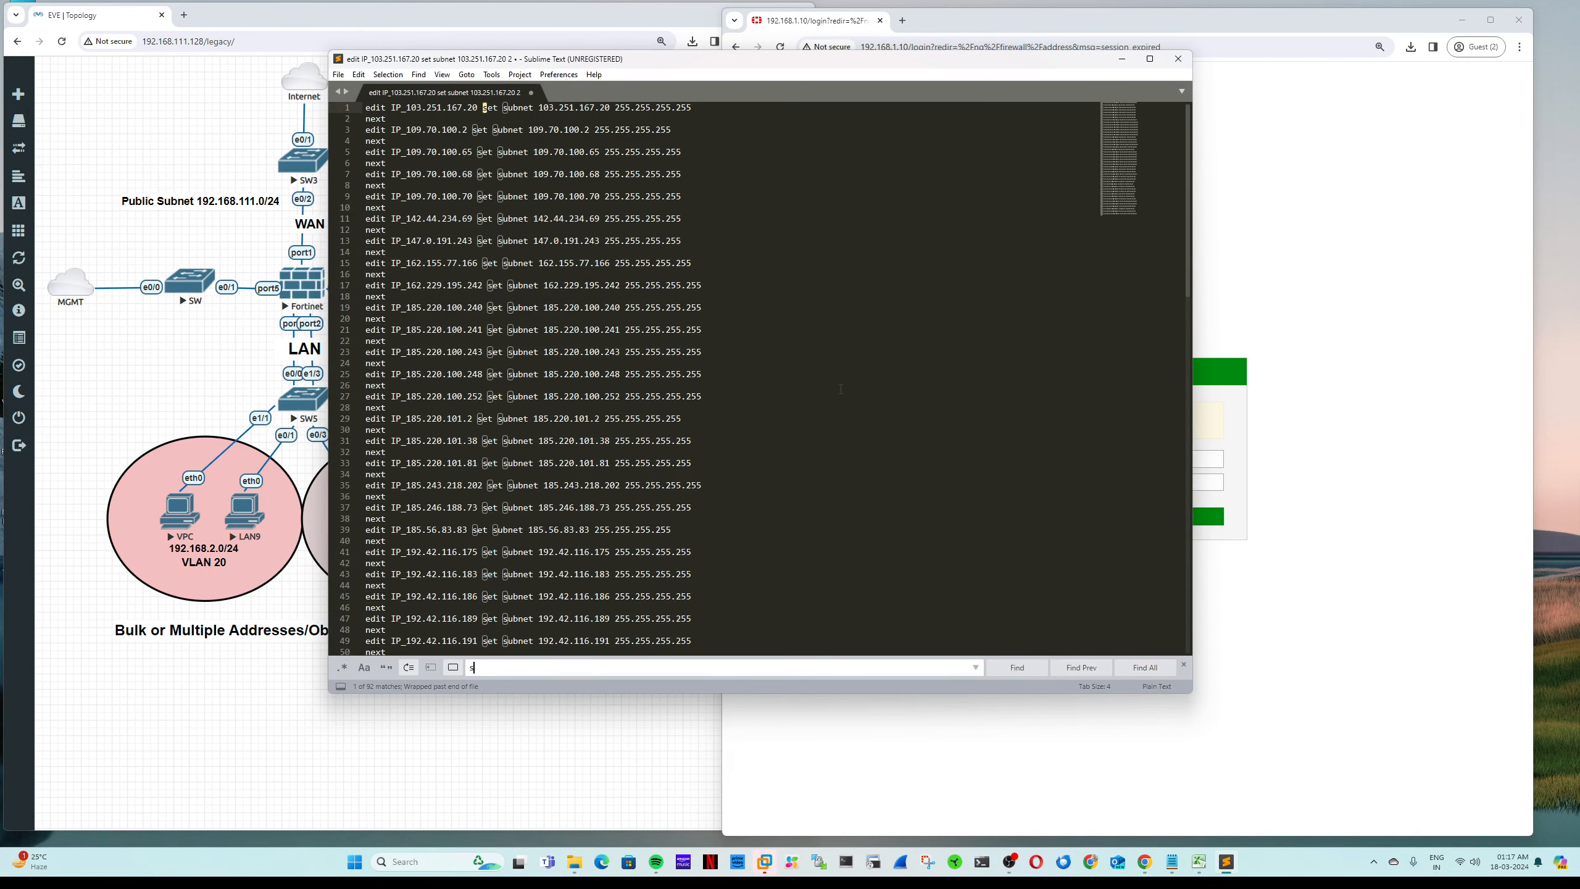
text(et subnet)
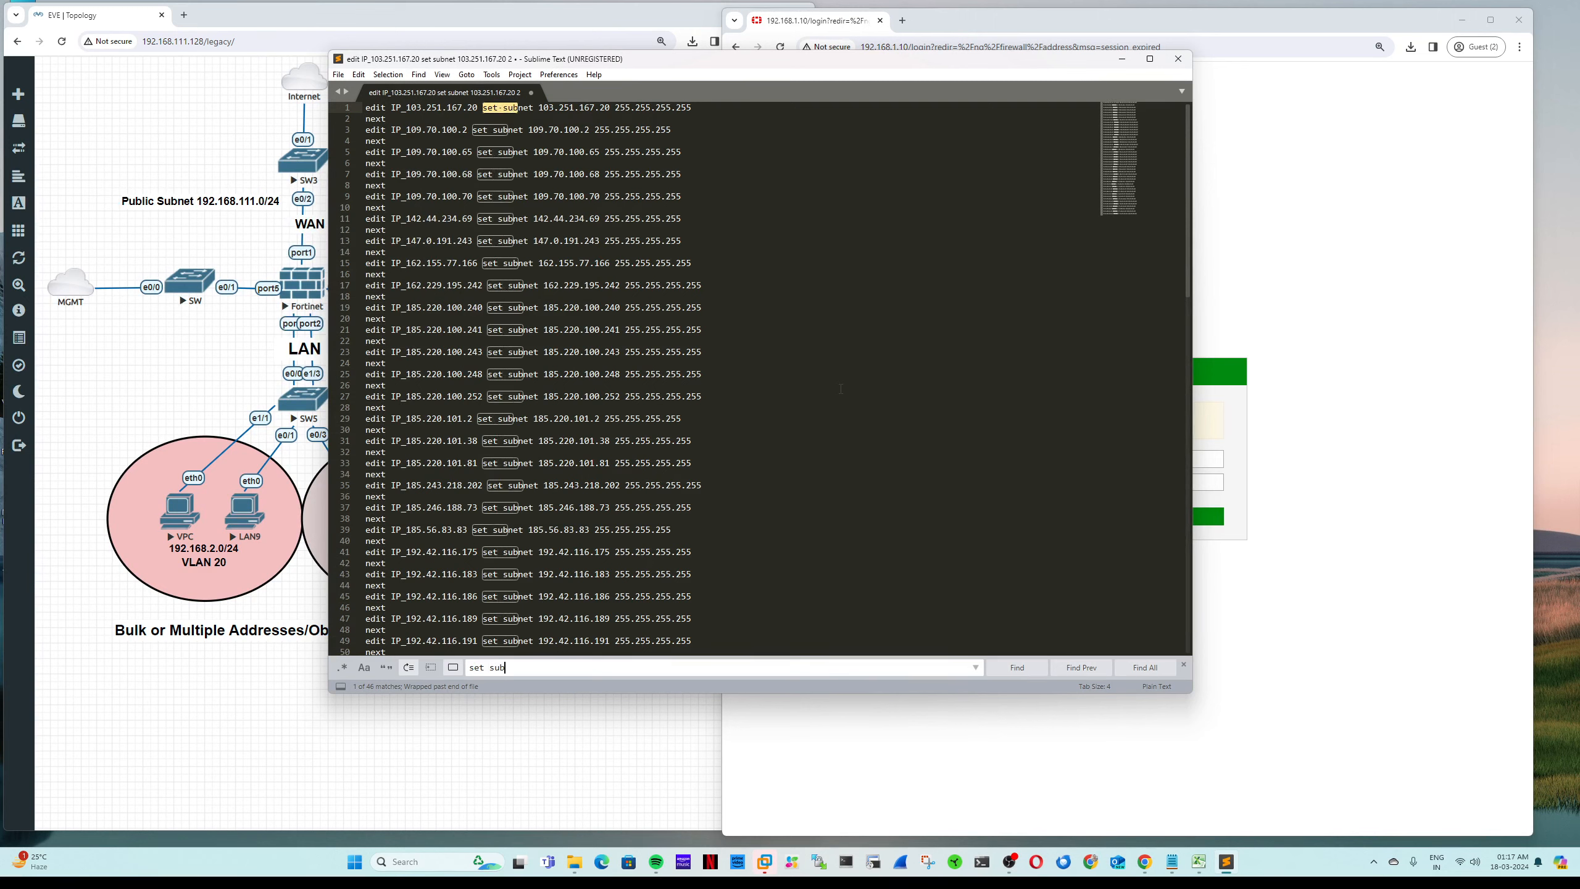
click(1145, 667)
key(Left)
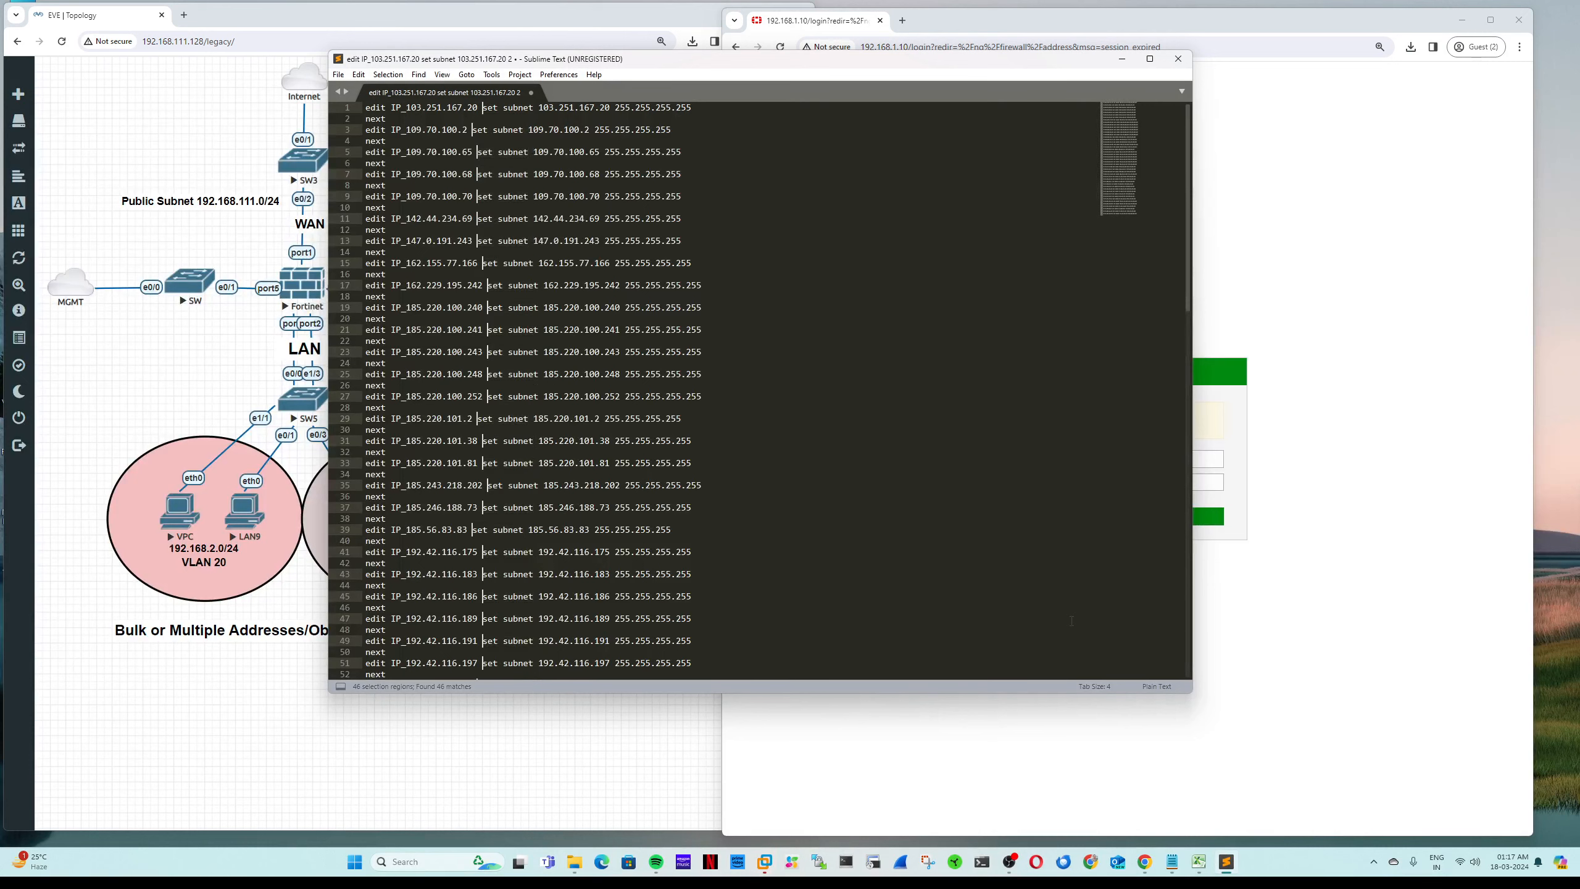
key(Return)
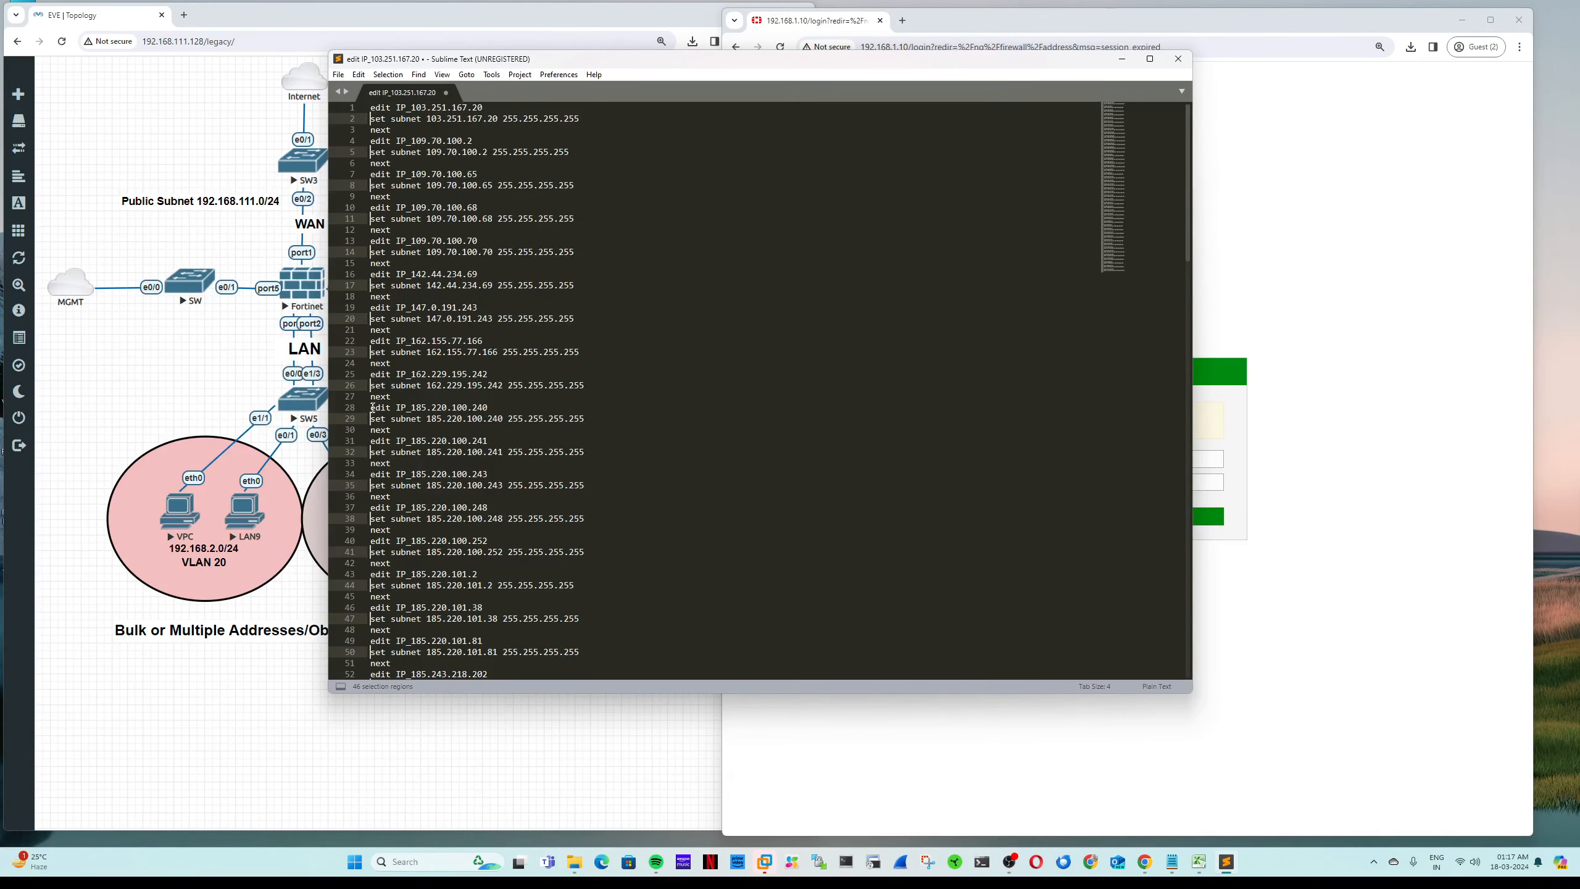
Step: Check an address block's three lines and insert a blank line at the top
drag(370, 407, 555, 431)
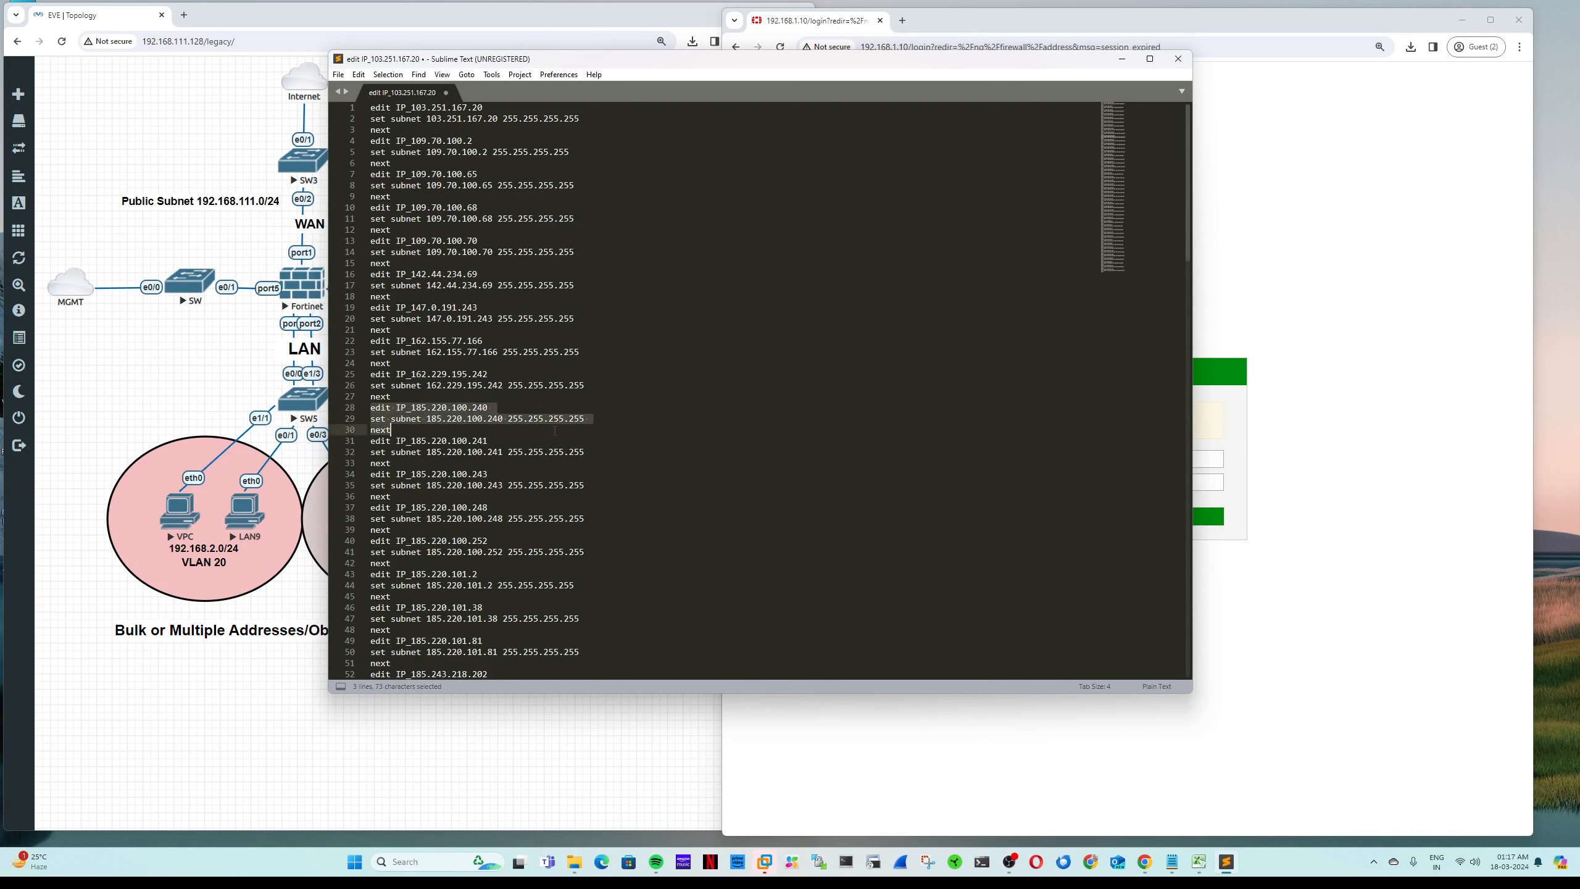
click(386, 408)
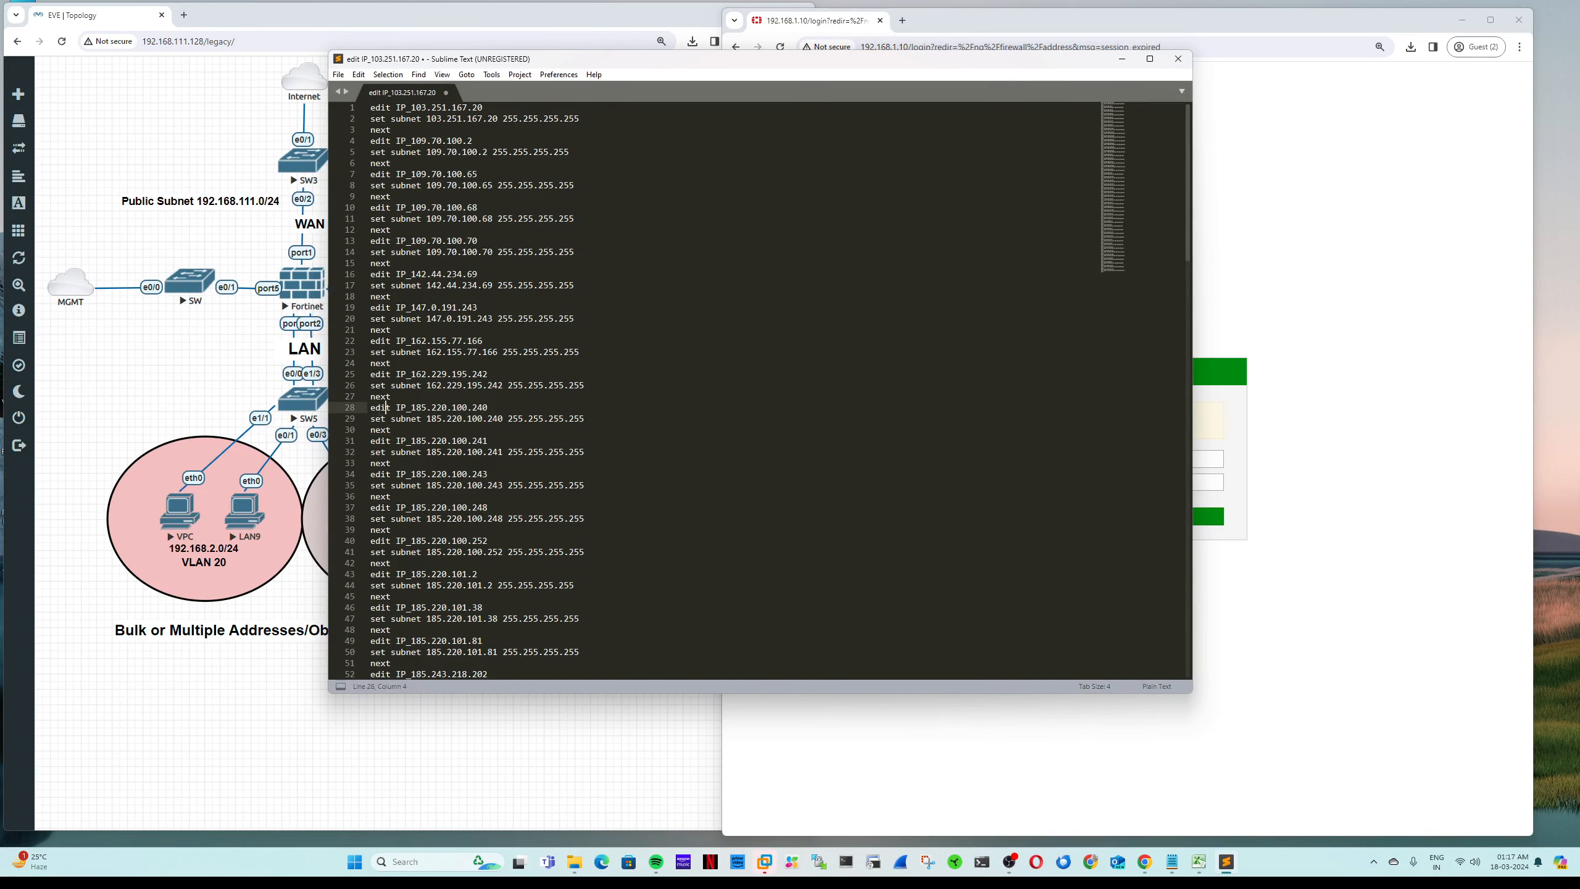
drag(372, 408, 493, 408)
click(453, 408)
drag(372, 419, 579, 421)
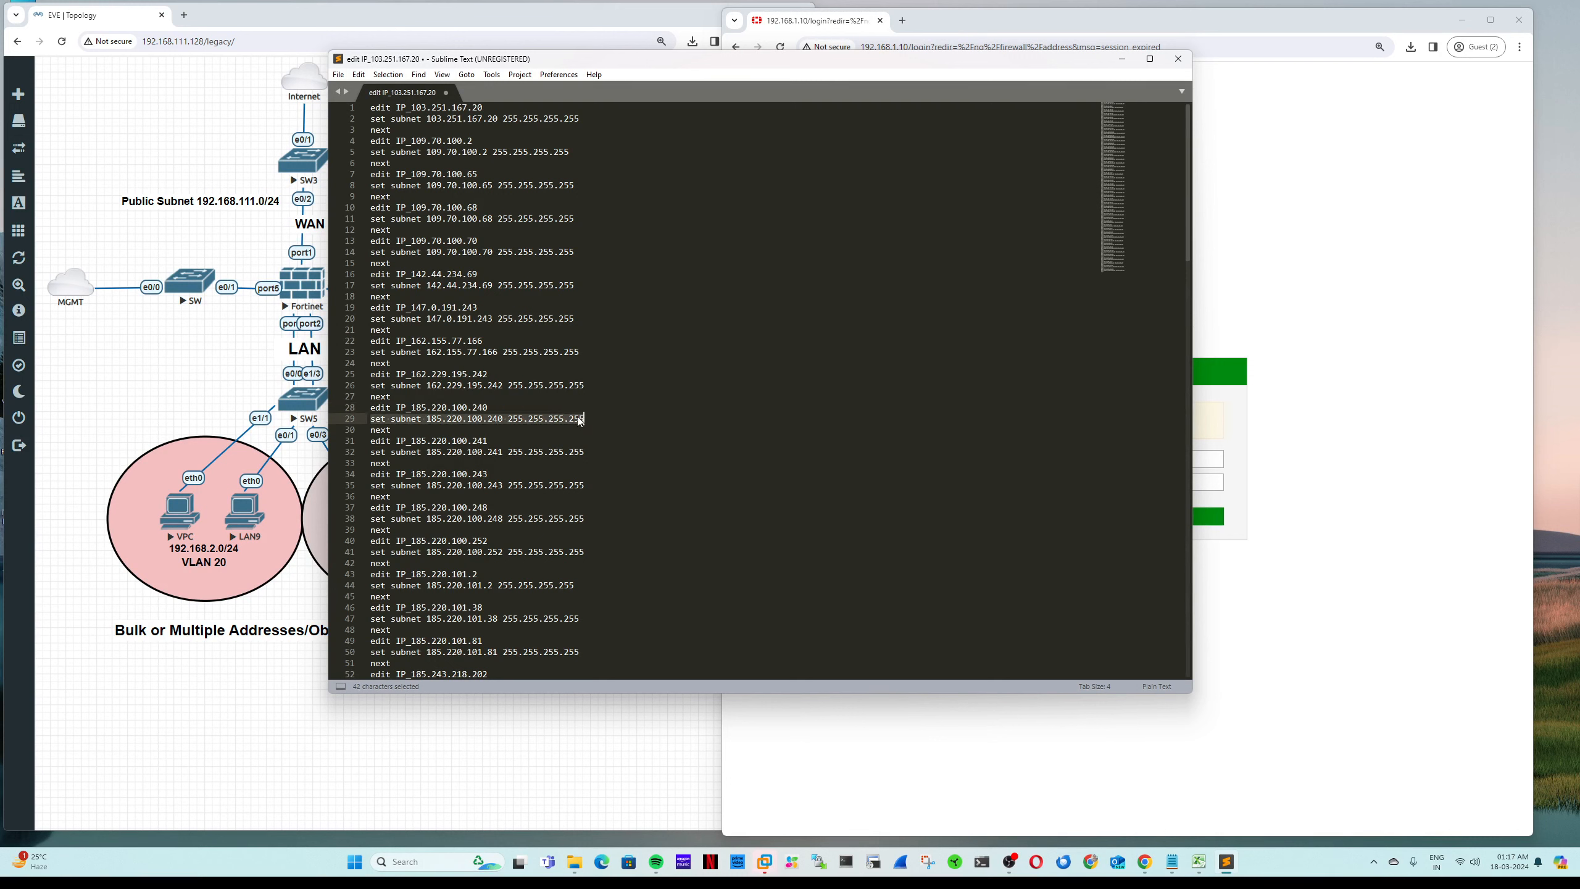
drag(398, 430, 375, 430)
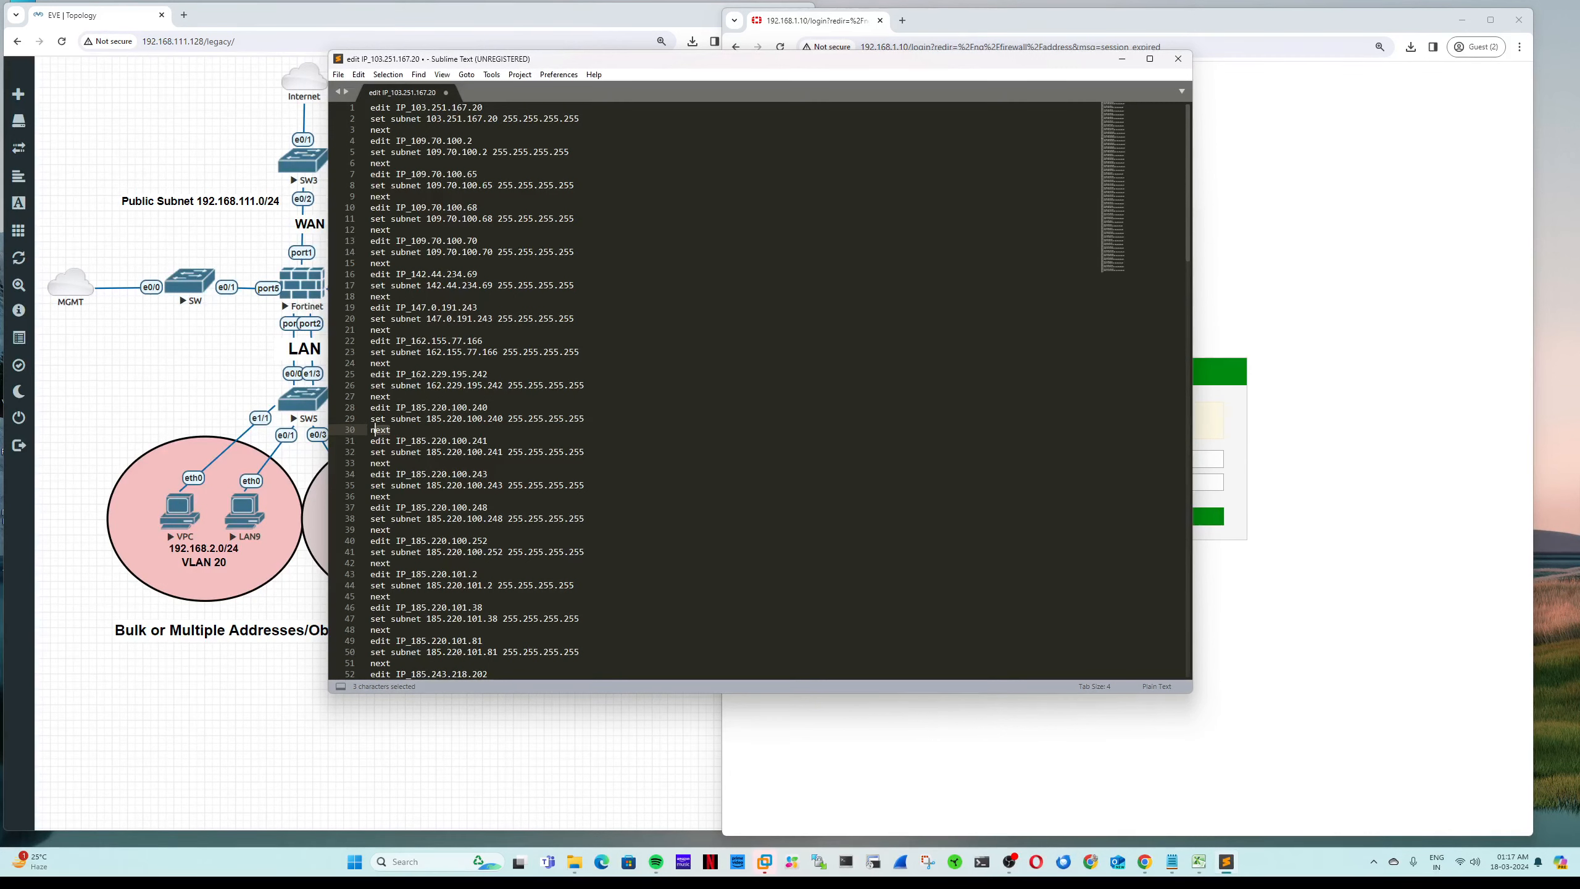
click(371, 109)
key(Return)
key(Up)
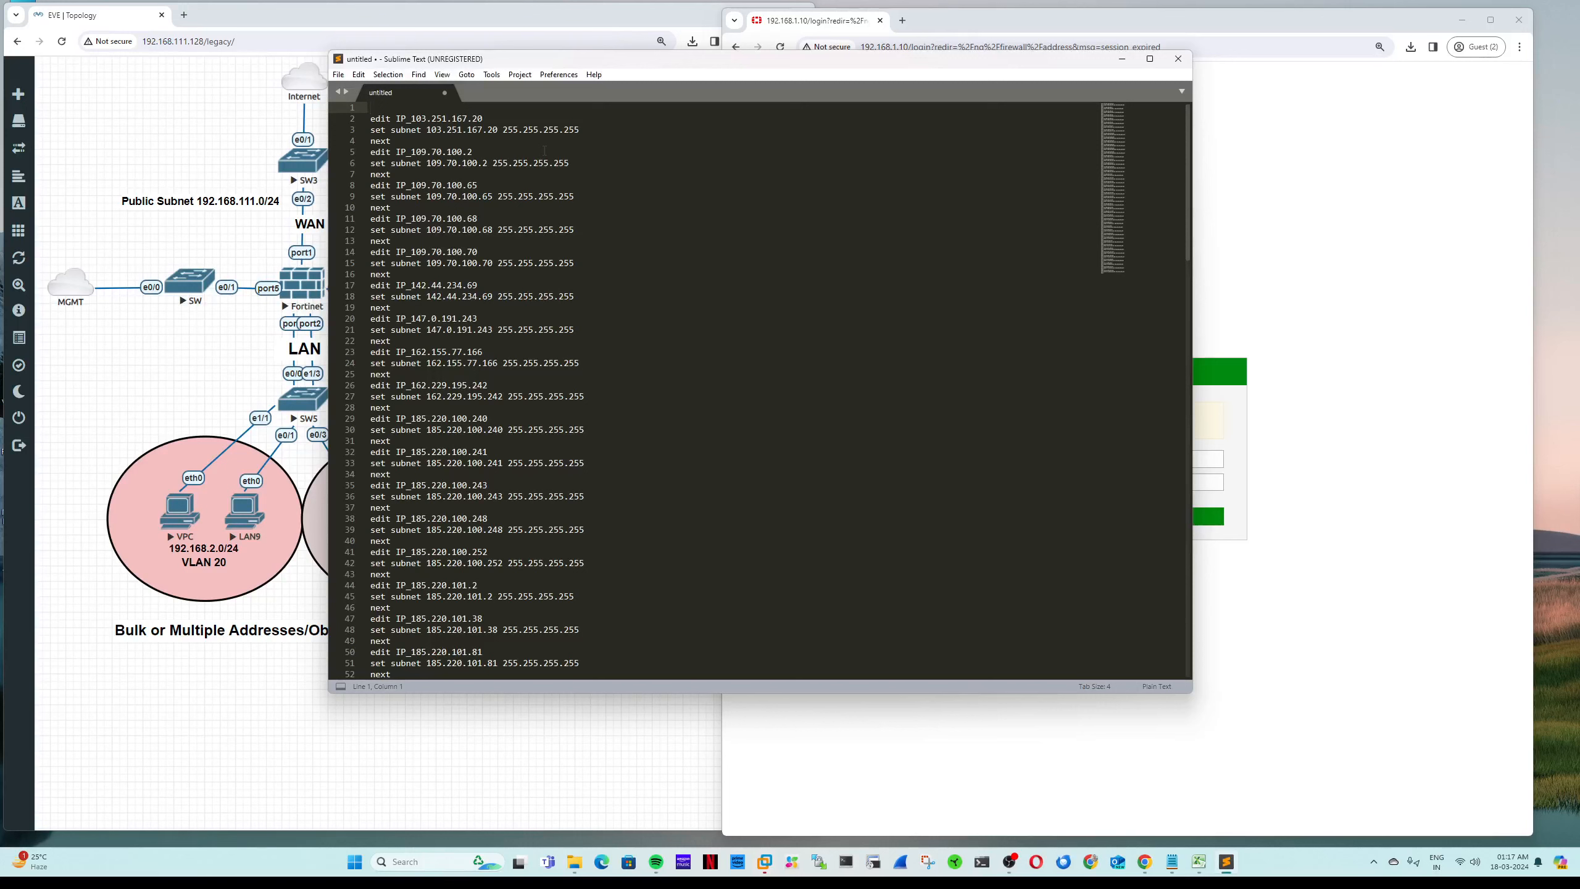
Step: Type 'config firewall address' as the script's first line
text(config firewal)
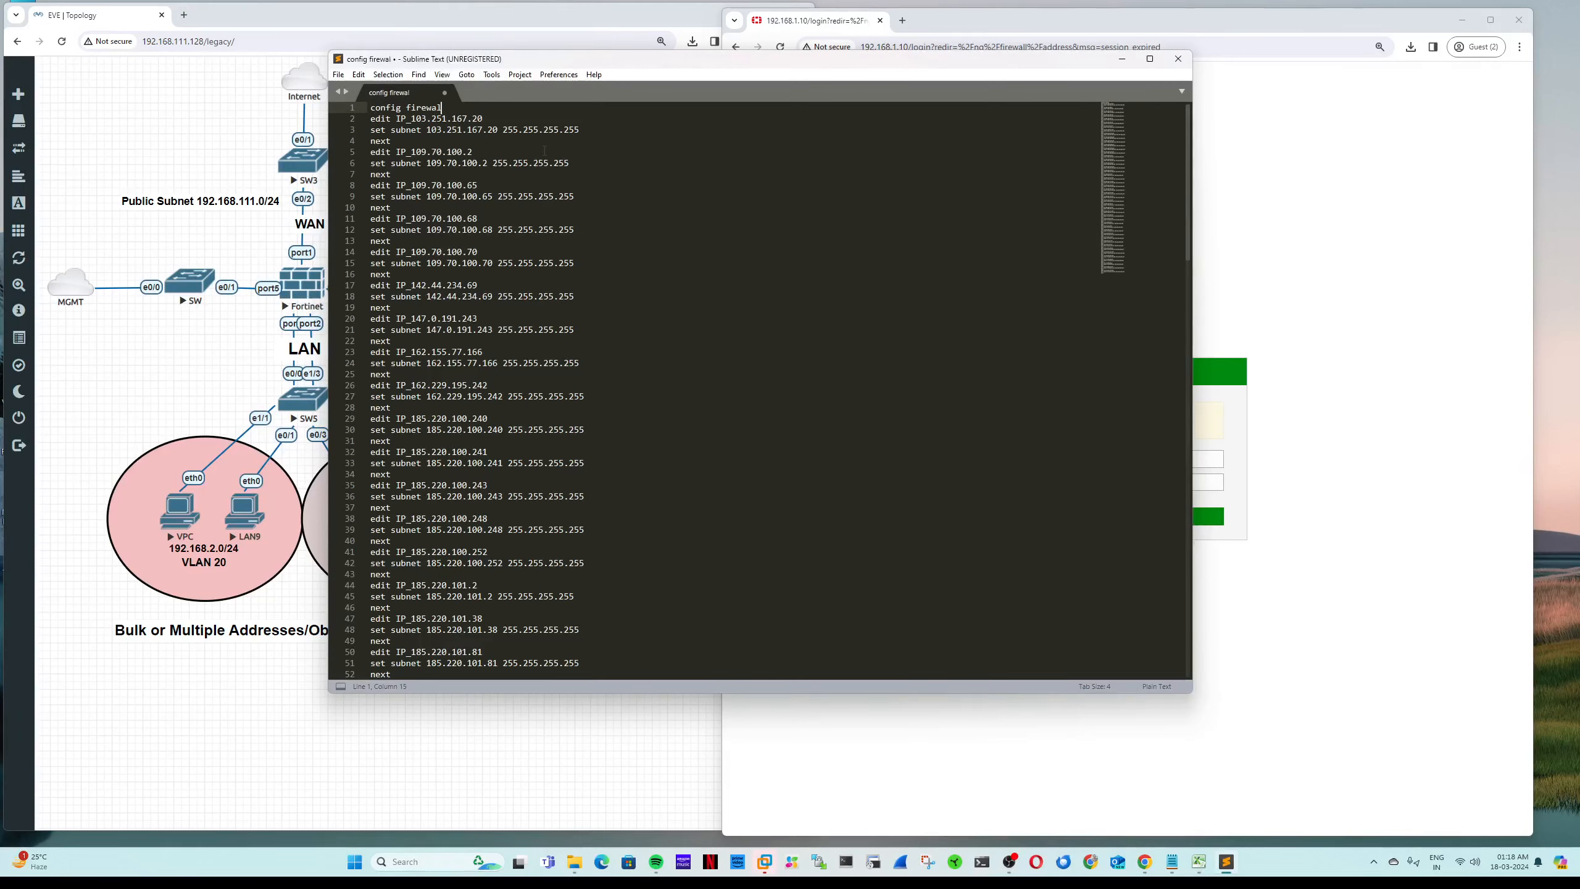
text(l address)
drag(488, 108, 374, 110)
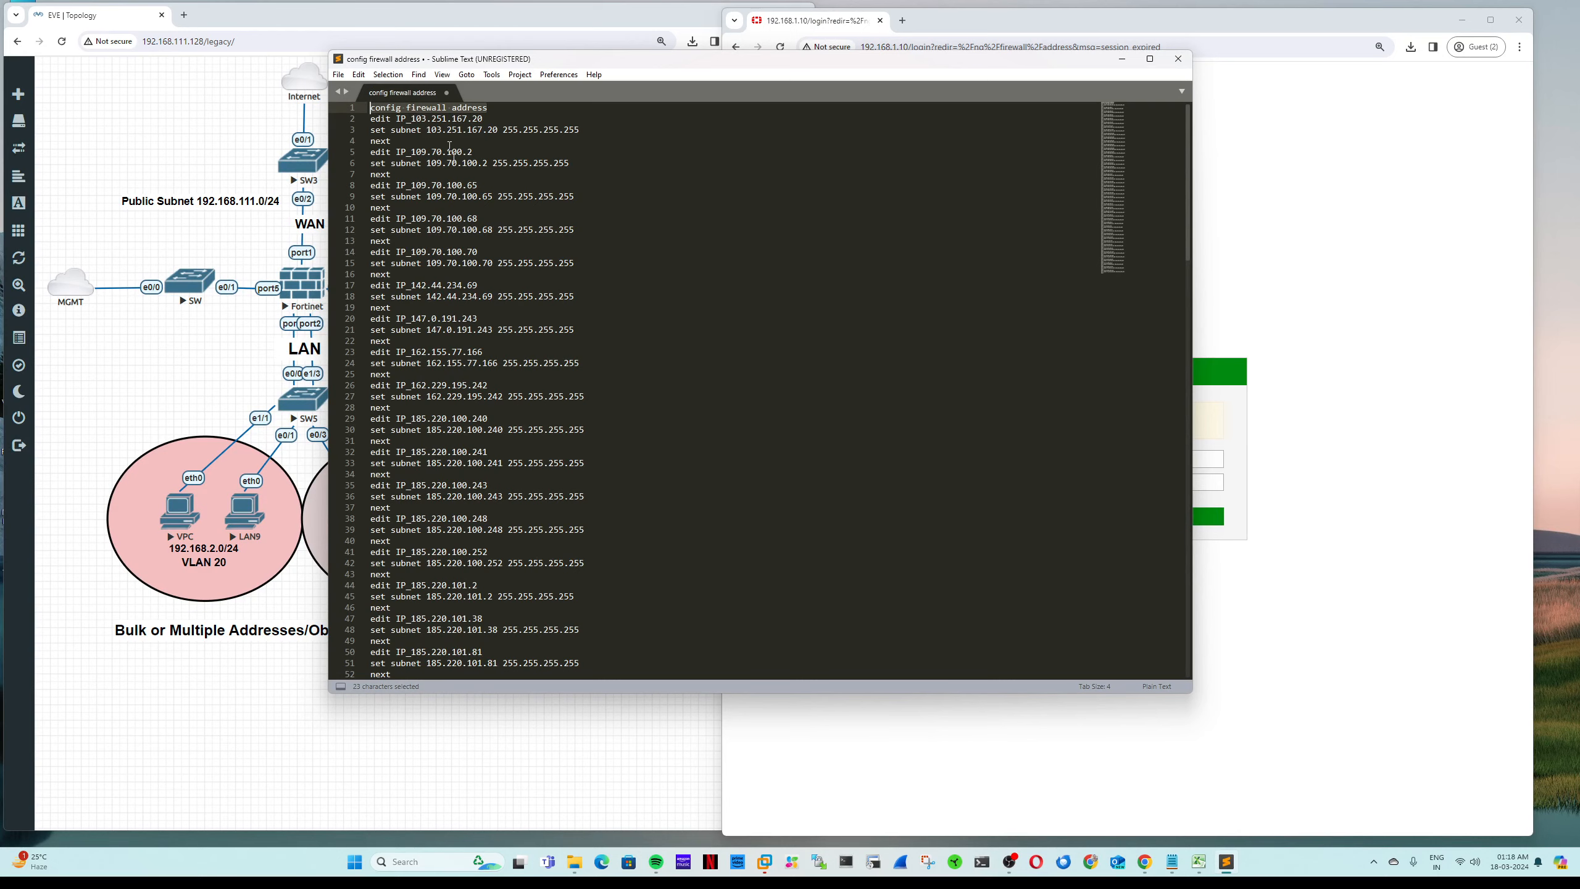
scroll(449, 147, down, 20)
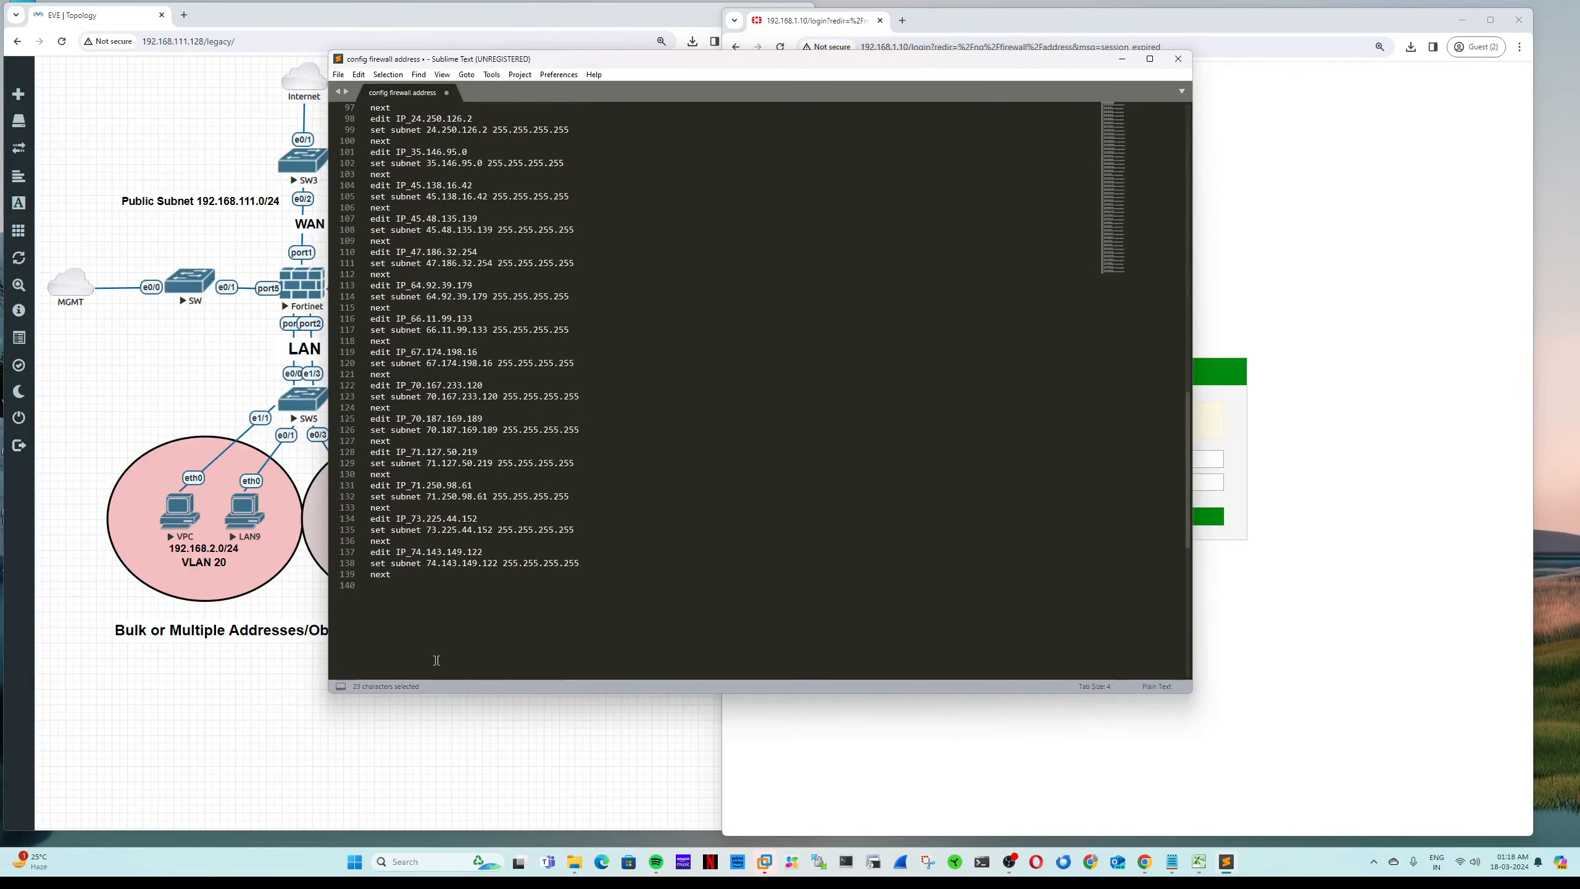
Step: Add 'end' after the final next and copy the whole 141-line script
click(414, 573)
key(Return)
text(end)
key(ctrl+a)
key(ctrl+c)
Step: Launch Notepad and paste the firewall-address script into it
key(super+r)
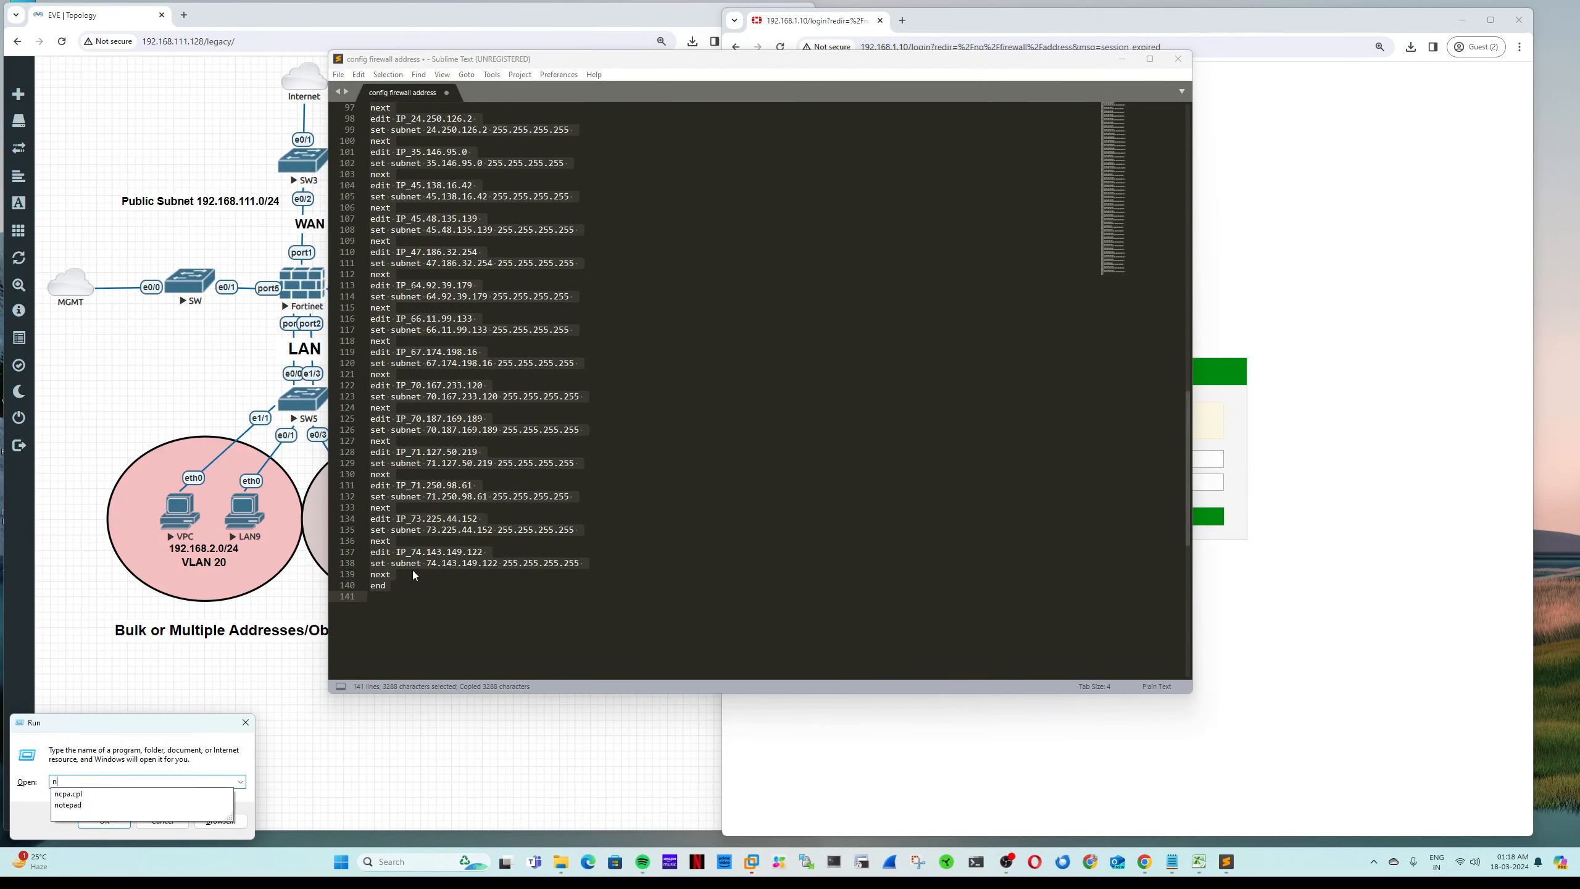
text(notepad)
key(Return)
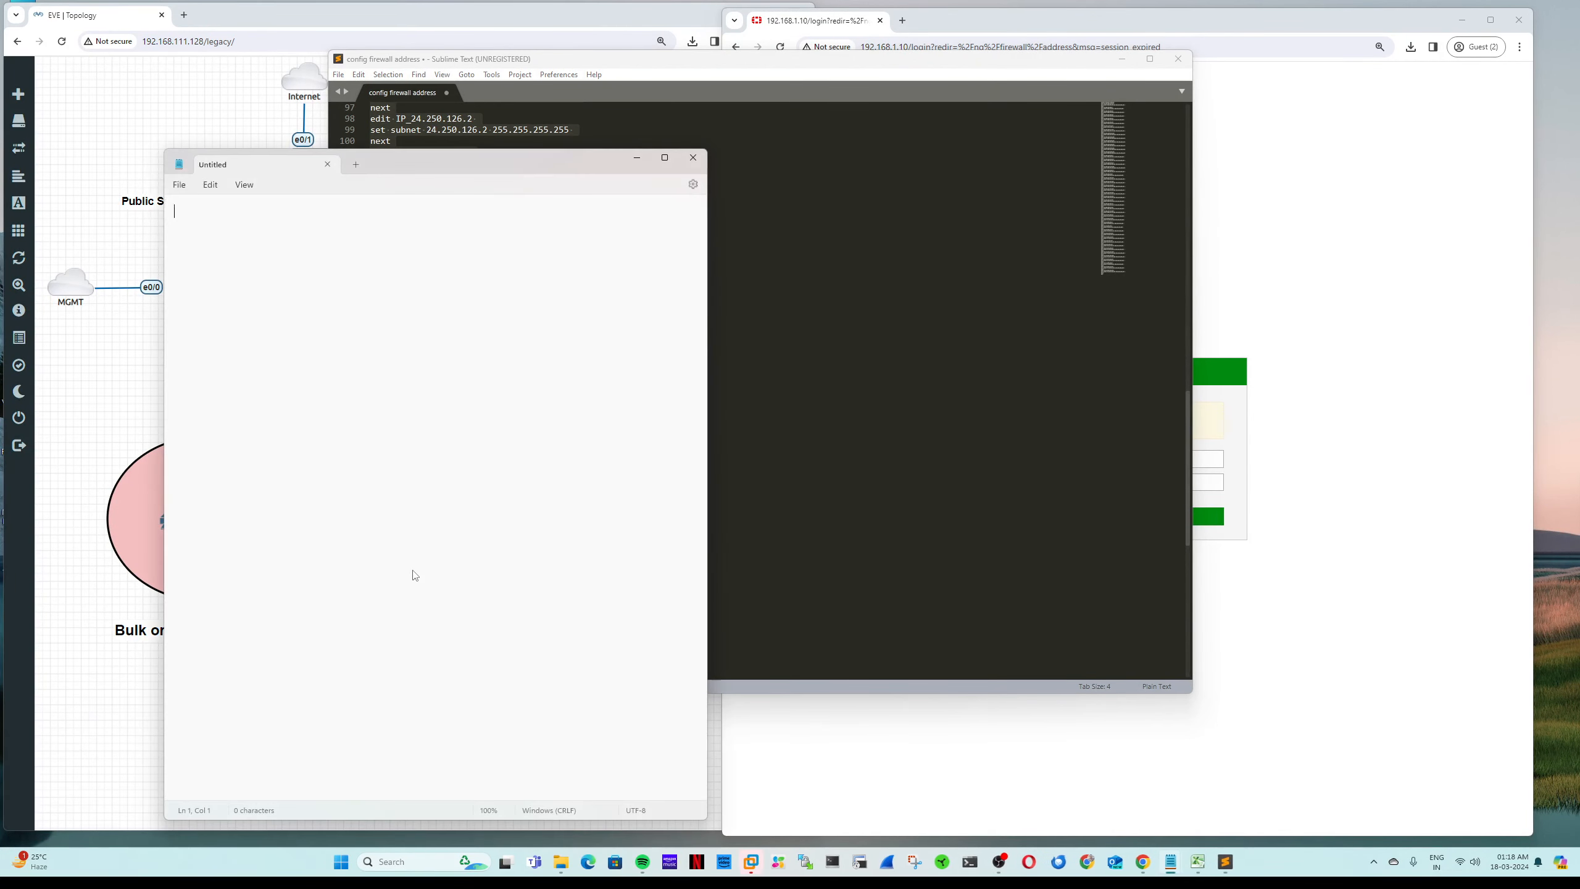
key(ctrl+v)
Step: Save the script via Save As, replacing the suggested file name with Blacklist_add_script
click(180, 185)
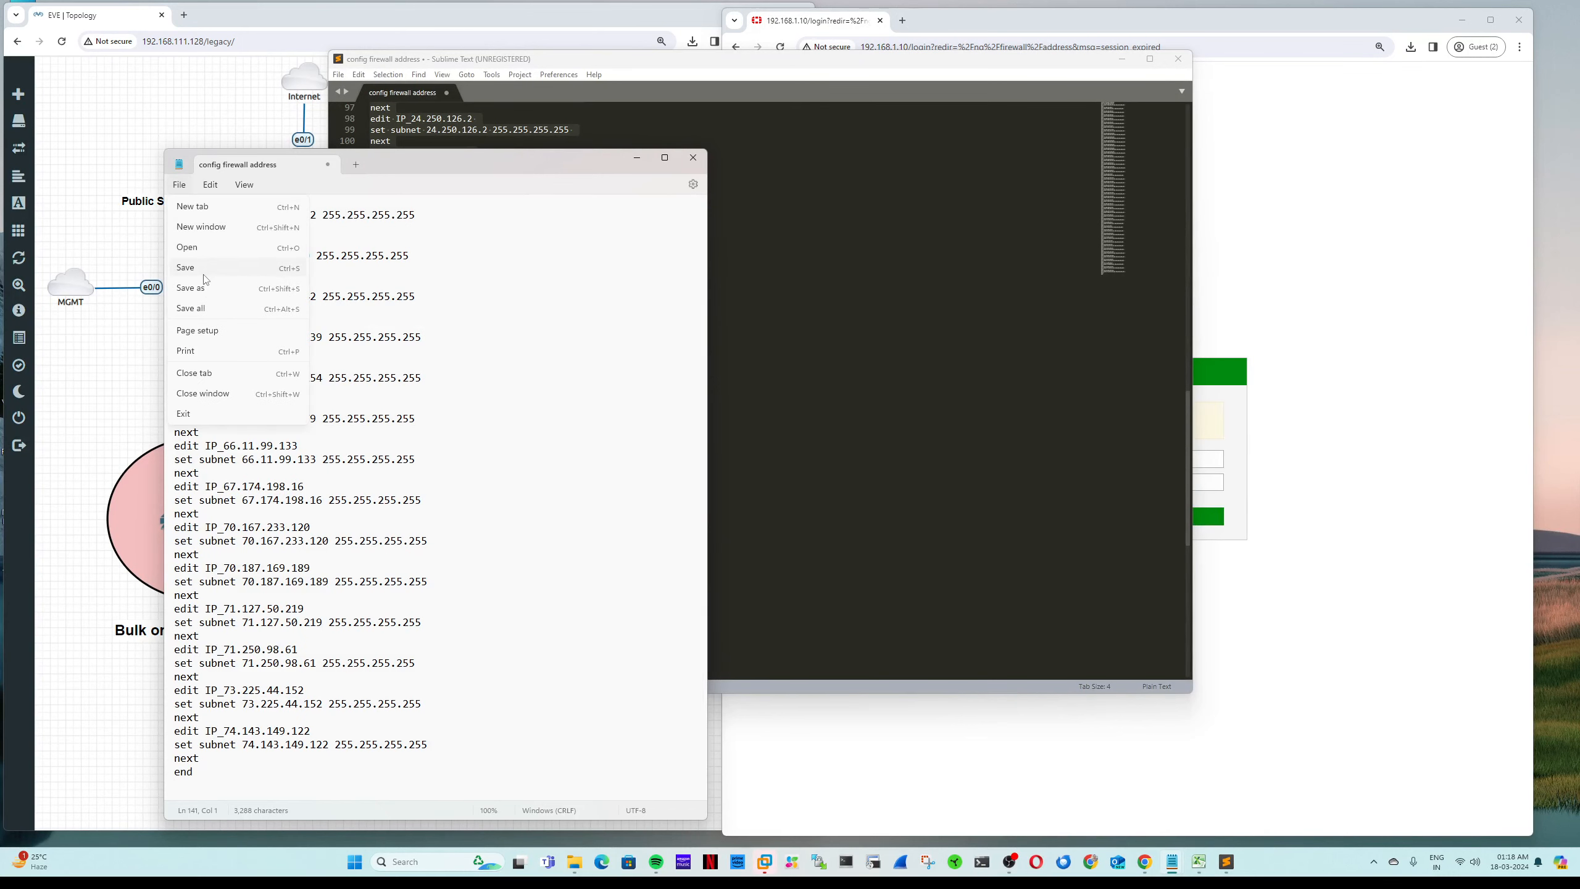
click(193, 288)
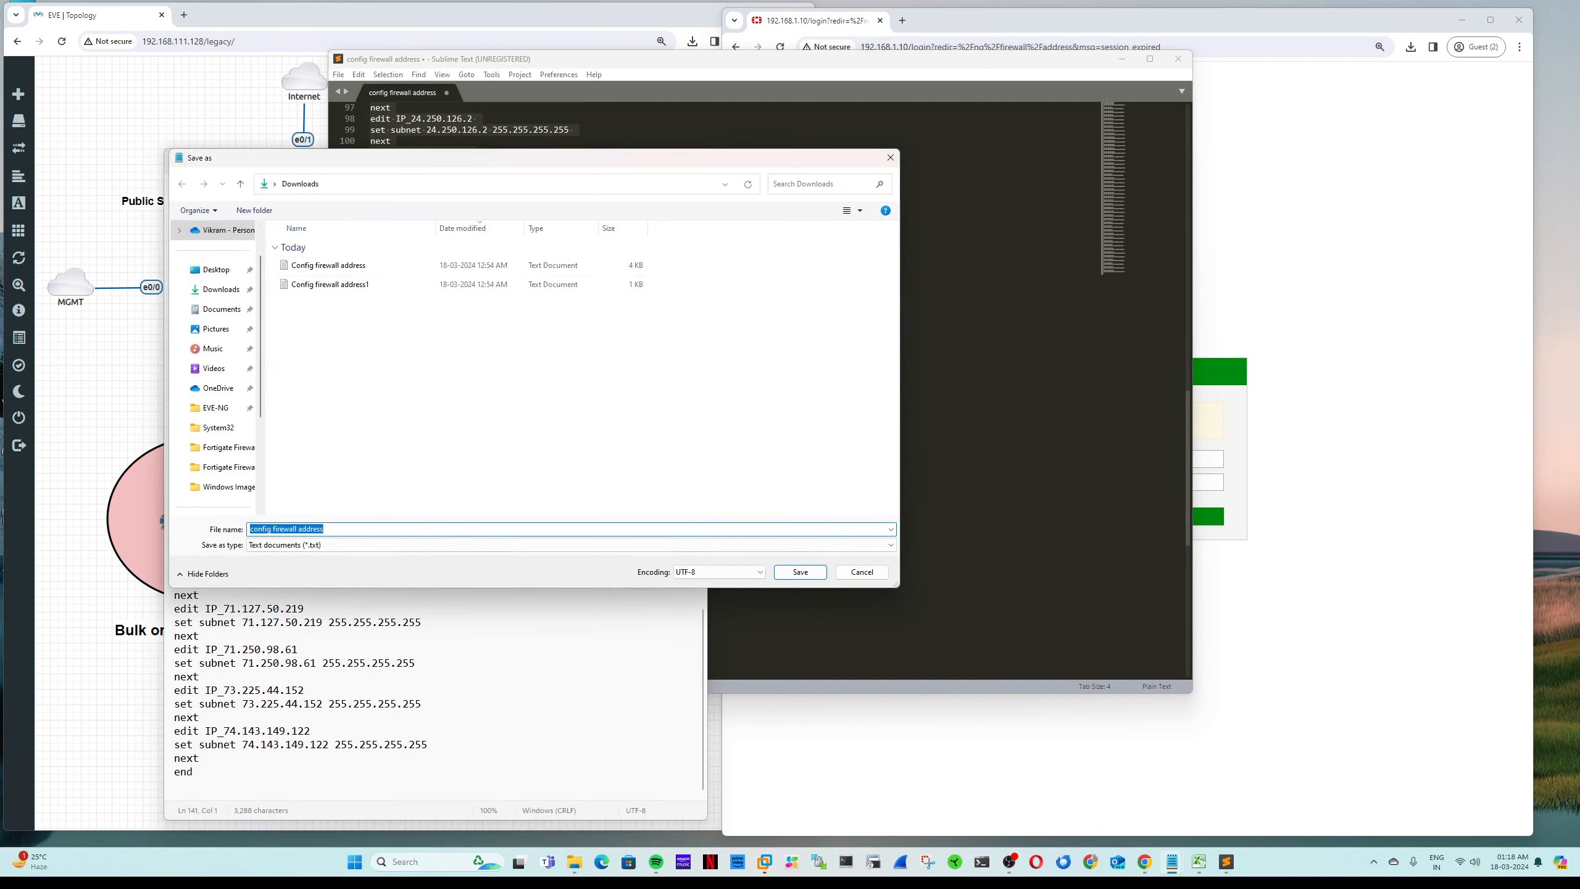
click(340, 529)
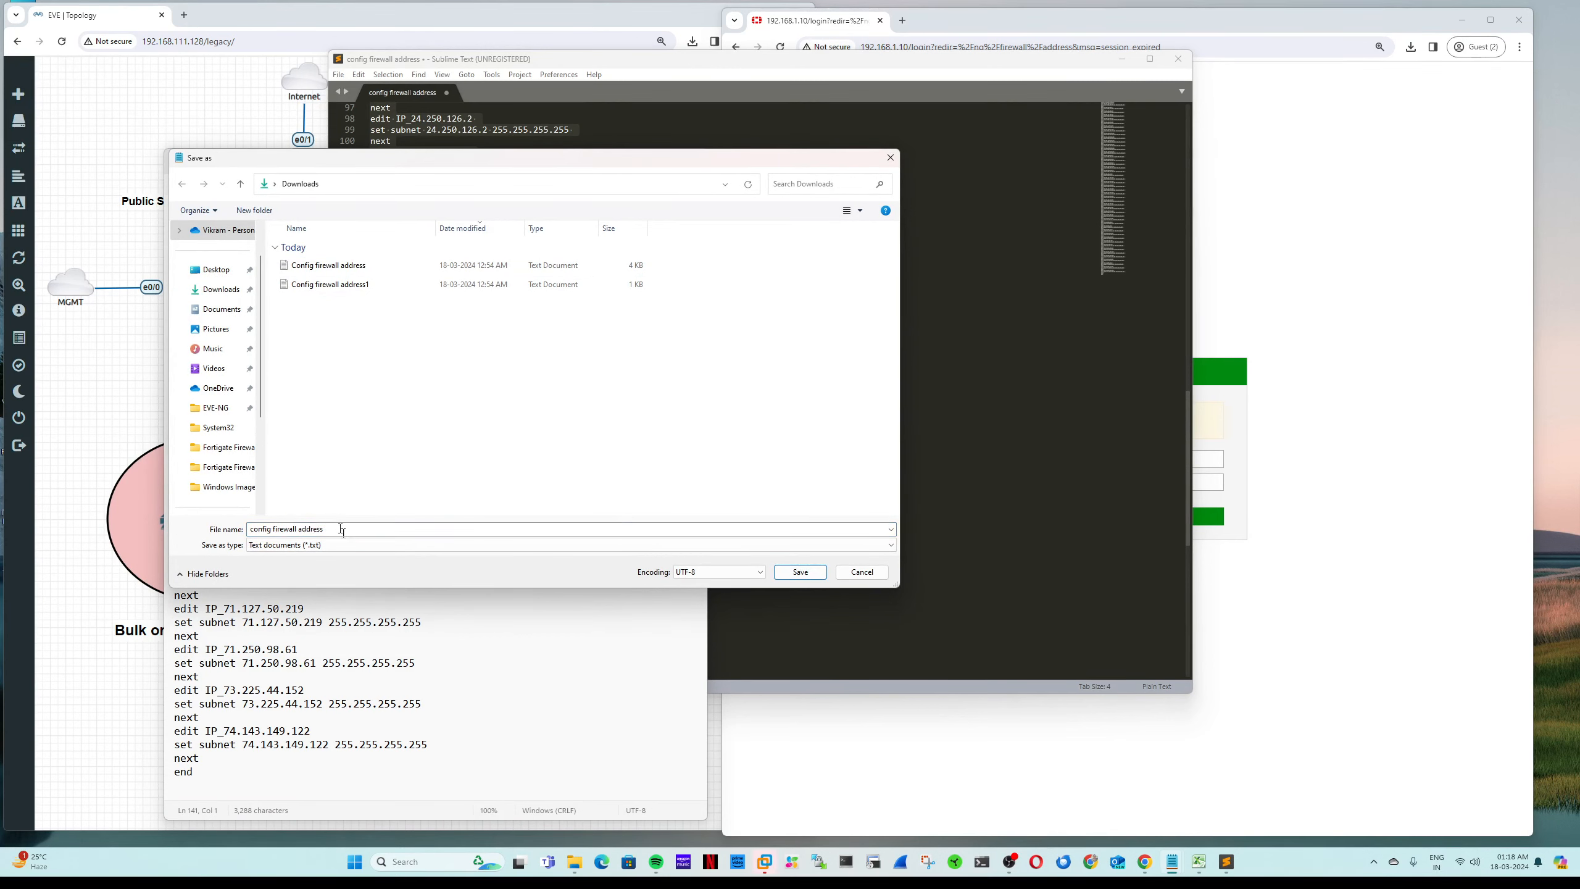
drag(340, 529, 208, 528)
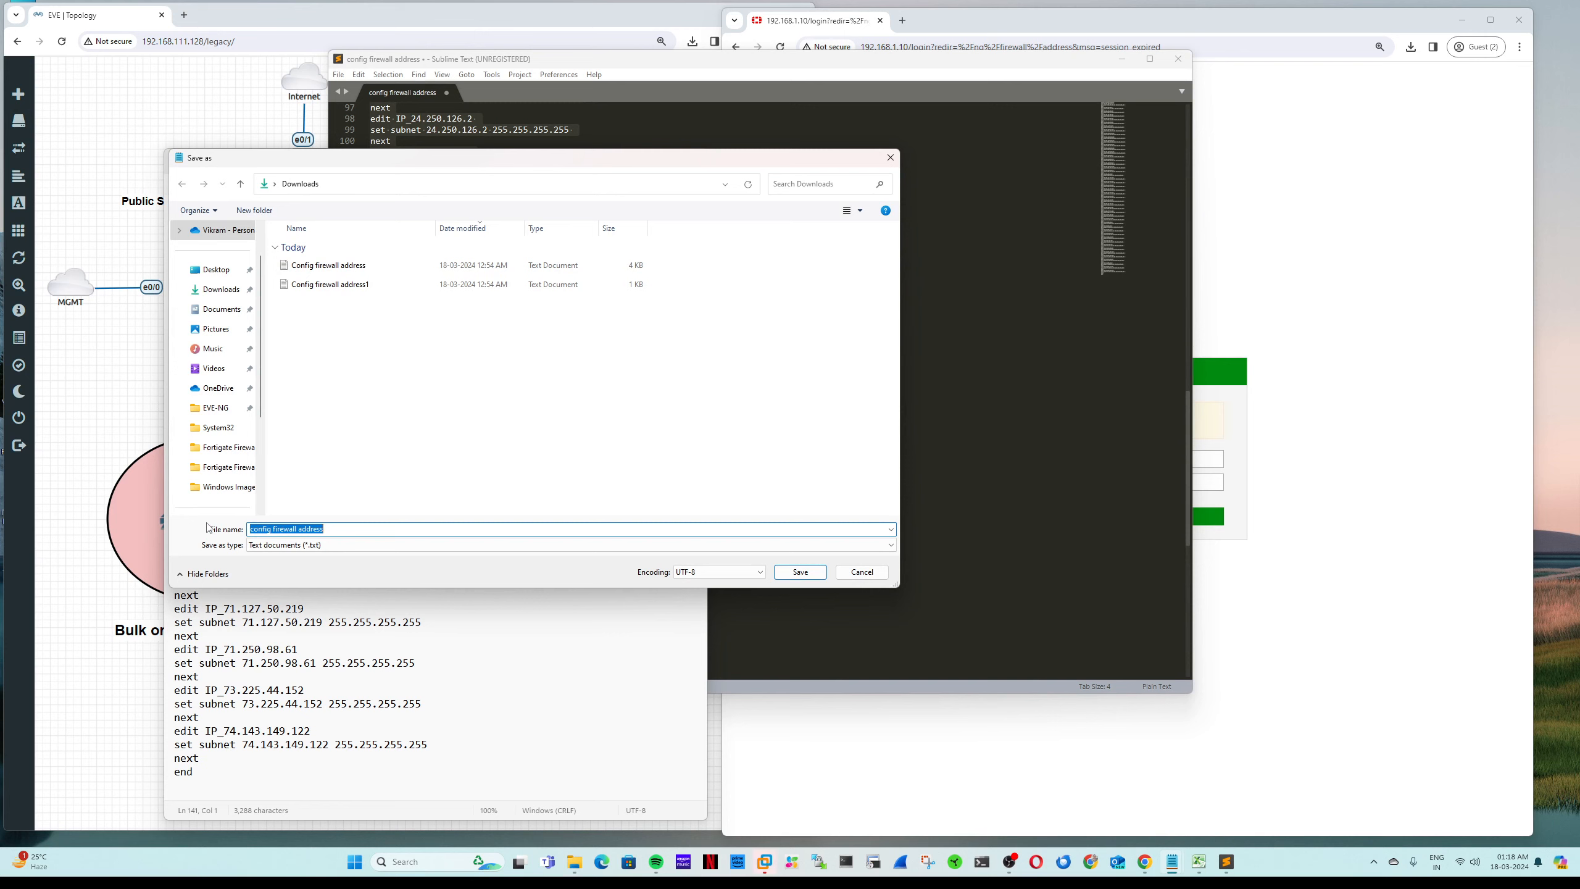
text(BN)
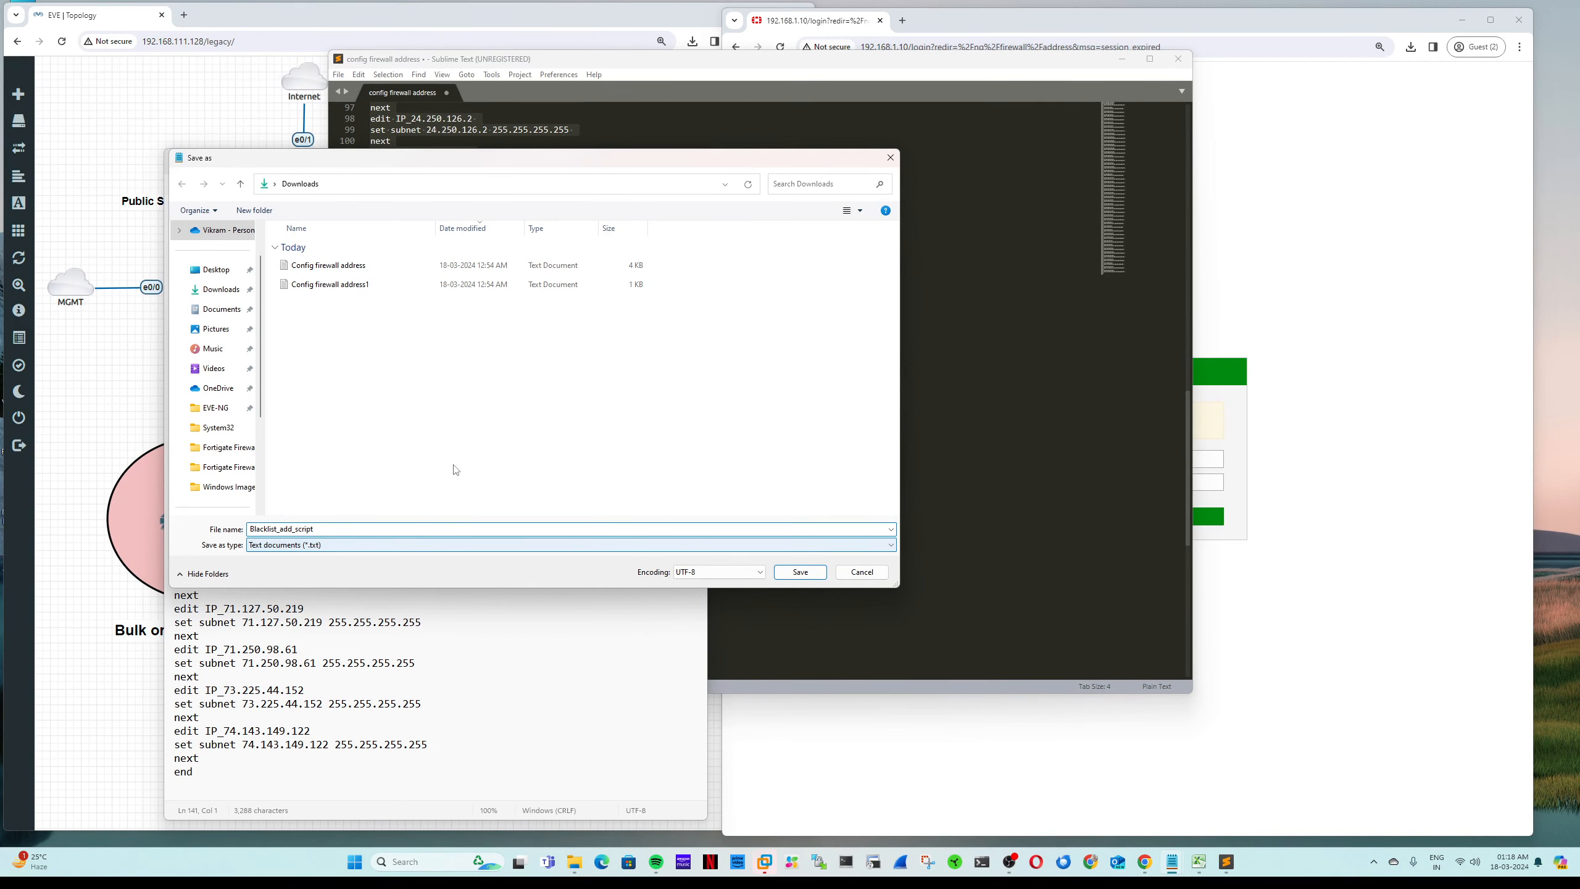
Step: Save the script as Blacklist_add_script and select its first three address entries
click(800, 572)
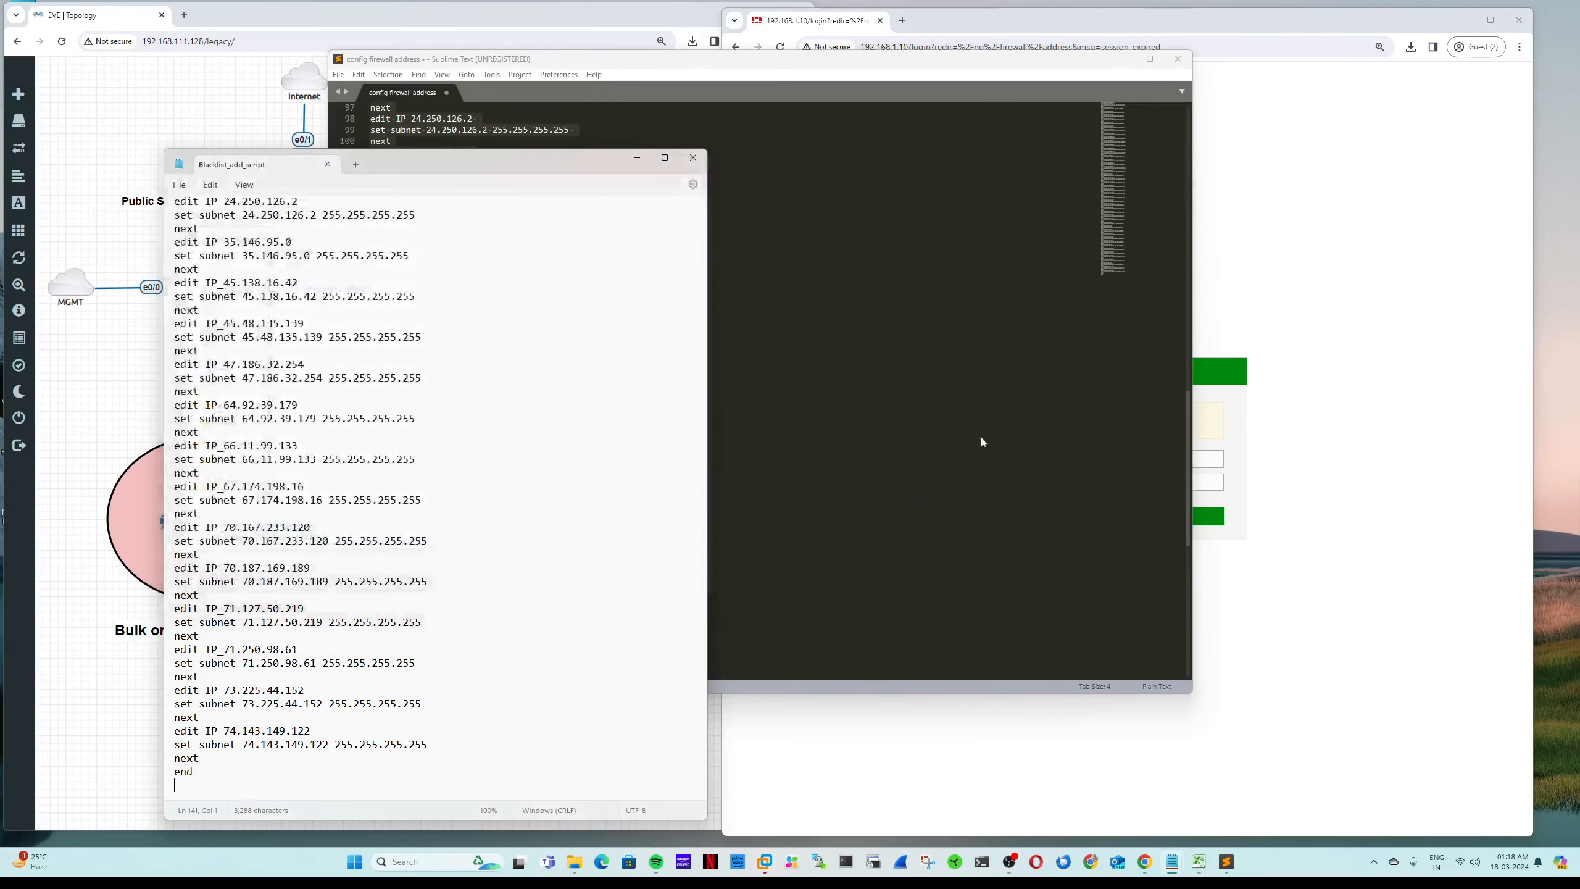
click(1279, 266)
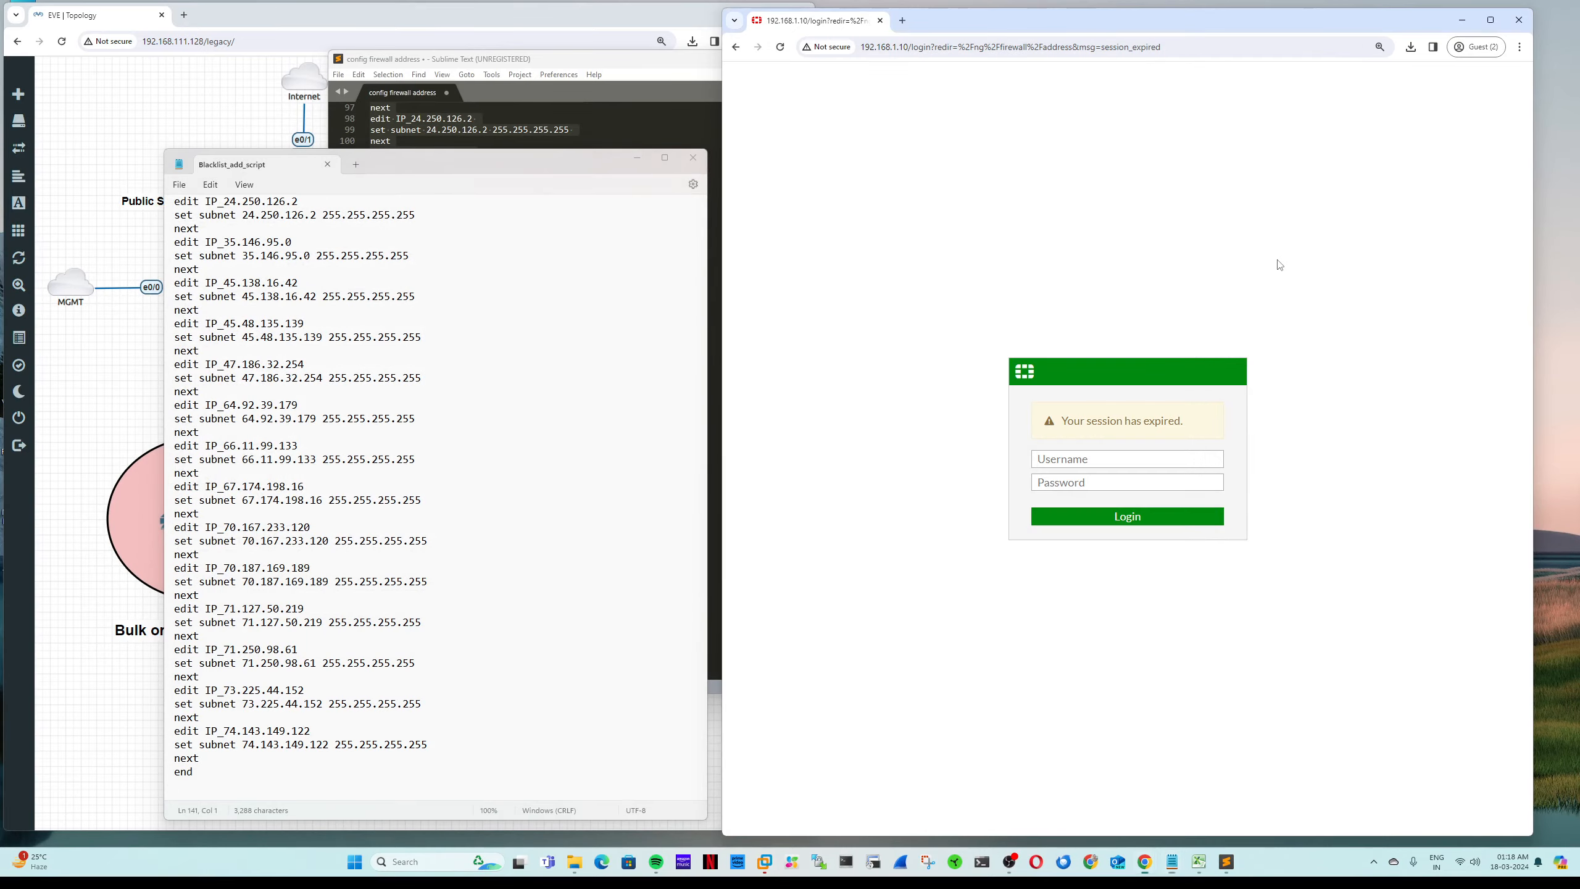
scroll(436, 355, up, 8)
scroll(436, 355, up, 20)
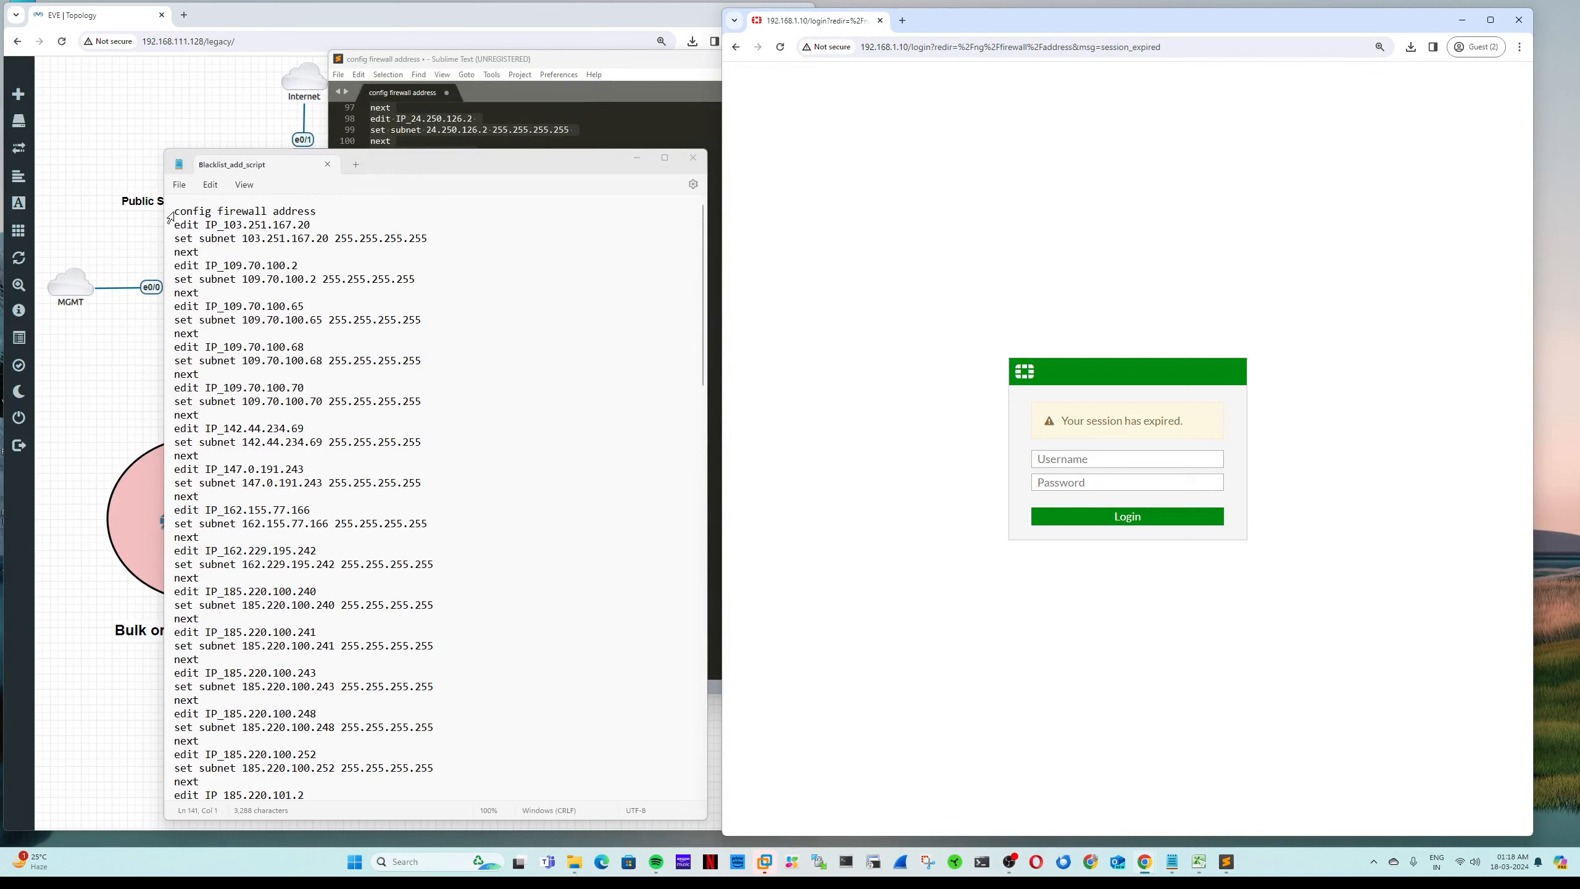
drag(175, 212, 422, 339)
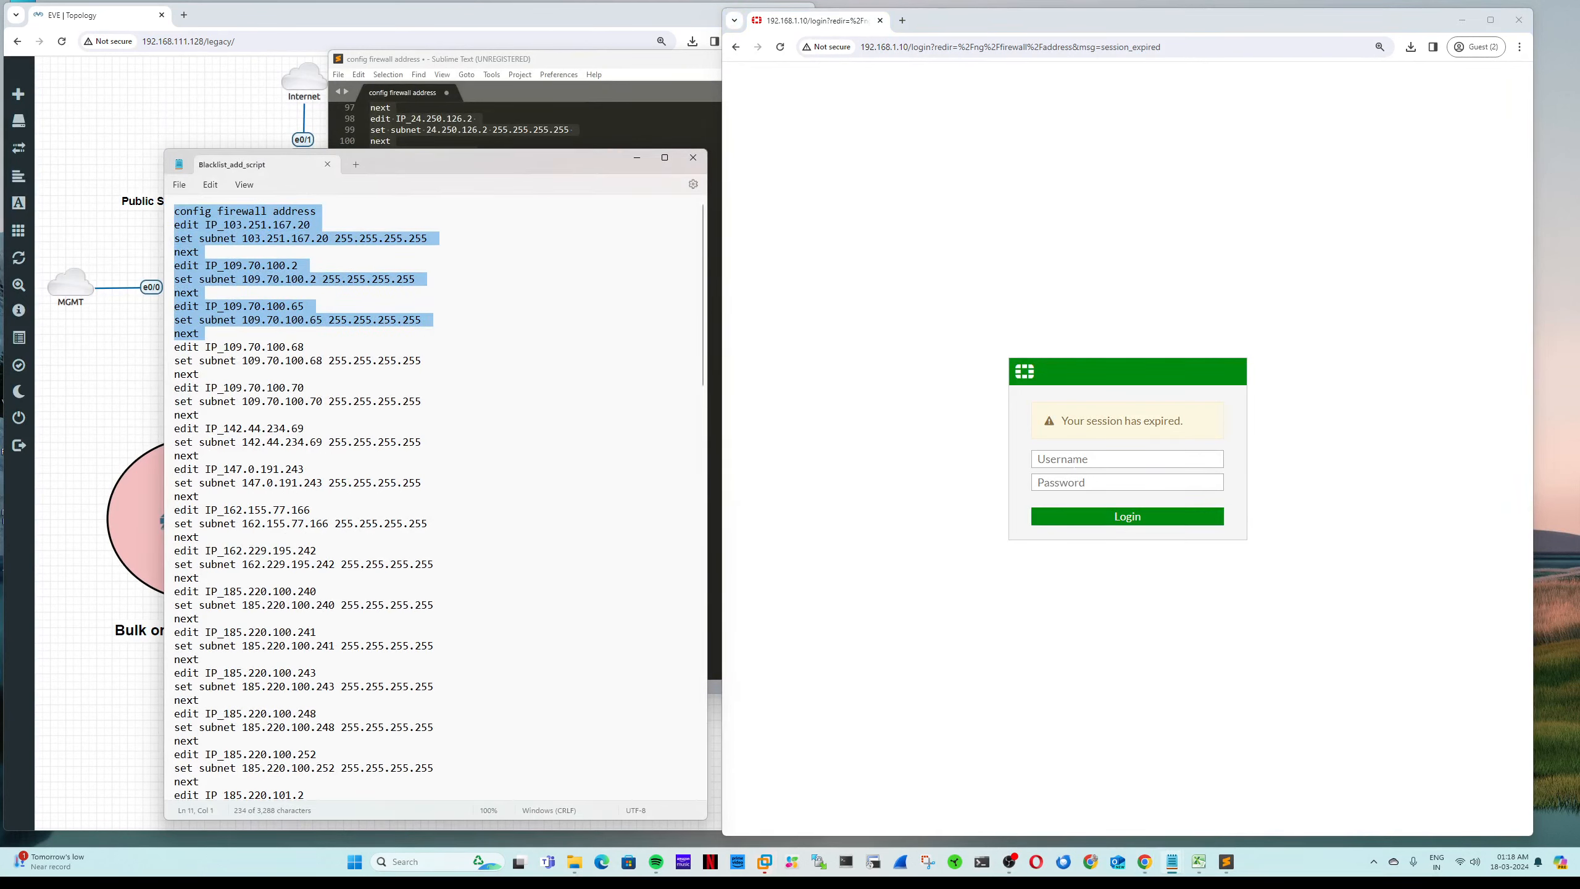
Step: Sign back in to FortiGate with the admin account, retrying after a failed password
click(1075, 461)
text(admin)
key(Tab)
text(•••)
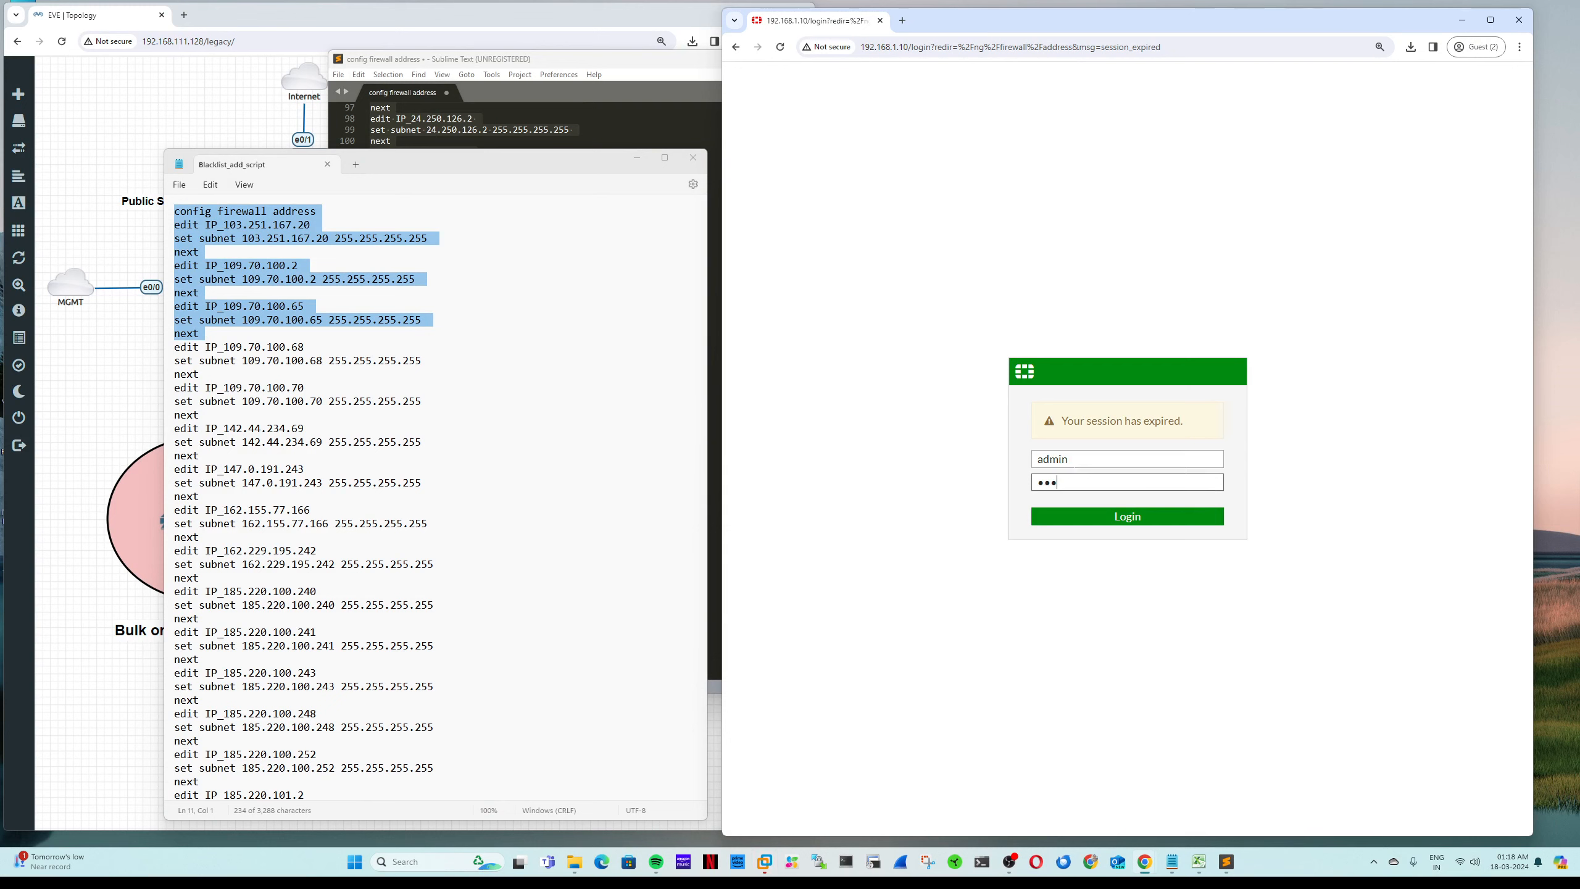
text(•)
key(Return)
text(admin)
key(Tab)
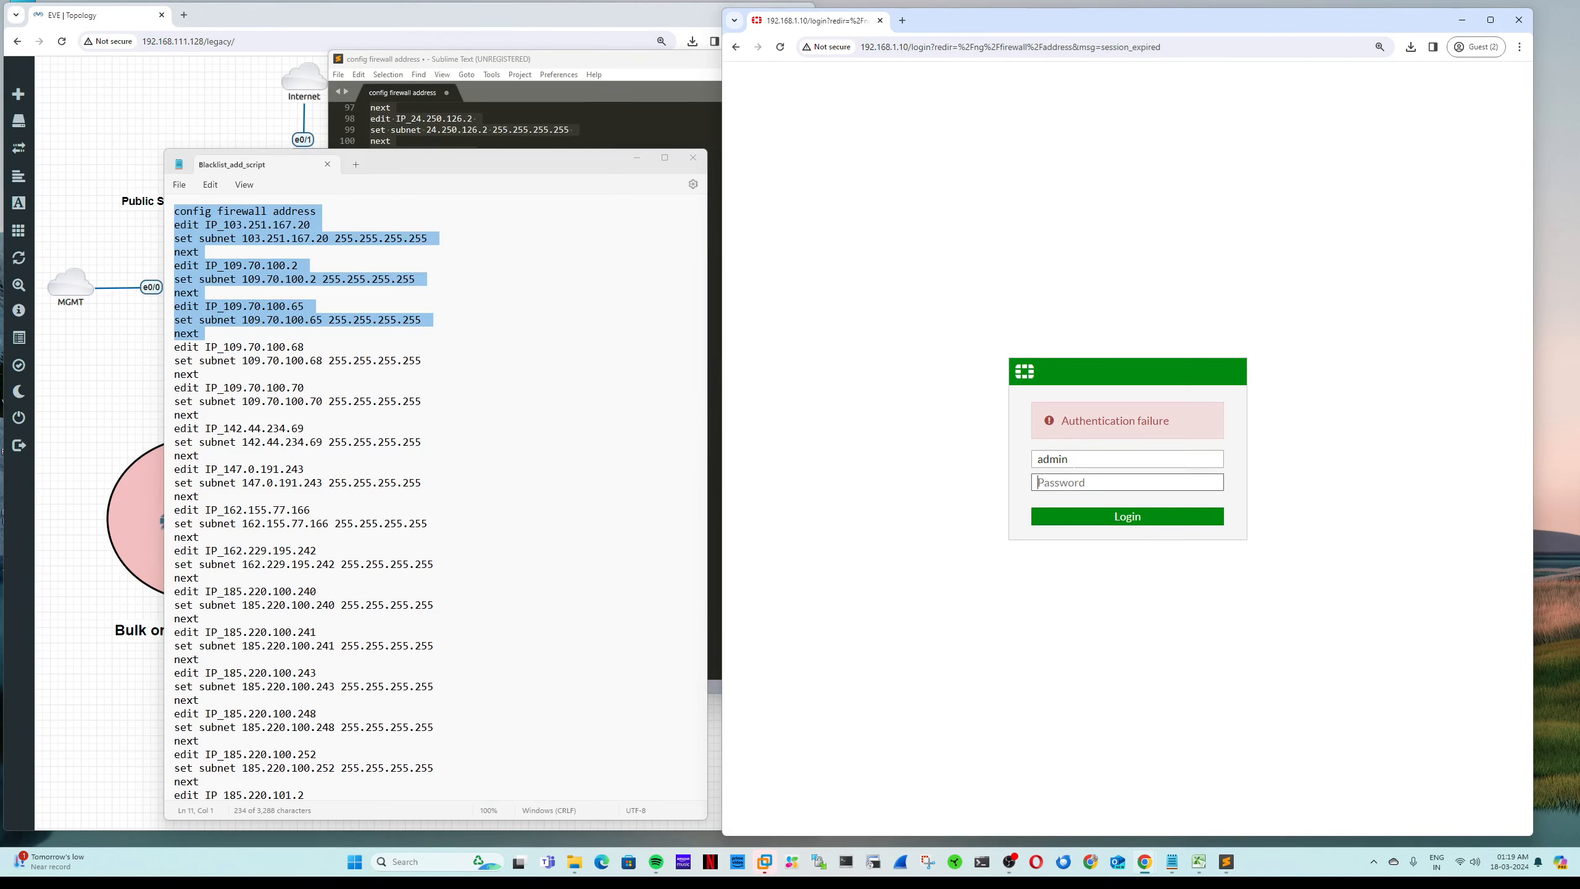
text(•••••)
key(Return)
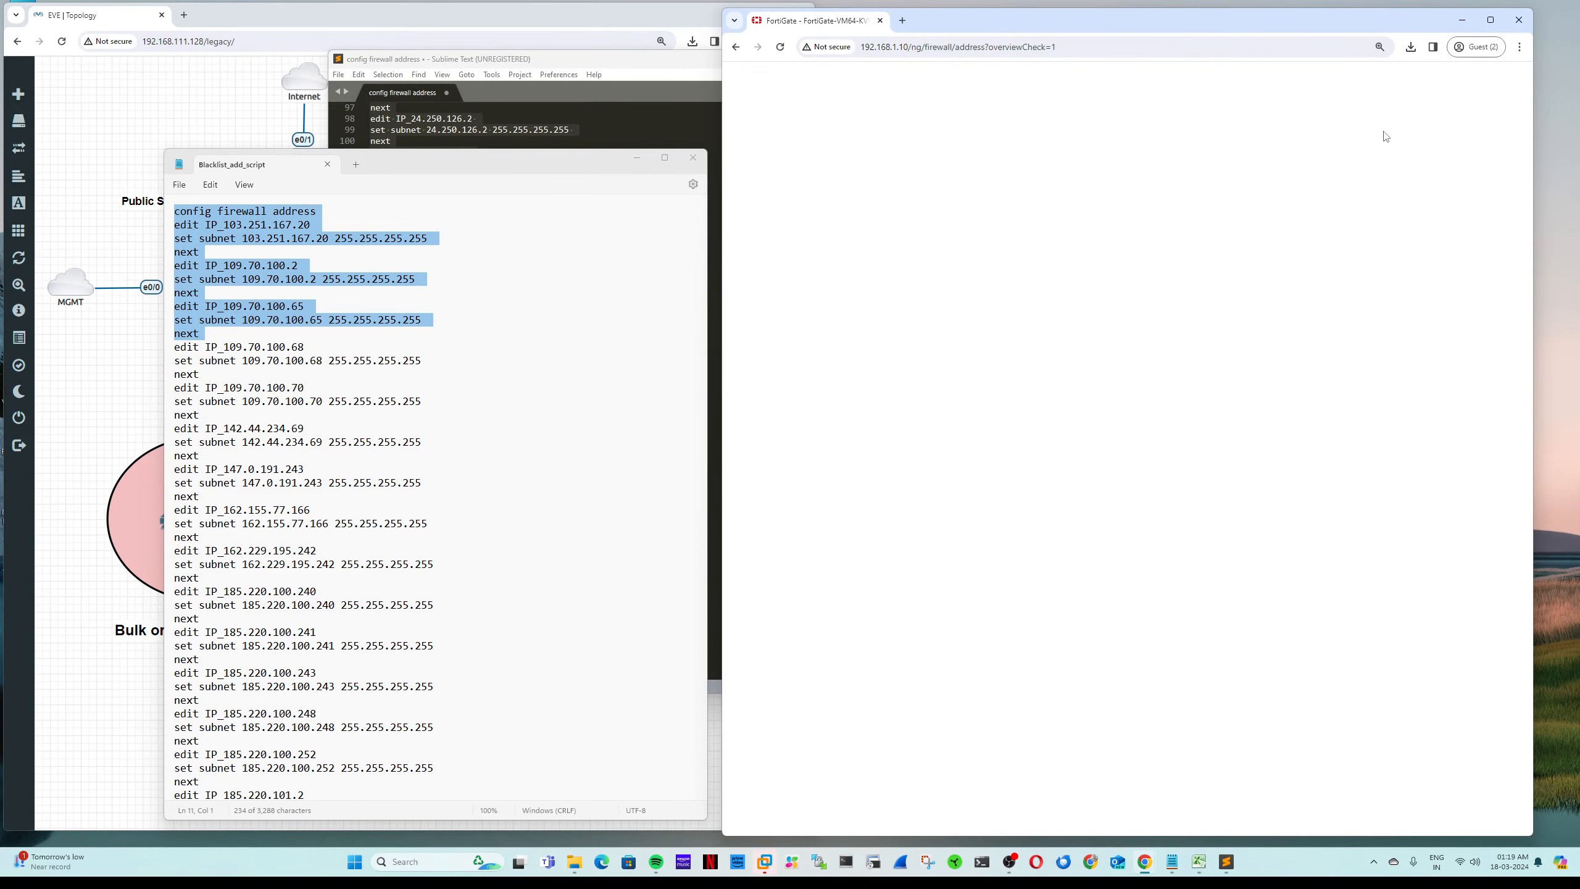
Step: Paste the copied address commands into the CLI console and finish them with end
click(1360, 75)
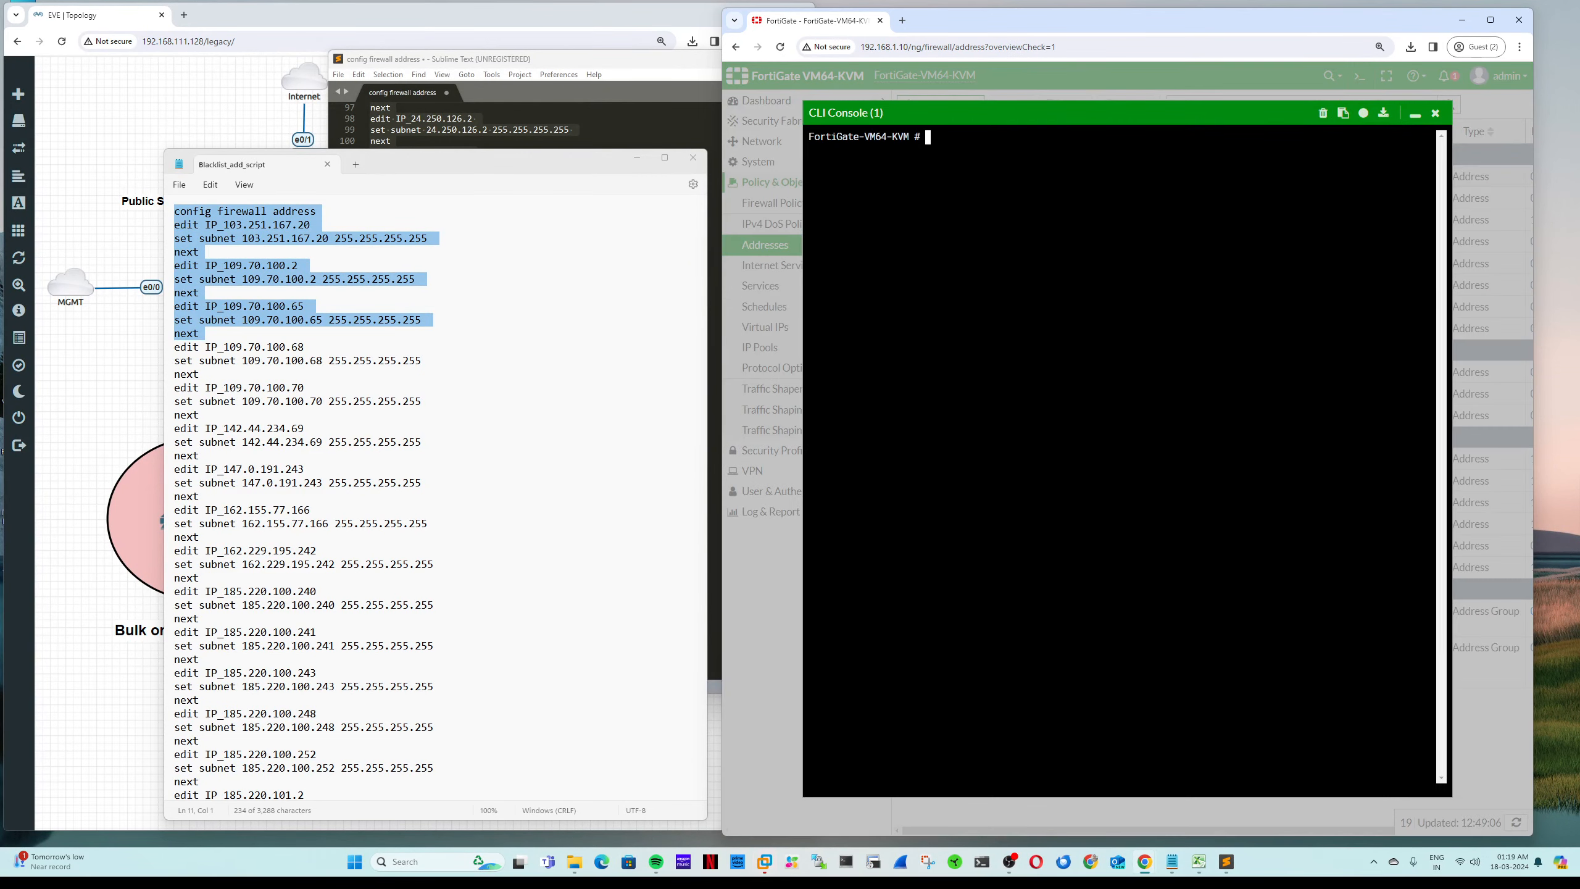
right_click(1032, 225)
click(1051, 345)
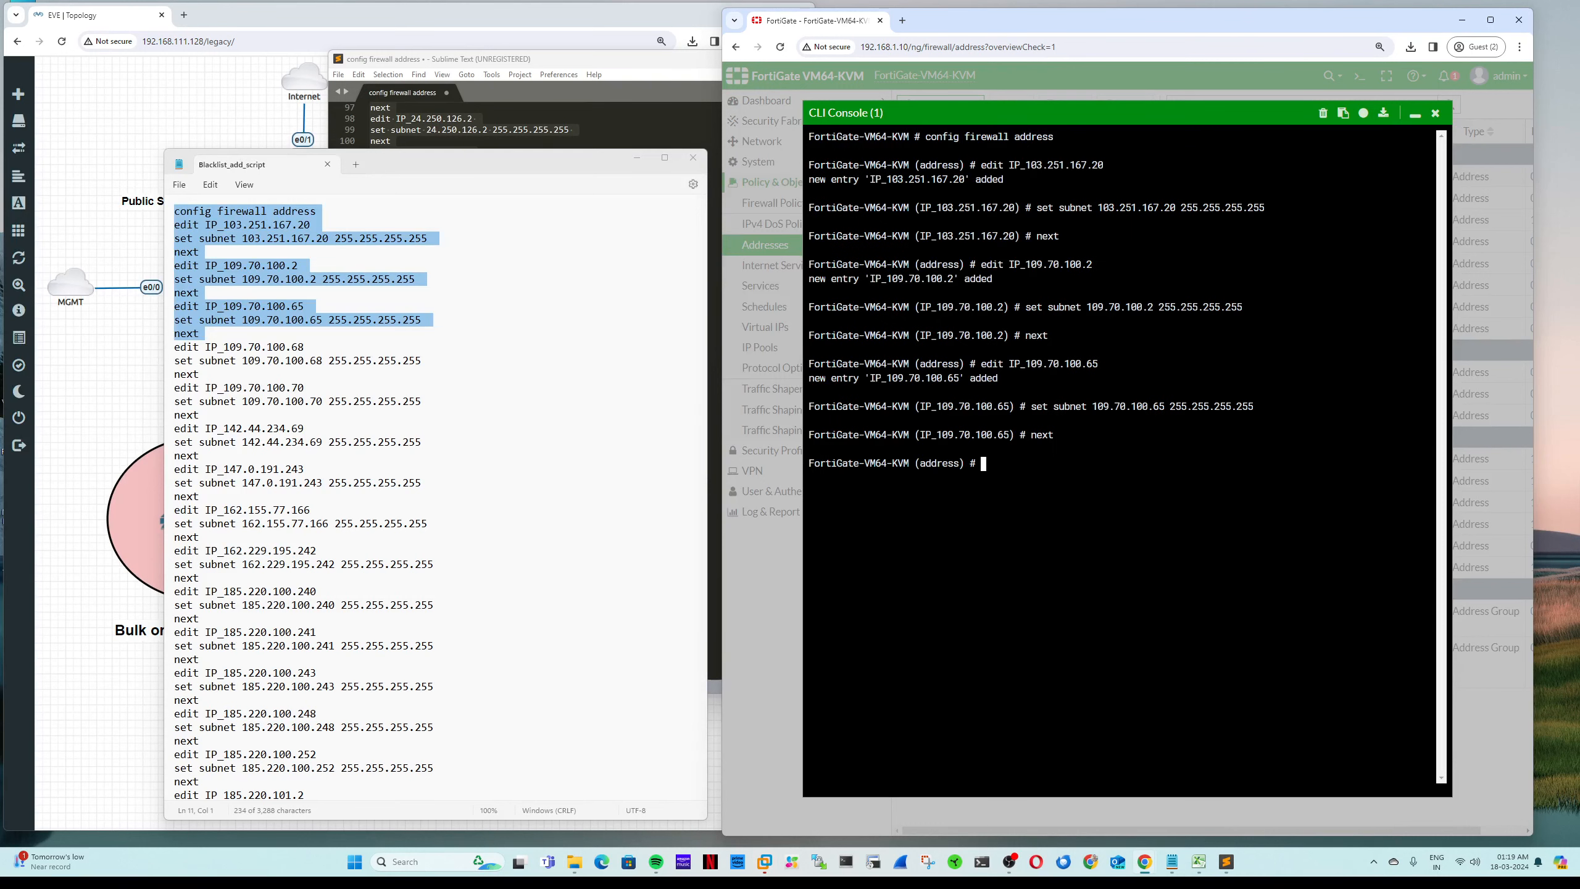
text(end)
key(Return)
Step: Copy the name IP_103.251.167.20 from the console output and close the console
double_click(1056, 166)
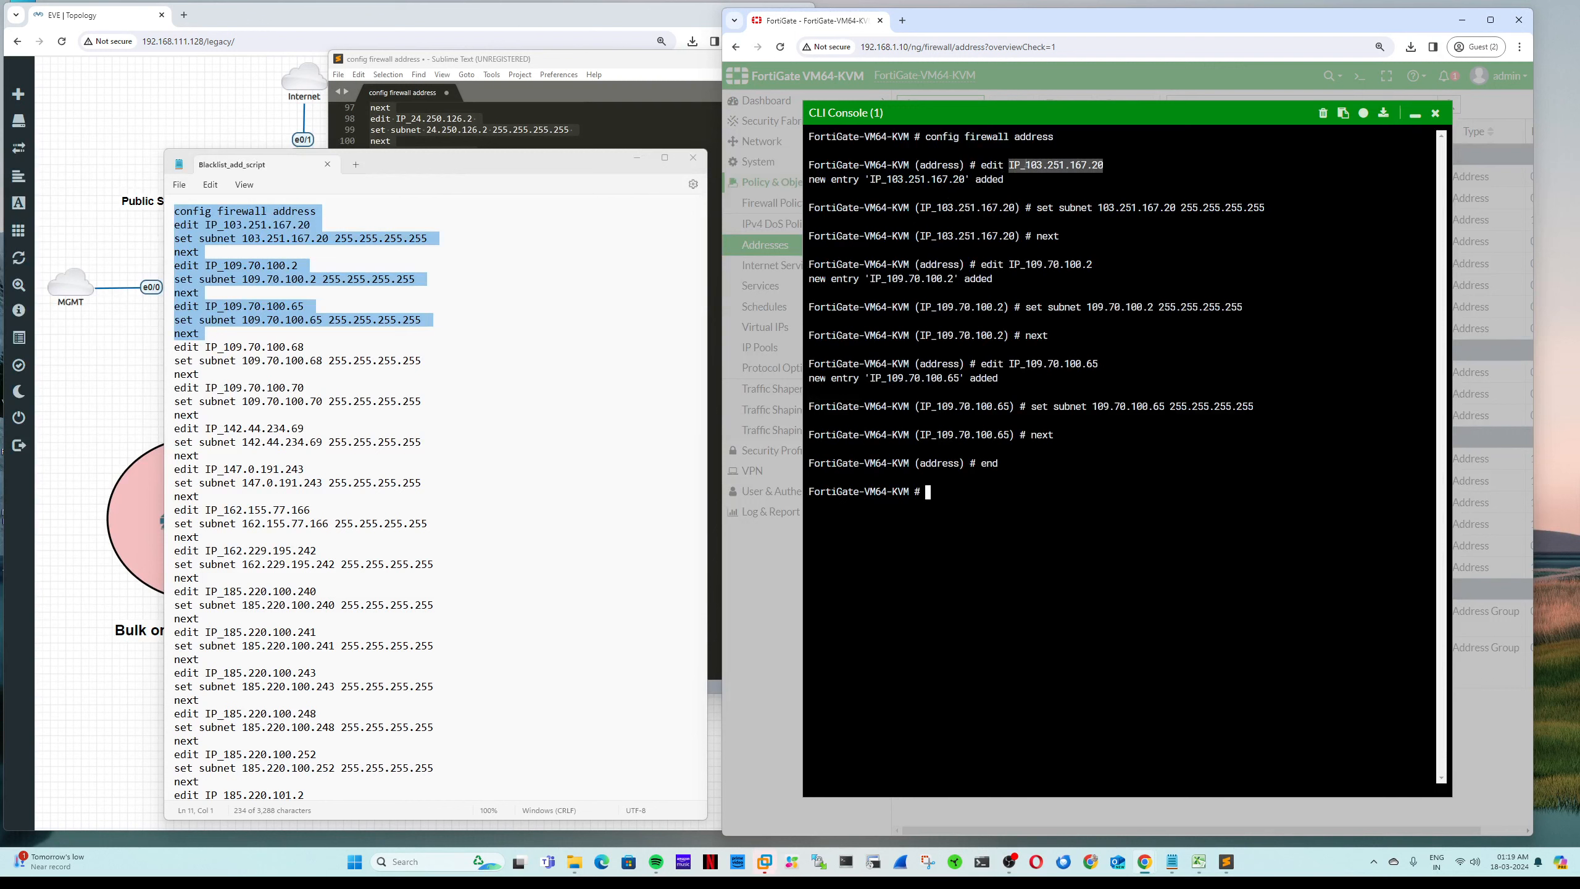
right_click(1041, 168)
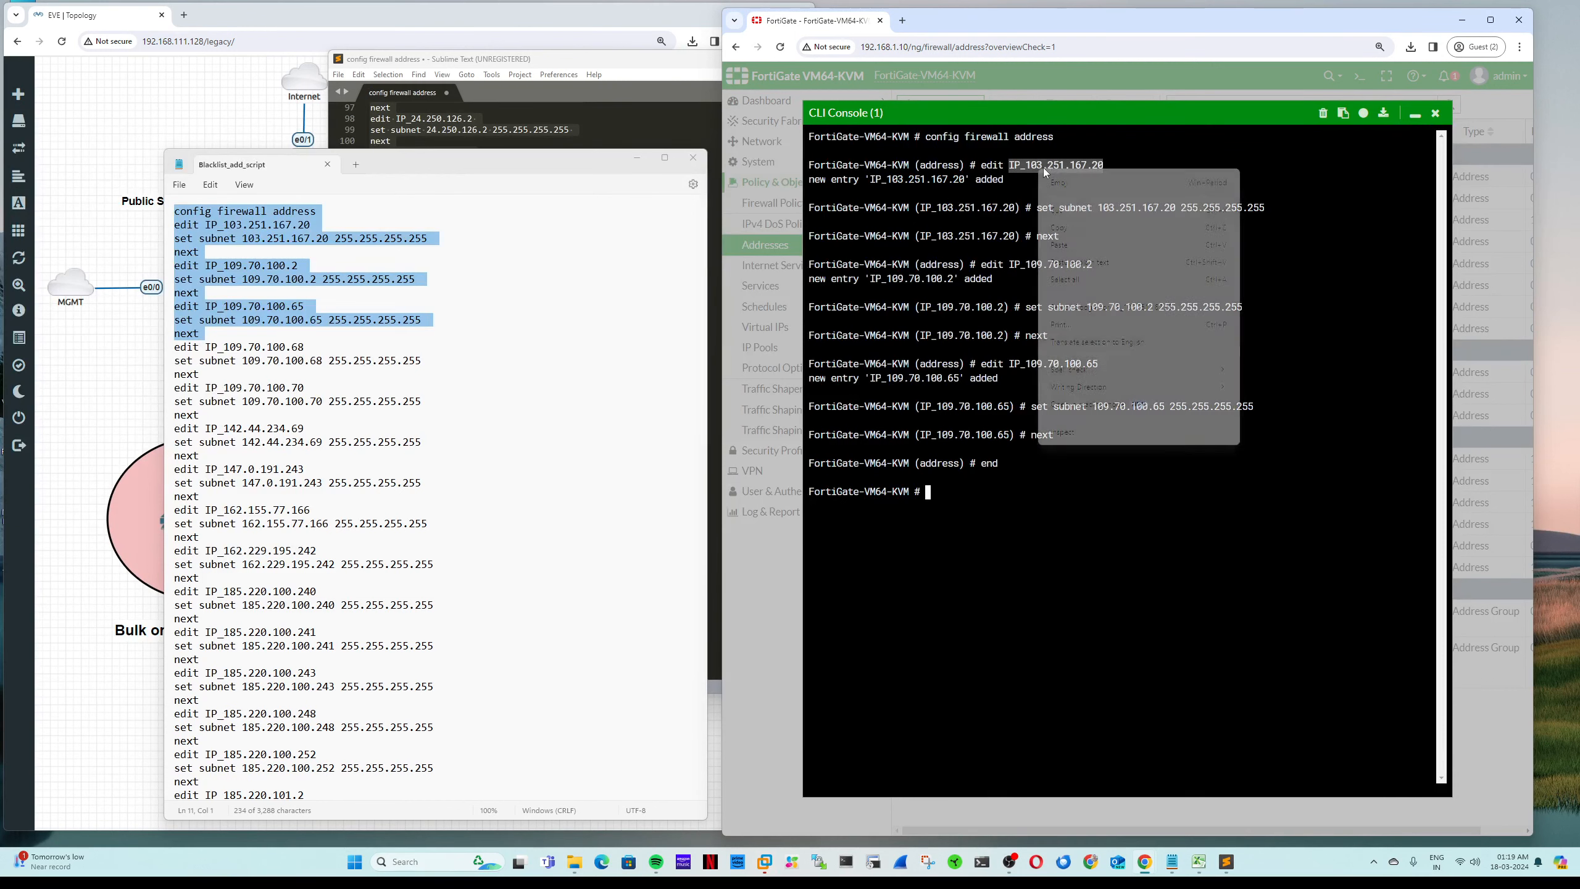
click(1100, 228)
click(1435, 114)
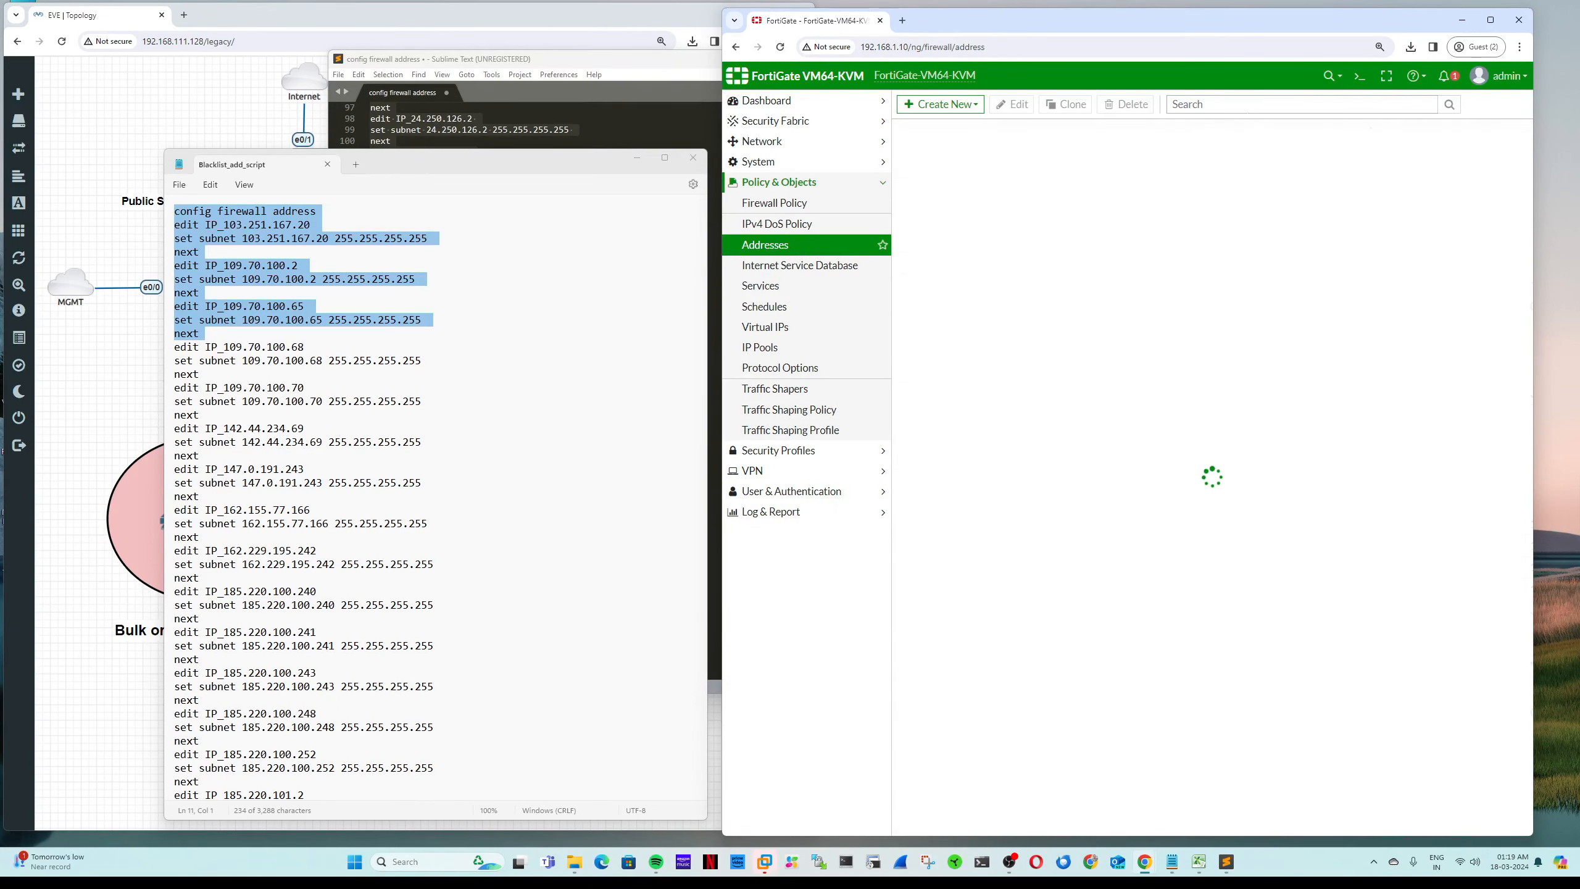
Step: Search Addresses for IP_103.251.167.20, then go to the admin menu's Configuration option
click(1248, 105)
key(ctrl+v)
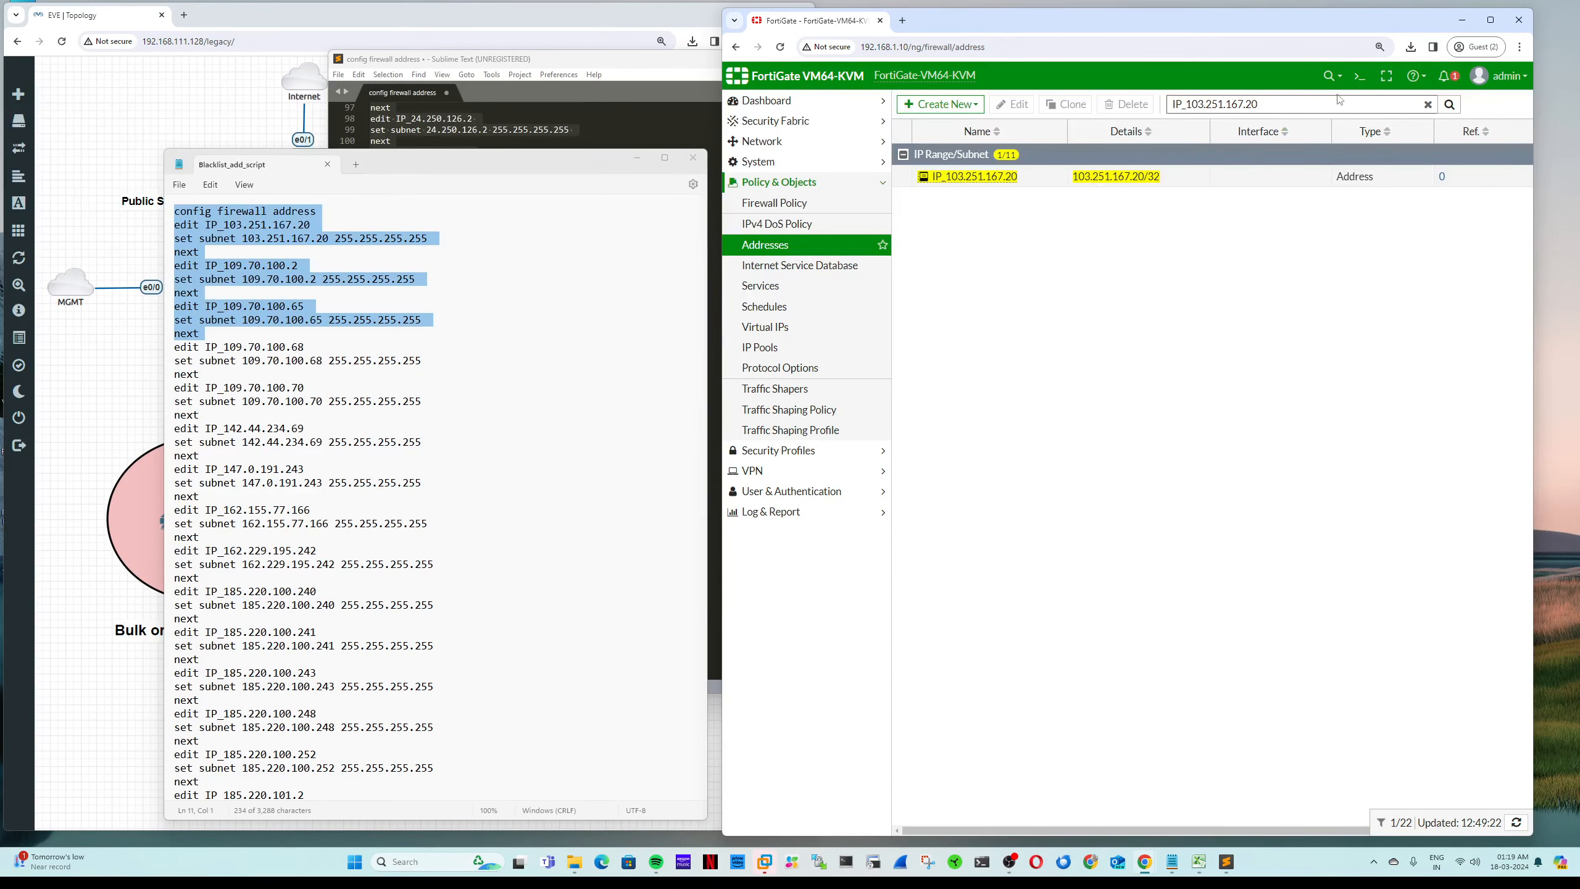
click(1360, 76)
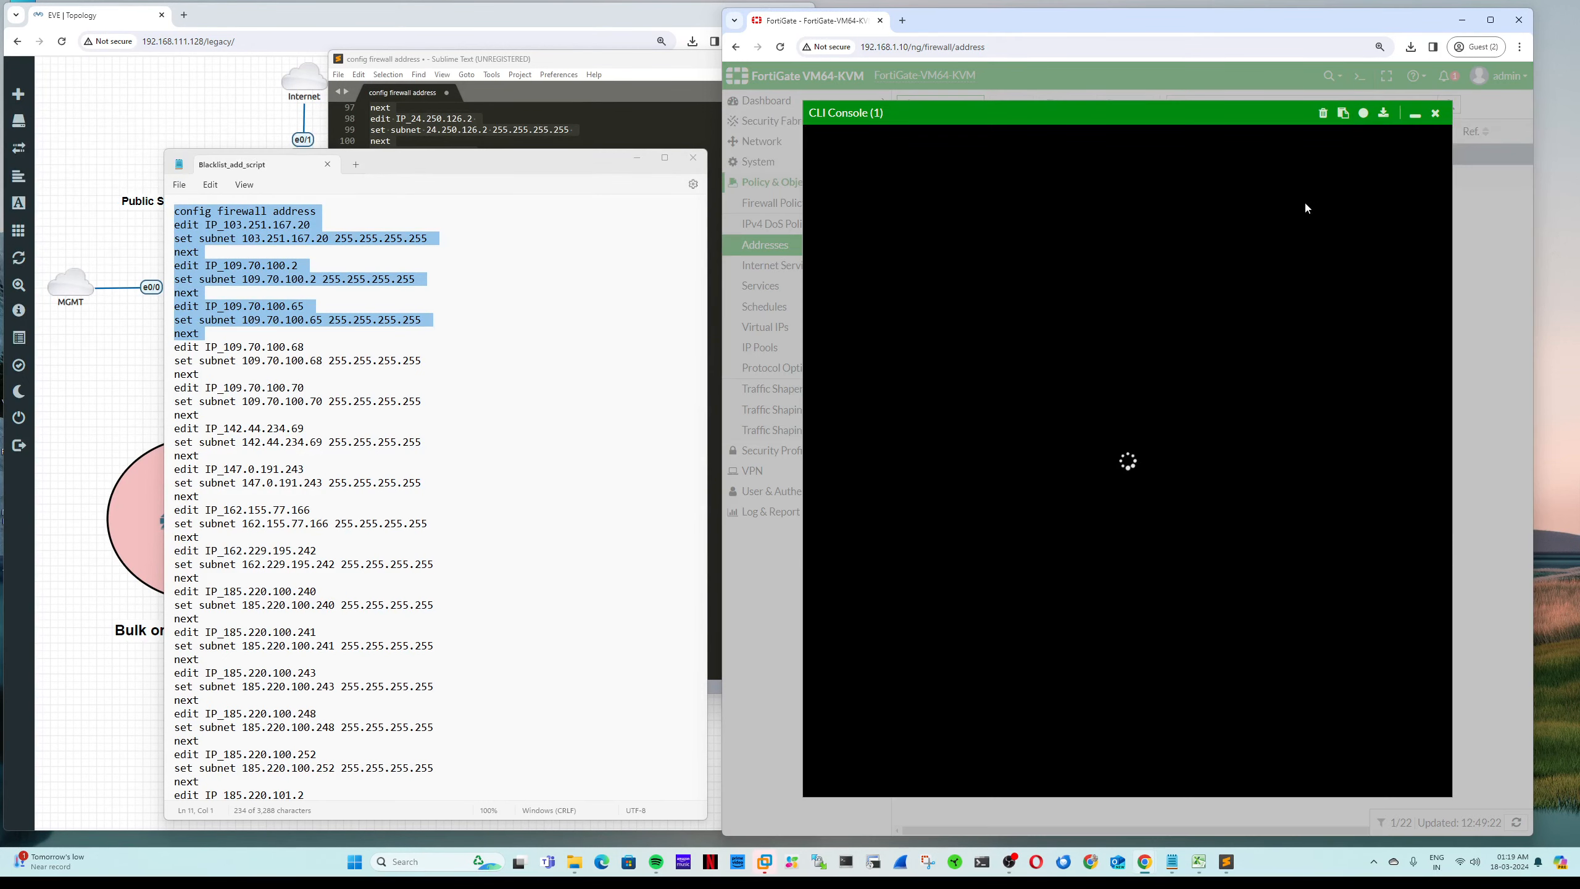
click(1435, 114)
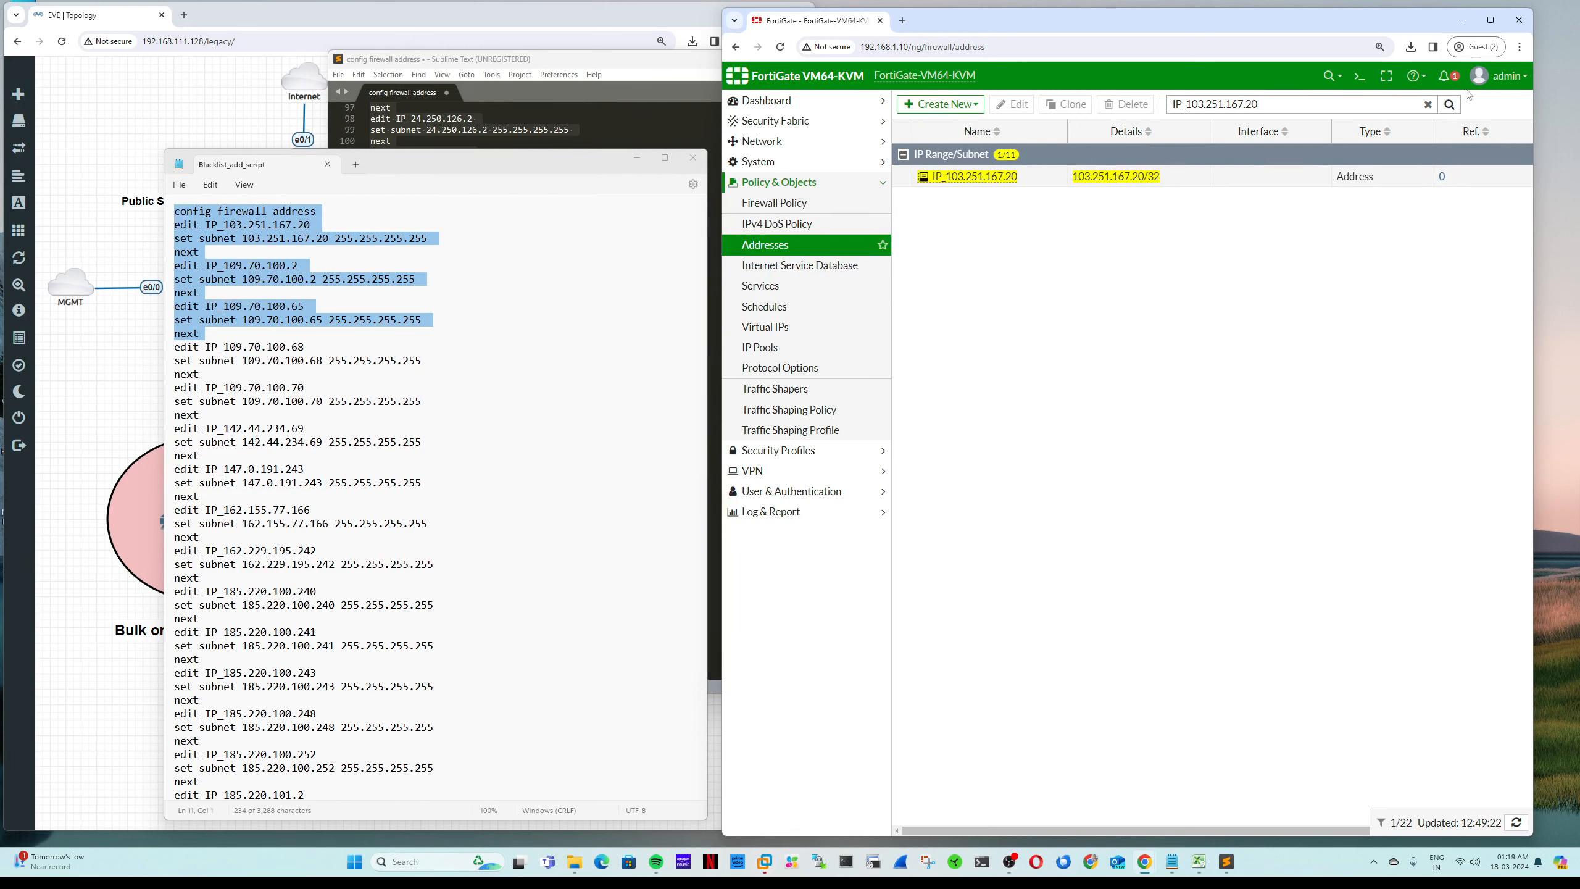
click(1509, 76)
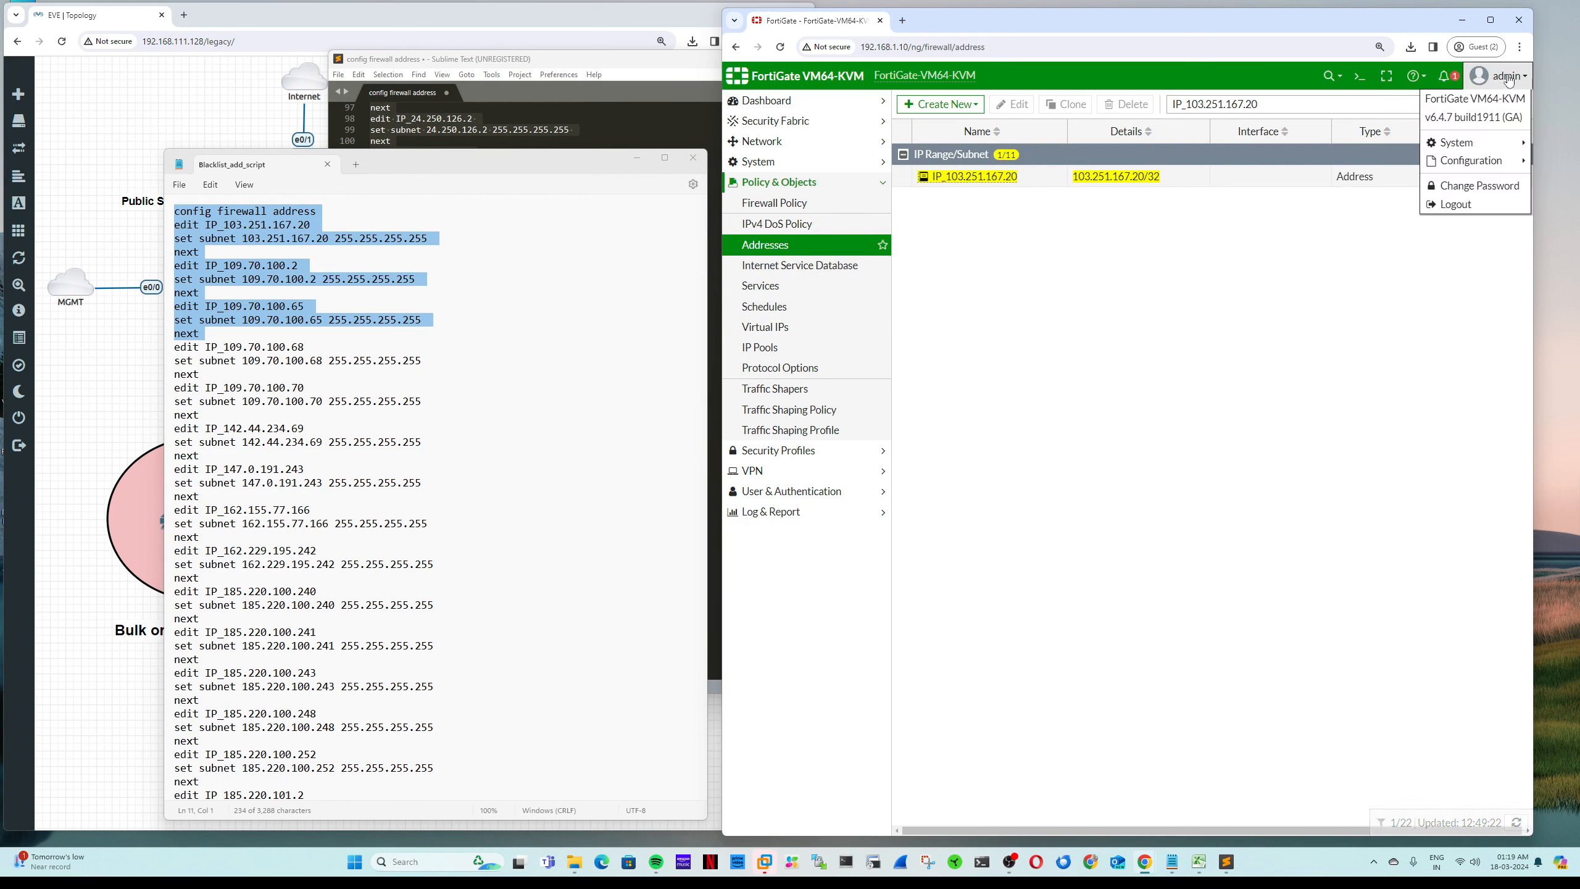
mouse_move(1475, 160)
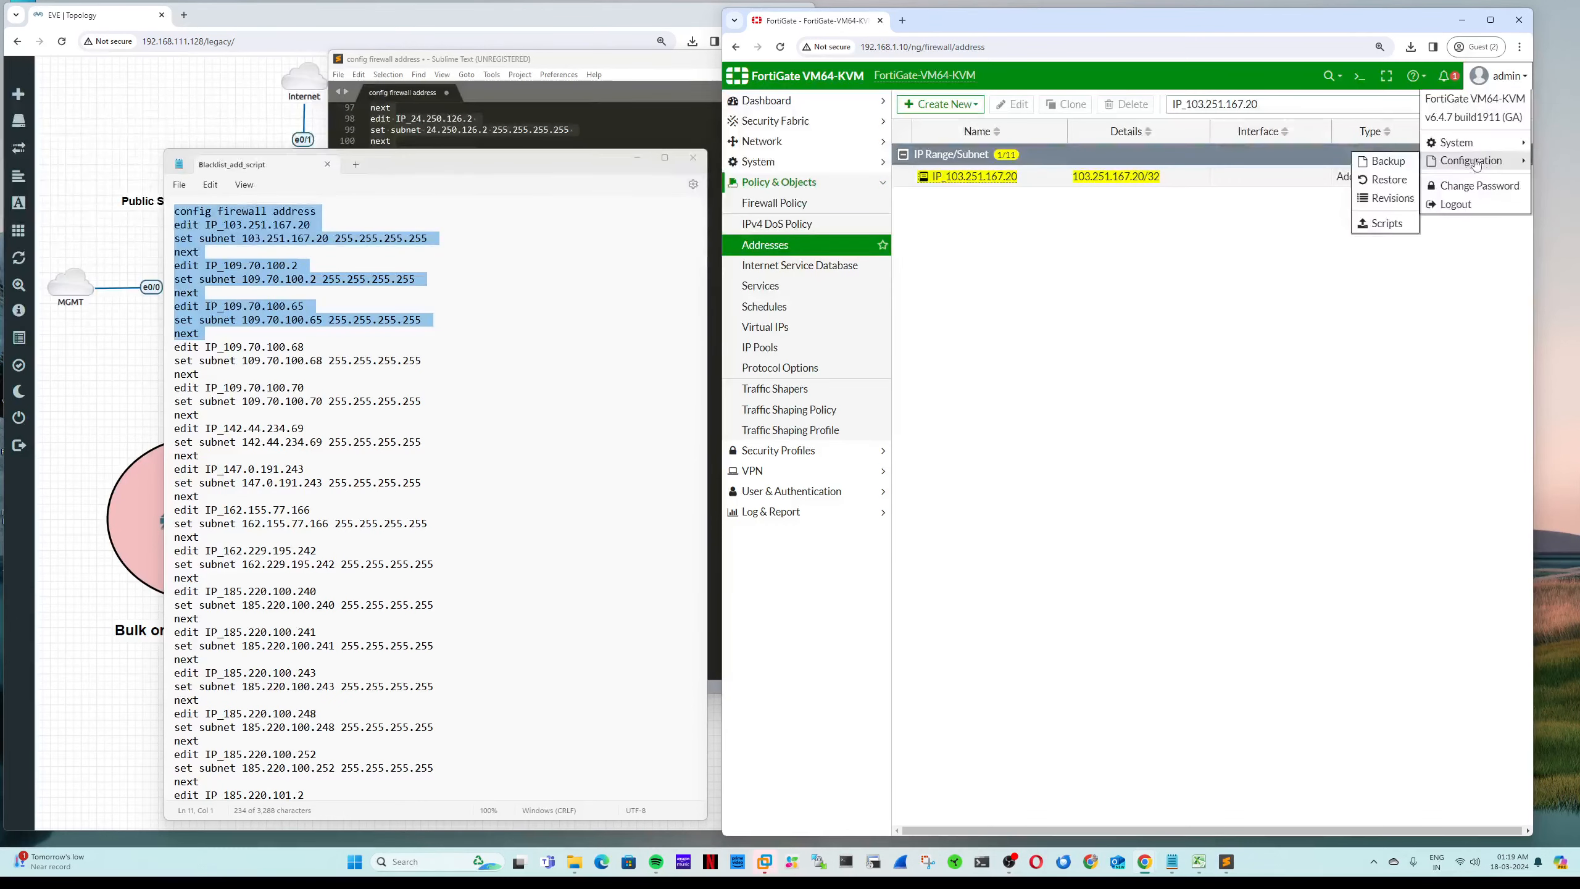
Step: Upload and run Blacklist_add_script from Downloads as a configuration script
click(1381, 224)
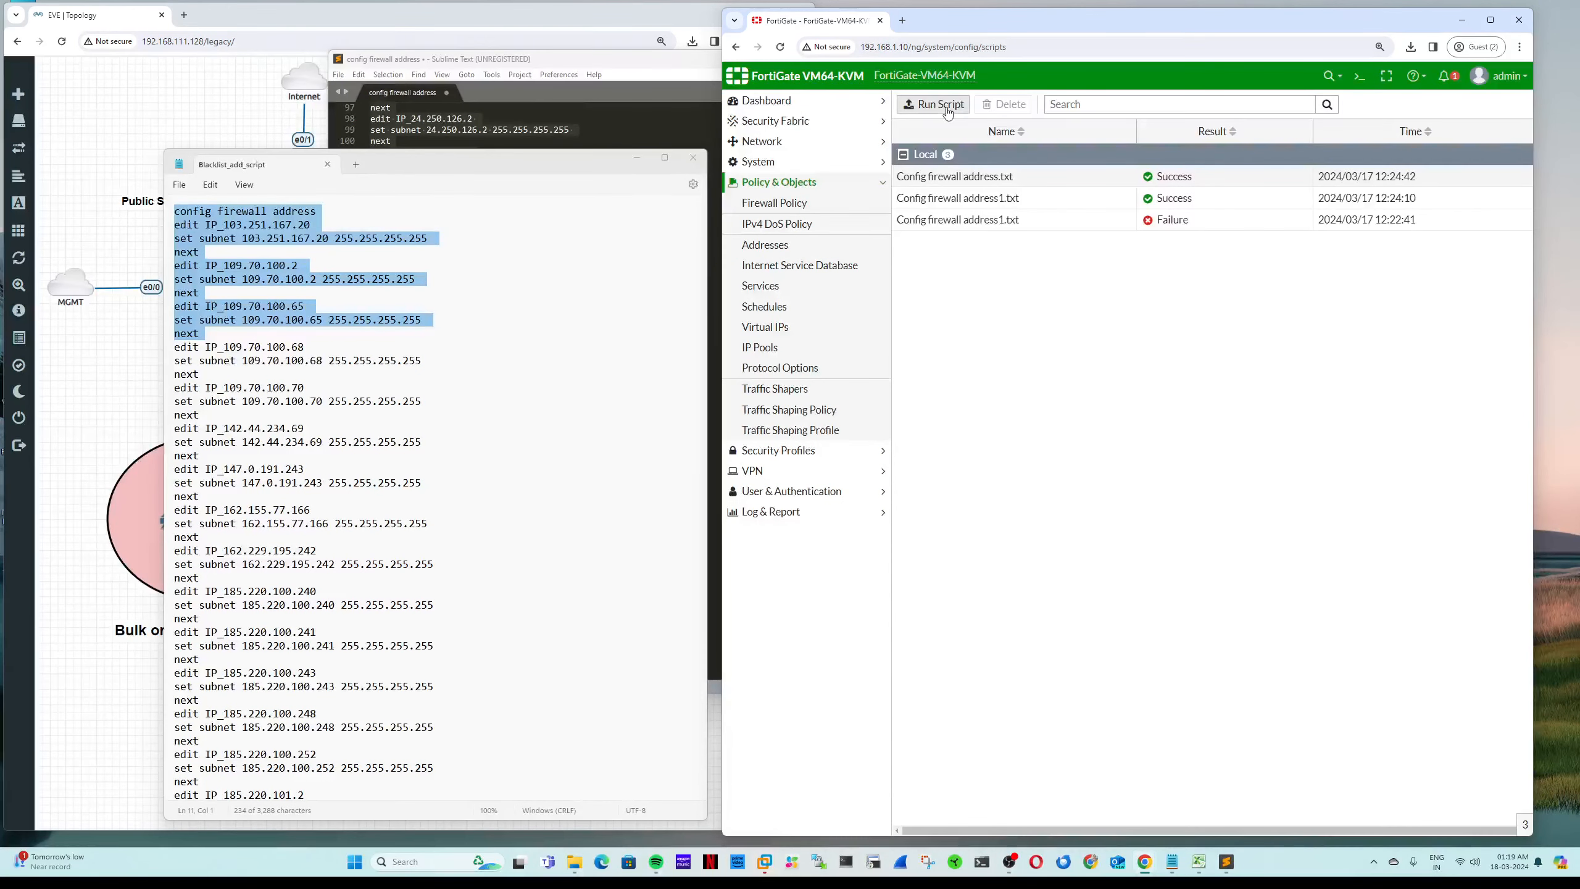
click(947, 106)
click(1047, 157)
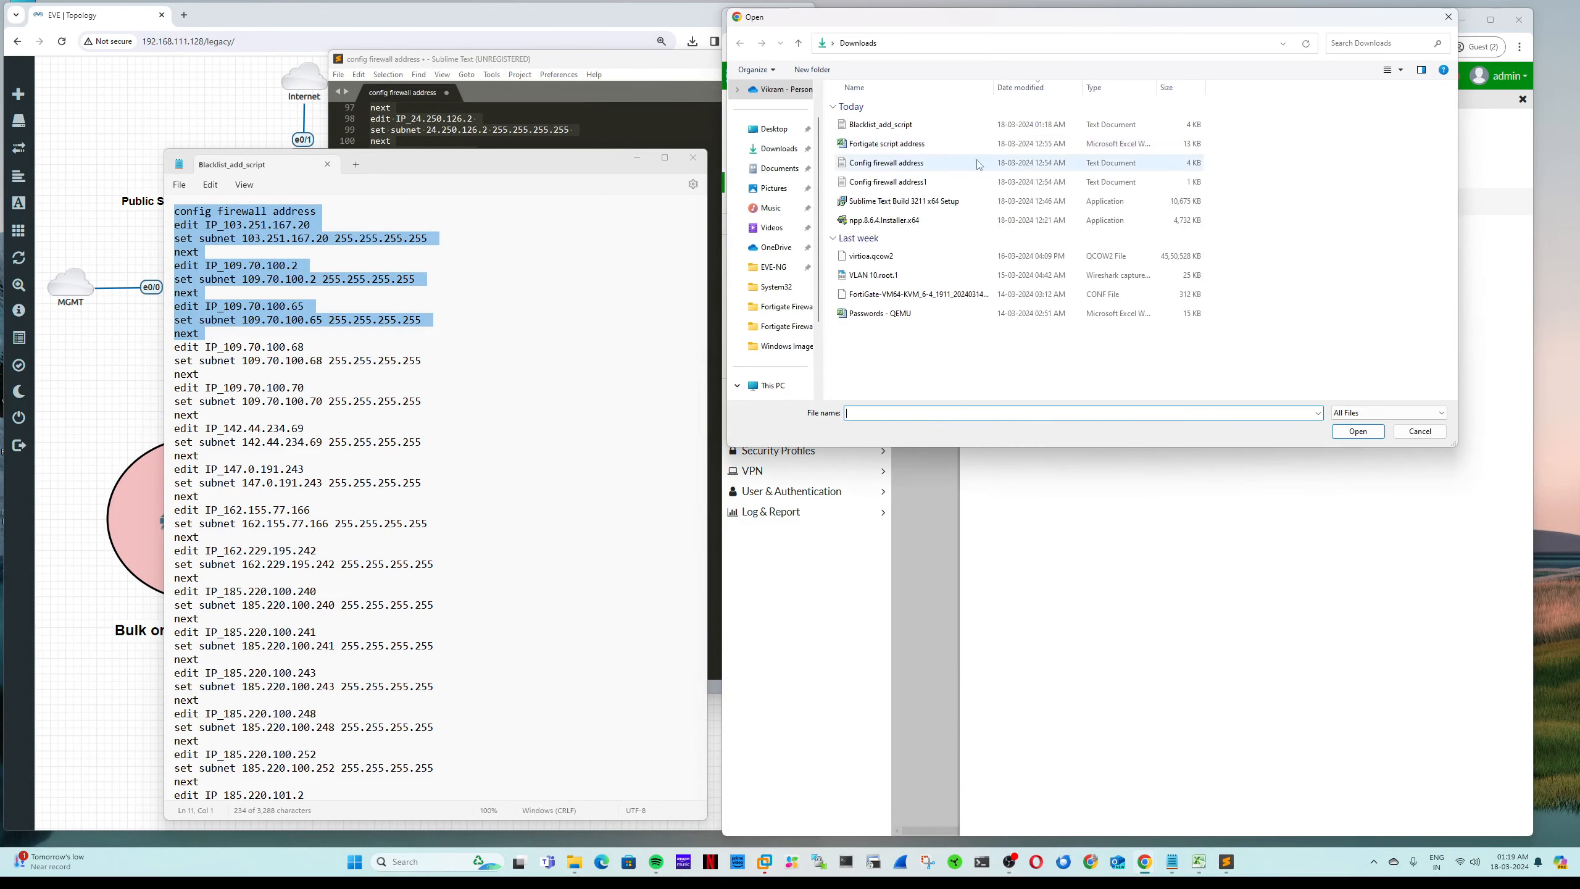
click(798, 150)
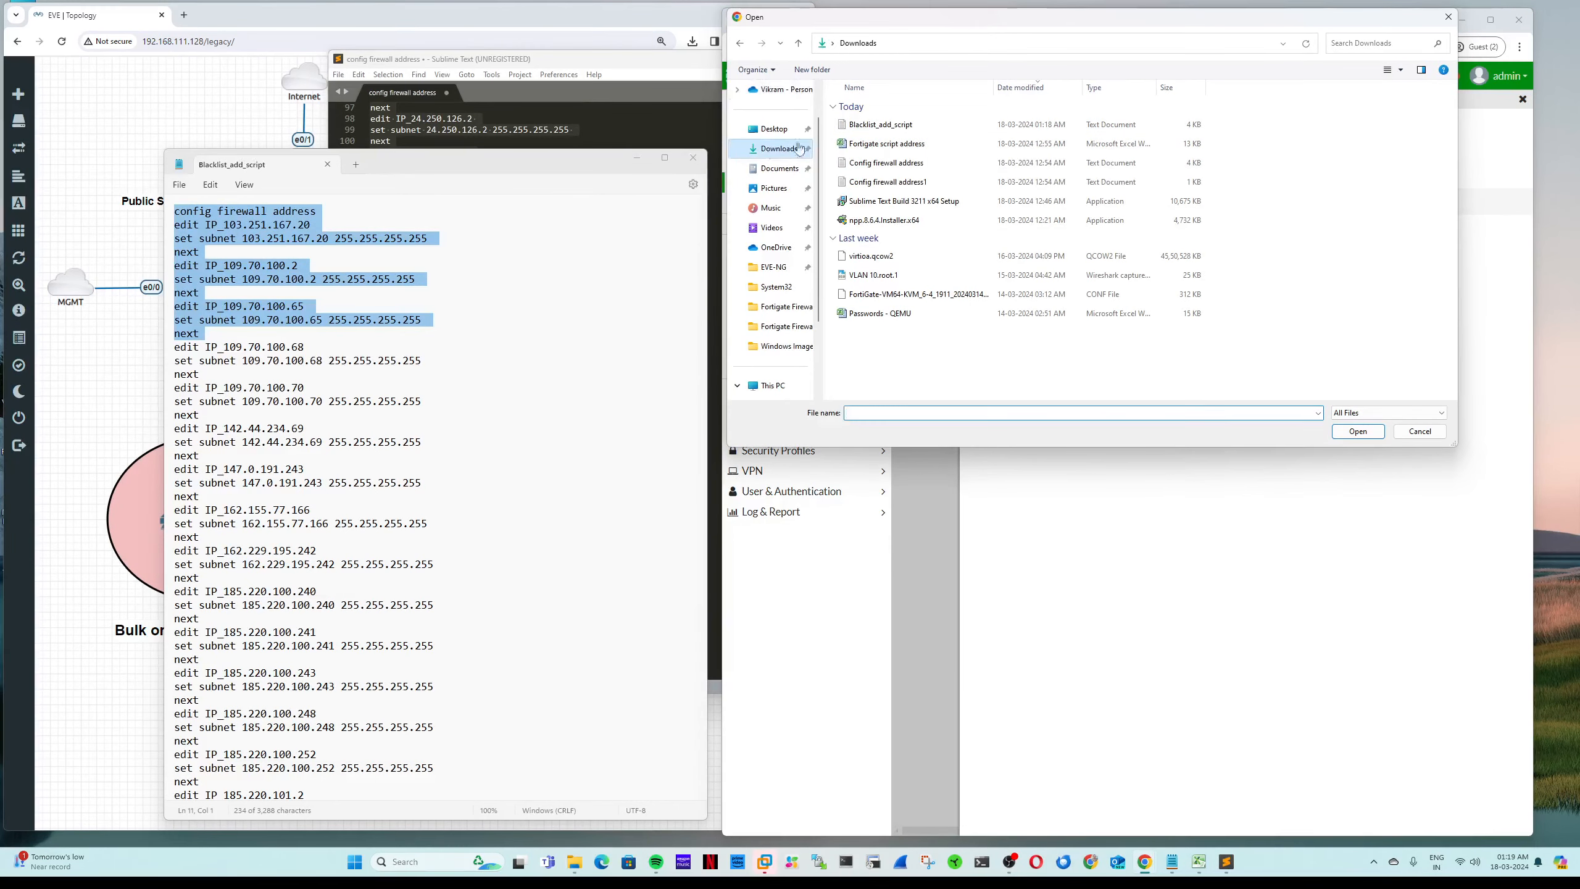
double_click(889, 128)
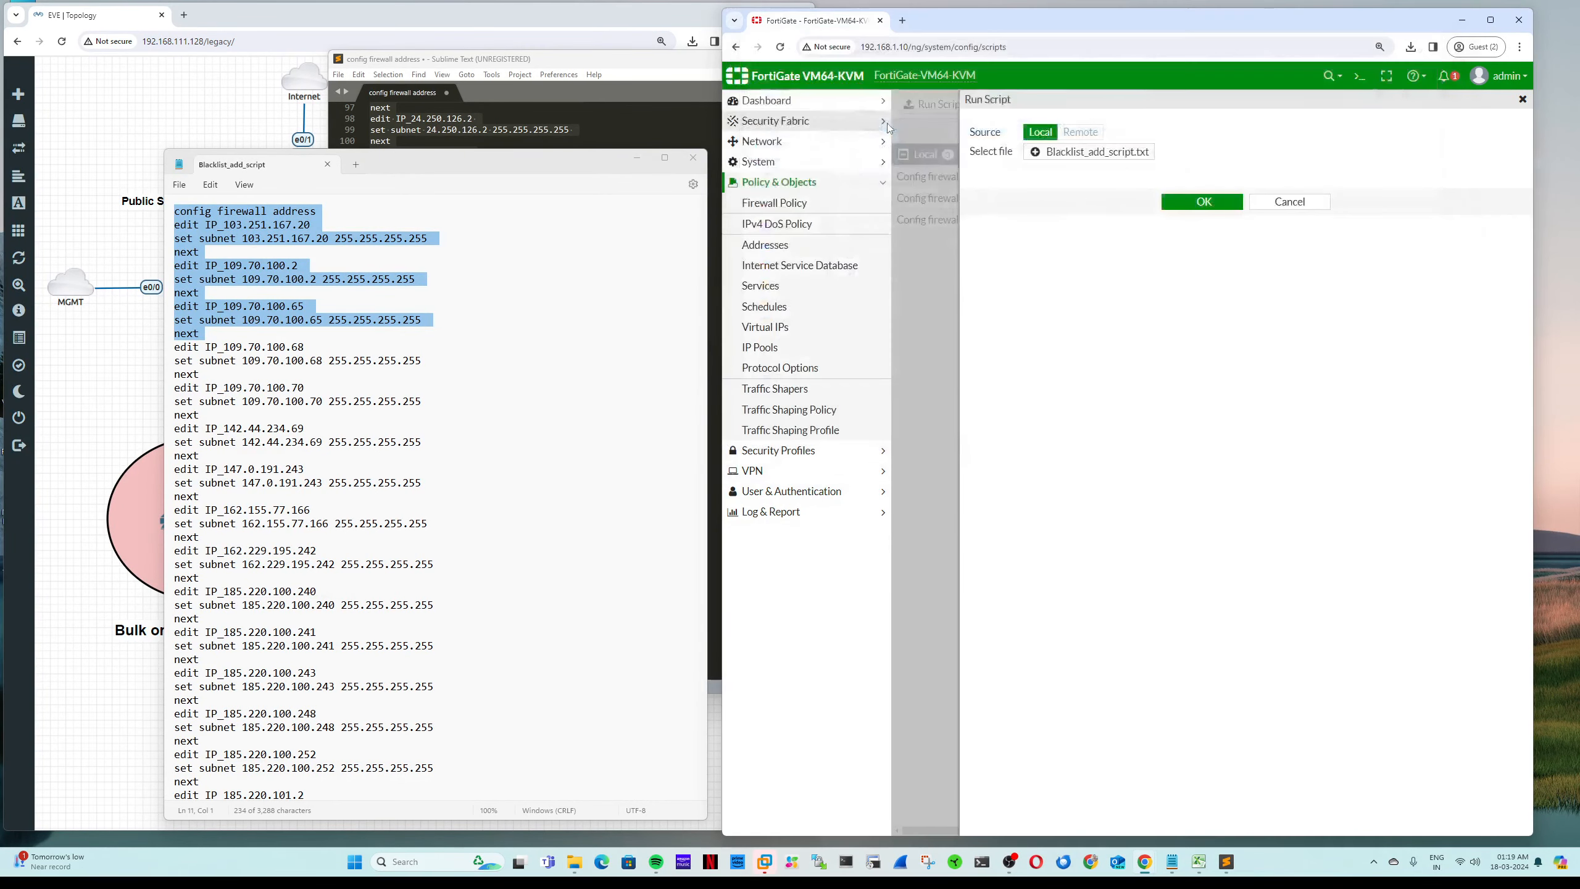
click(1198, 209)
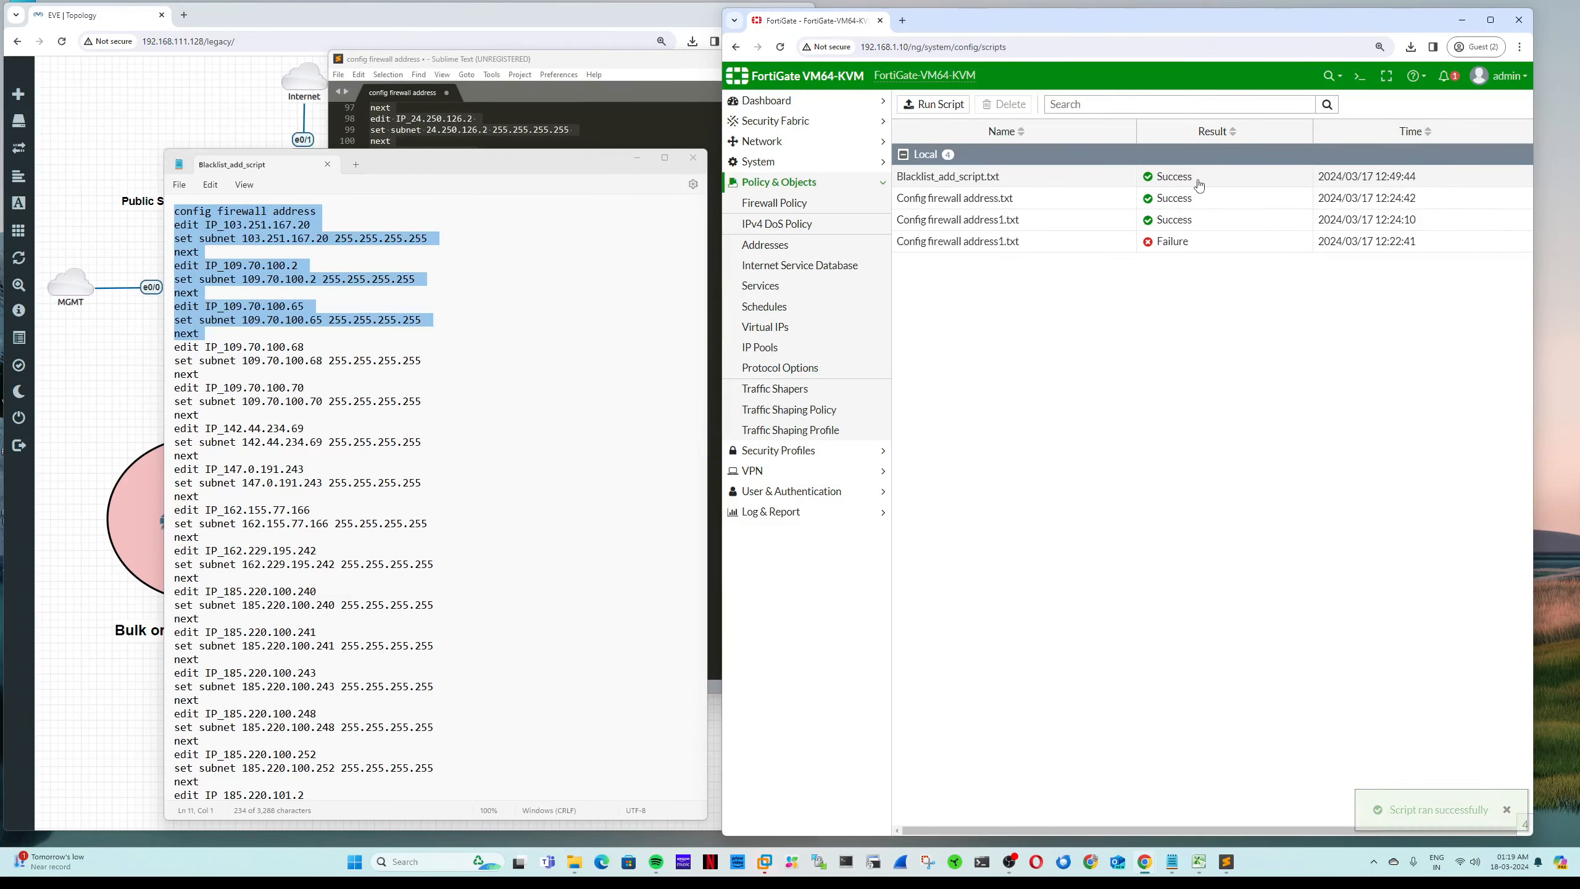
Step: Delete the failed run plus the Config firewall address.txt and address1.txt script entries
click(986, 244)
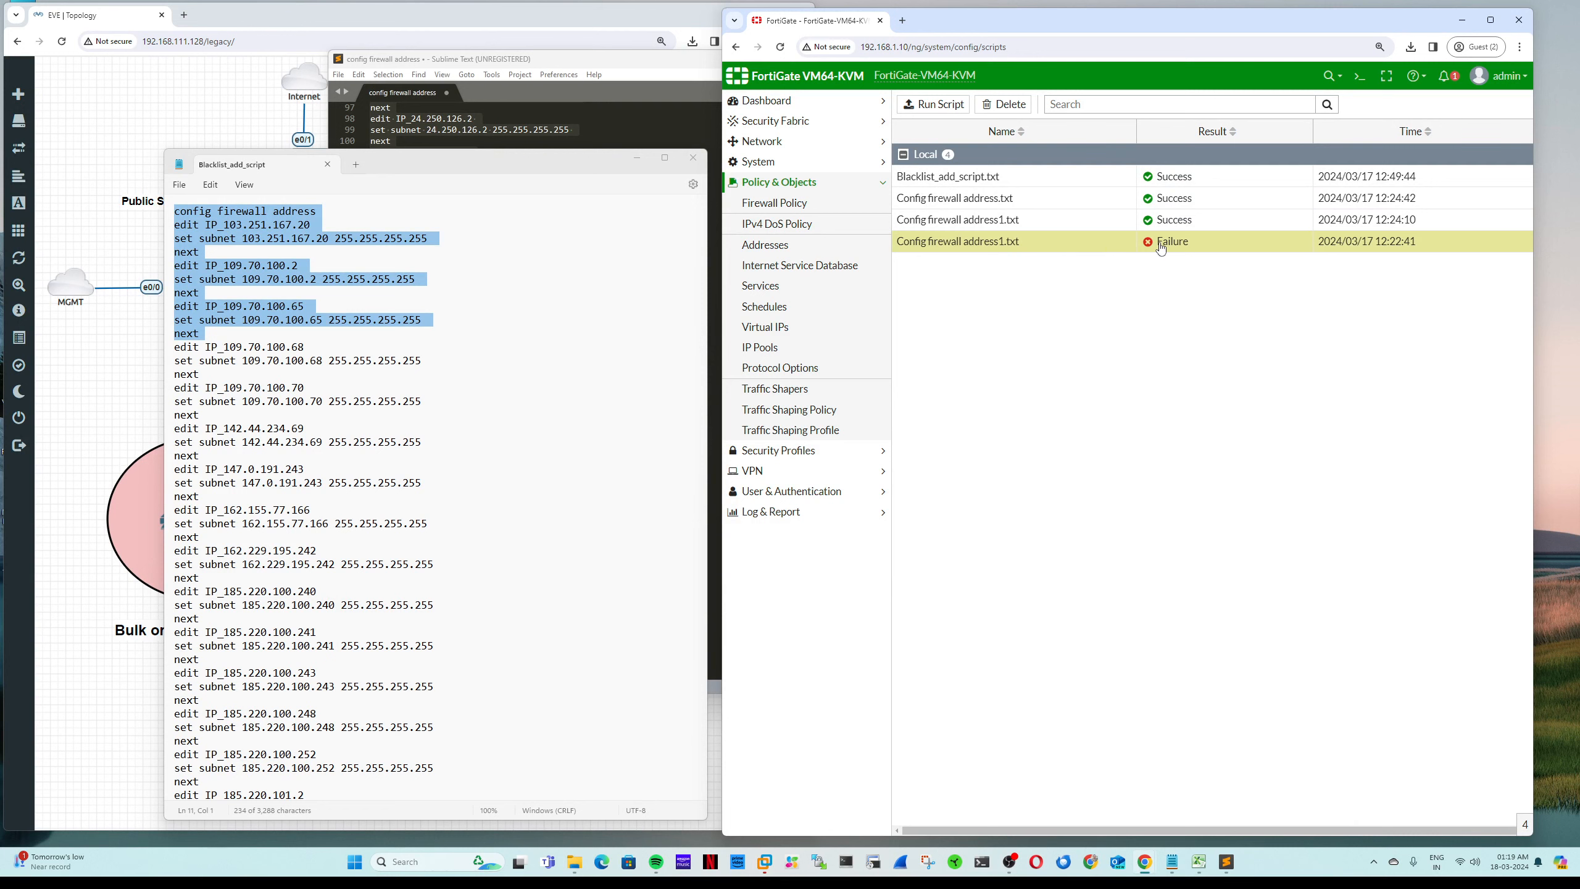
right_click(1045, 252)
click(1070, 258)
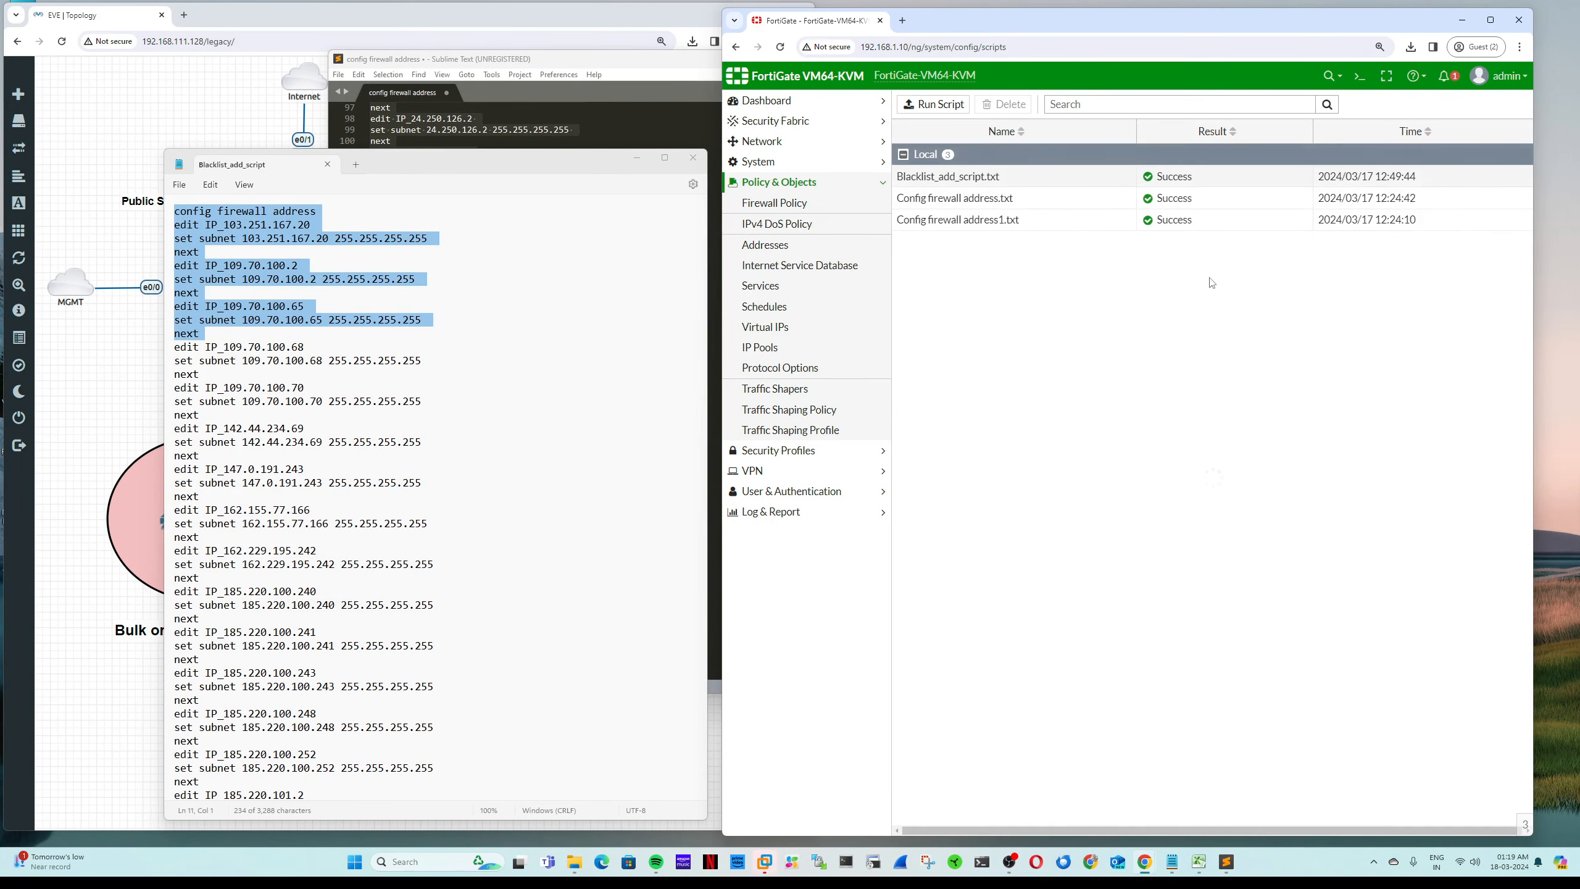
click(1051, 223)
right_click(1052, 223)
click(1078, 228)
right_click(1046, 202)
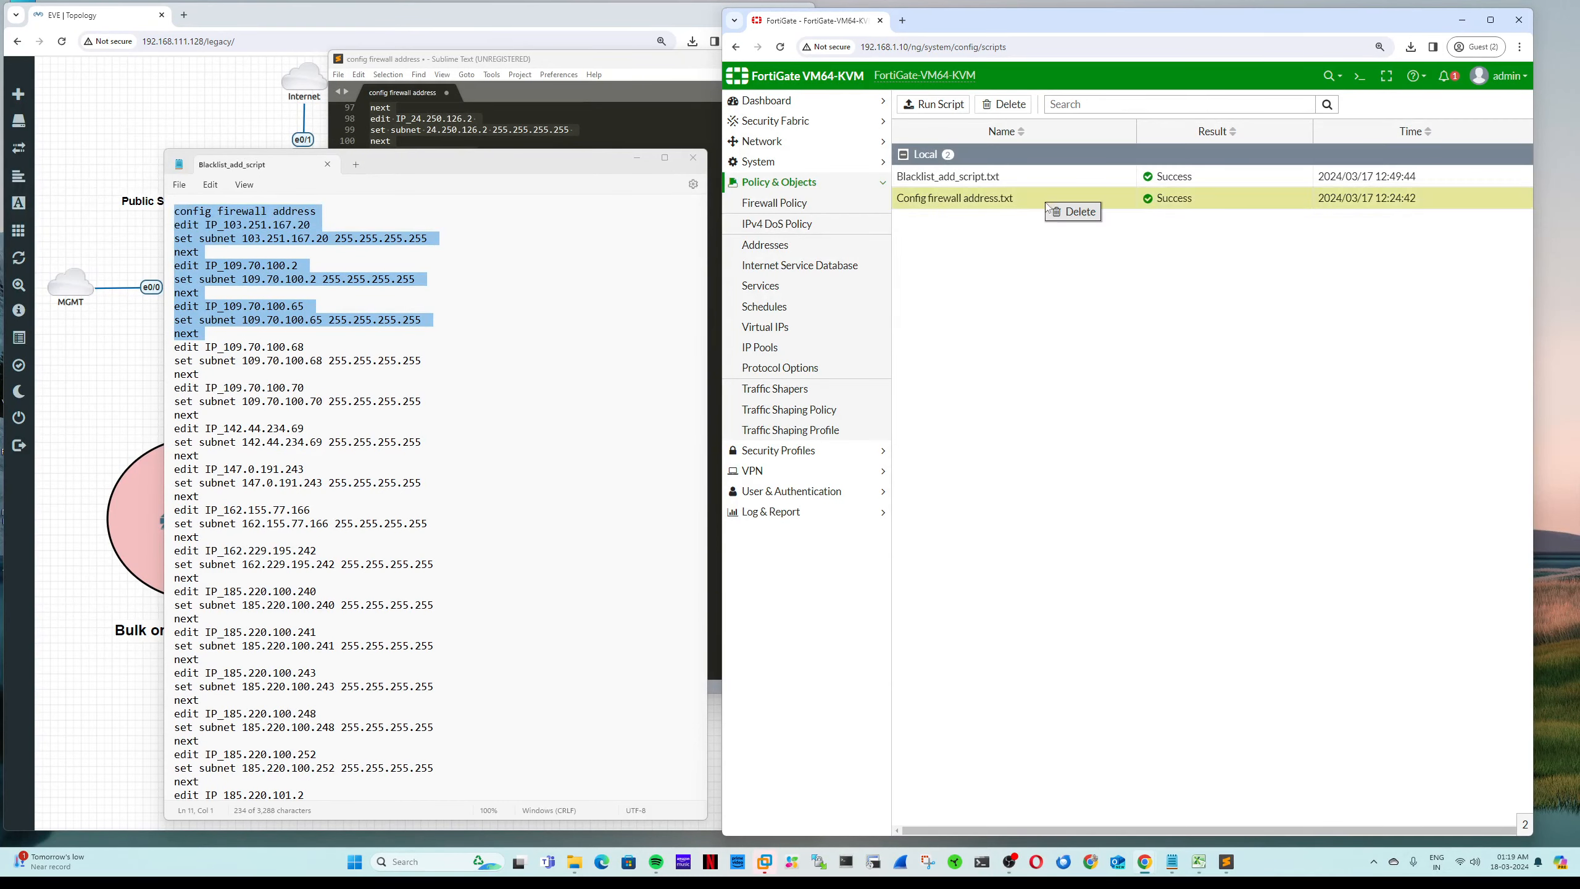
click(1072, 211)
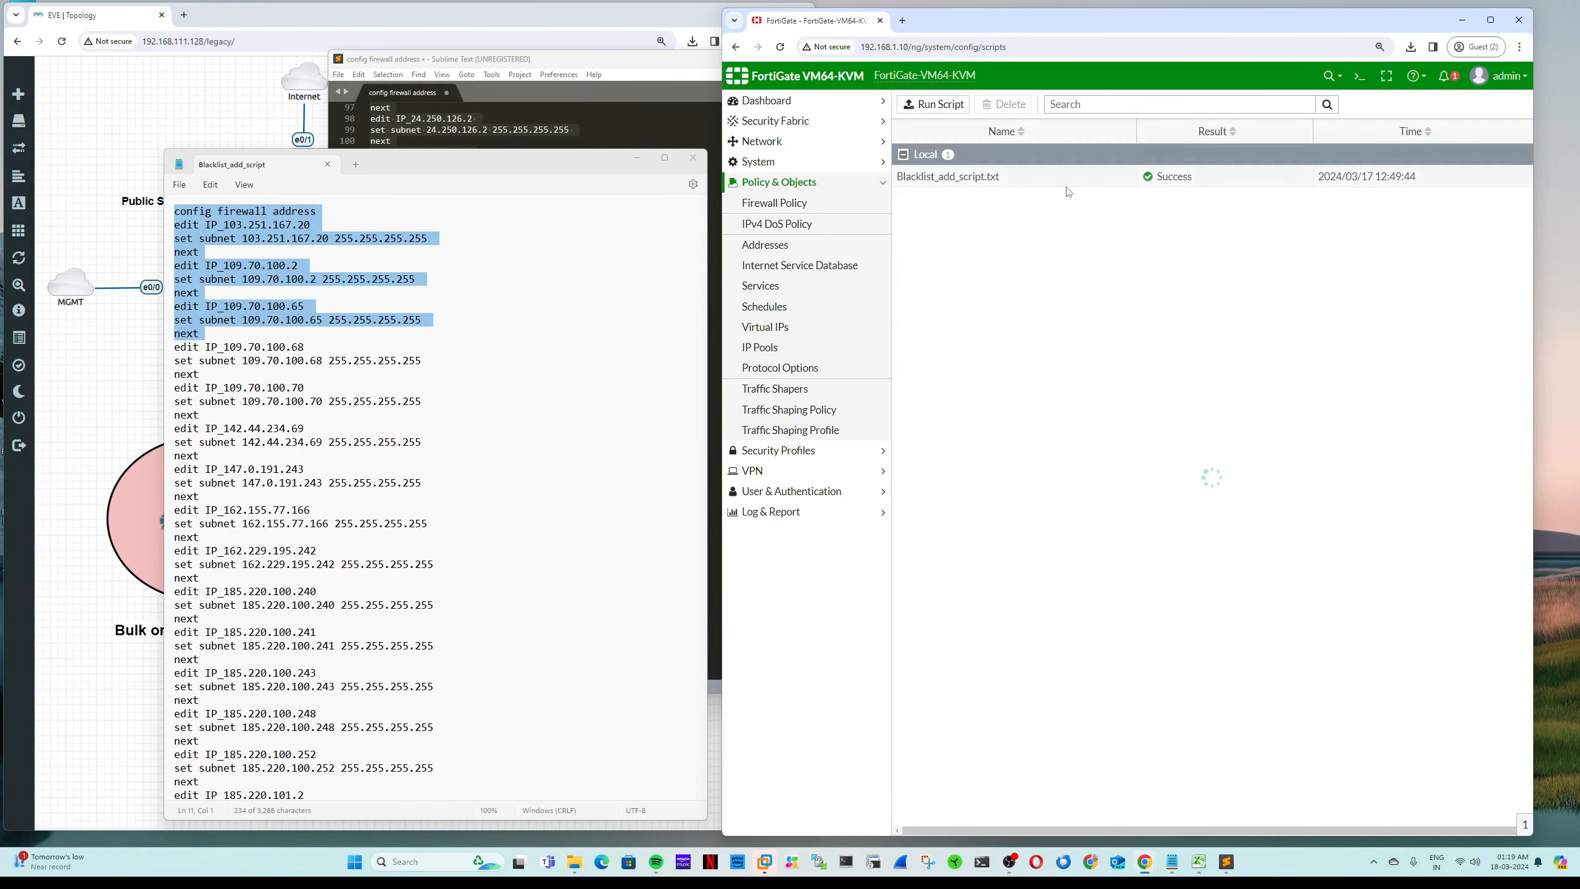
click(845, 247)
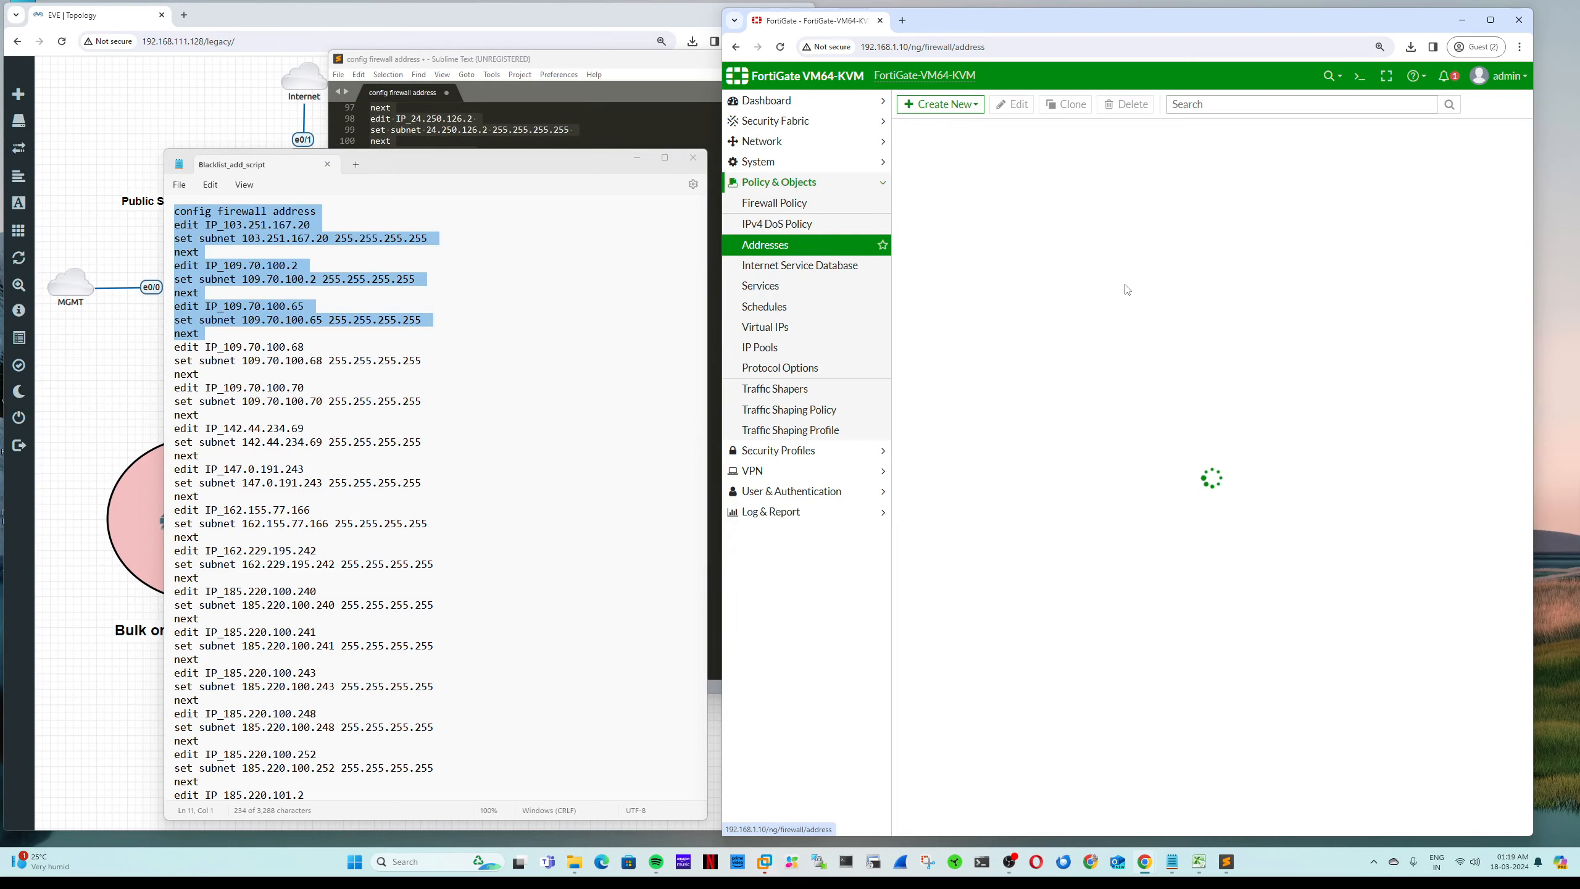
Step: Search Addresses for 103.251.167.20, copied from line 2 of the script
scroll(1126, 289, down, 7)
click(369, 384)
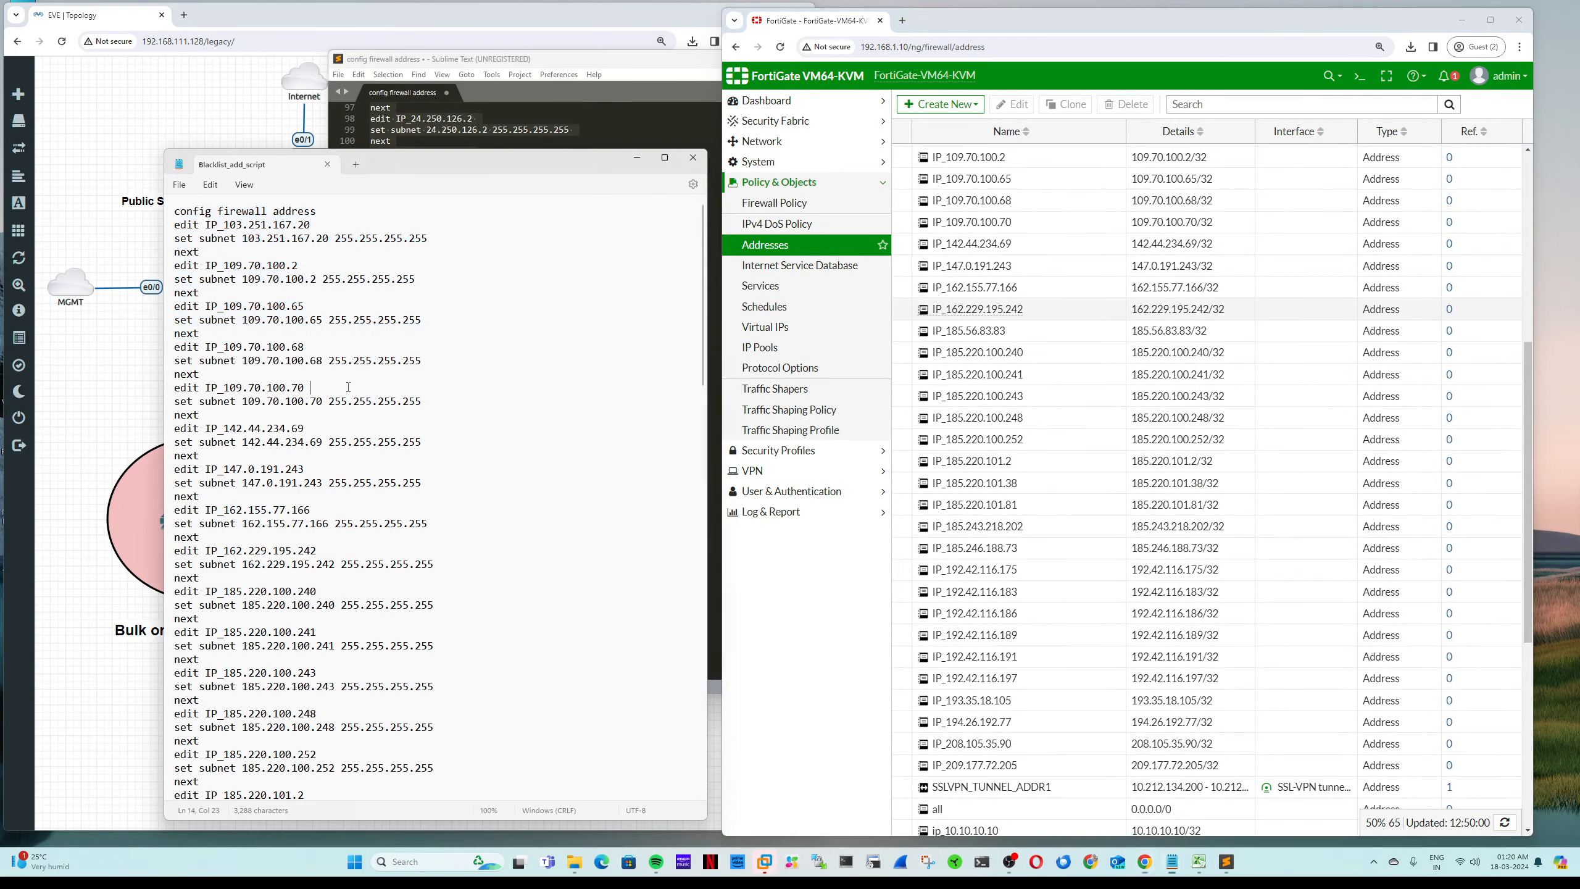
drag(317, 225, 224, 227)
key(ctrl+c)
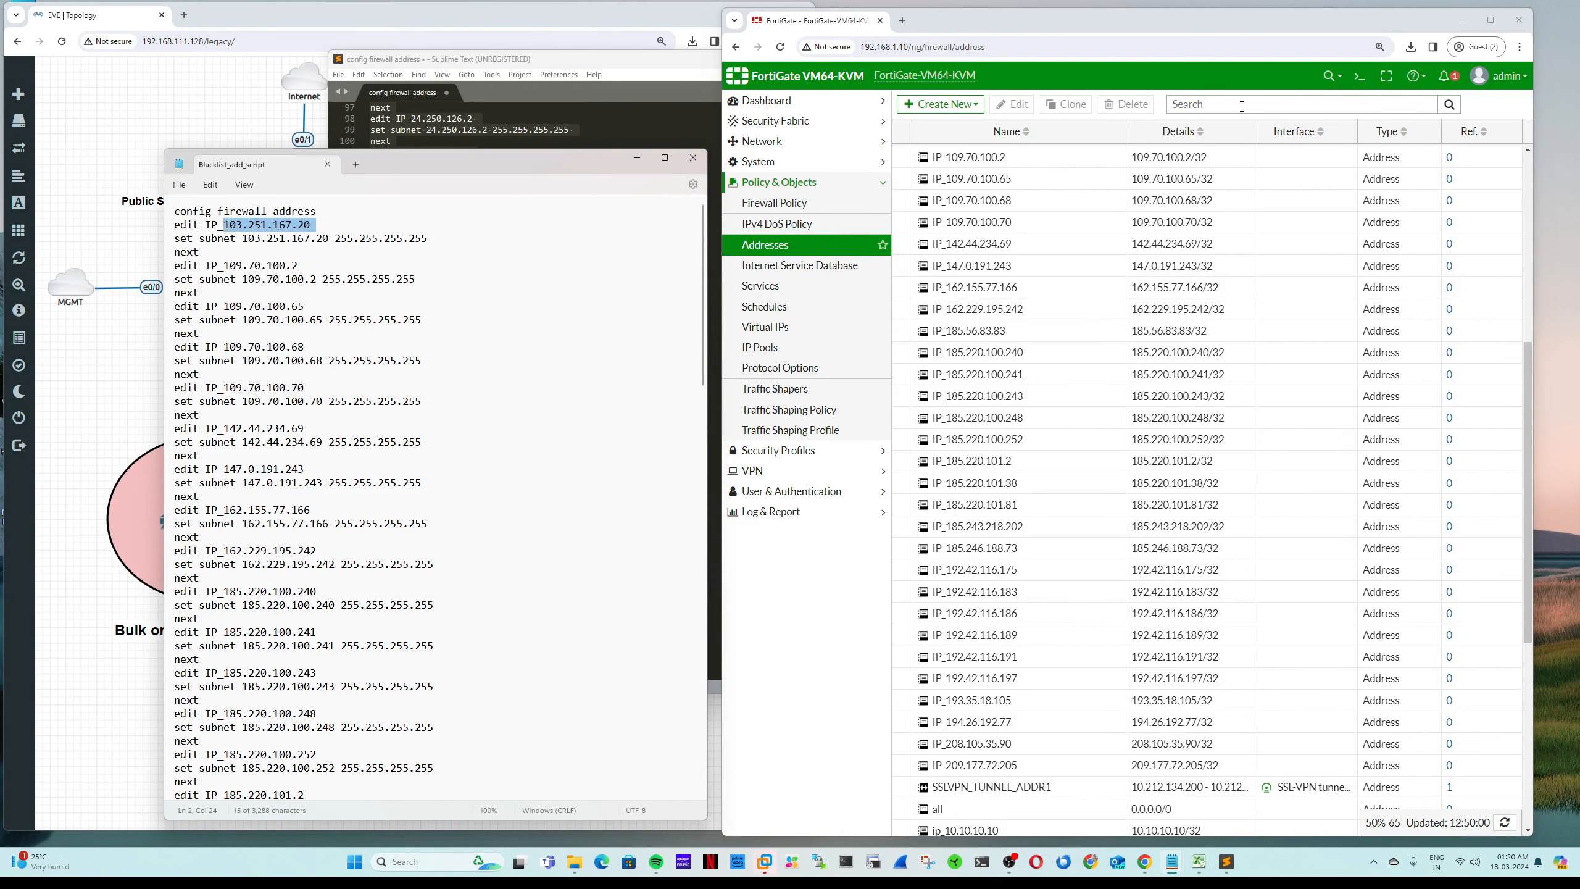
click(1300, 104)
key(ctrl+v)
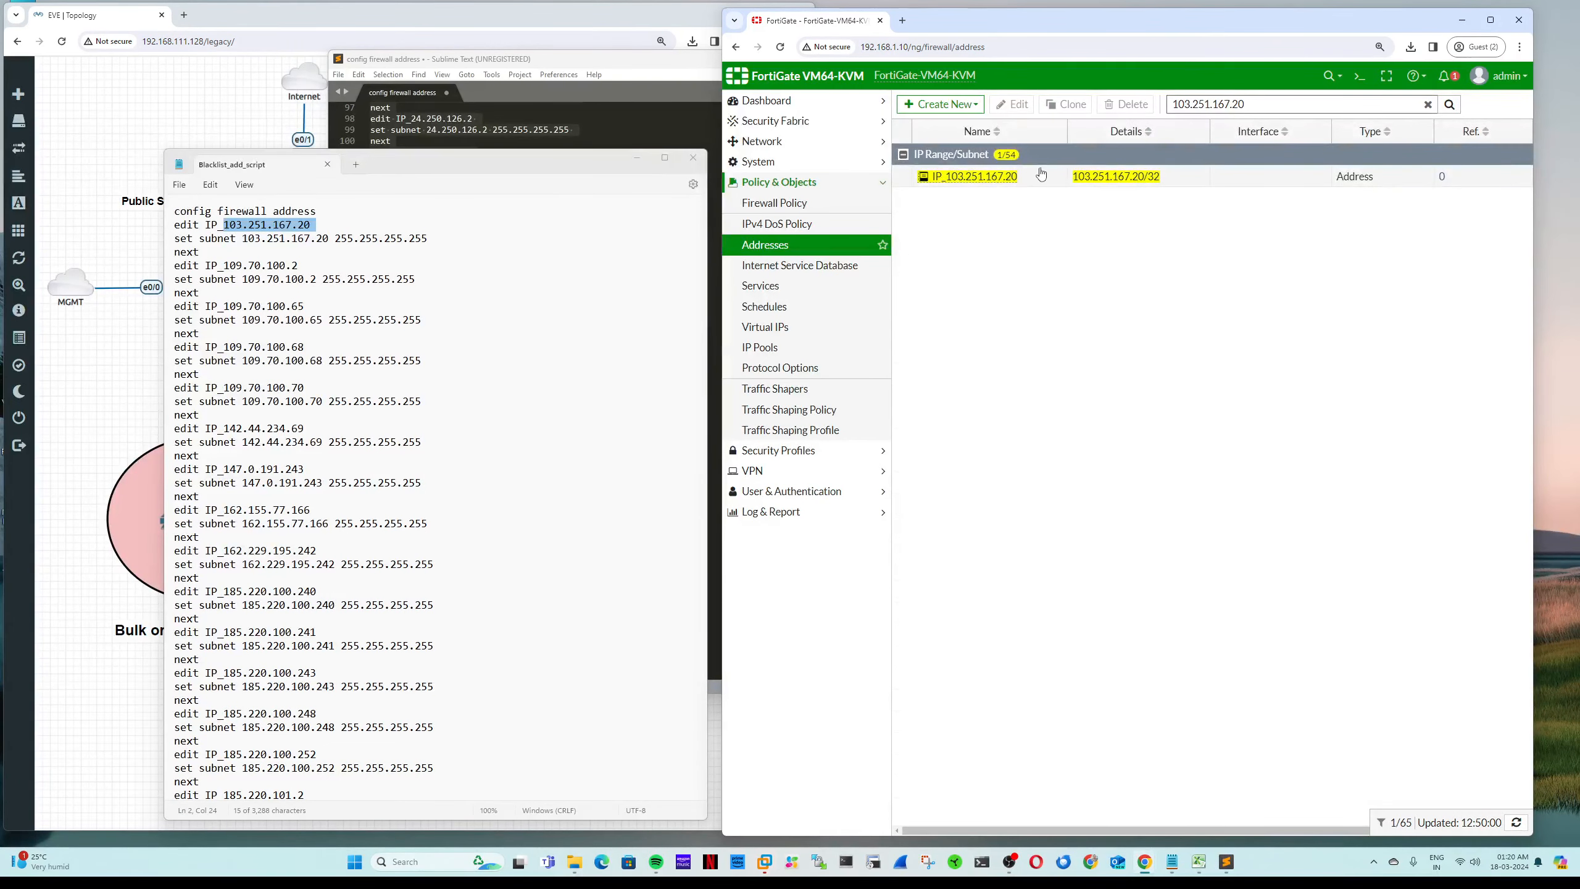
Step: Filter Addresses for the script's last IP, 74.143.149.122
click(335, 565)
scroll(334, 565, down, 20)
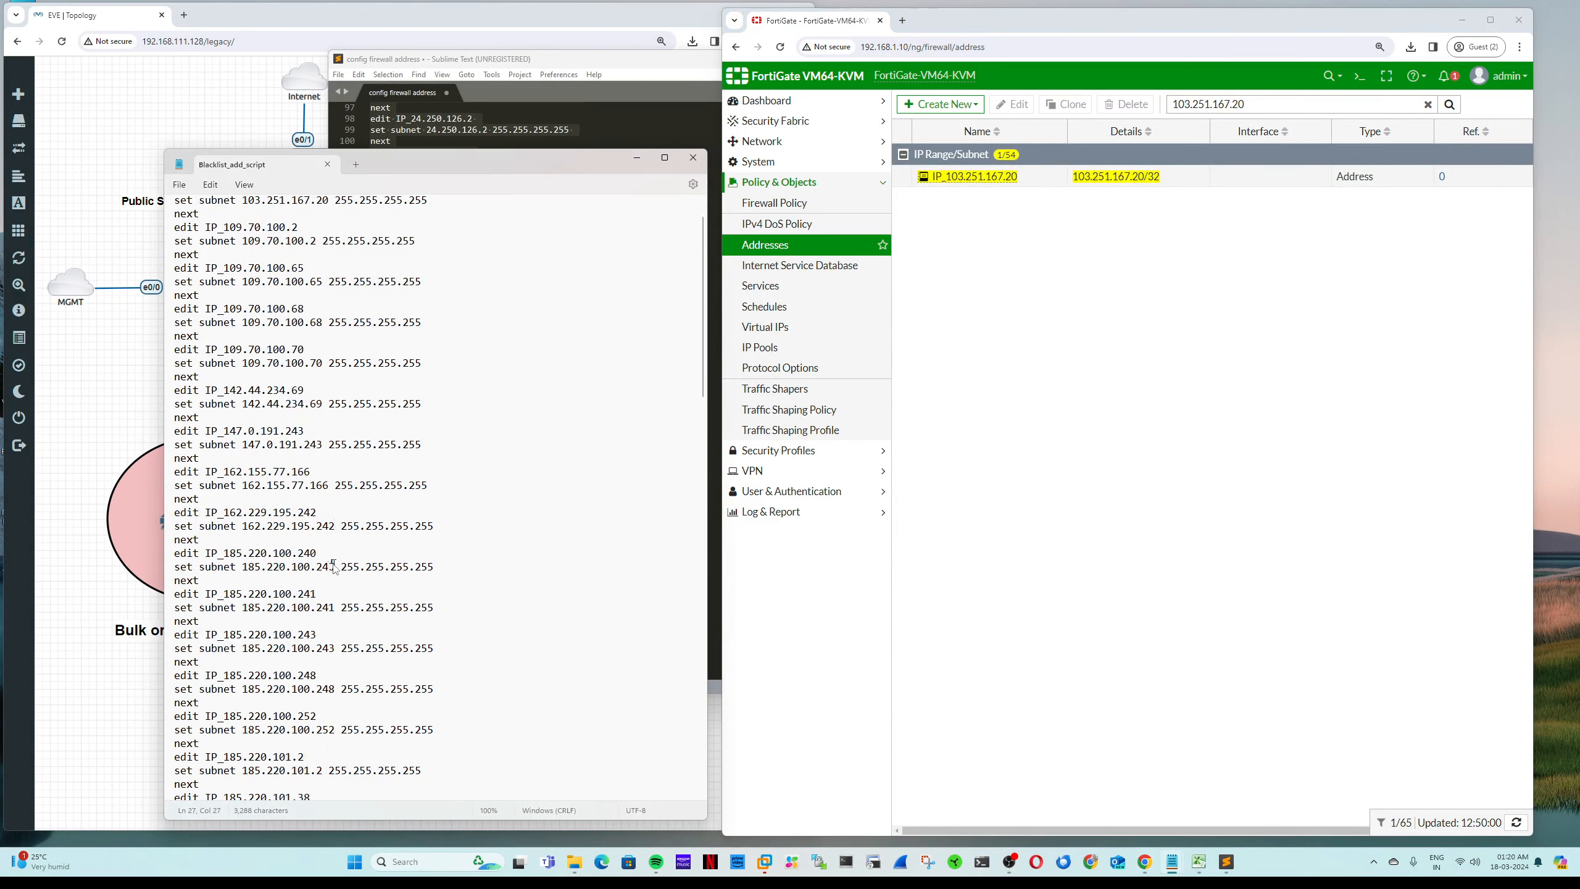
drag(318, 739, 220, 746)
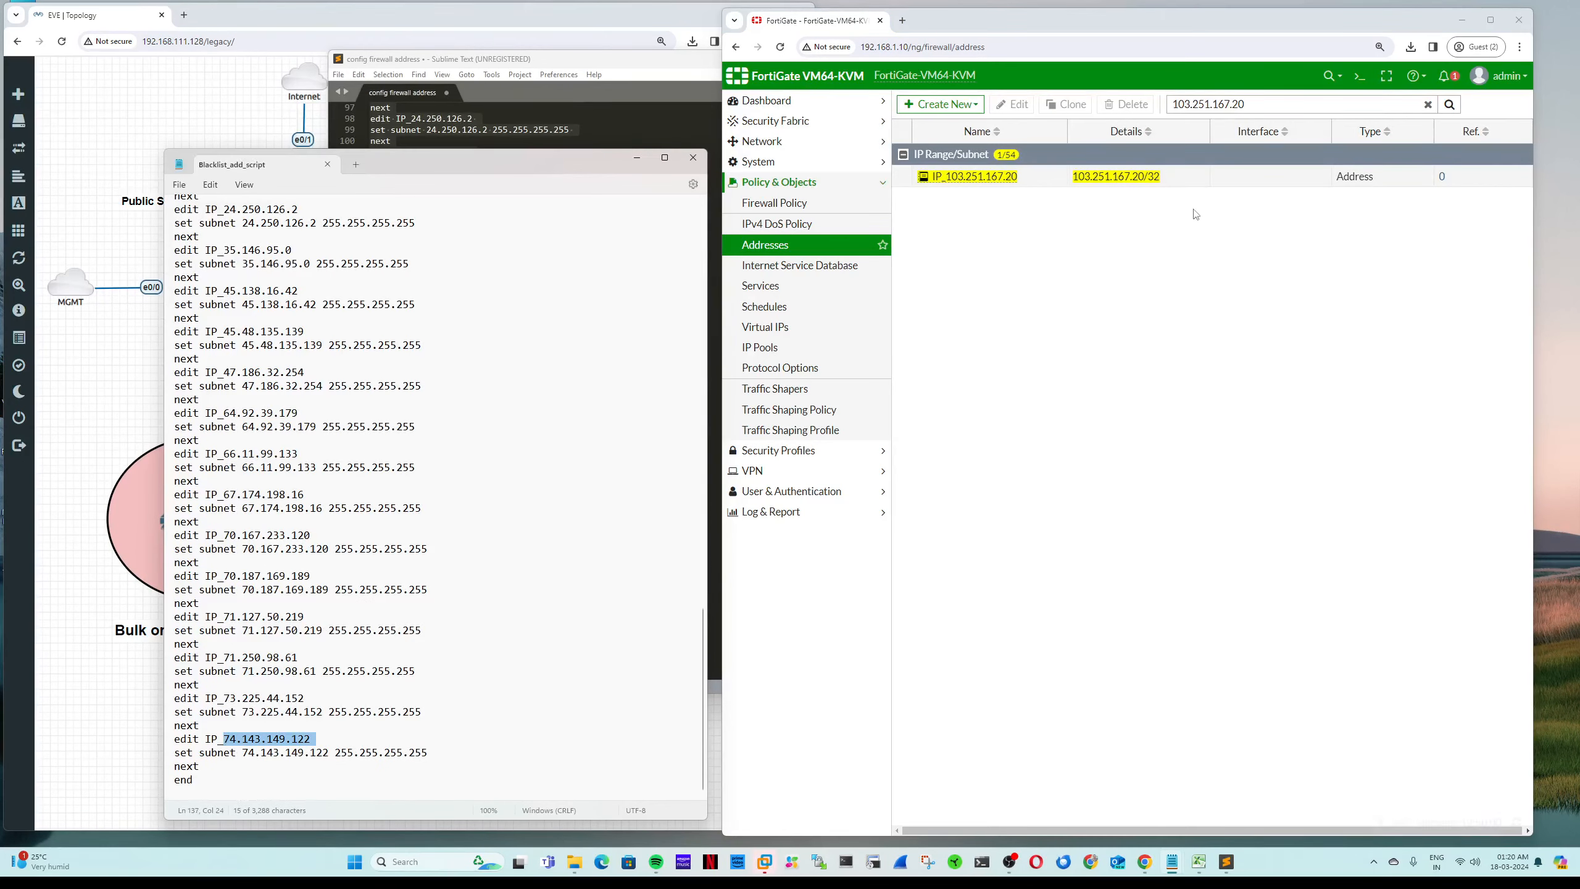
click(1243, 106)
key(ctrl+a)
key(ctrl+v)
key(Return)
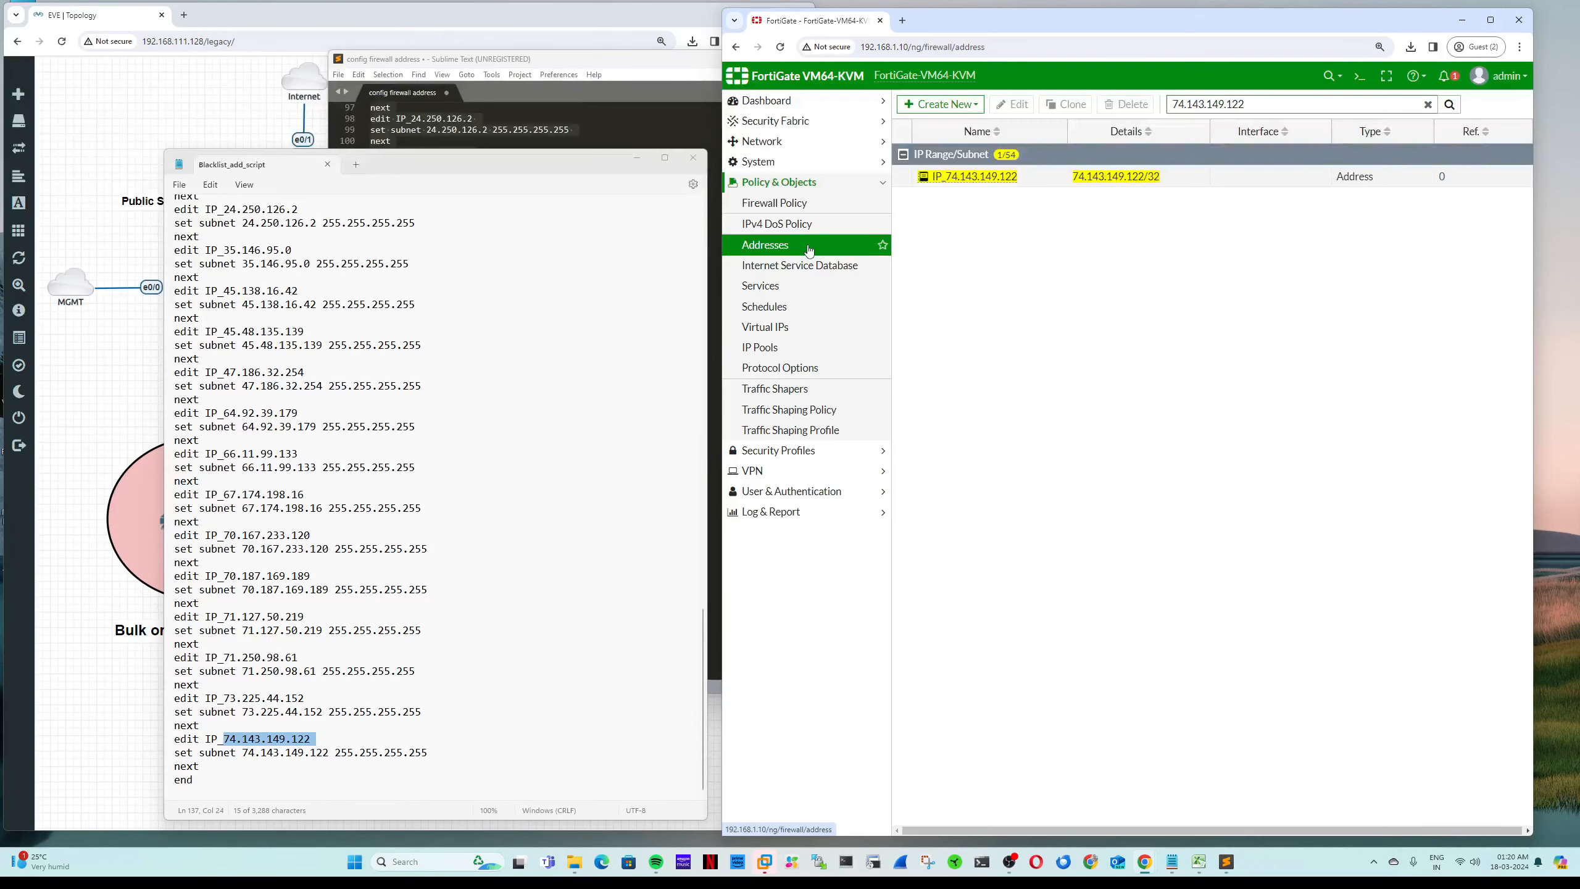
Step: Clear the search and reload the full Addresses list
drag(1246, 104, 1148, 99)
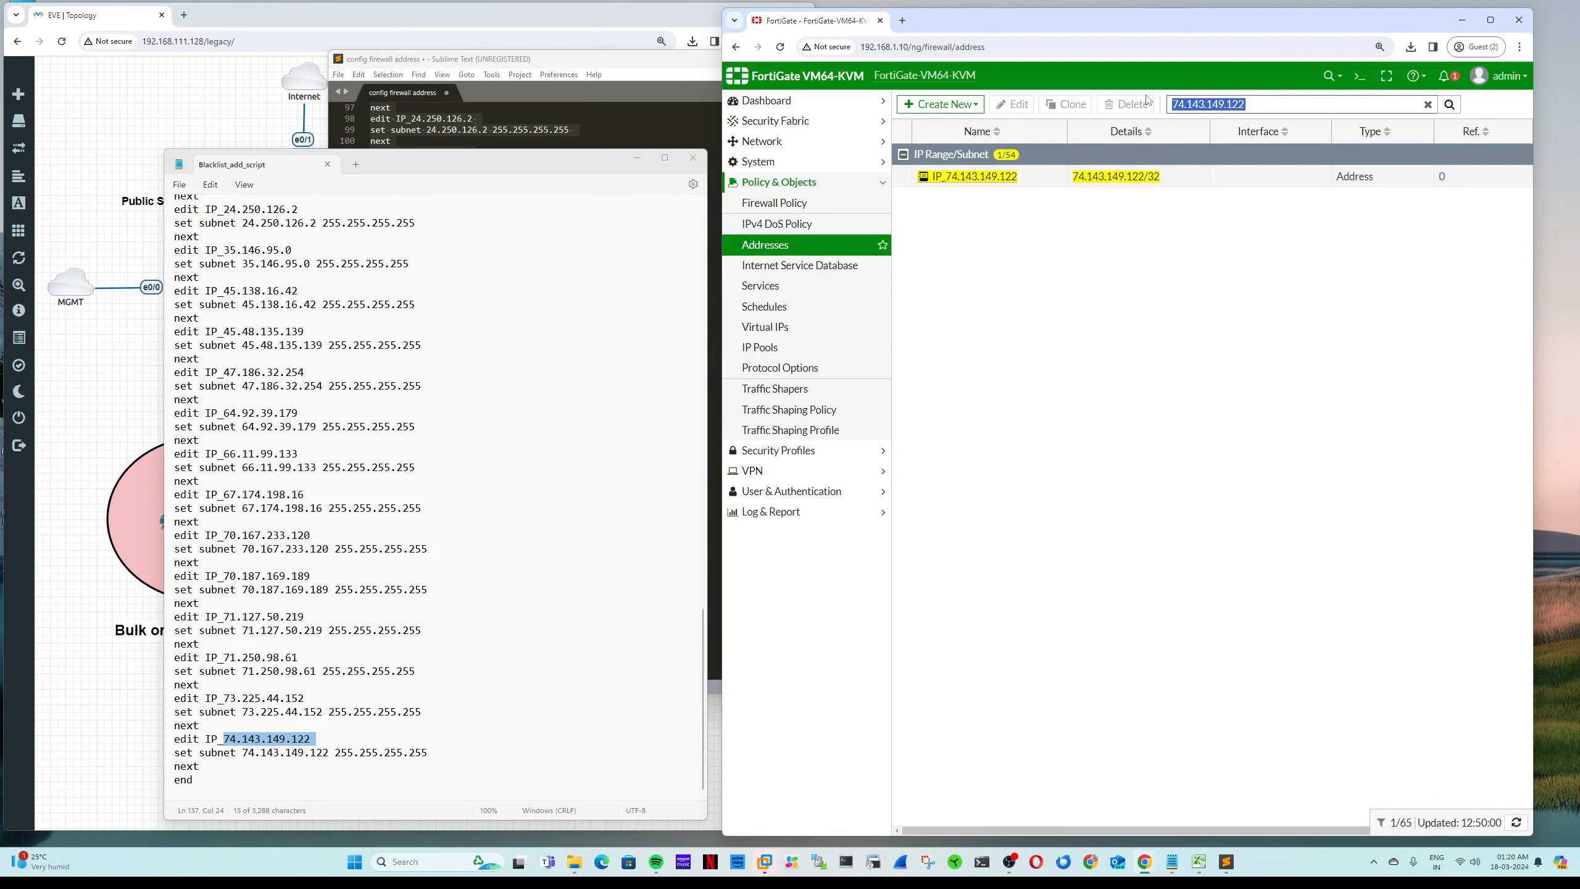
key(BackSpace)
click(810, 247)
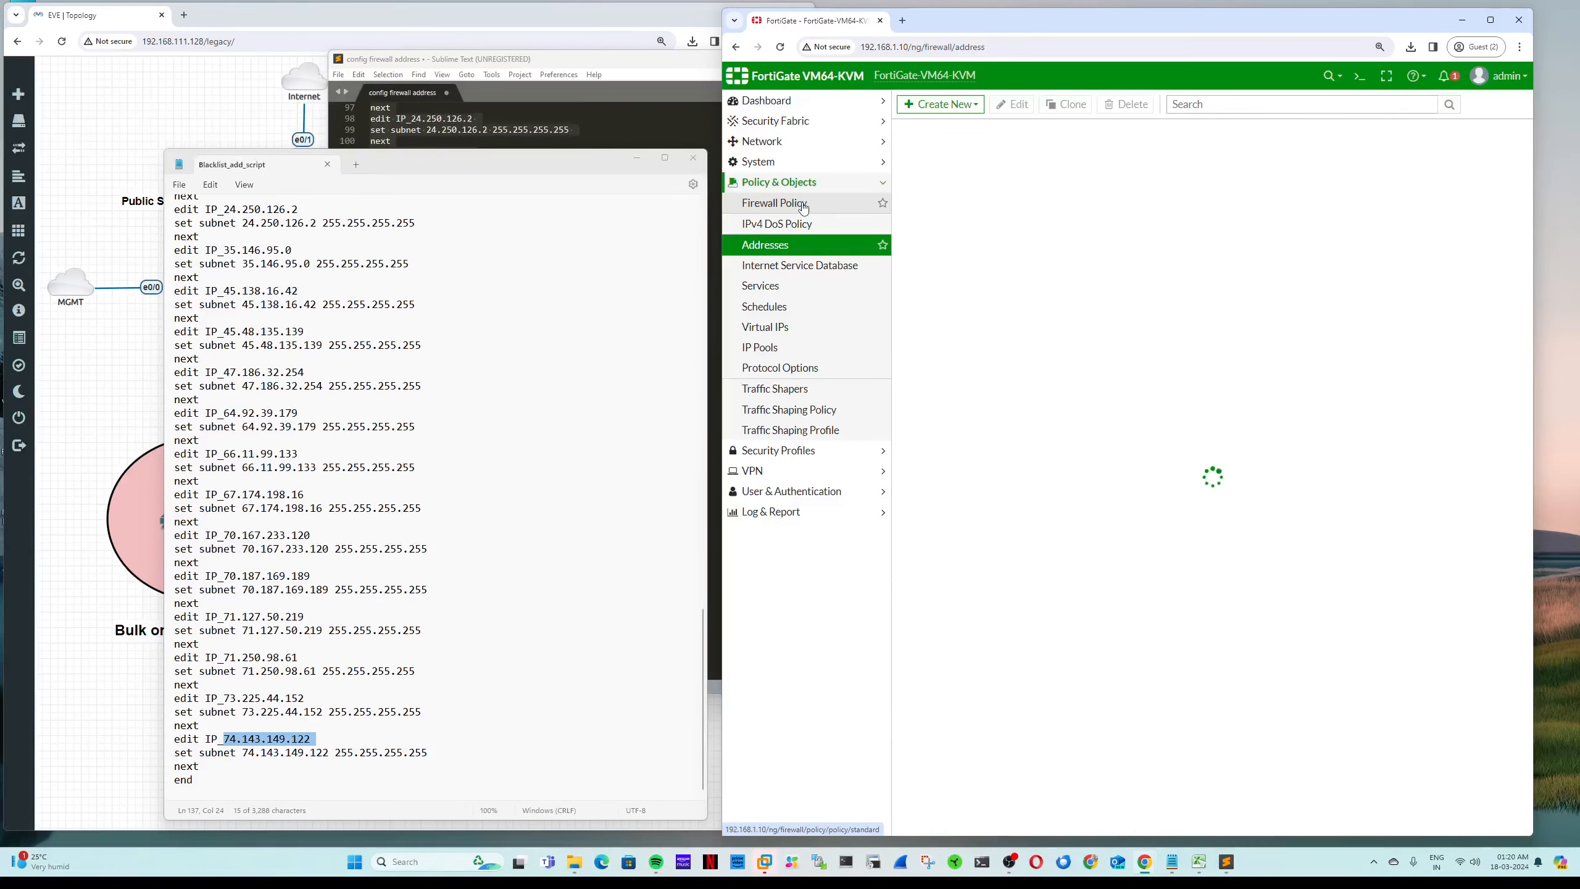
click(1359, 75)
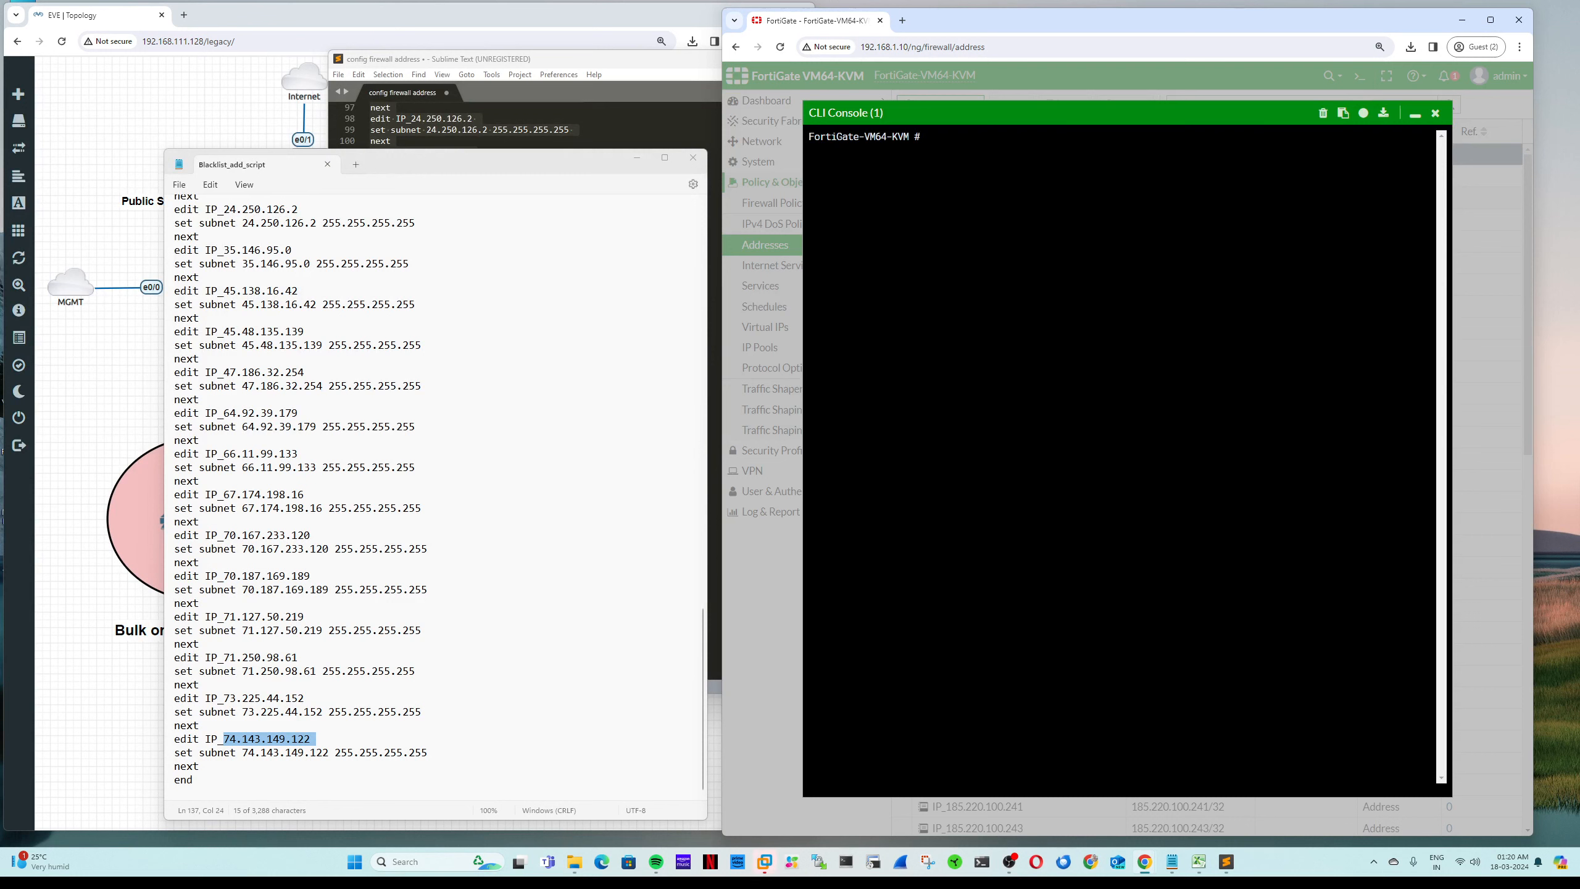
Step: Enter config firewall addrgrp and show the existing address groups
text(config firewall addrgrp6)
key(BackSpace)
key(BackSpace)
key(BackSpace)
key(BackSpace)
key(BackSpace)
key(BackSpace)
key(BackSpace)
key(BackSpace)
text(addrgrp)
key(Return)
text(show)
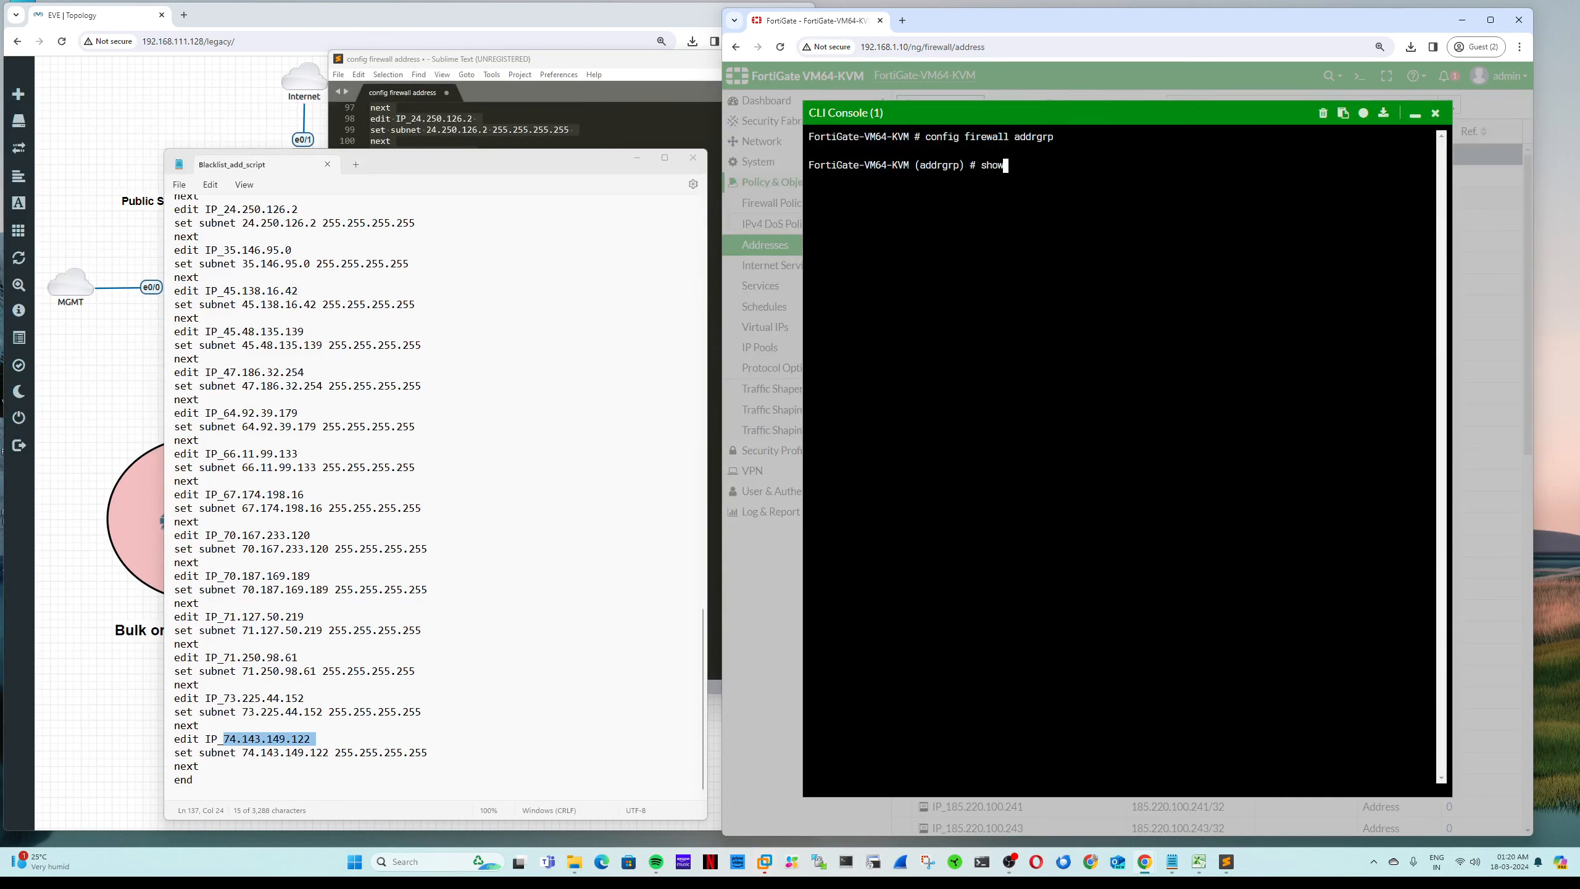
key(Return)
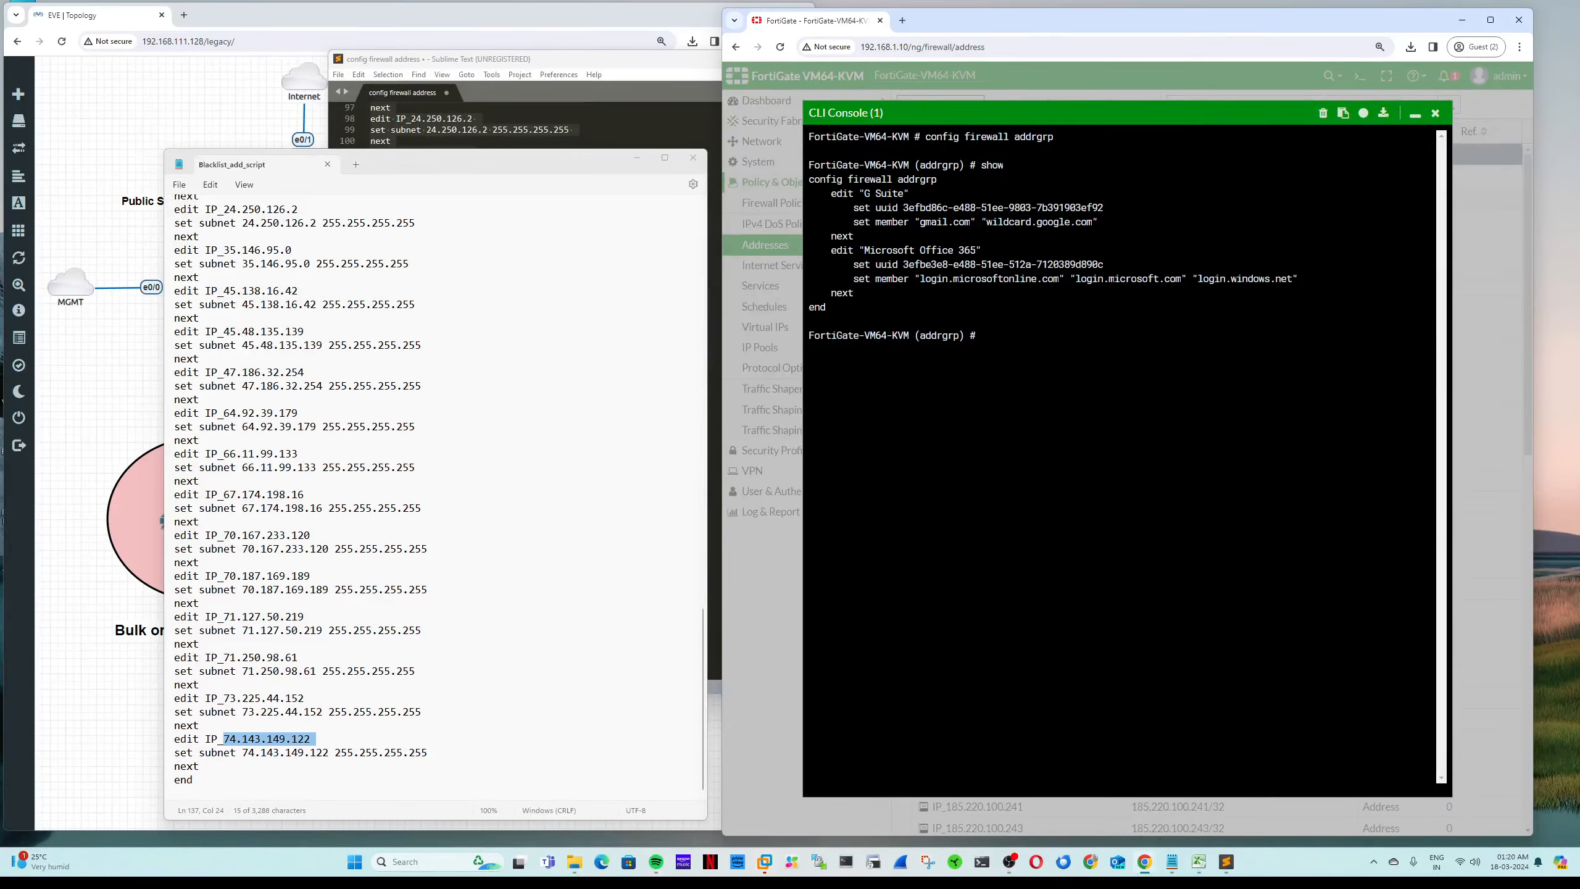
drag(809, 179, 998, 264)
click(873, 193)
Step: Create group Blacklisted_IPs with member IP_103.251.167.20 and end the configuration
text(edit Blacklisted_IPS)
key(Return)
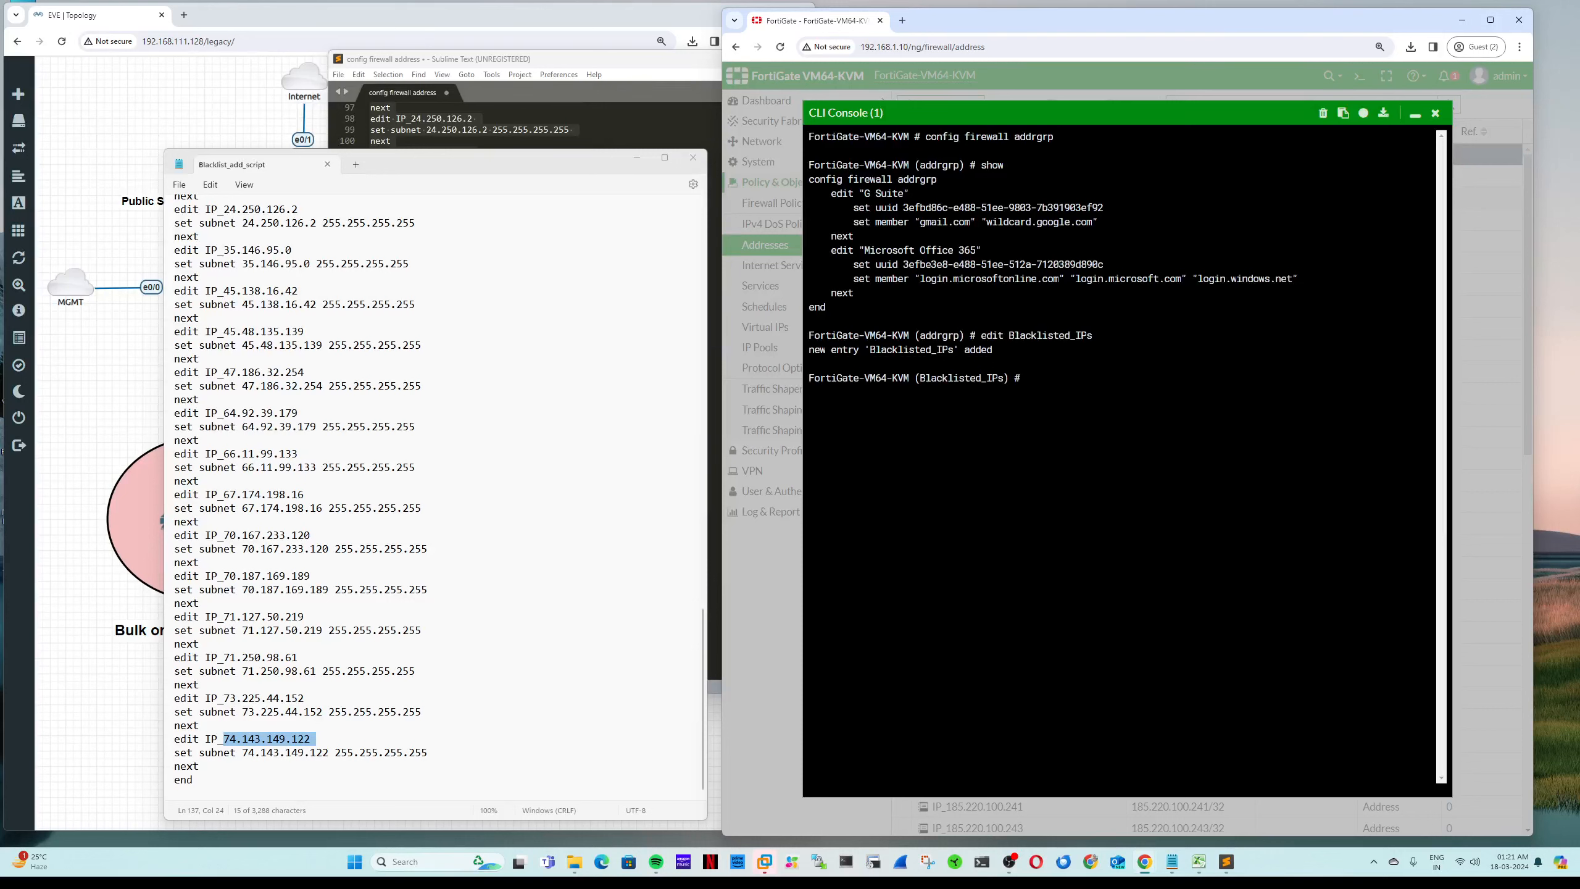
text(set member)
scroll(436, 498, up, 20)
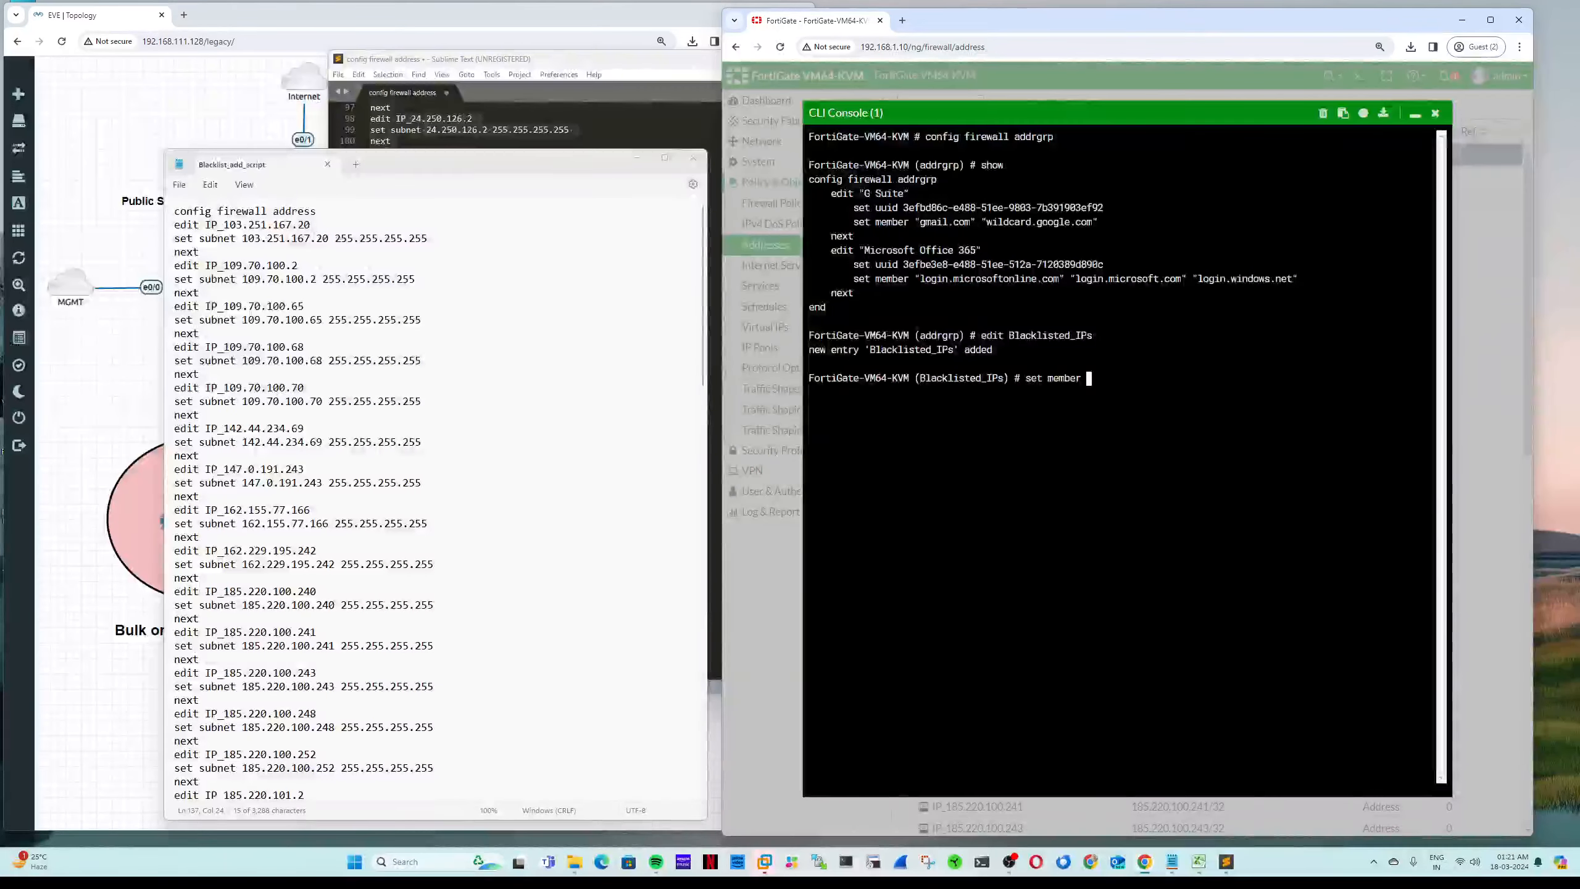
double_click(210, 226)
key(ctrl+c)
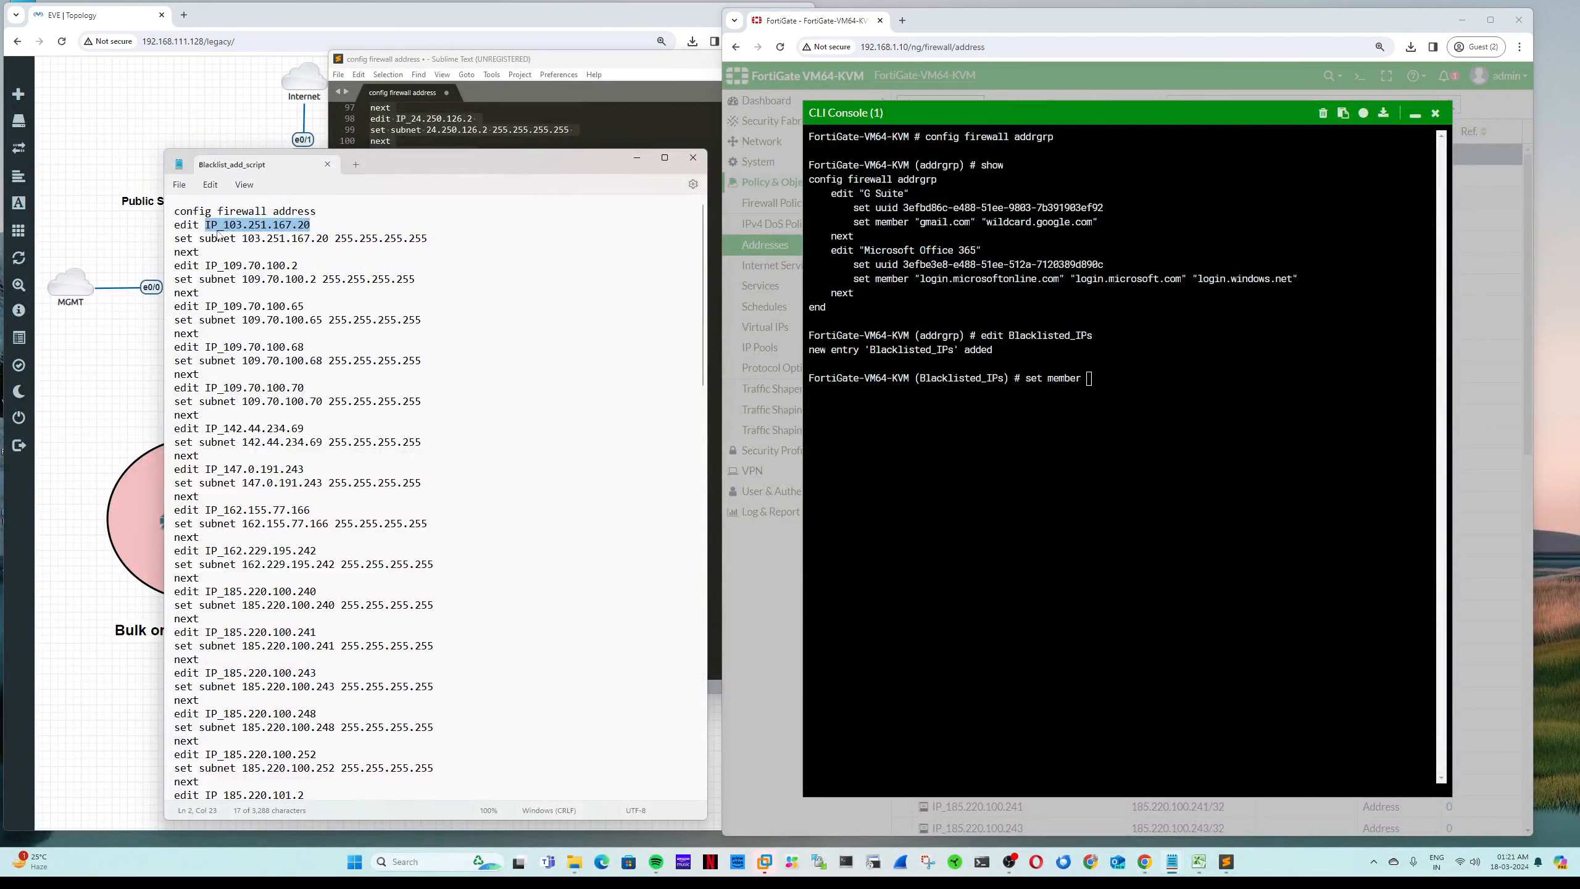
right_click(1129, 386)
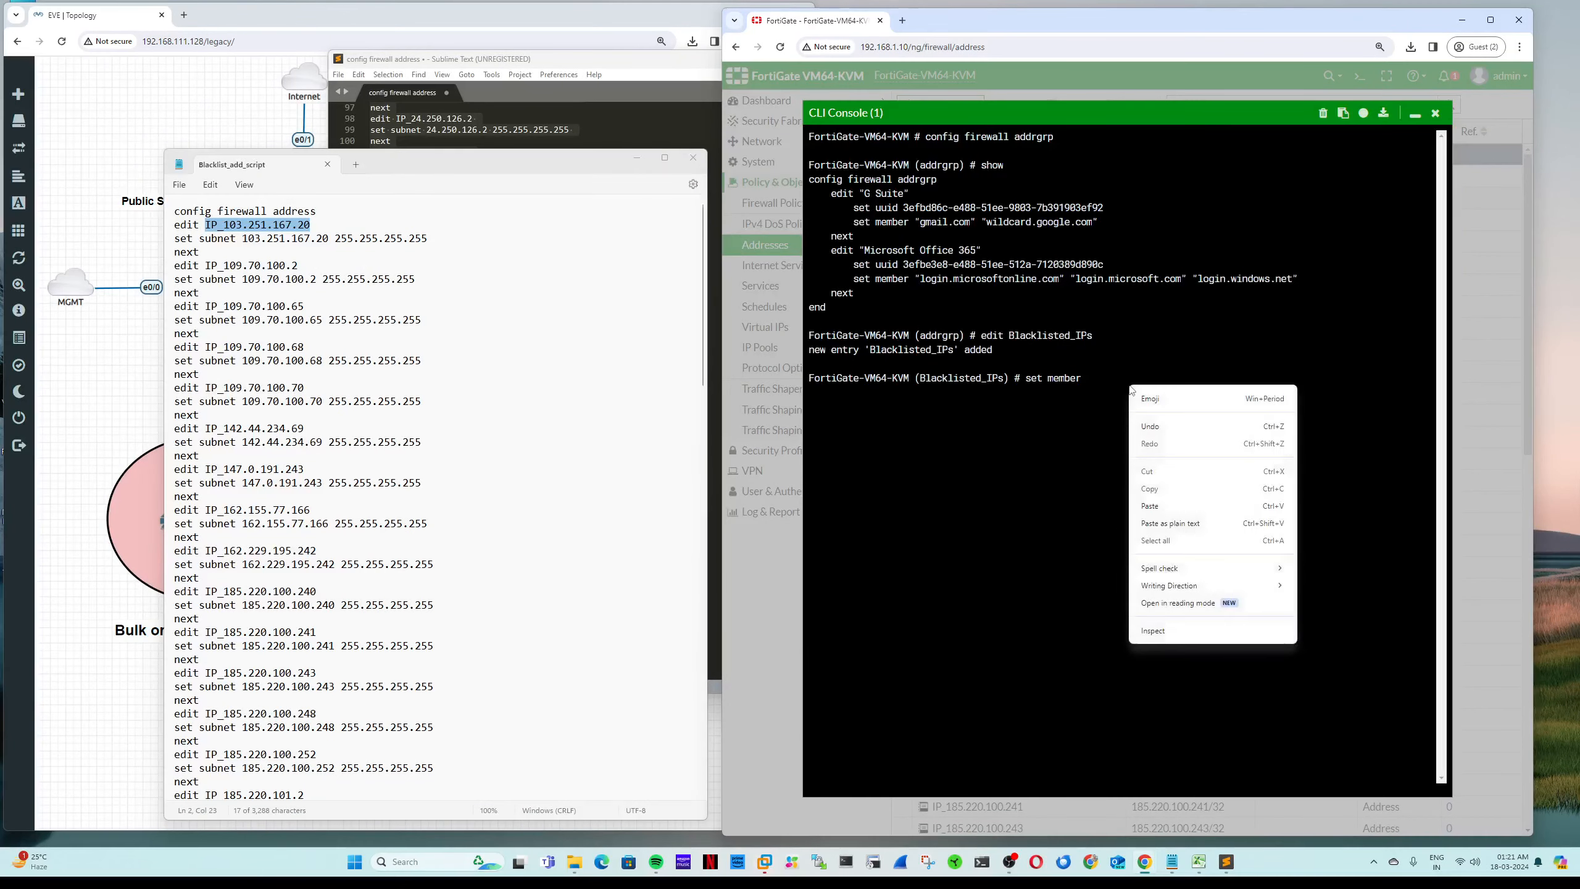
click(1155, 507)
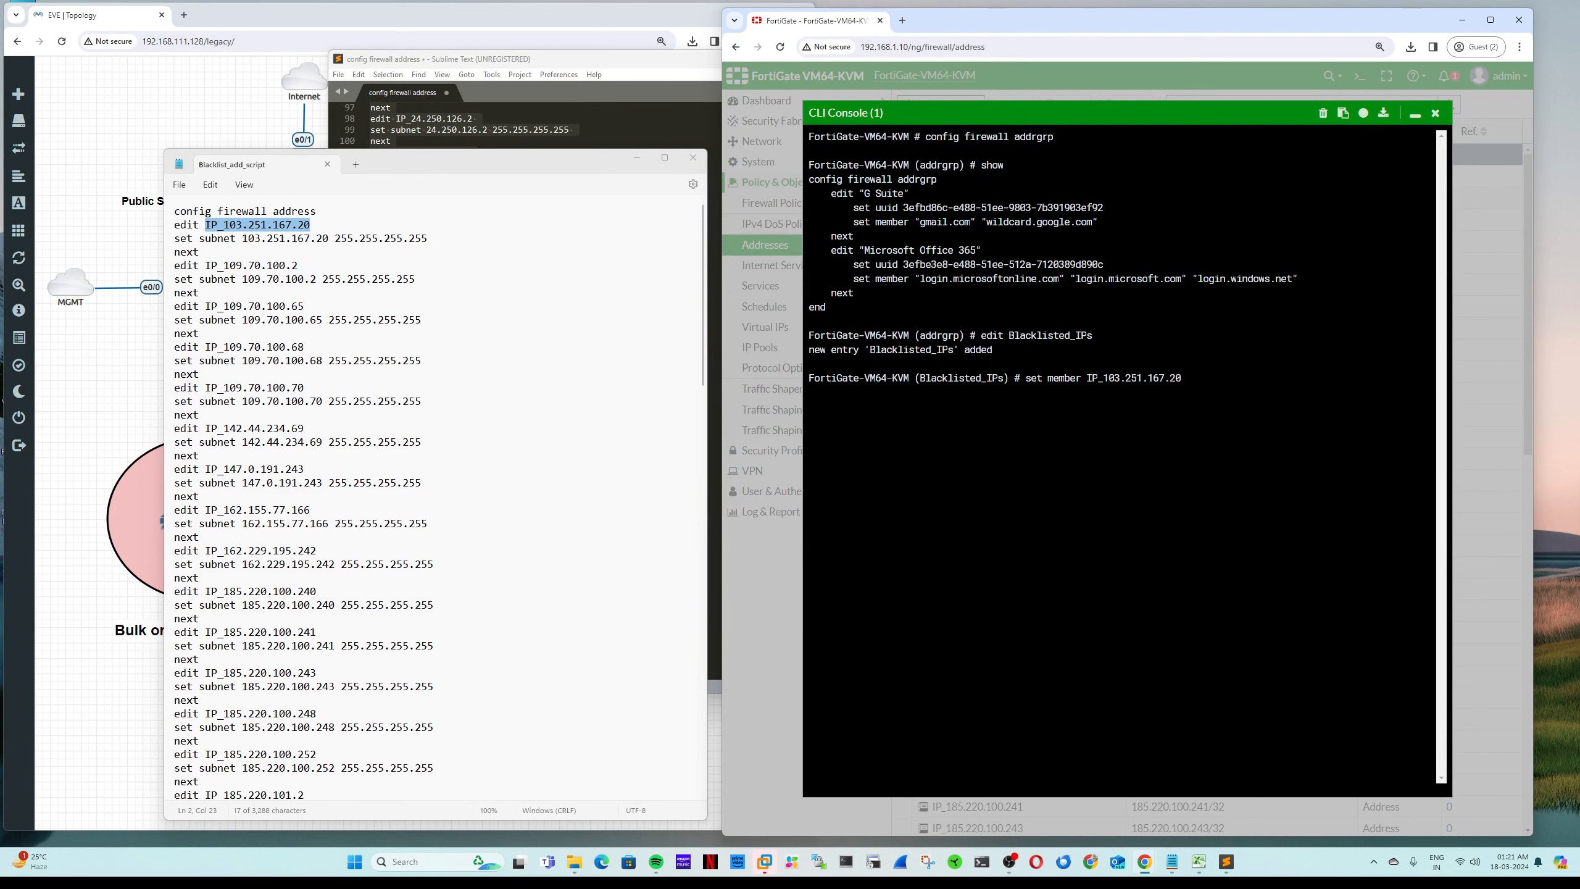
key(Return)
text(end)
key(Return)
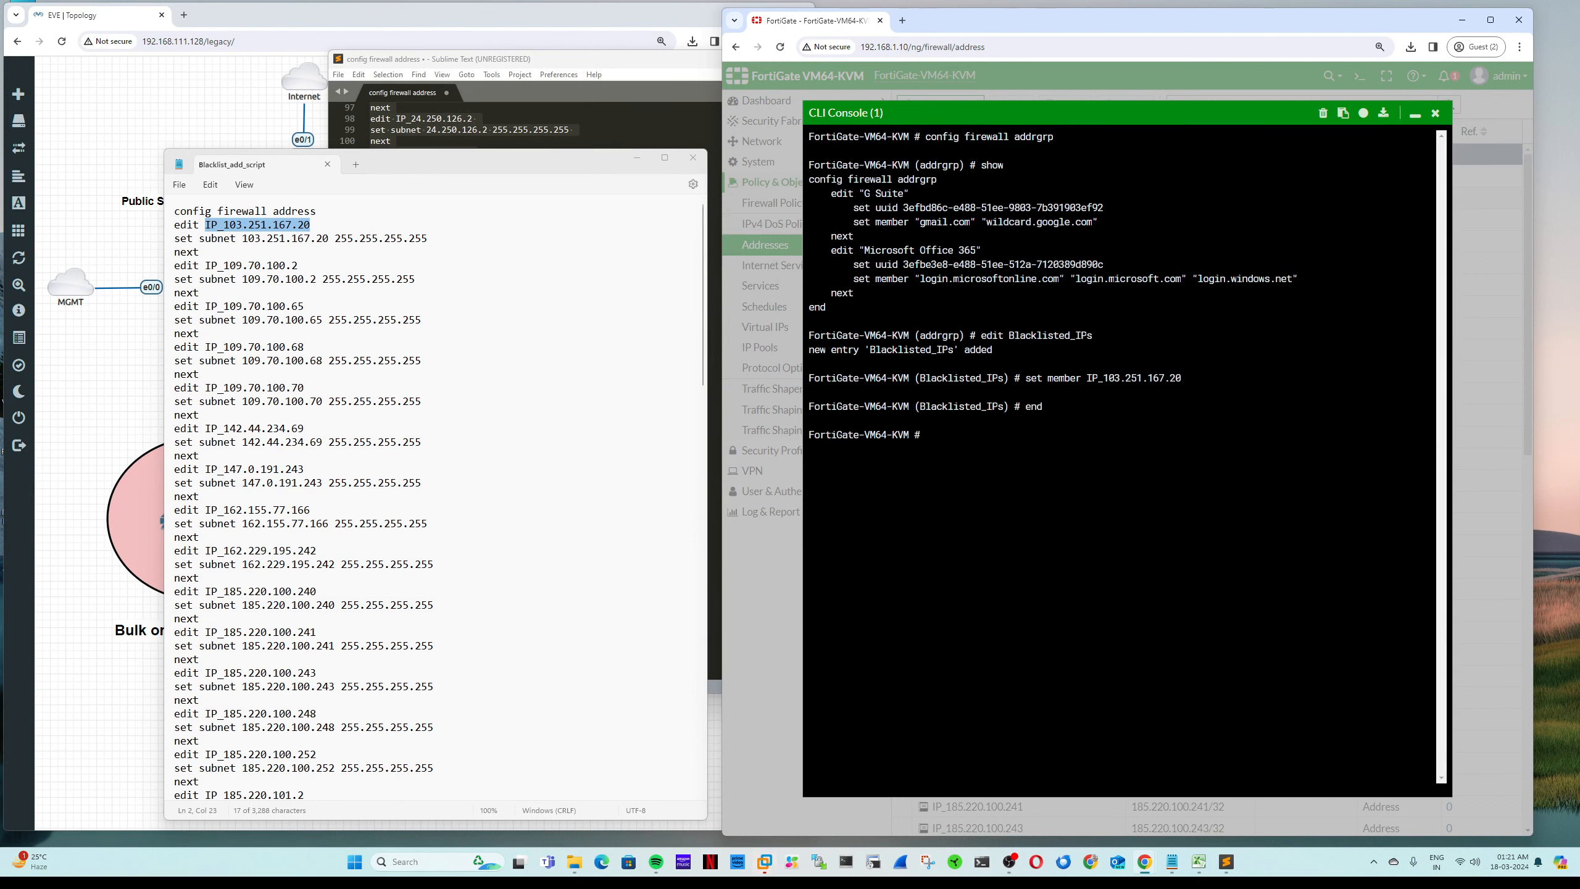
drag(1009, 336, 1097, 336)
Step: Reload the Addresses list and search it for IP_103.251.167.20
click(1435, 113)
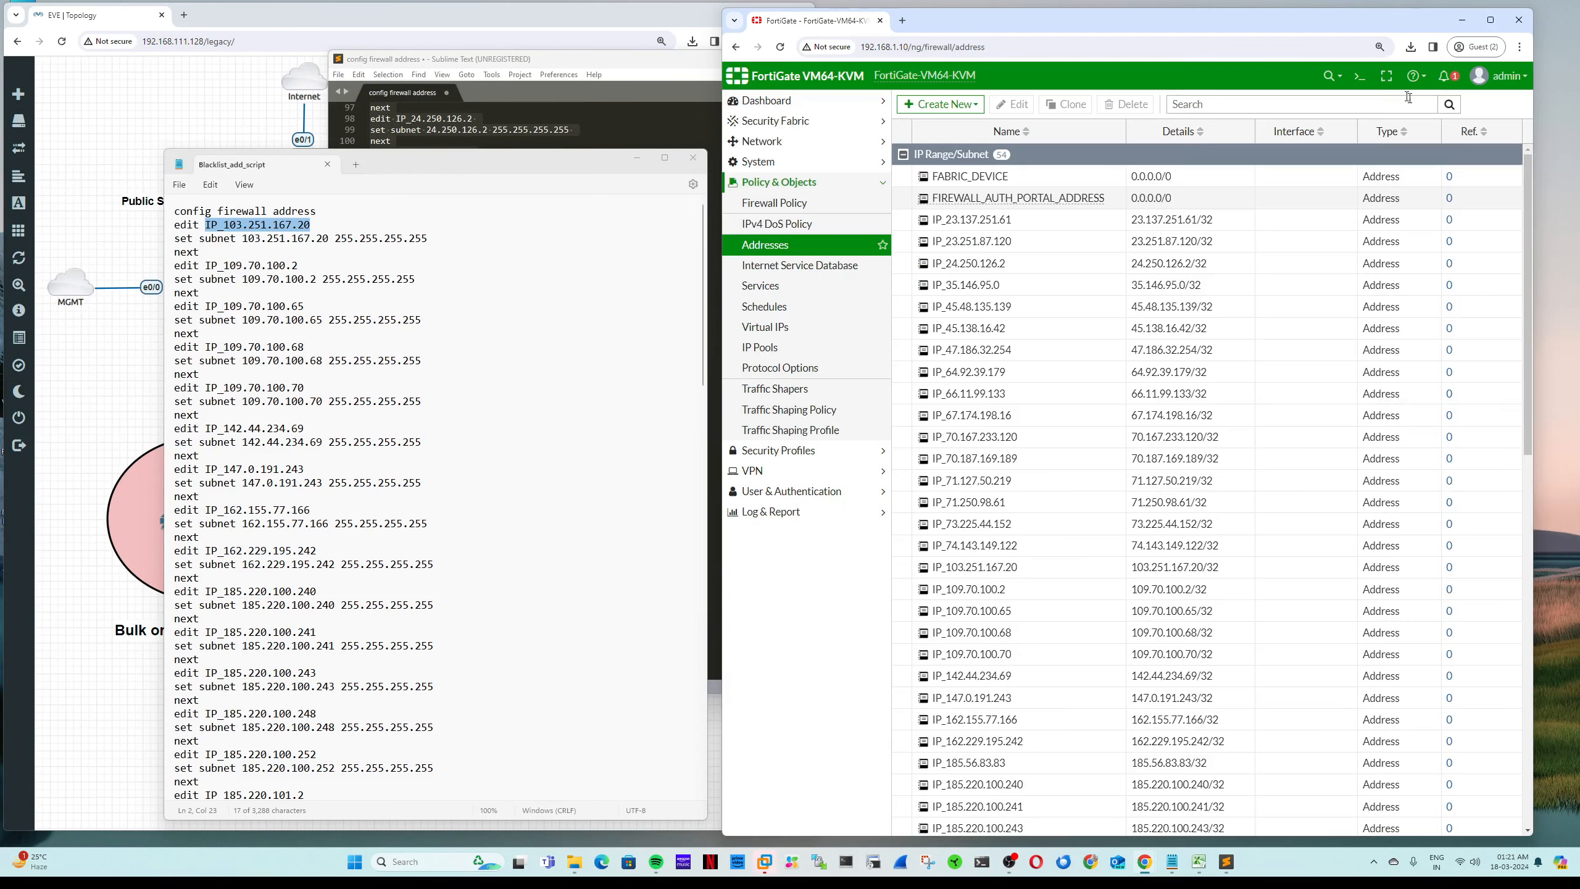
click(801, 247)
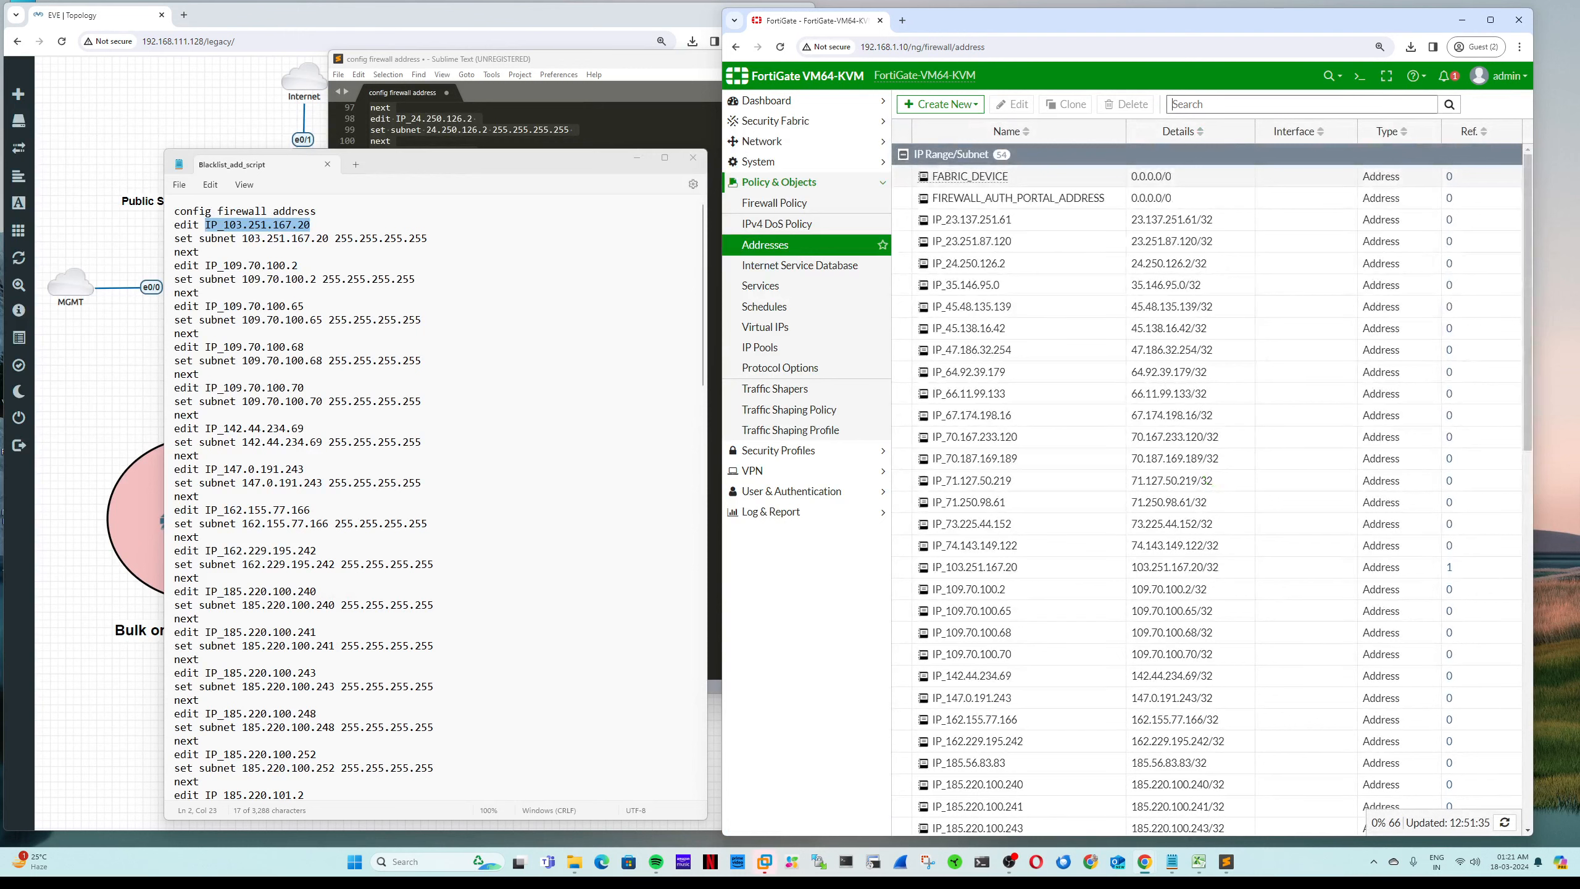
key(ctrl+v)
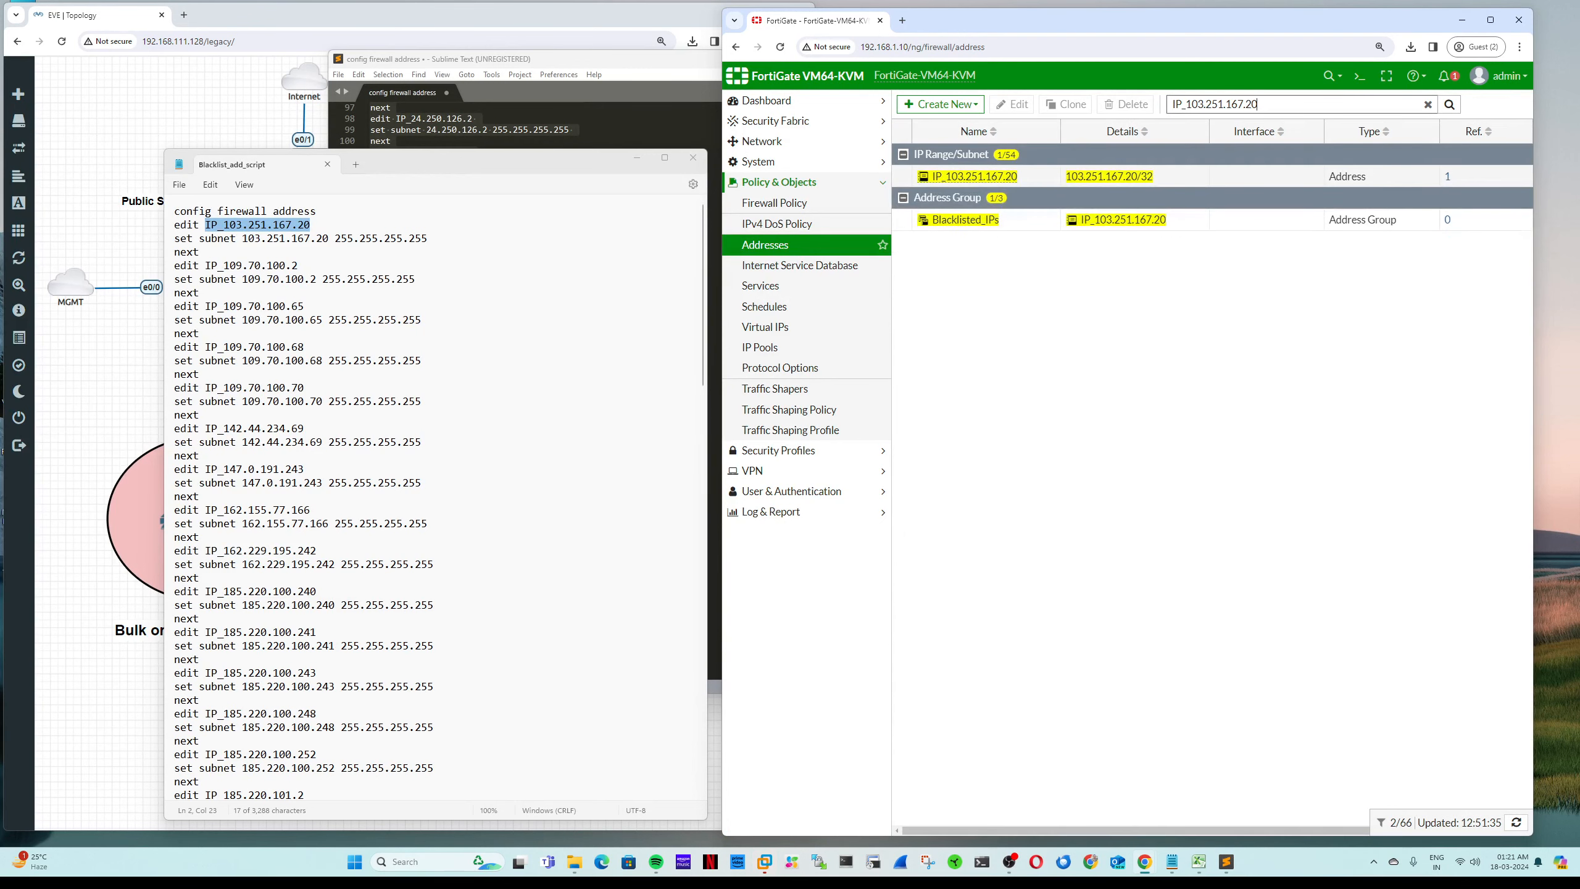
Step: Open the Blacklisted_IPs group to check its member, then cancel without changes
double_click(960, 225)
mouse_move(1124, 197)
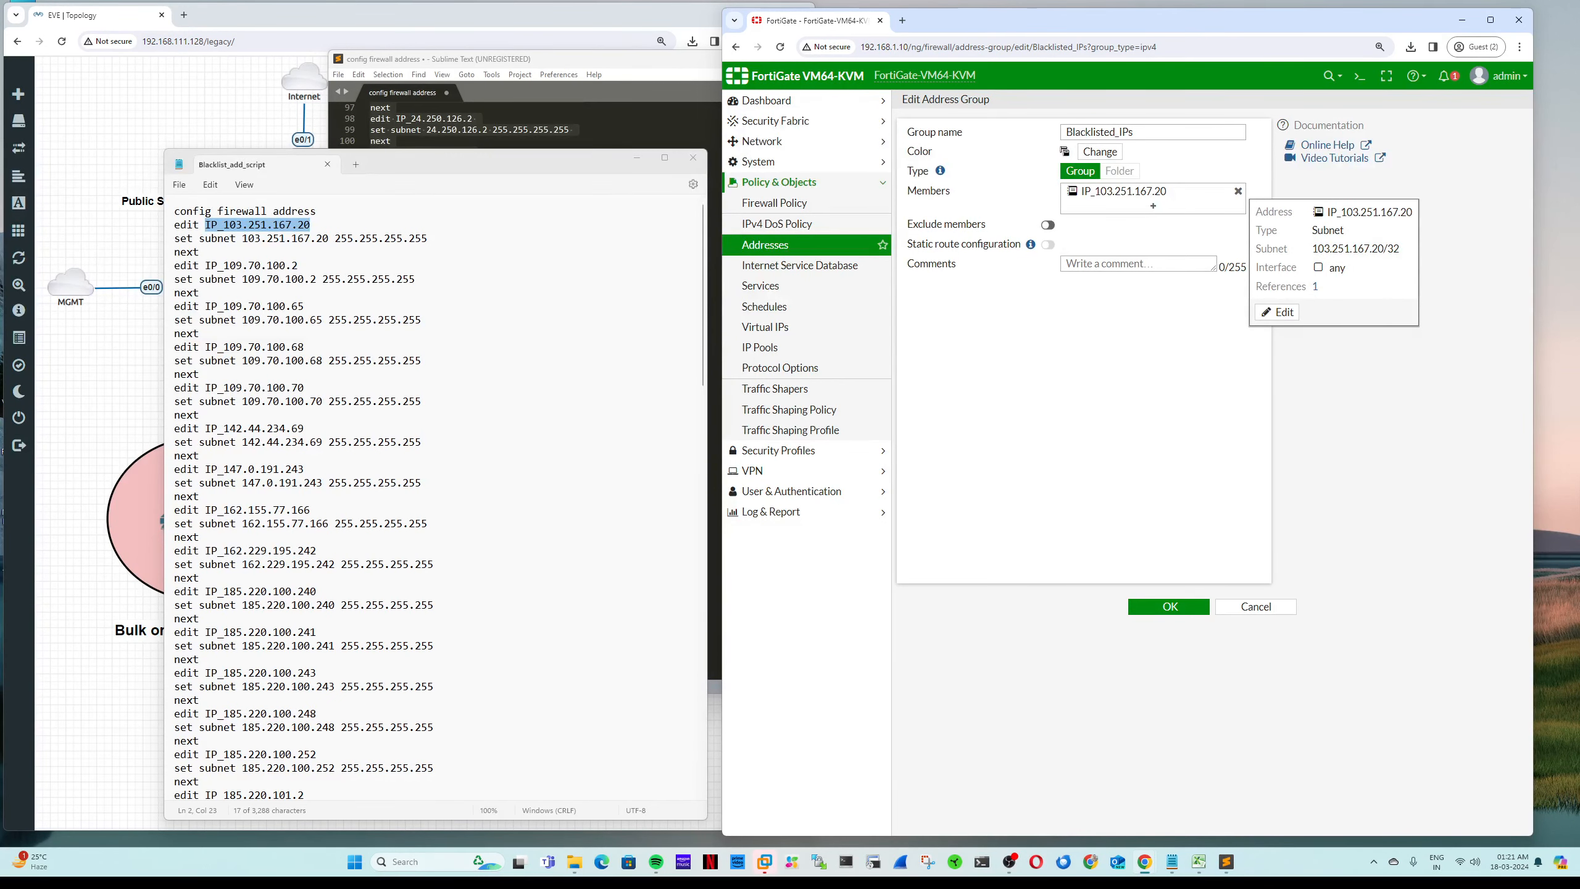
double_click(1122, 132)
click(1255, 607)
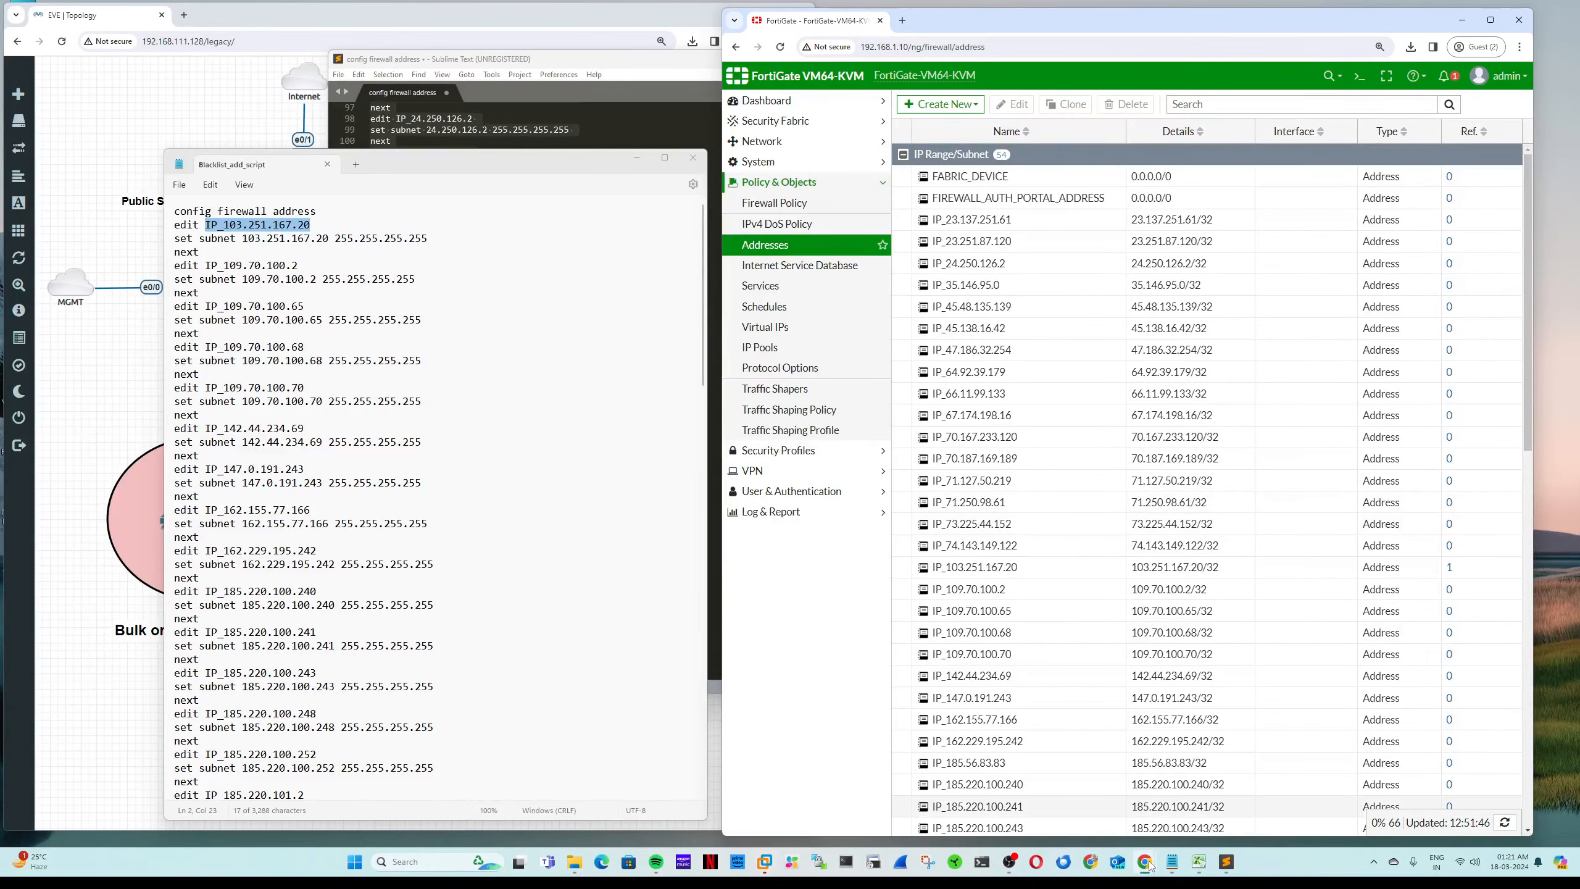
click(1198, 862)
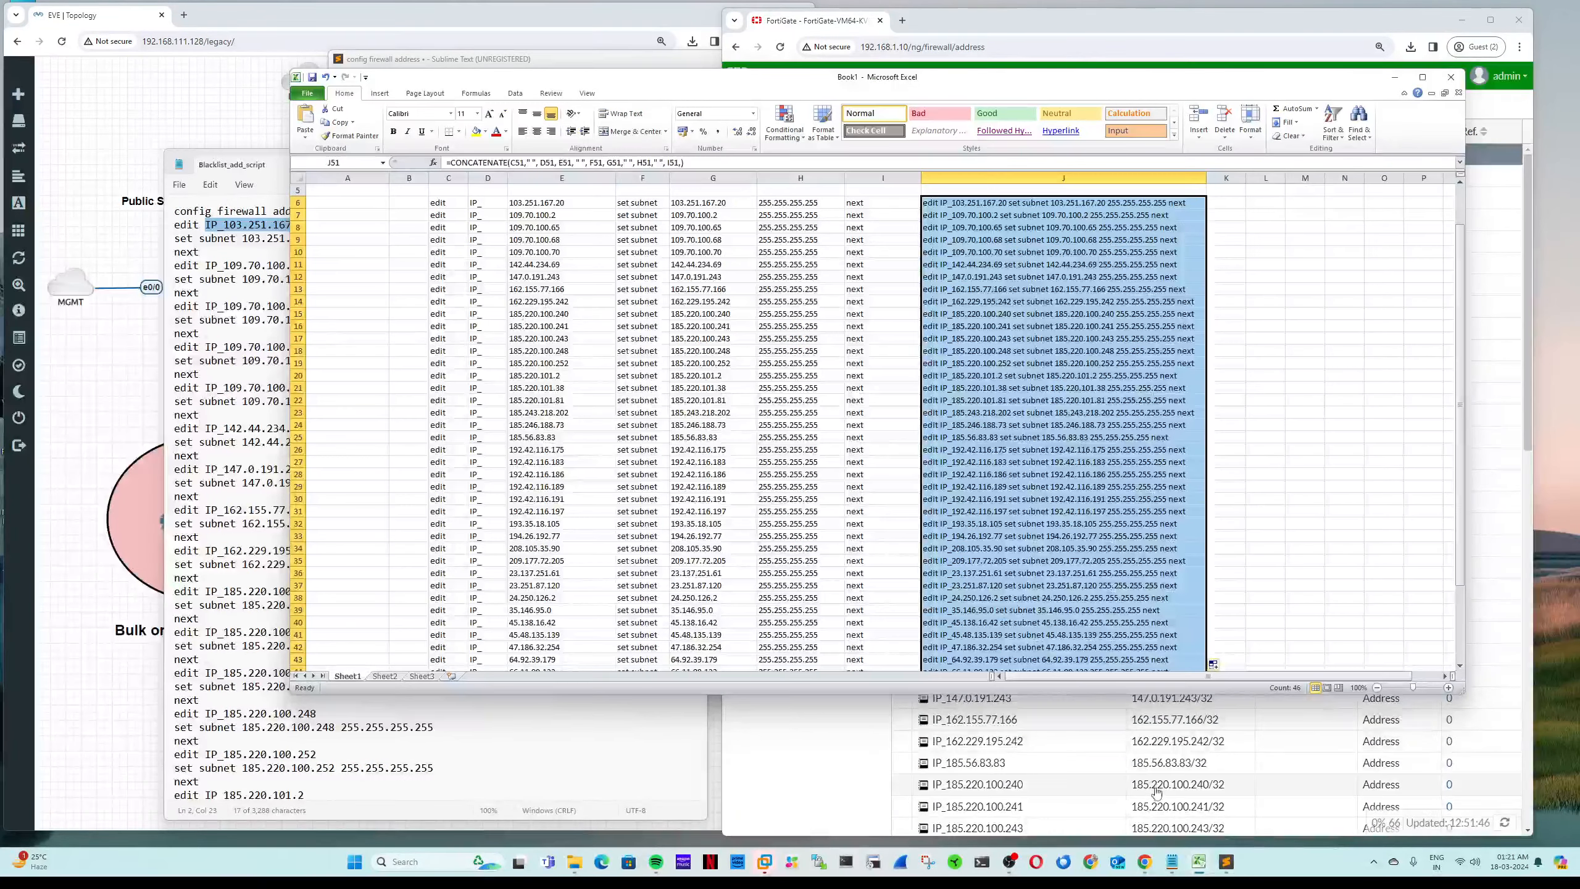
Step: Find all IP_ occurrences in the Sublime Text script and extend each selection over the full names
click(1223, 864)
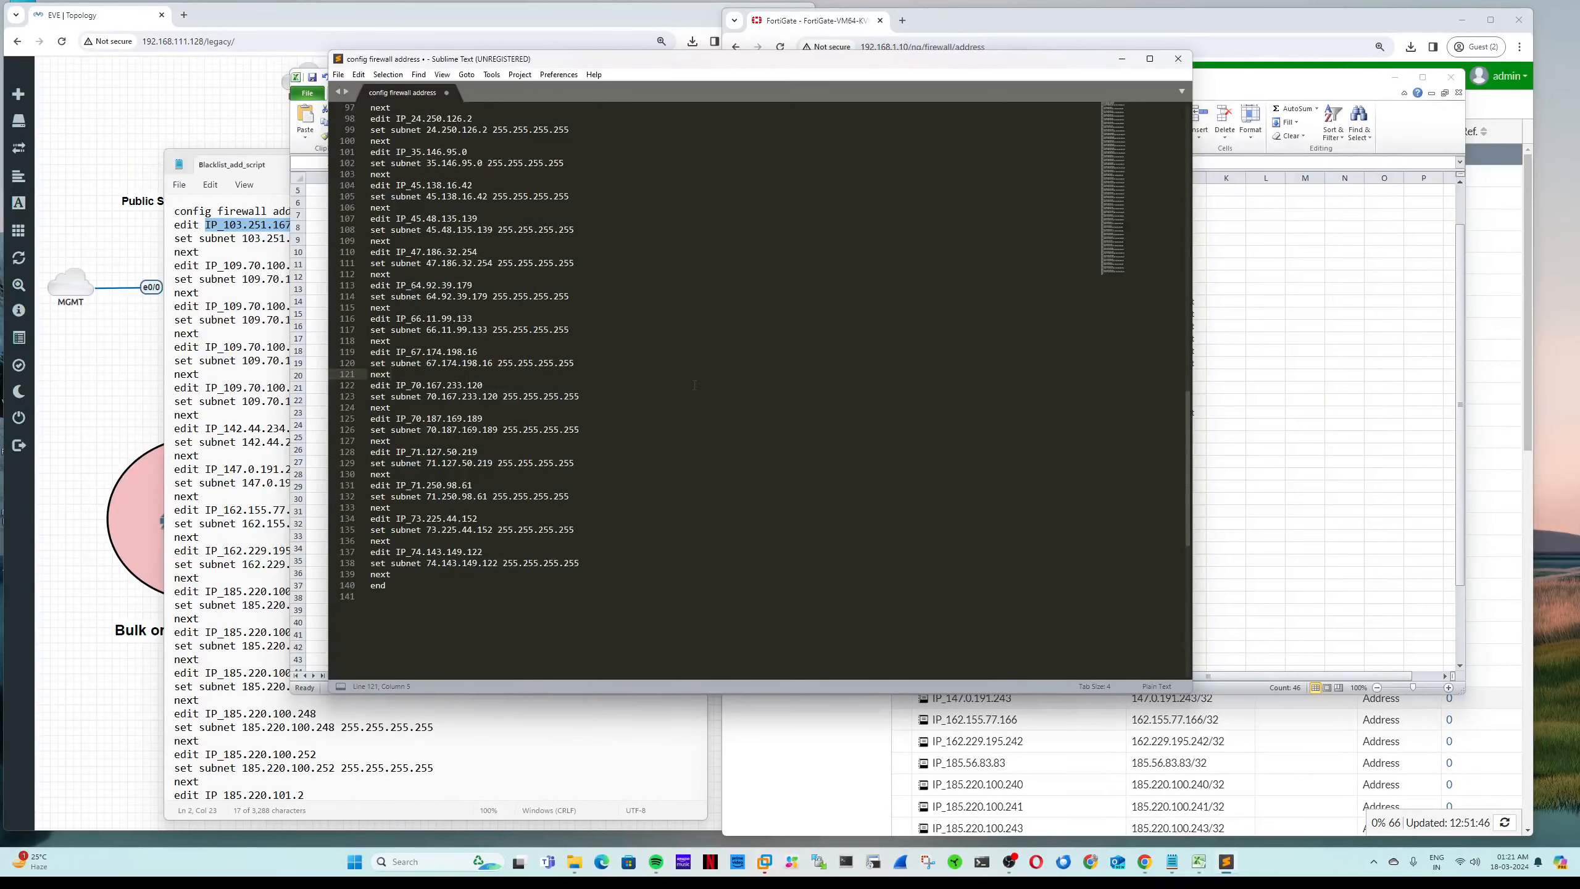
key(ctrl+f)
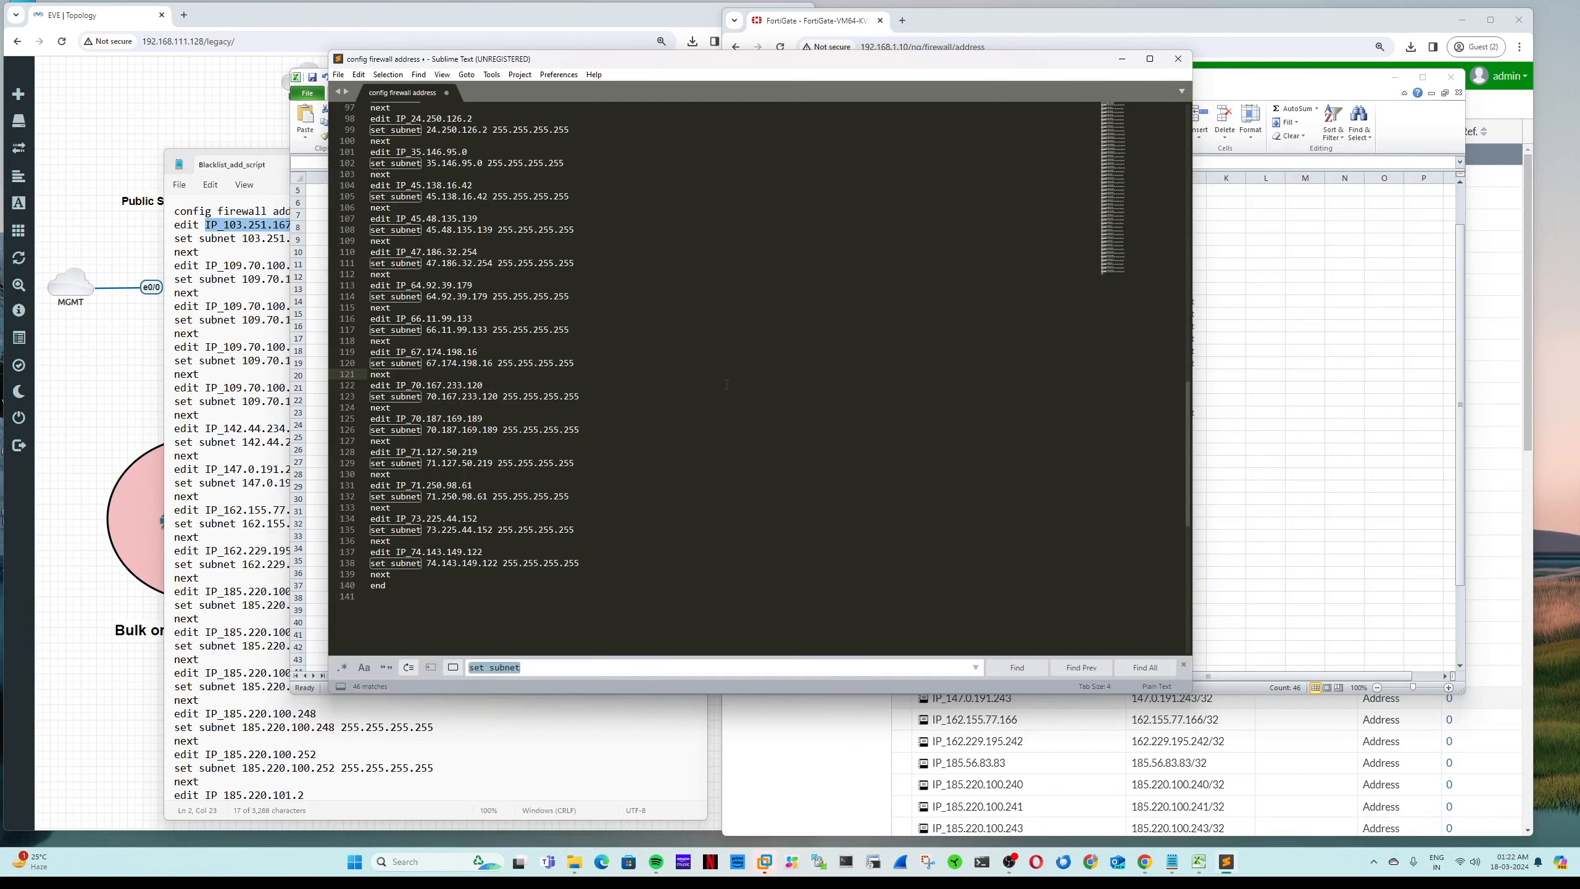
text(IP)
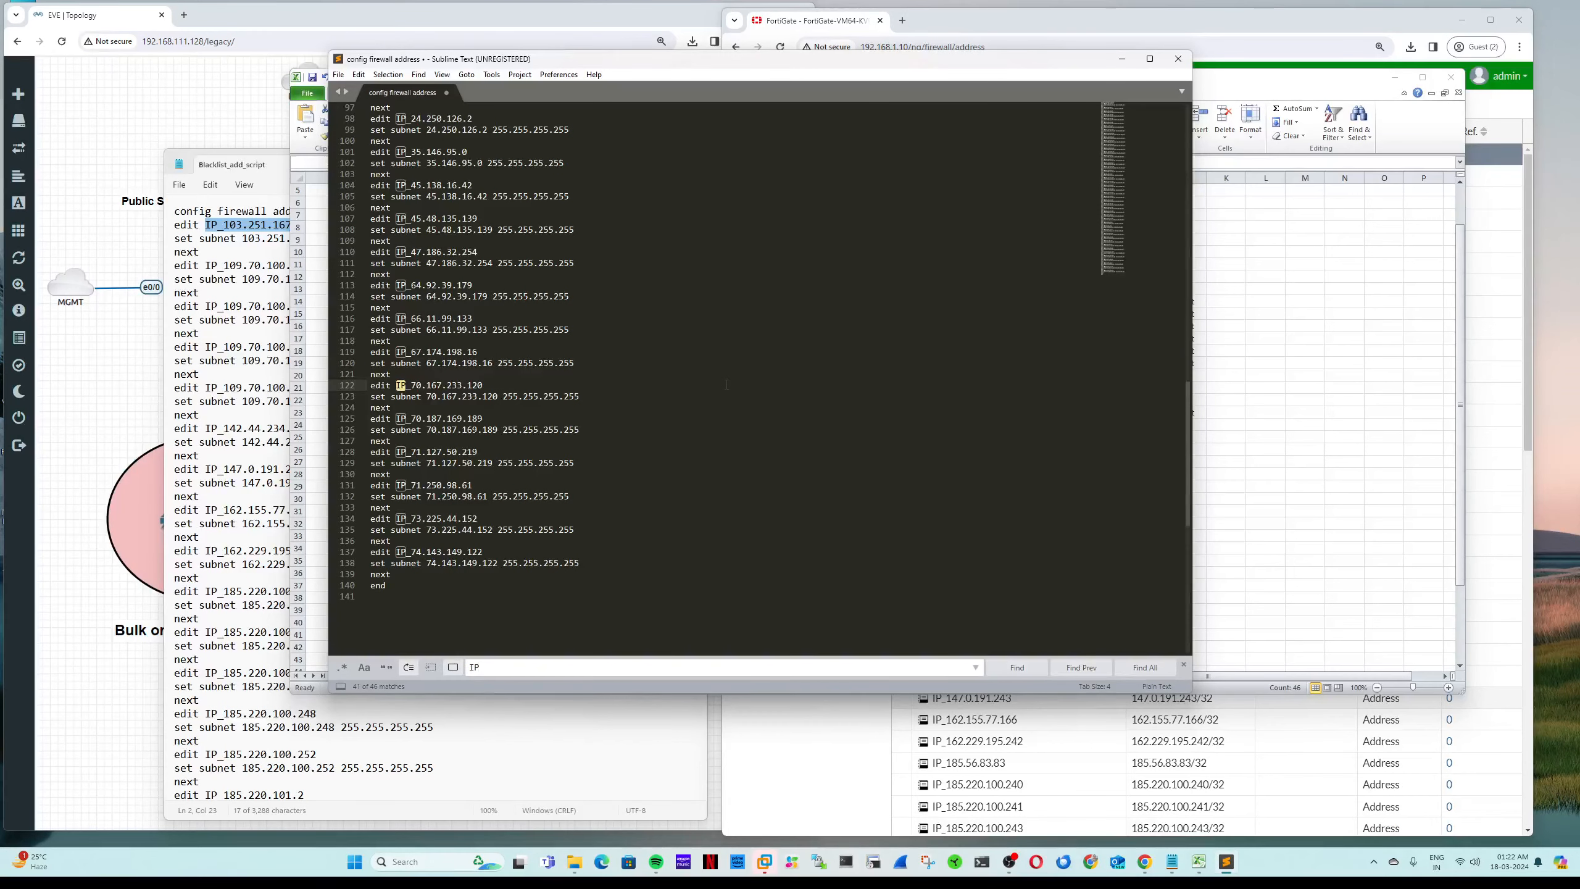
text(_)
click(1145, 667)
key(shift+Right)
key(shift+Right)
key(shift+Right)
key(shift+Right)
key(shift+Right)
key(shift+Right)
key(shift+Right)
key(shift+Right)
key(shift+Right)
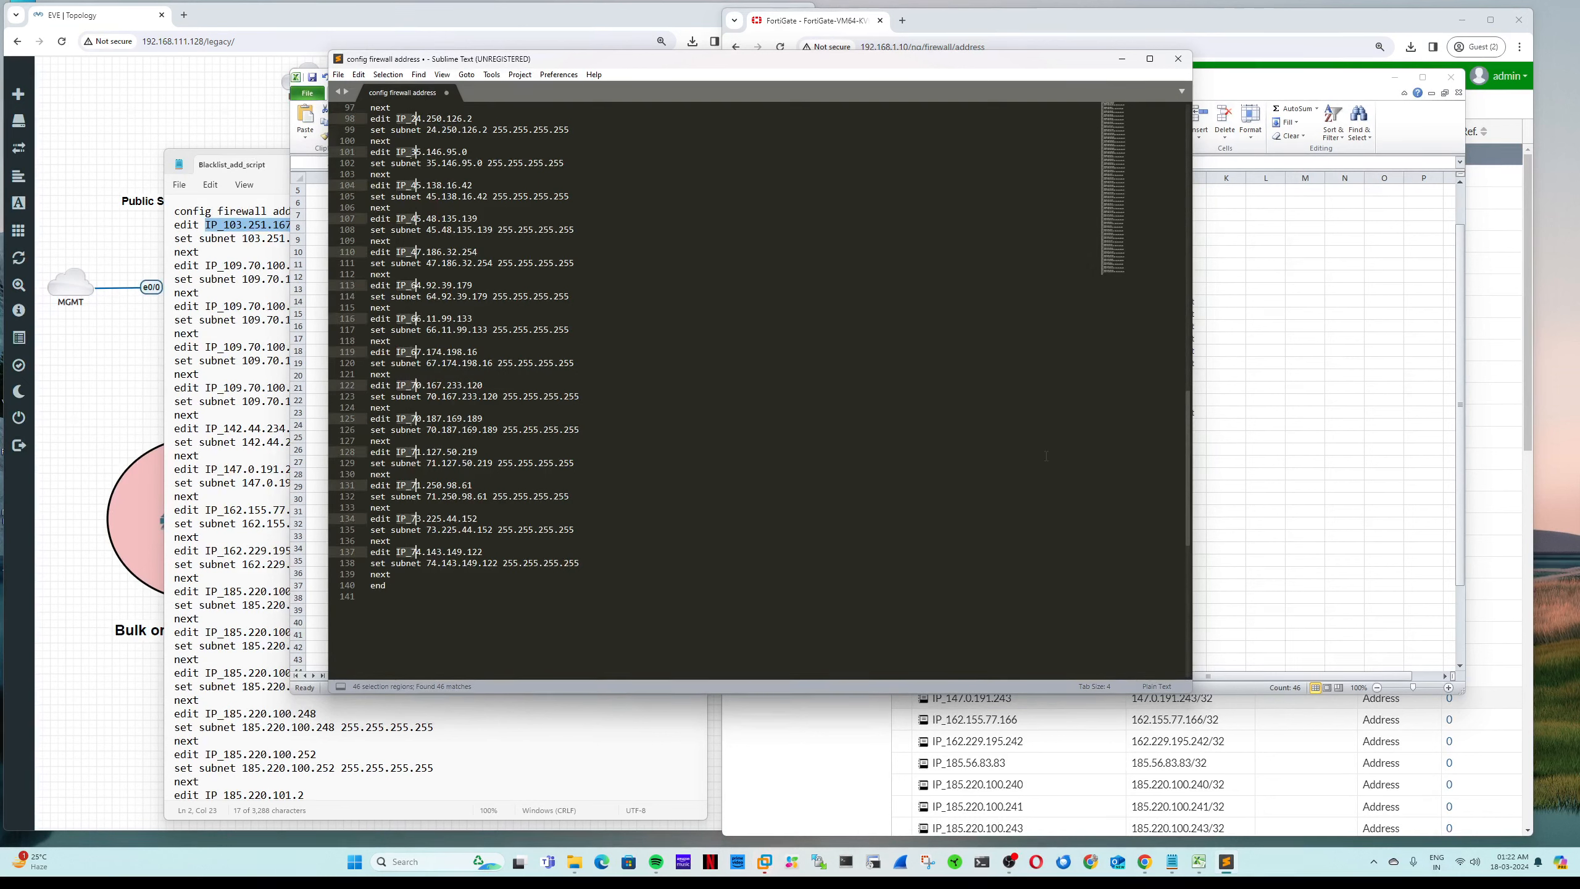
key(shift+Right)
key(shift+Right)
key(shift+Right)
key(shift+Right)
key(shift+Right)
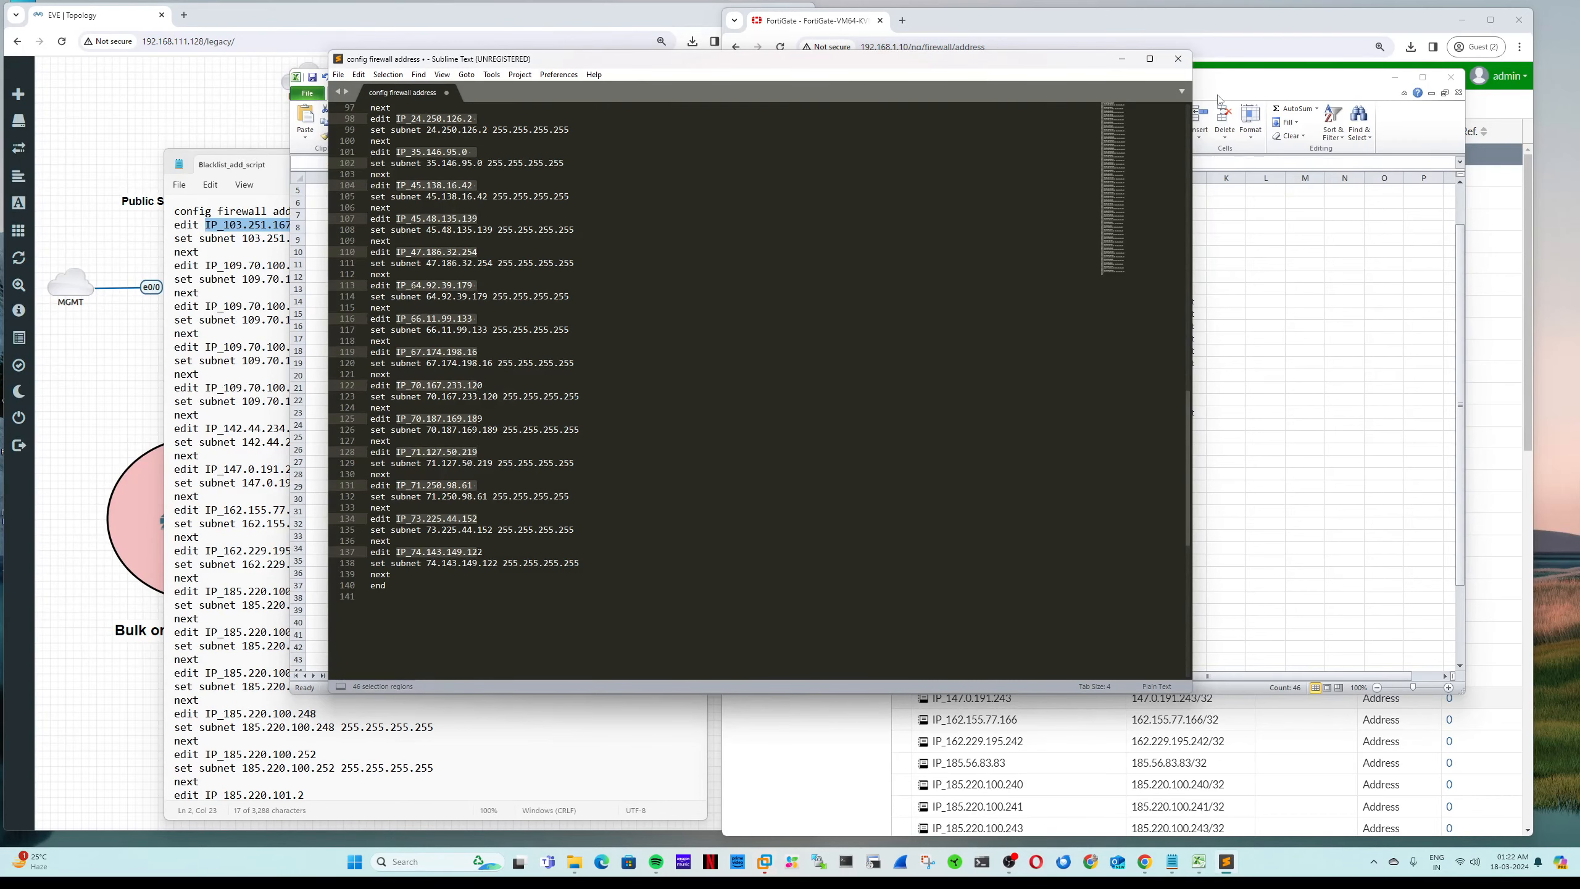
Step: Copy the IP address list from E6 downward into Sheet2 column C starting at C4
click(1123, 63)
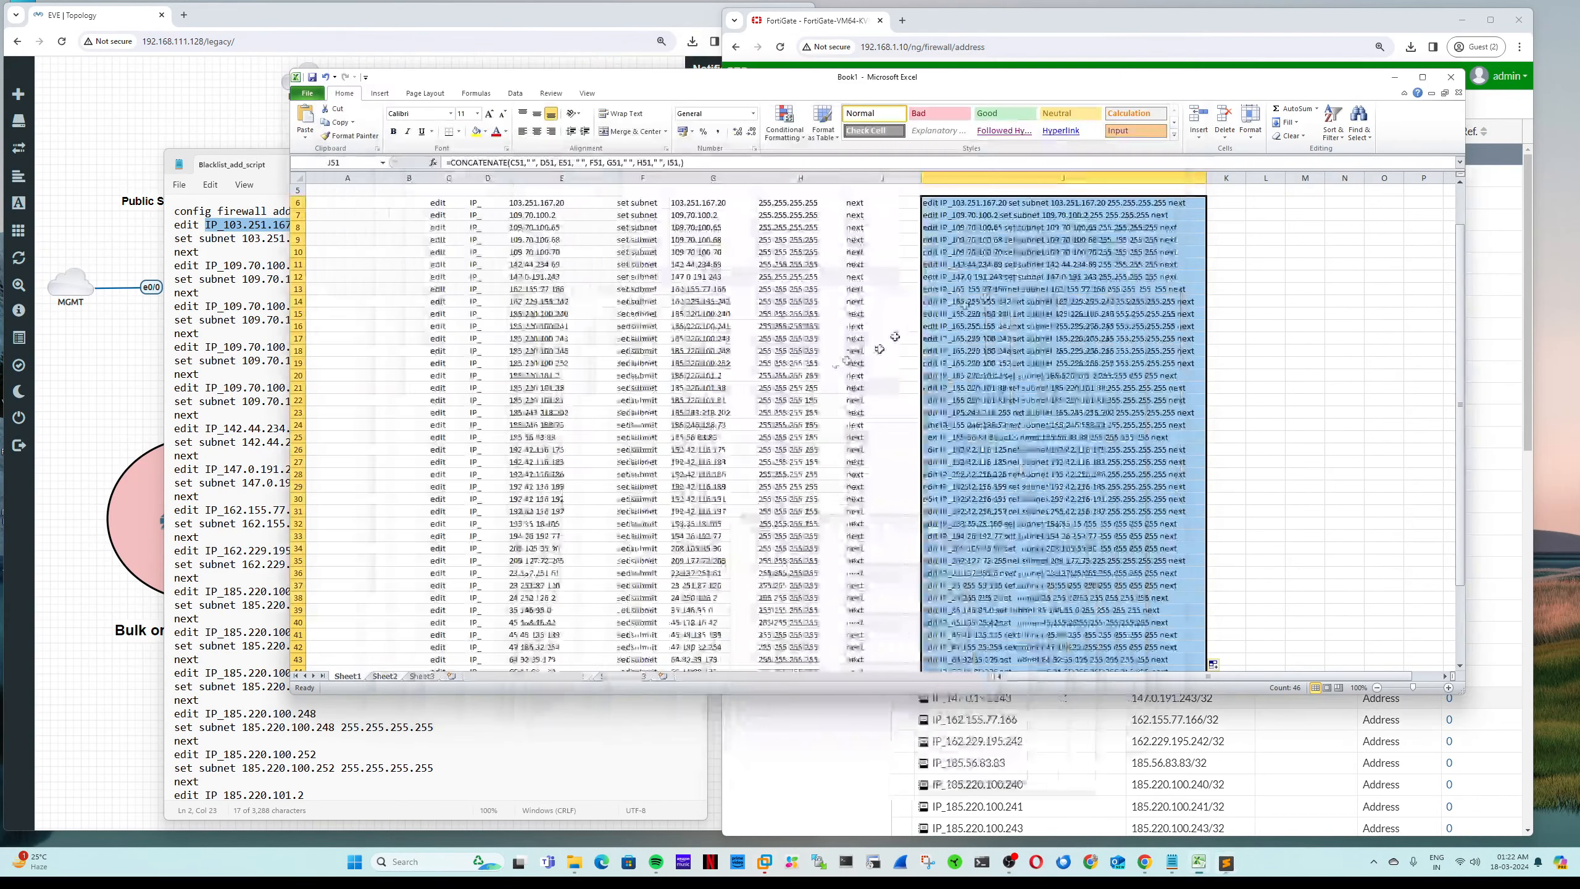
click(562, 207)
drag(562, 207, 577, 679)
drag(570, 638, 570, 642)
key(ctrl+c)
scroll(570, 623, up, 5)
click(386, 676)
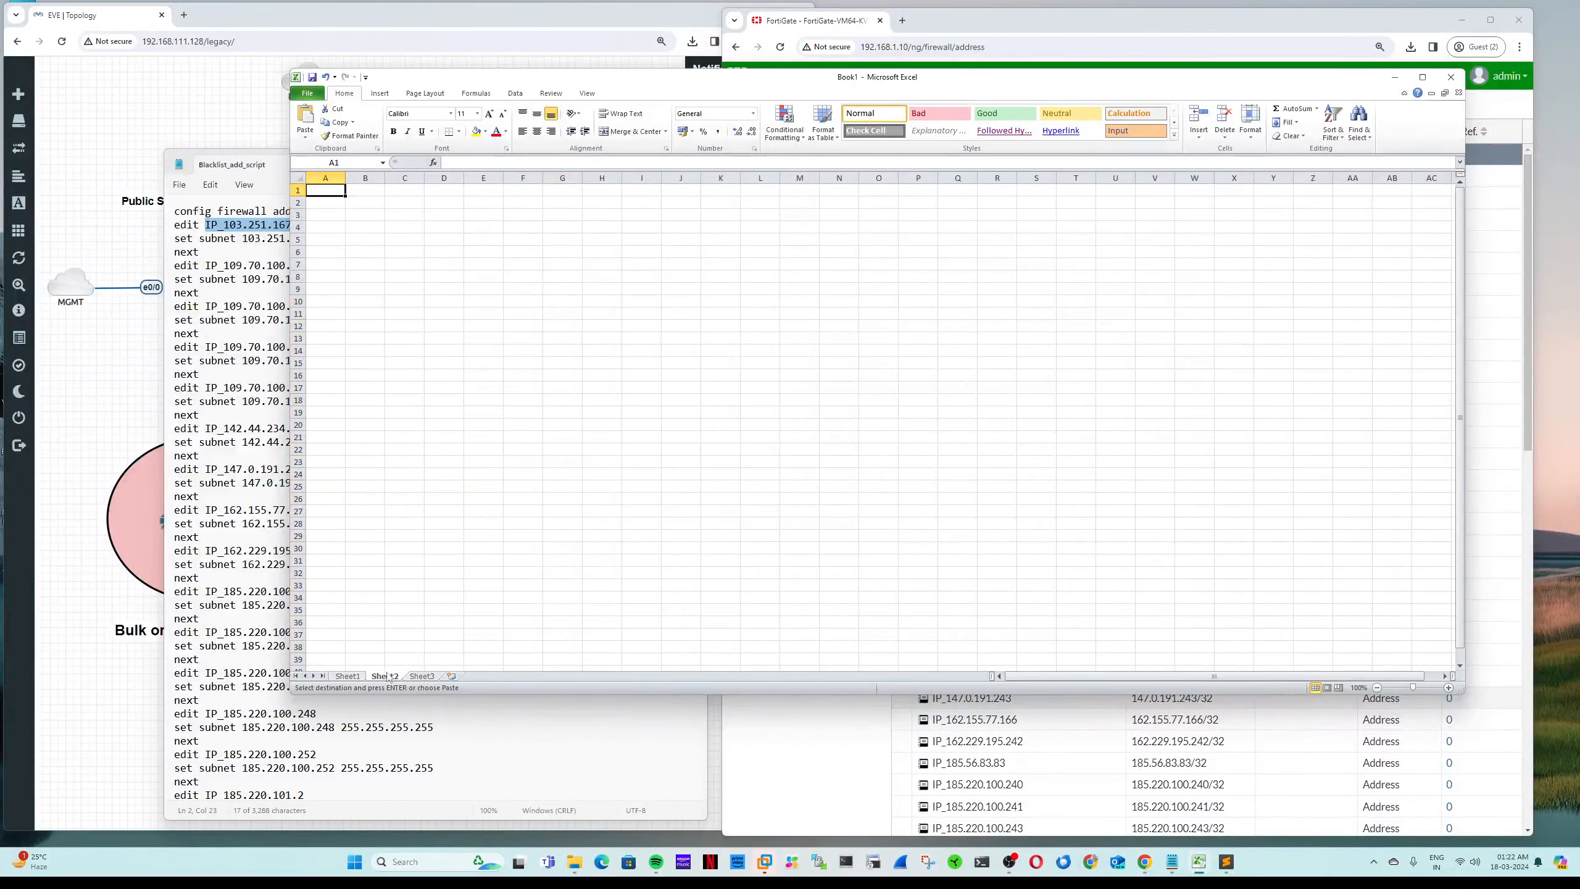
click(411, 224)
key(Return)
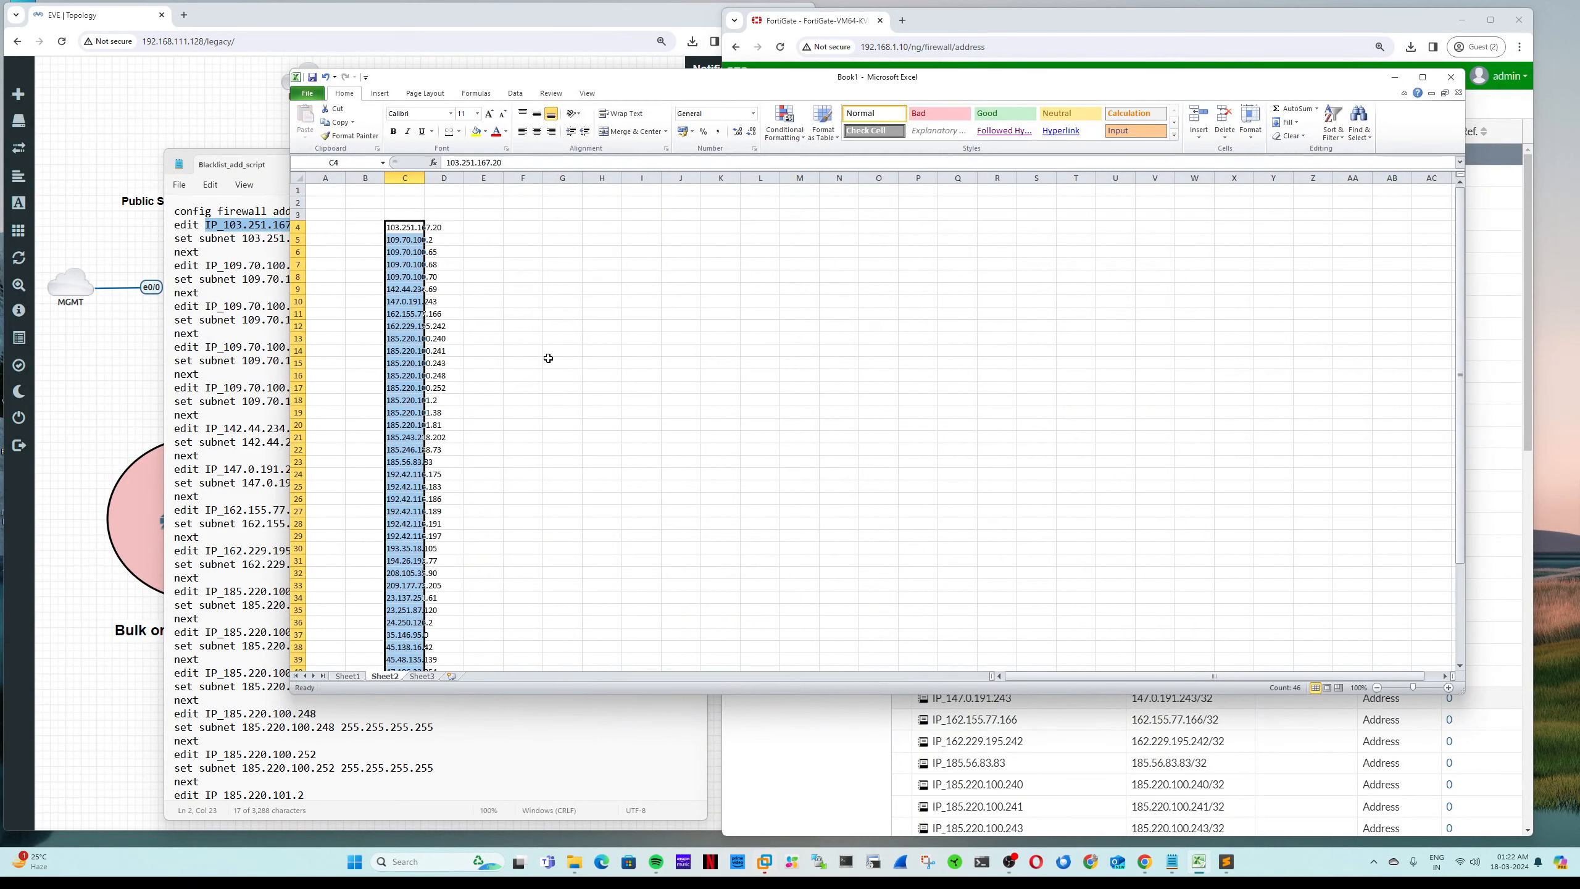
Step: Put the prefix IP_ in B4 and copy it down B5:B48
key(ctrl+f)
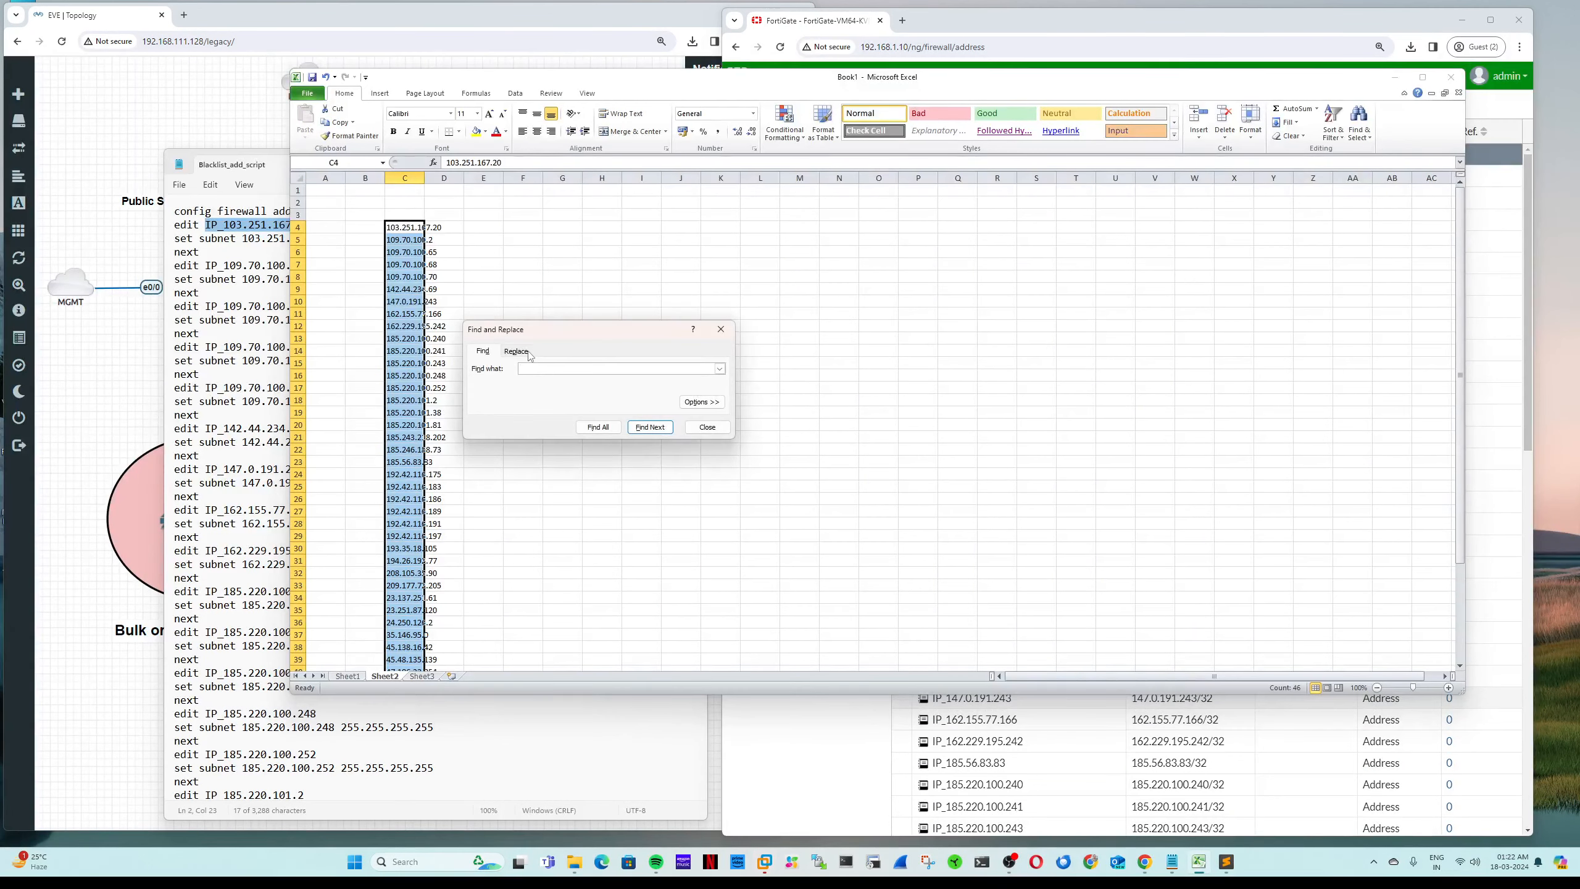
click(517, 352)
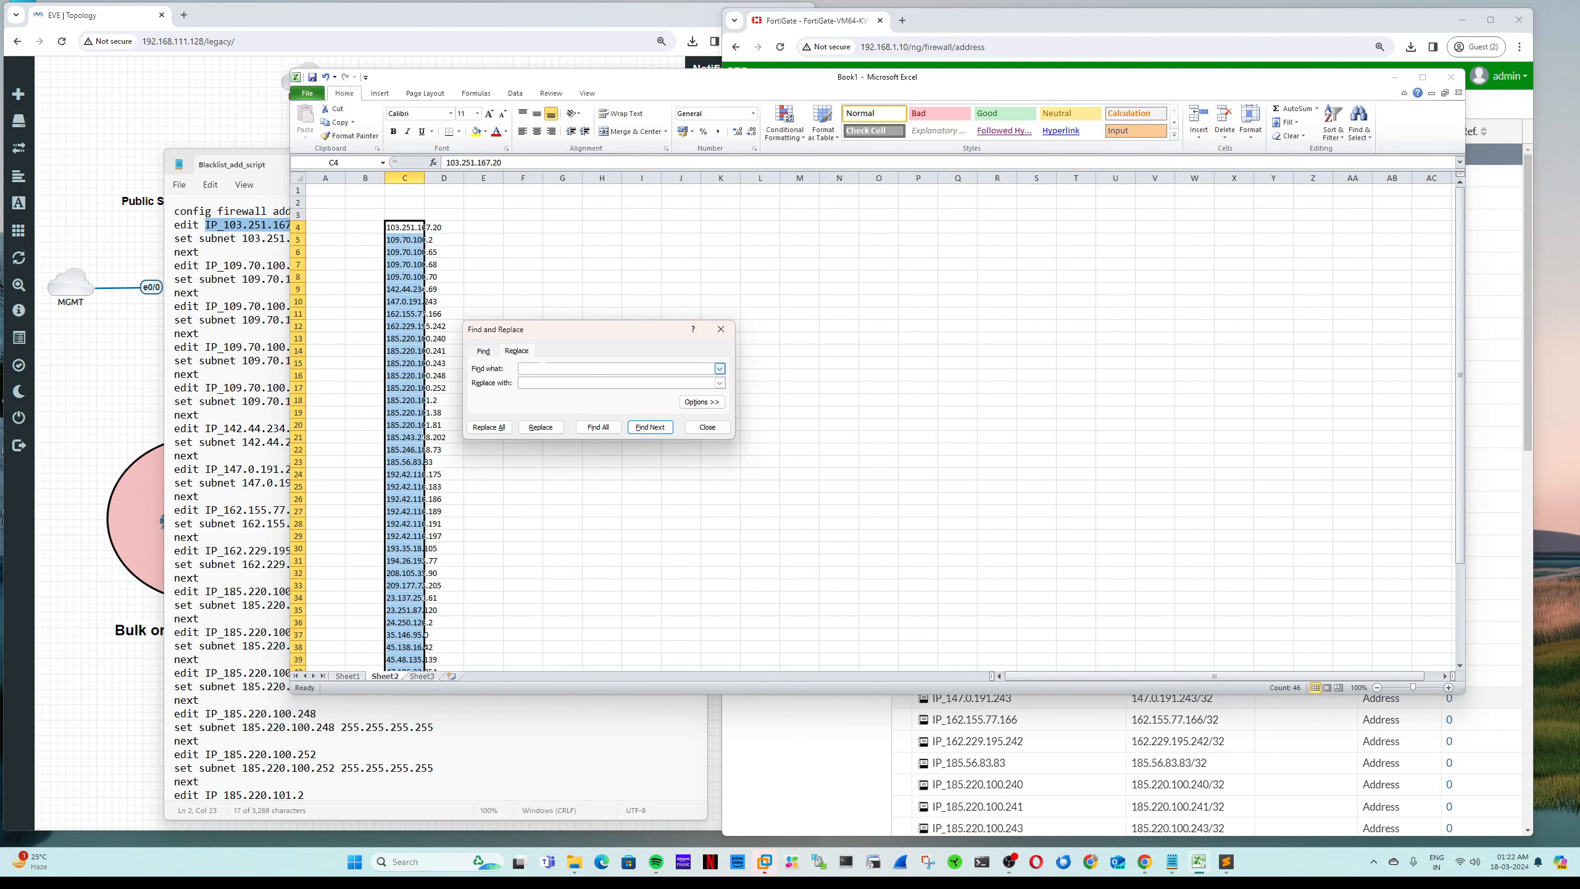
click(377, 227)
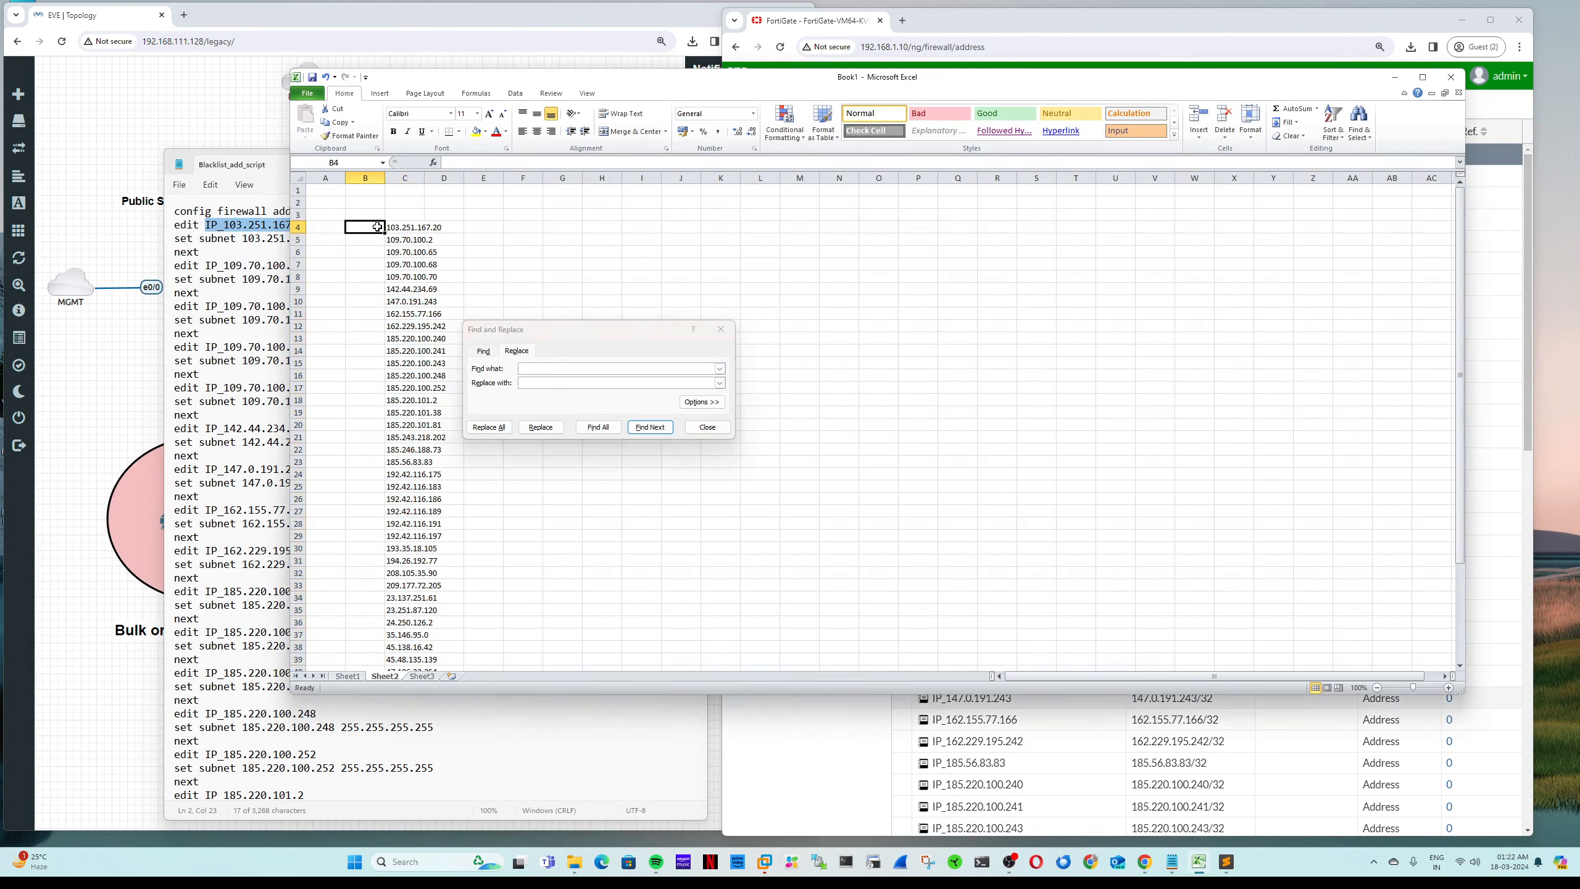
click(693, 430)
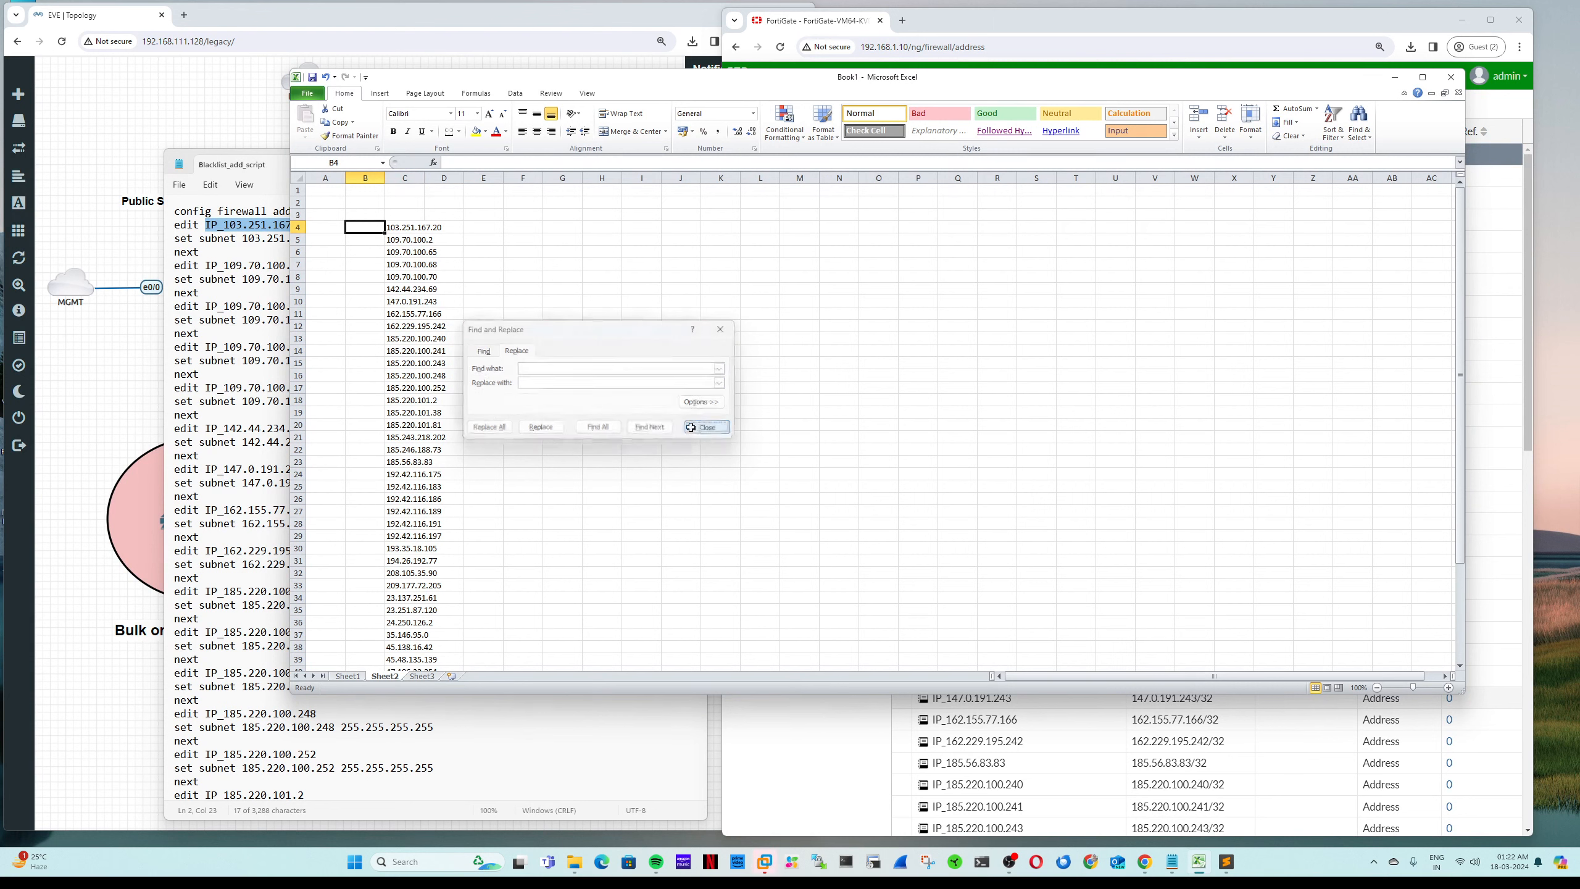
double_click(372, 228)
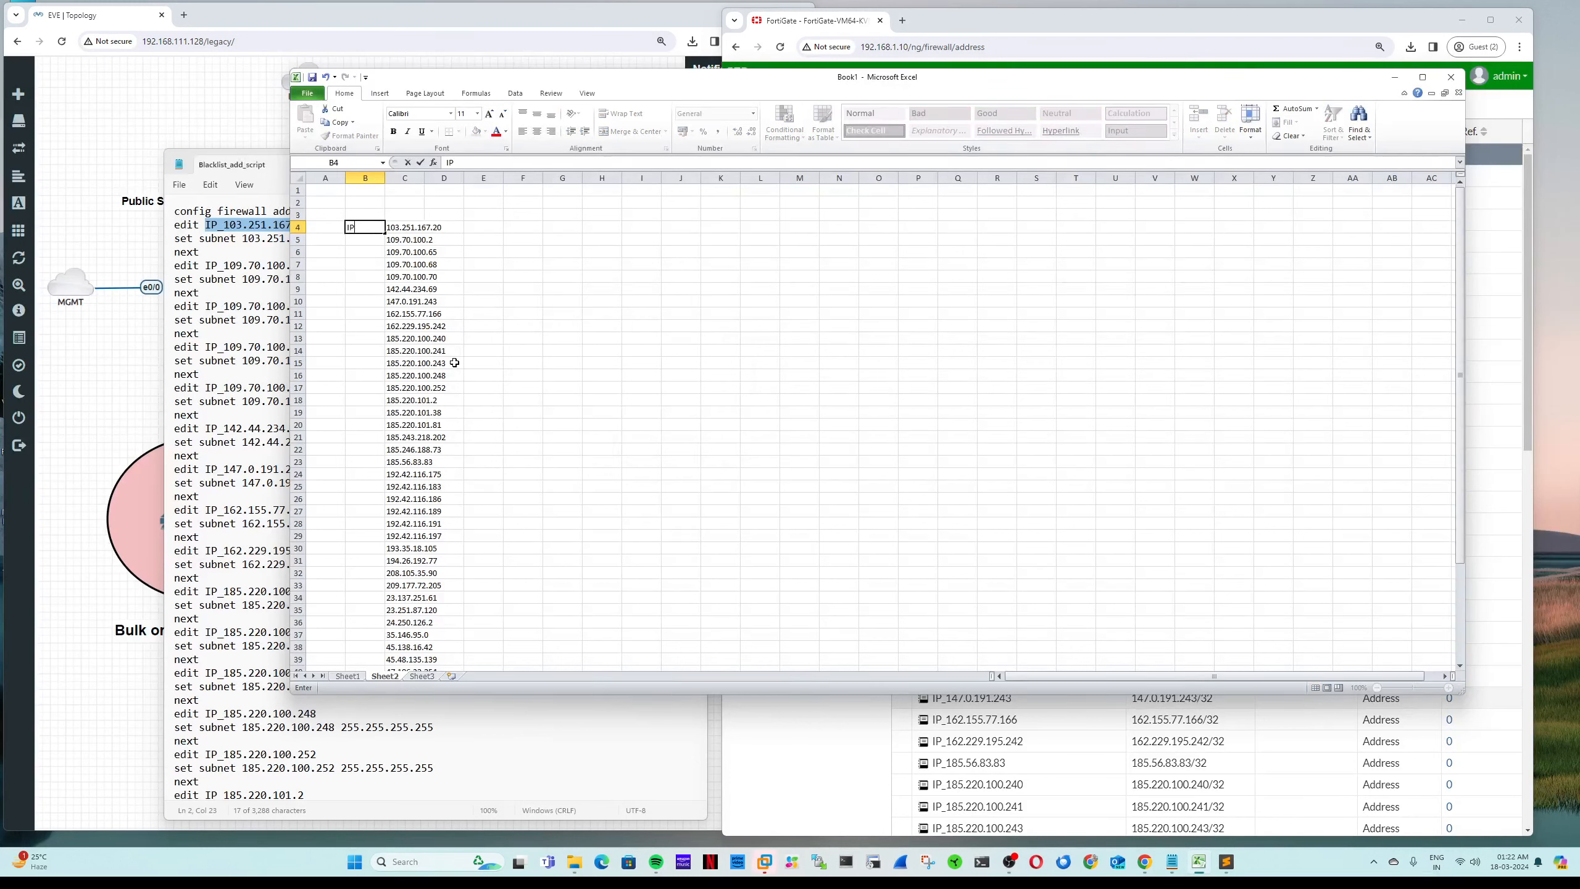
text(IP_)
key(Return)
click(360, 228)
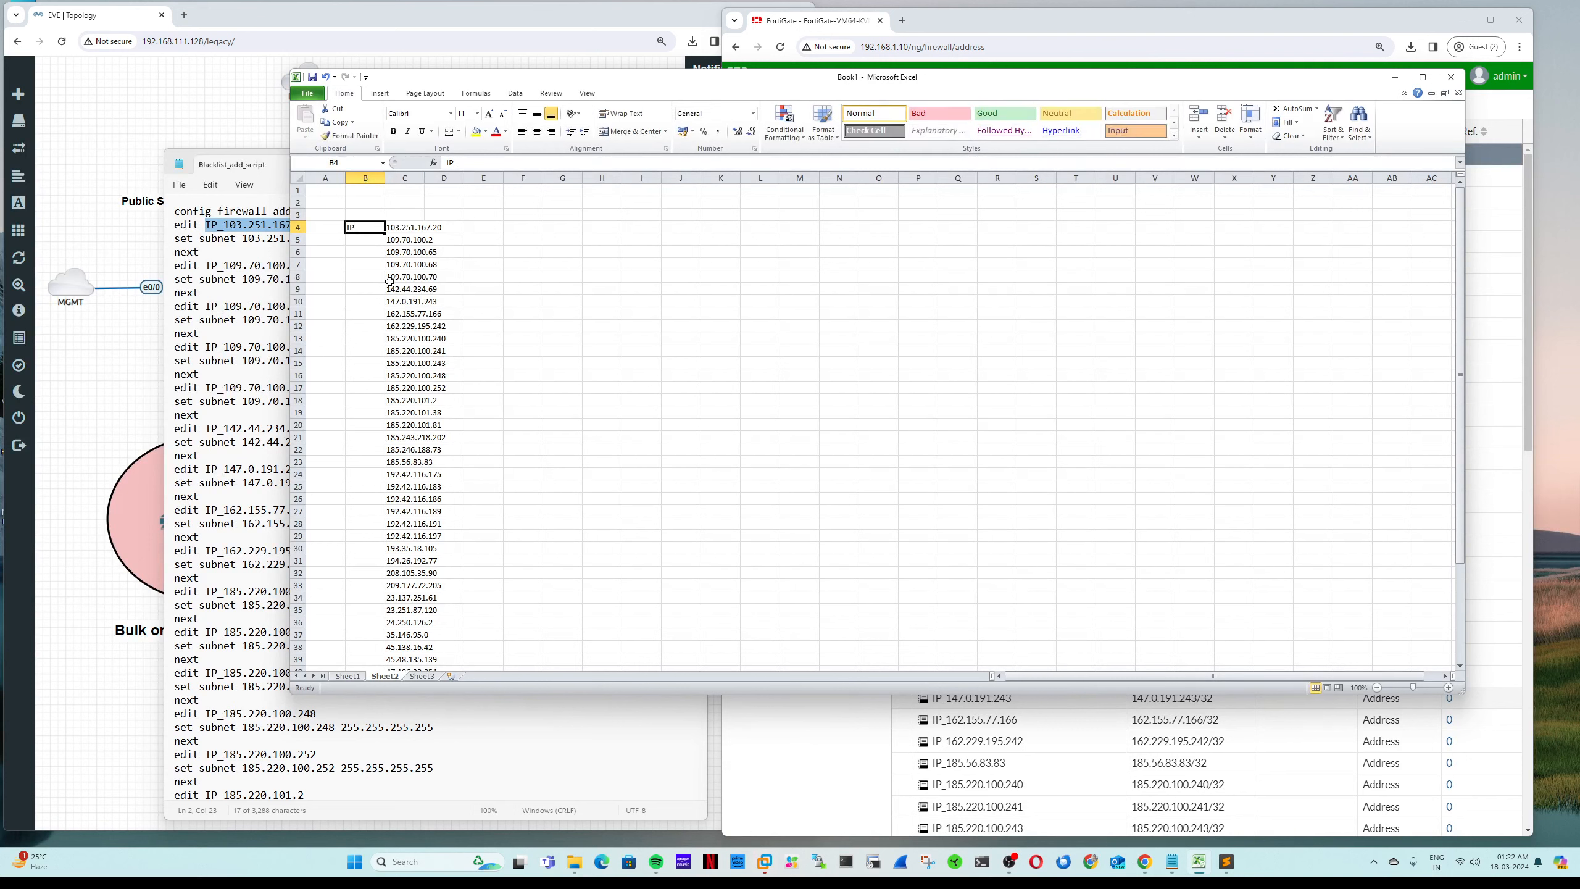
key(ctrl+c)
drag(357, 237, 380, 637)
key(Return)
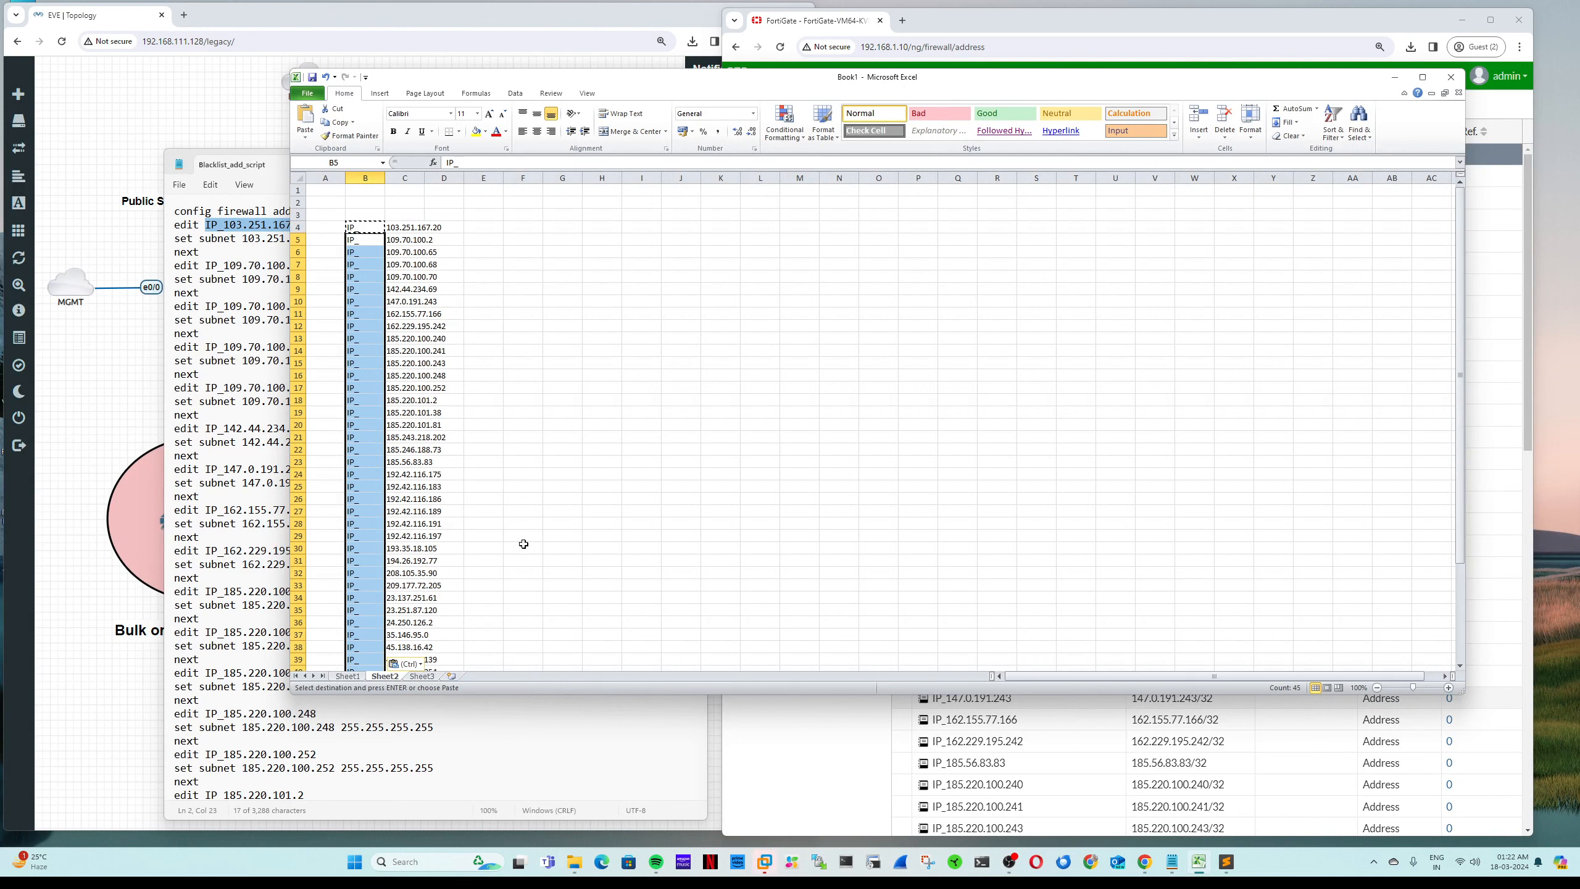
Step: Enter =CONCATENATE(B4,C4) in E4 to build the first address name
click(489, 226)
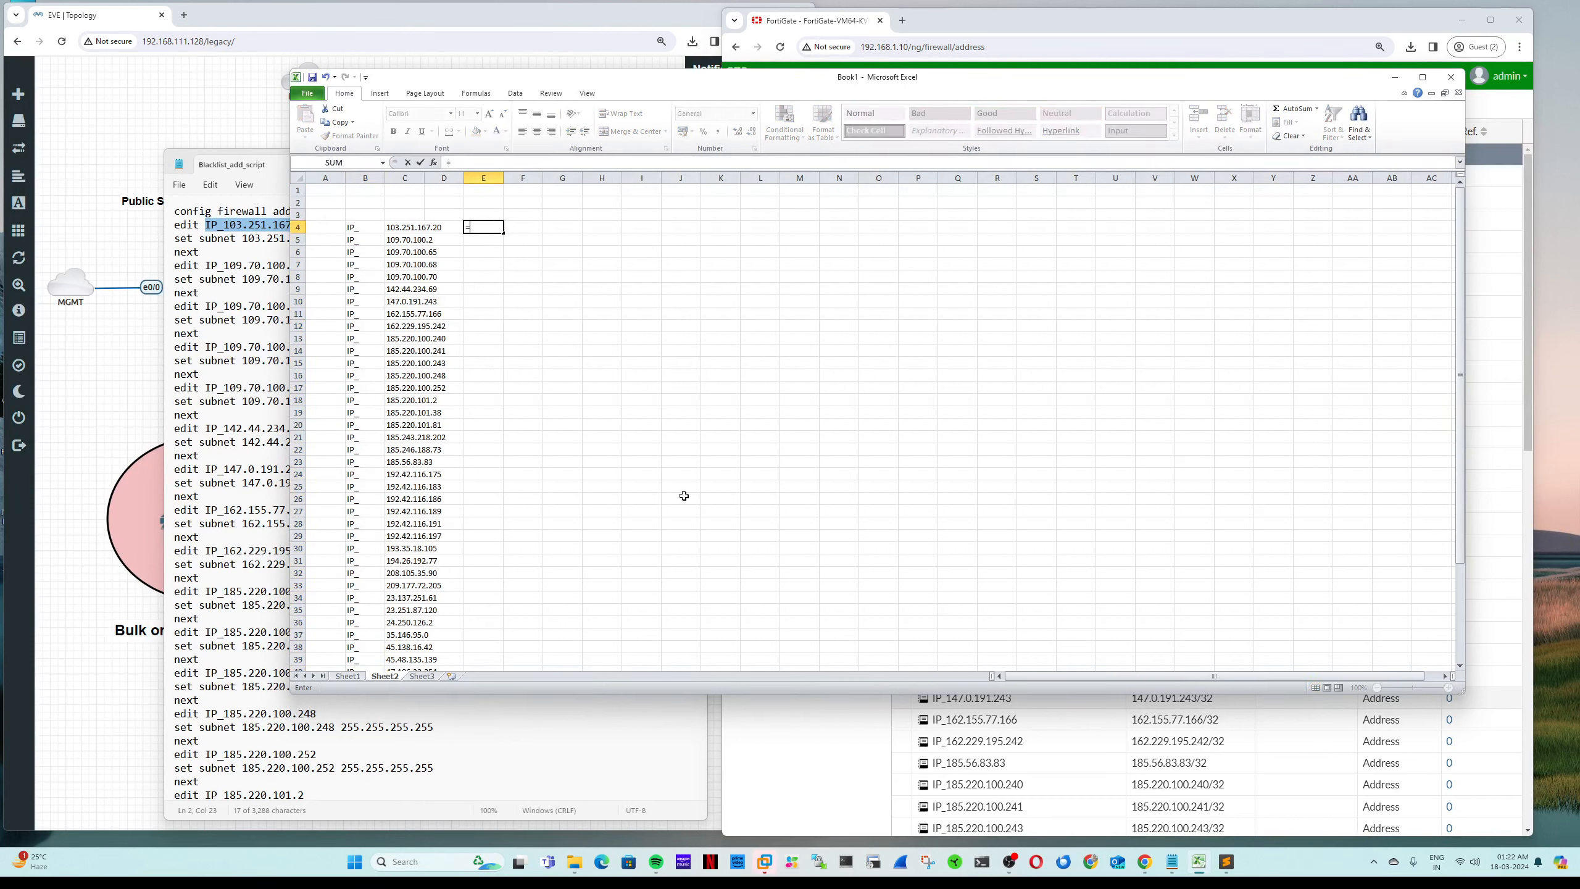
text(=con)
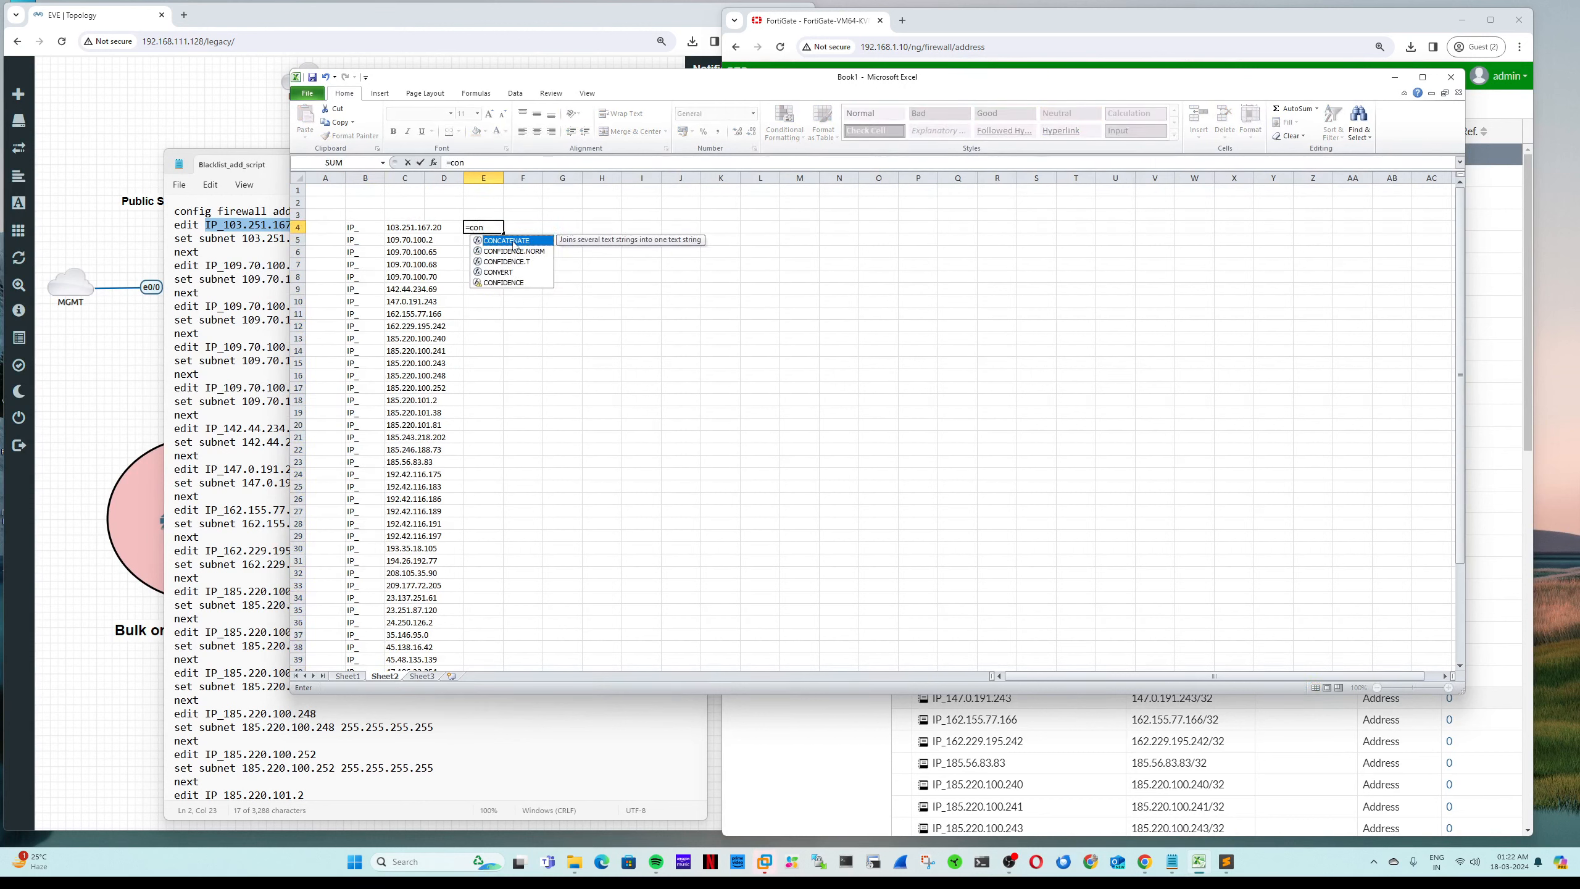
double_click(514, 241)
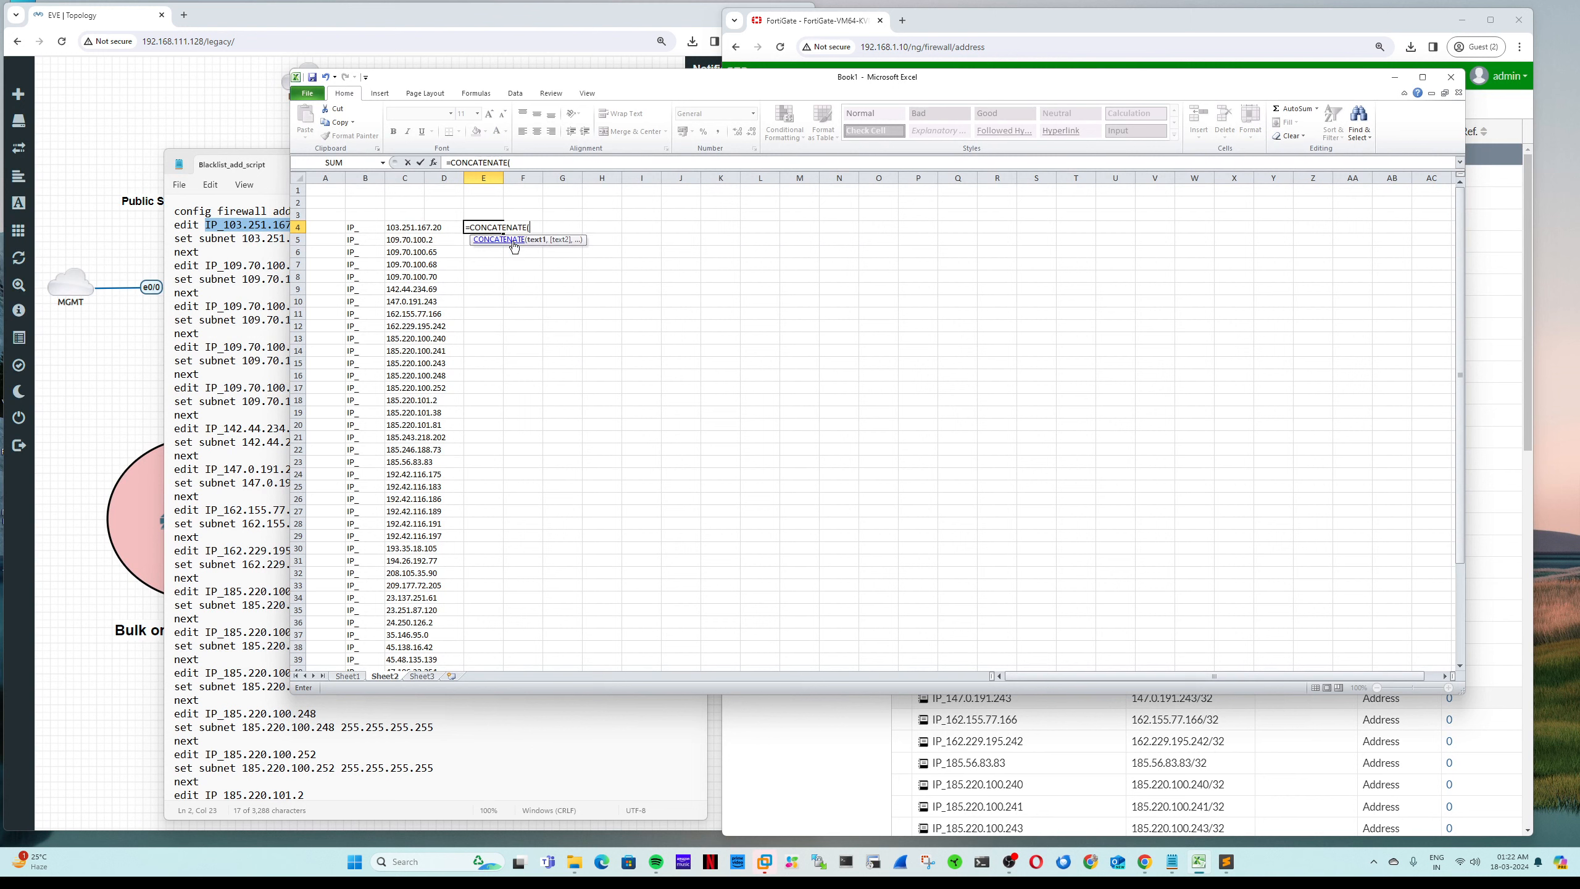
click(366, 228)
text(,)
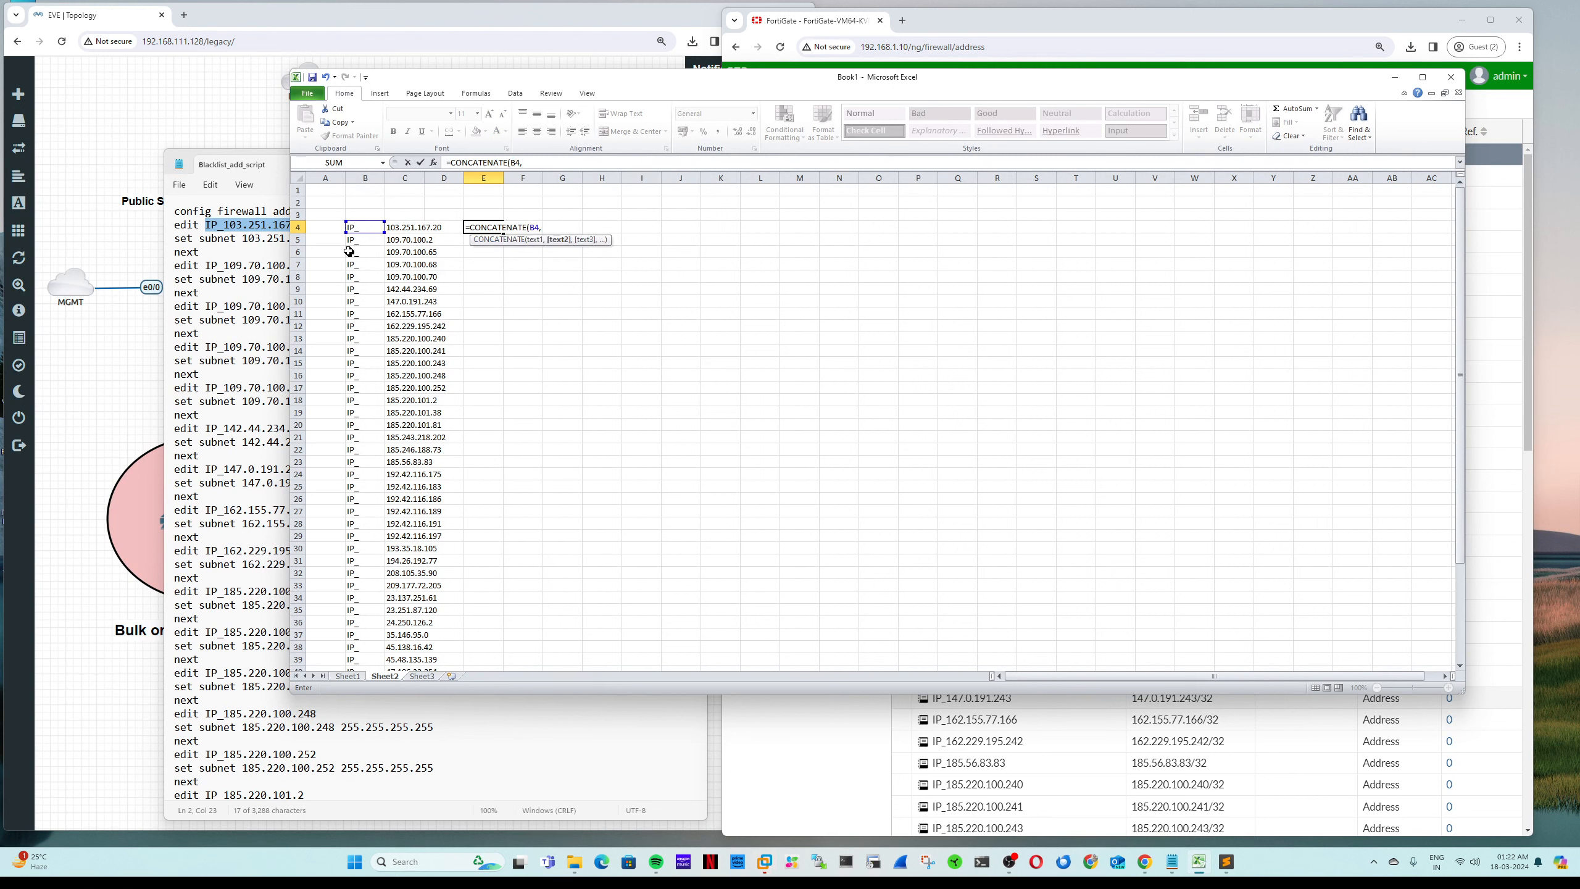
click(419, 229)
key(Return)
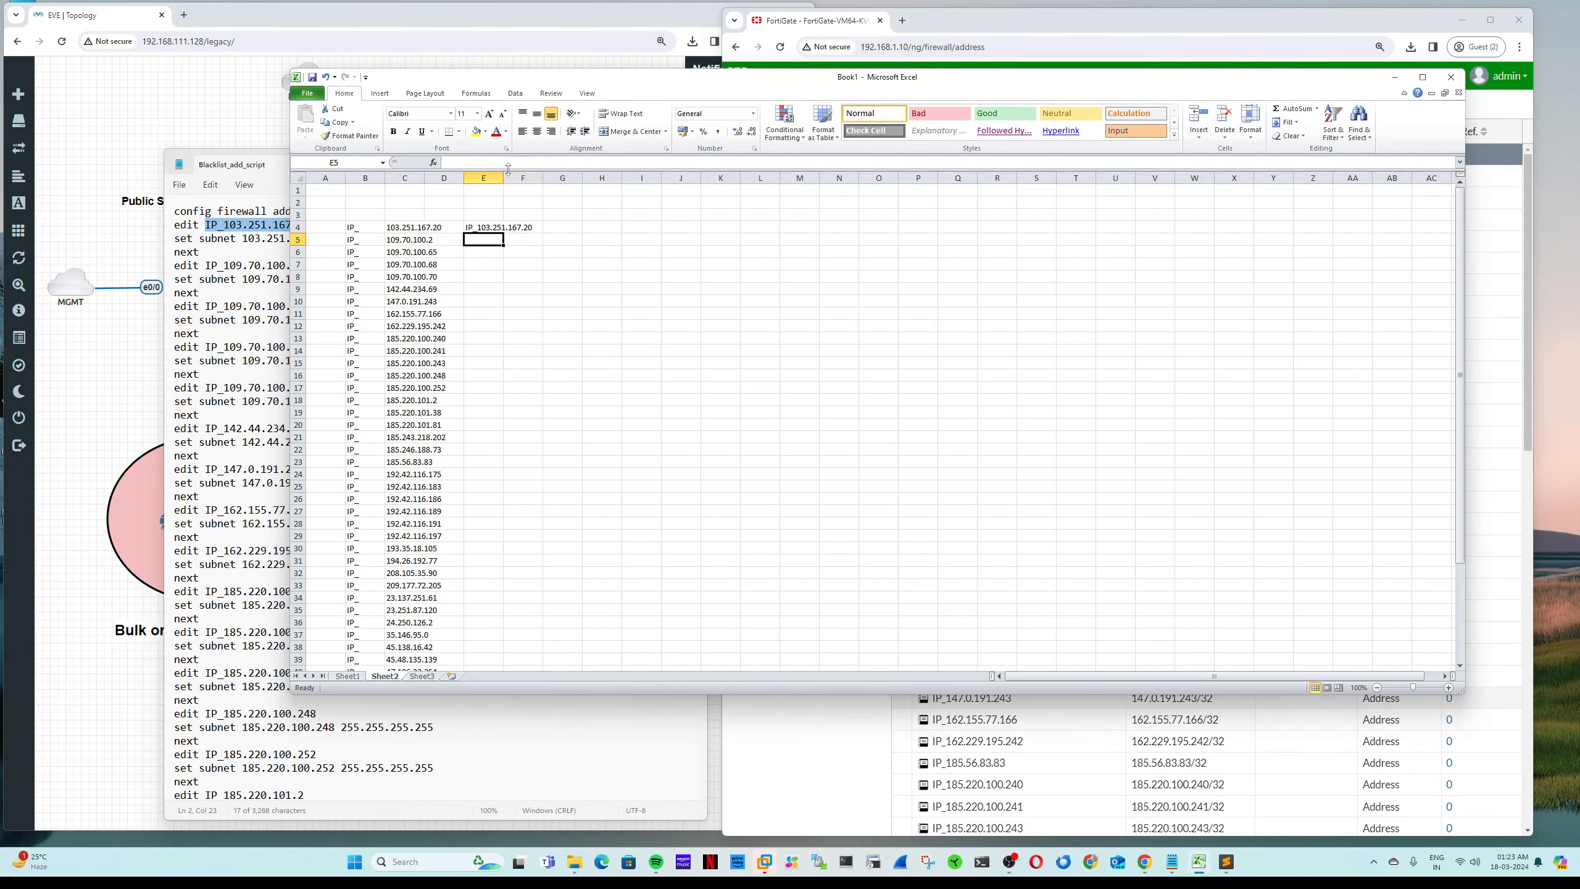
Step: Widen column E, fill the formula down to row 49, and copy E4:E49
drag(505, 177, 615, 178)
click(548, 228)
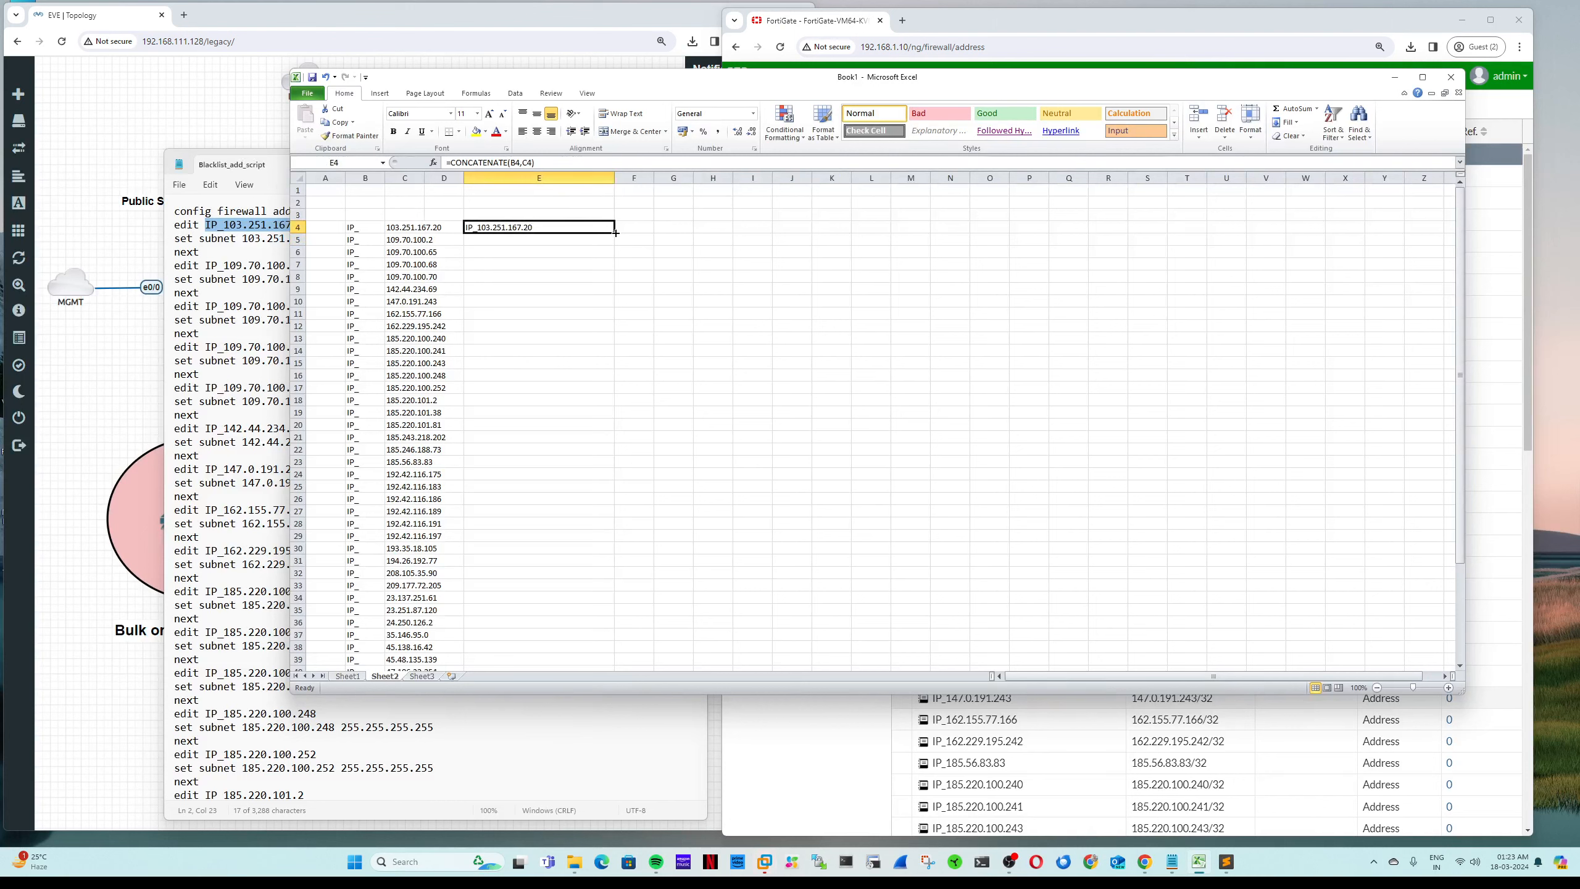
drag(615, 232, 582, 651)
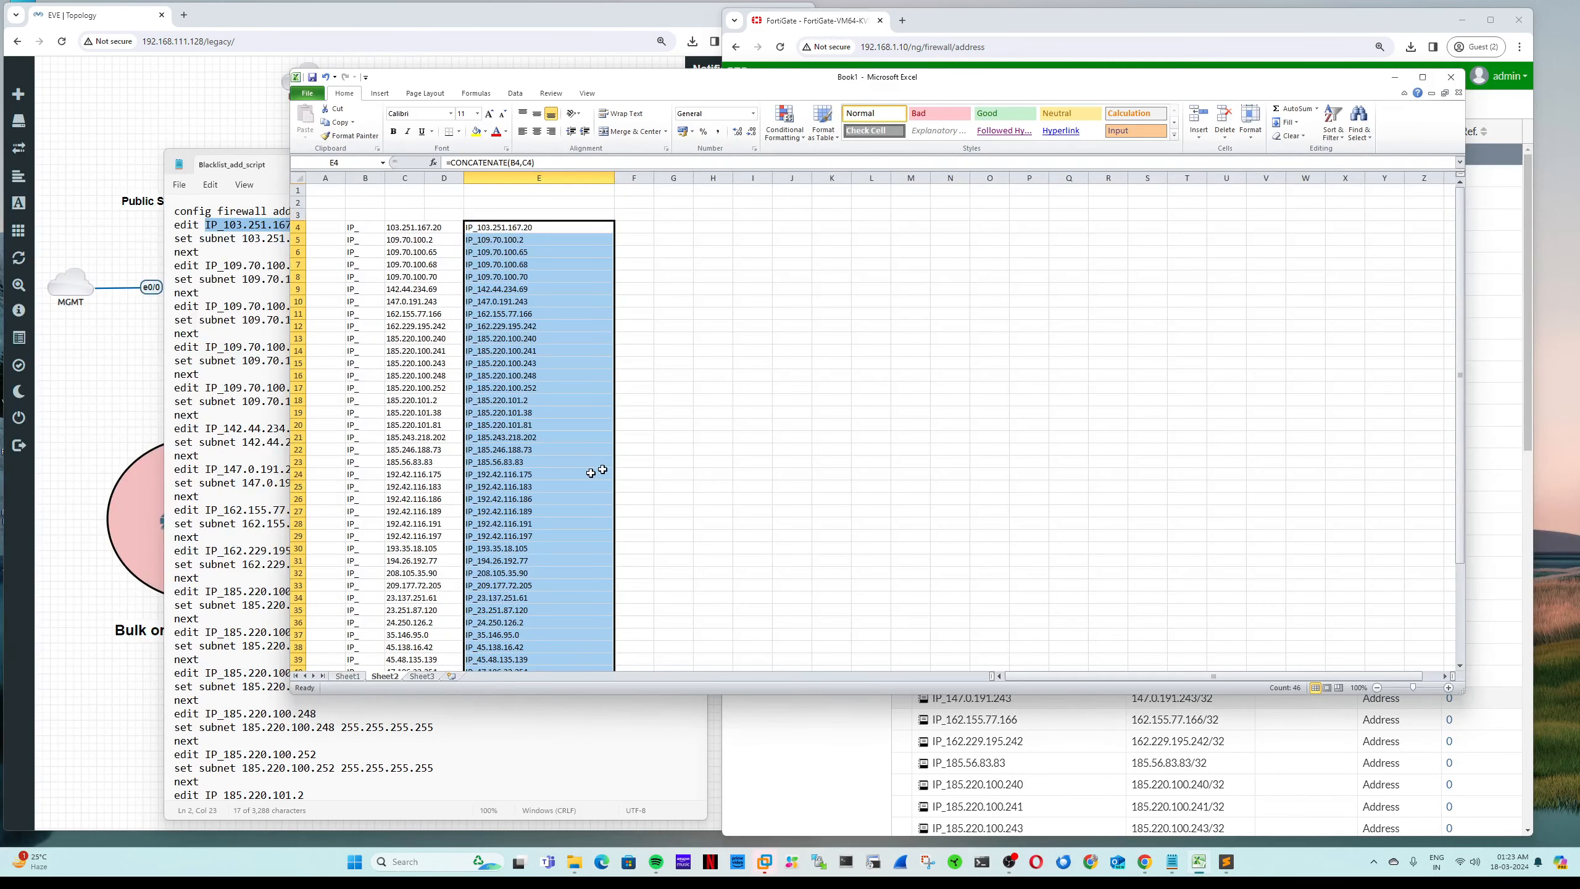
key(ctrl+c)
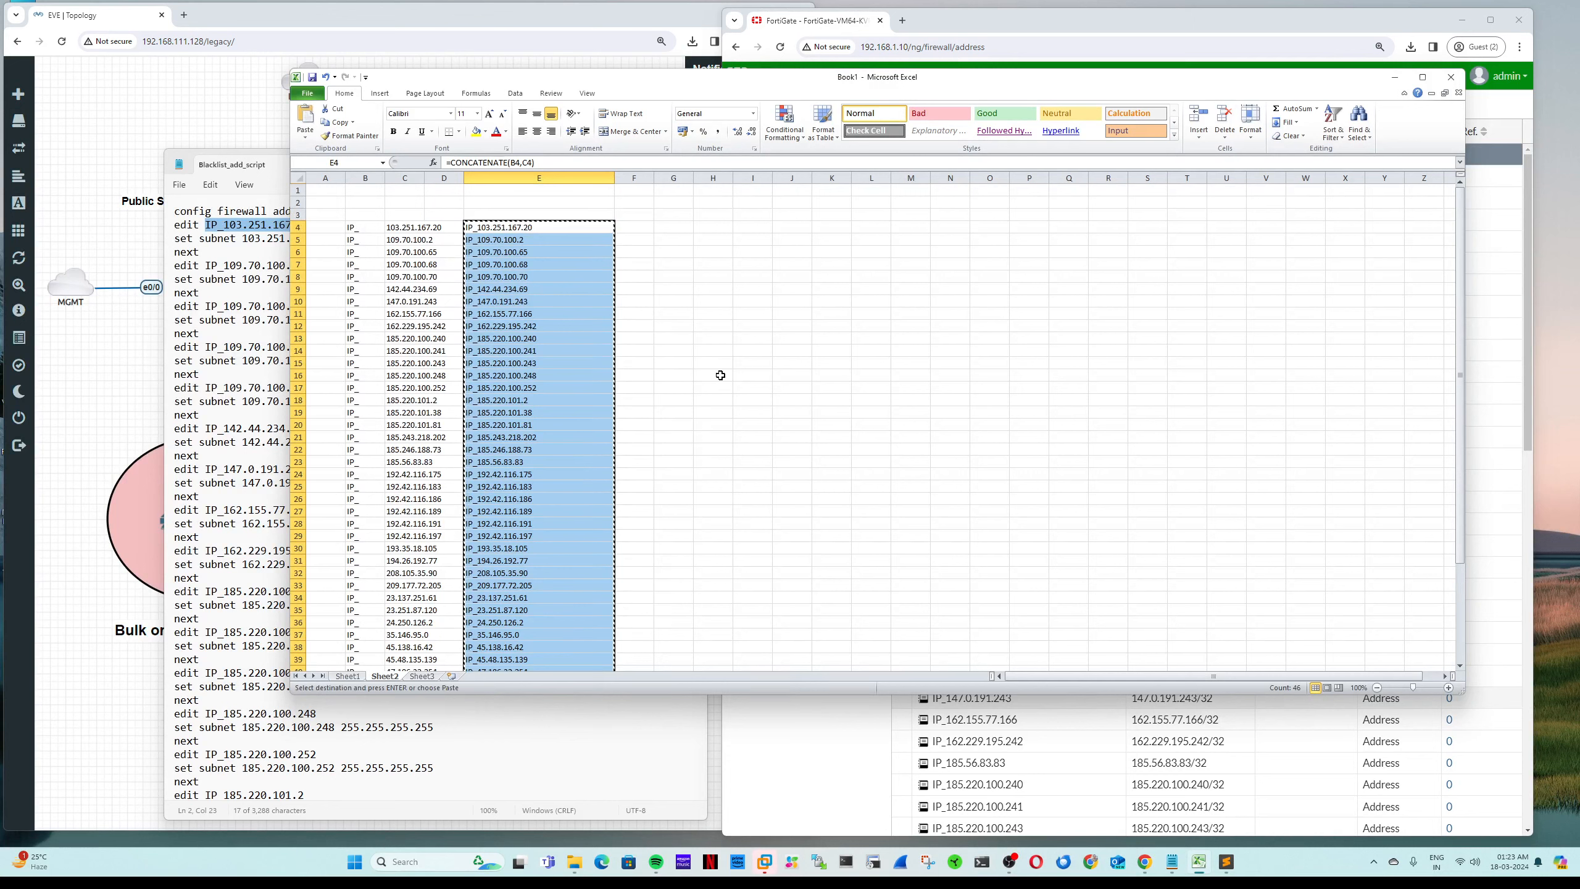
scroll(707, 471, down, 7)
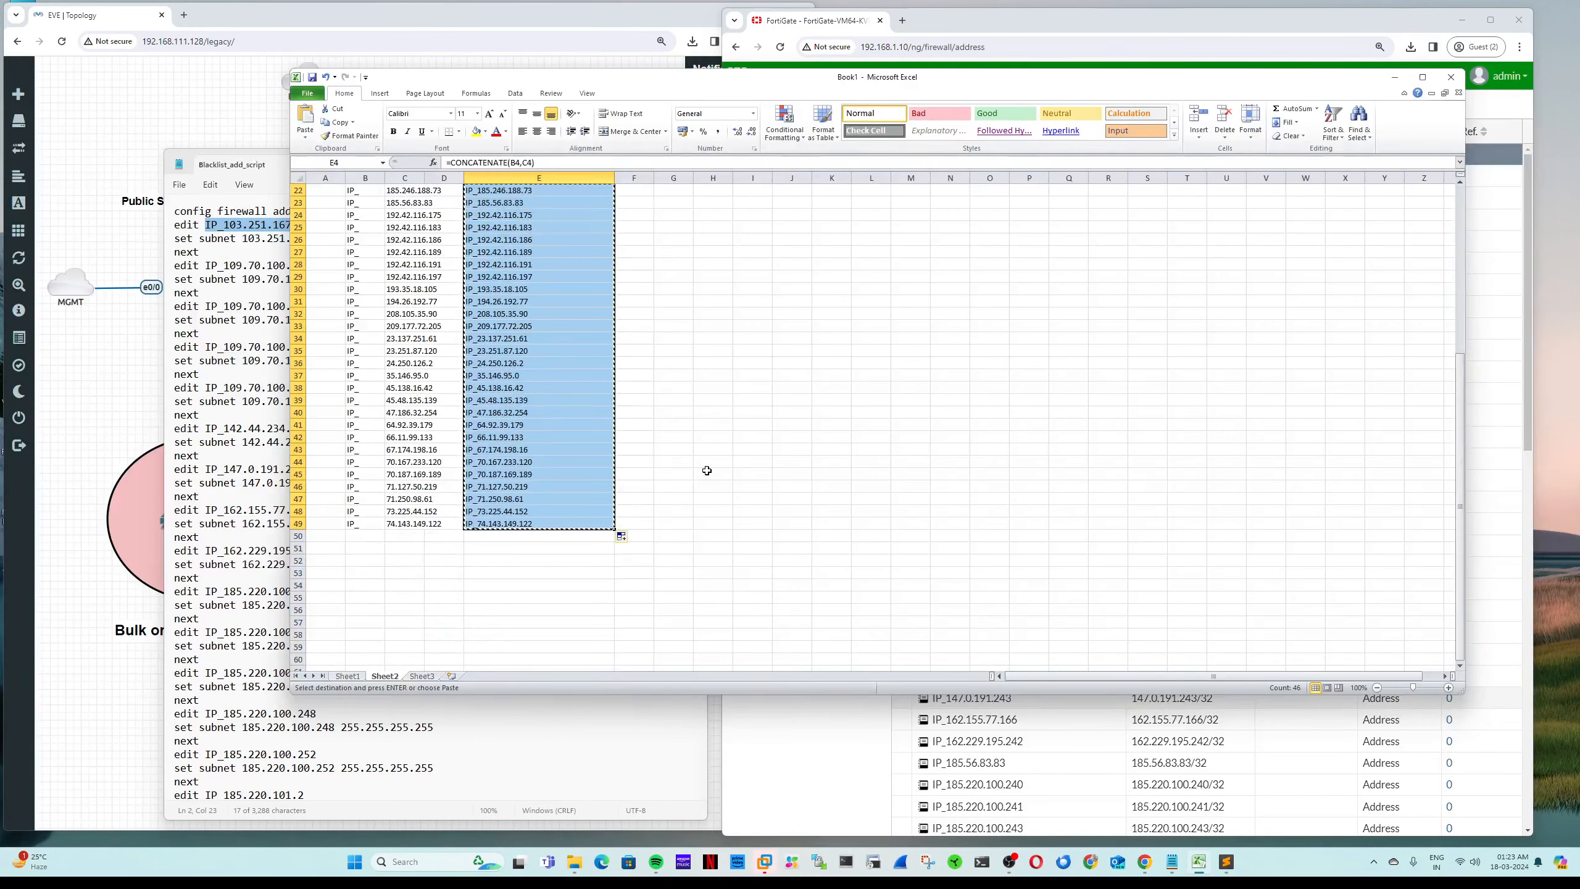
click(1173, 862)
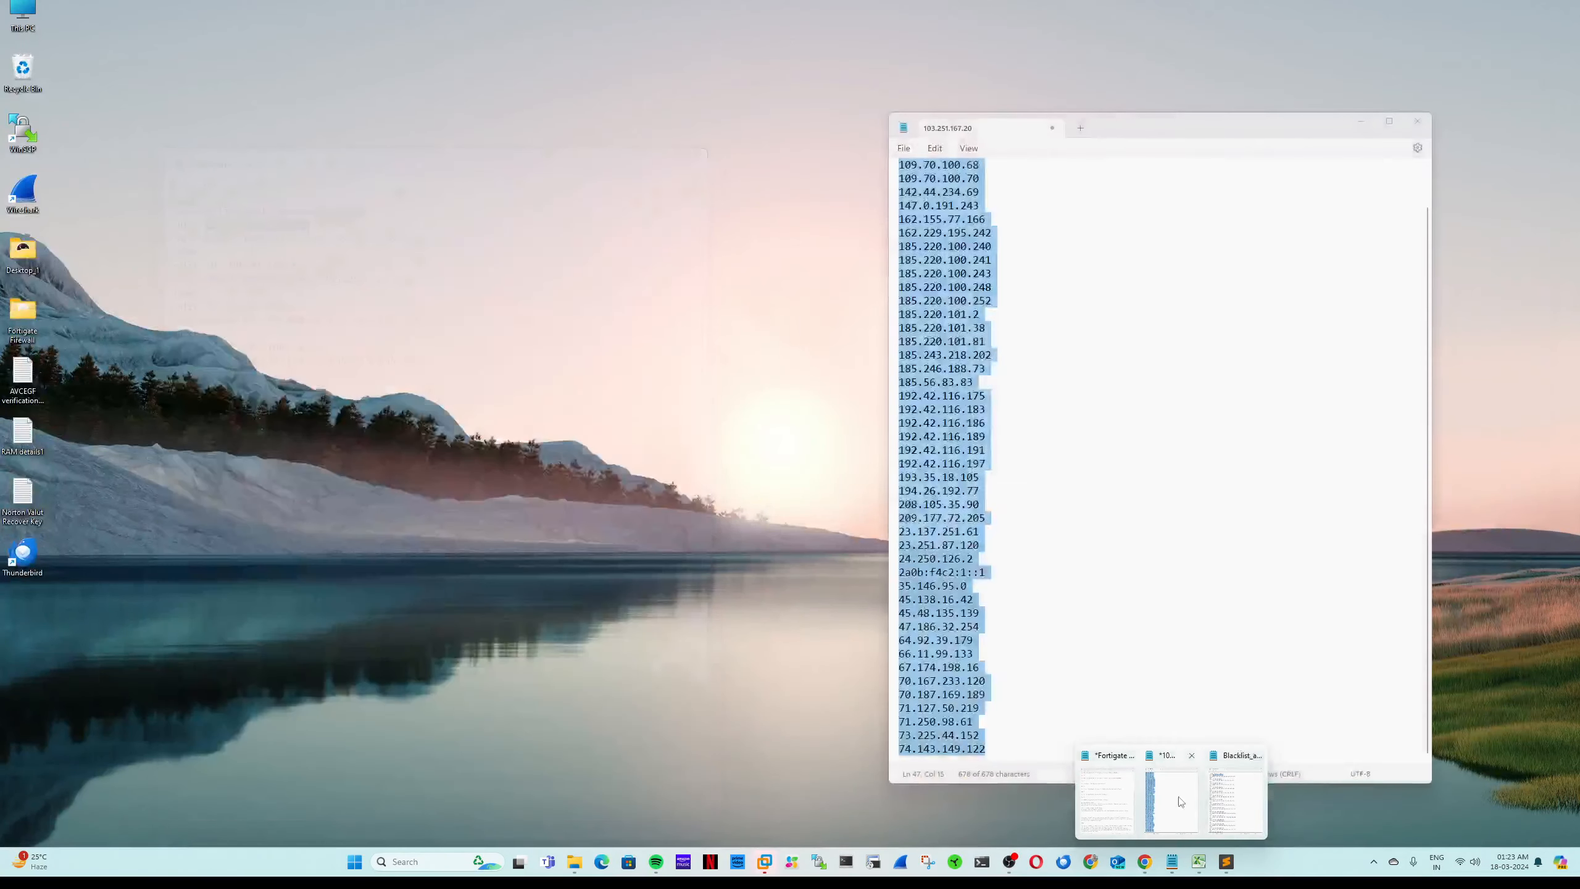
Step: Paste the IP_-prefixed names into Notepad, then copy them into a new Sublime Text tab
click(1181, 802)
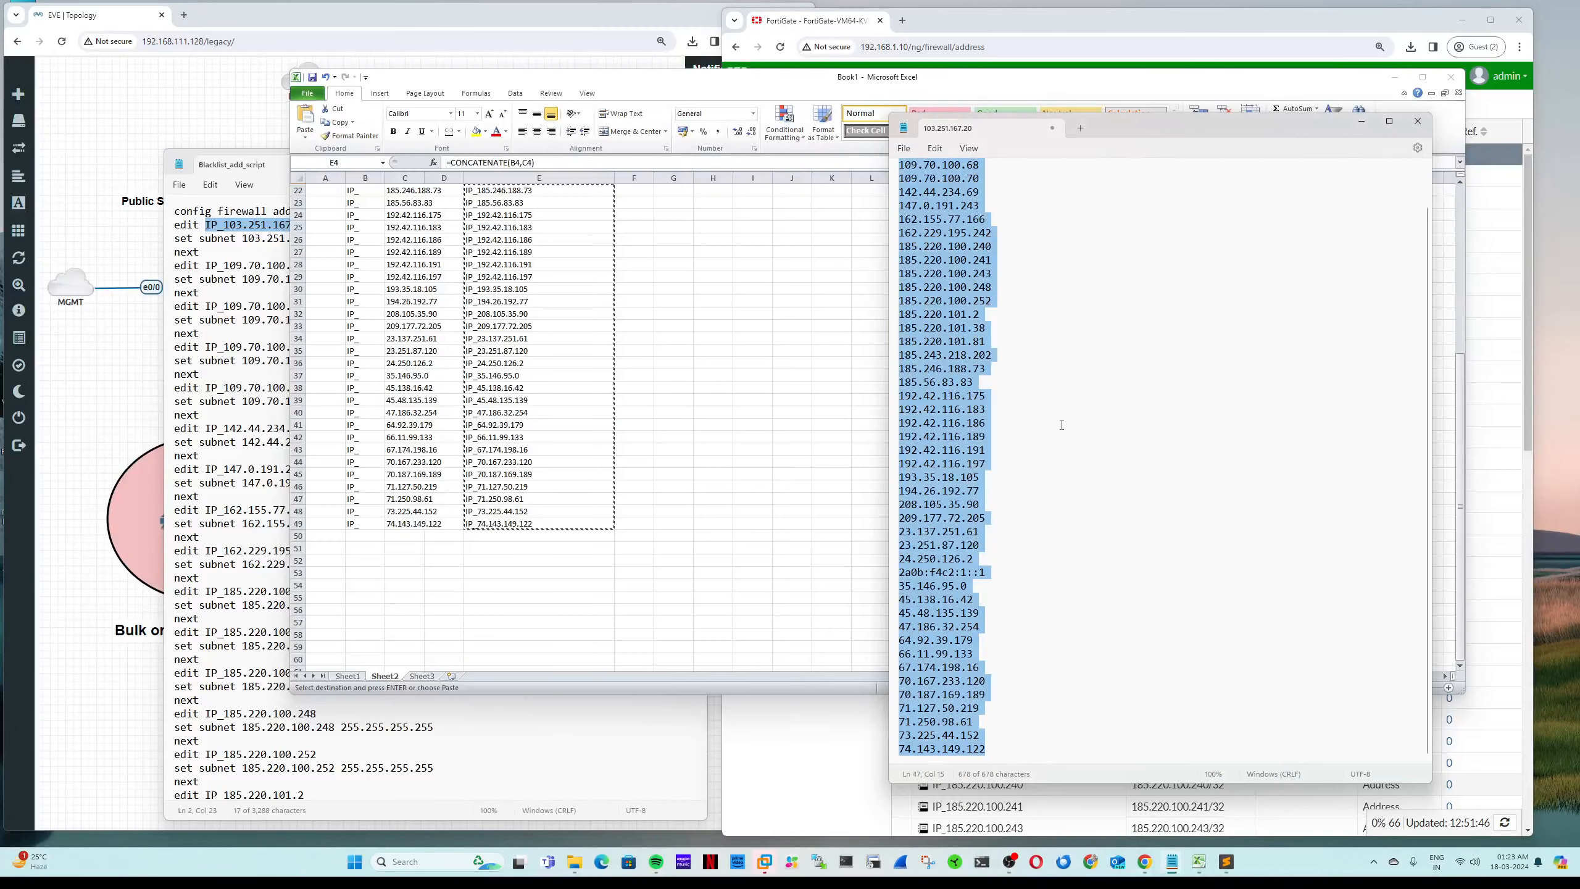
key(ctrl+v)
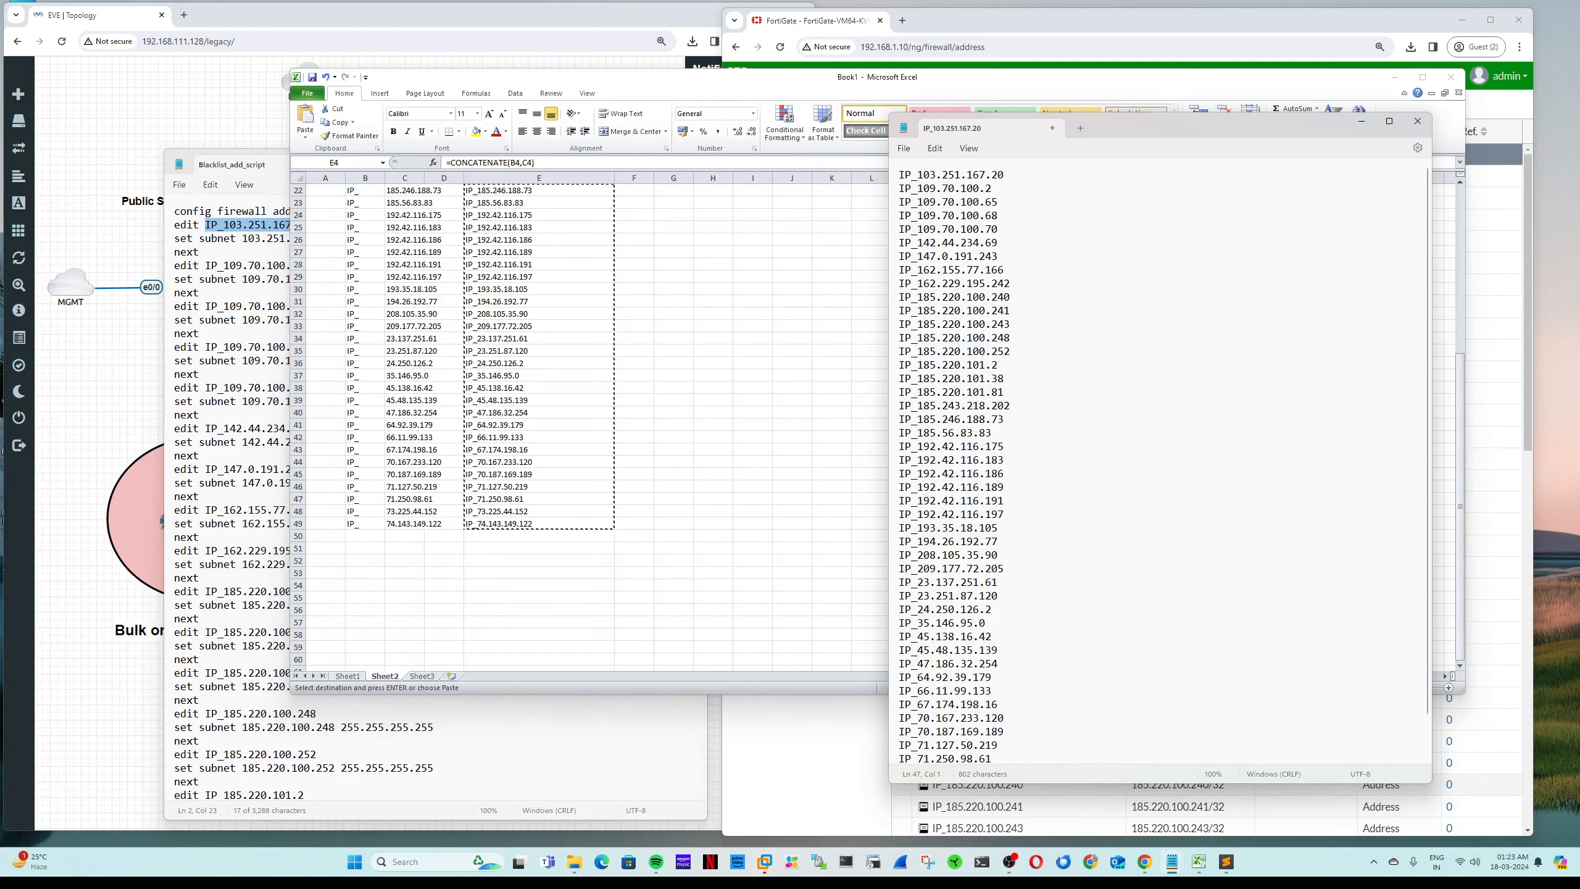
click(1226, 861)
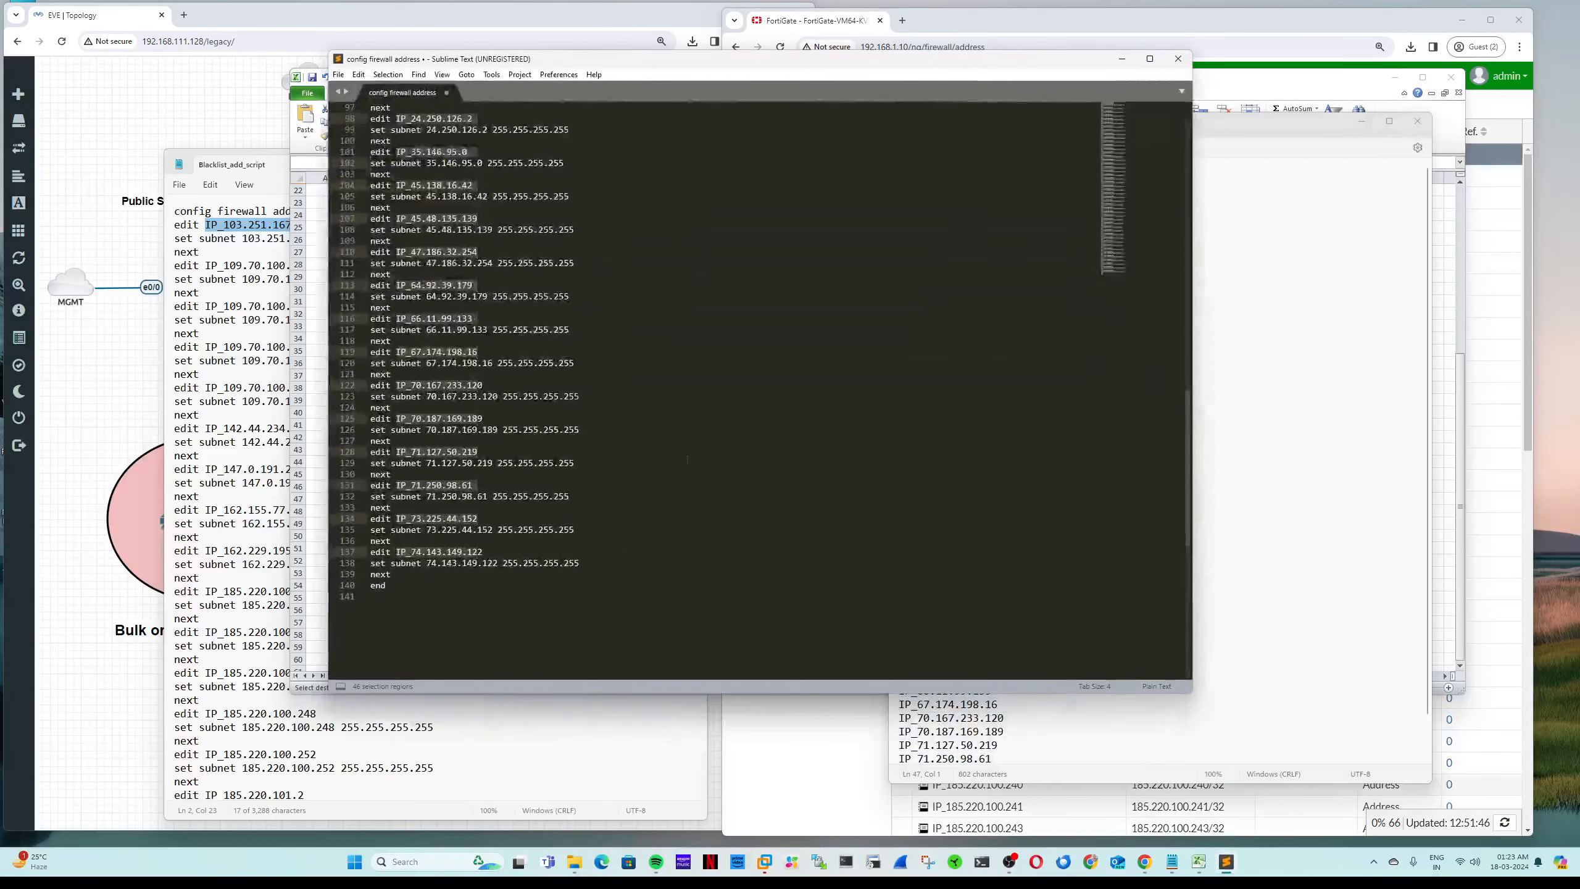
key(ctrl+a)
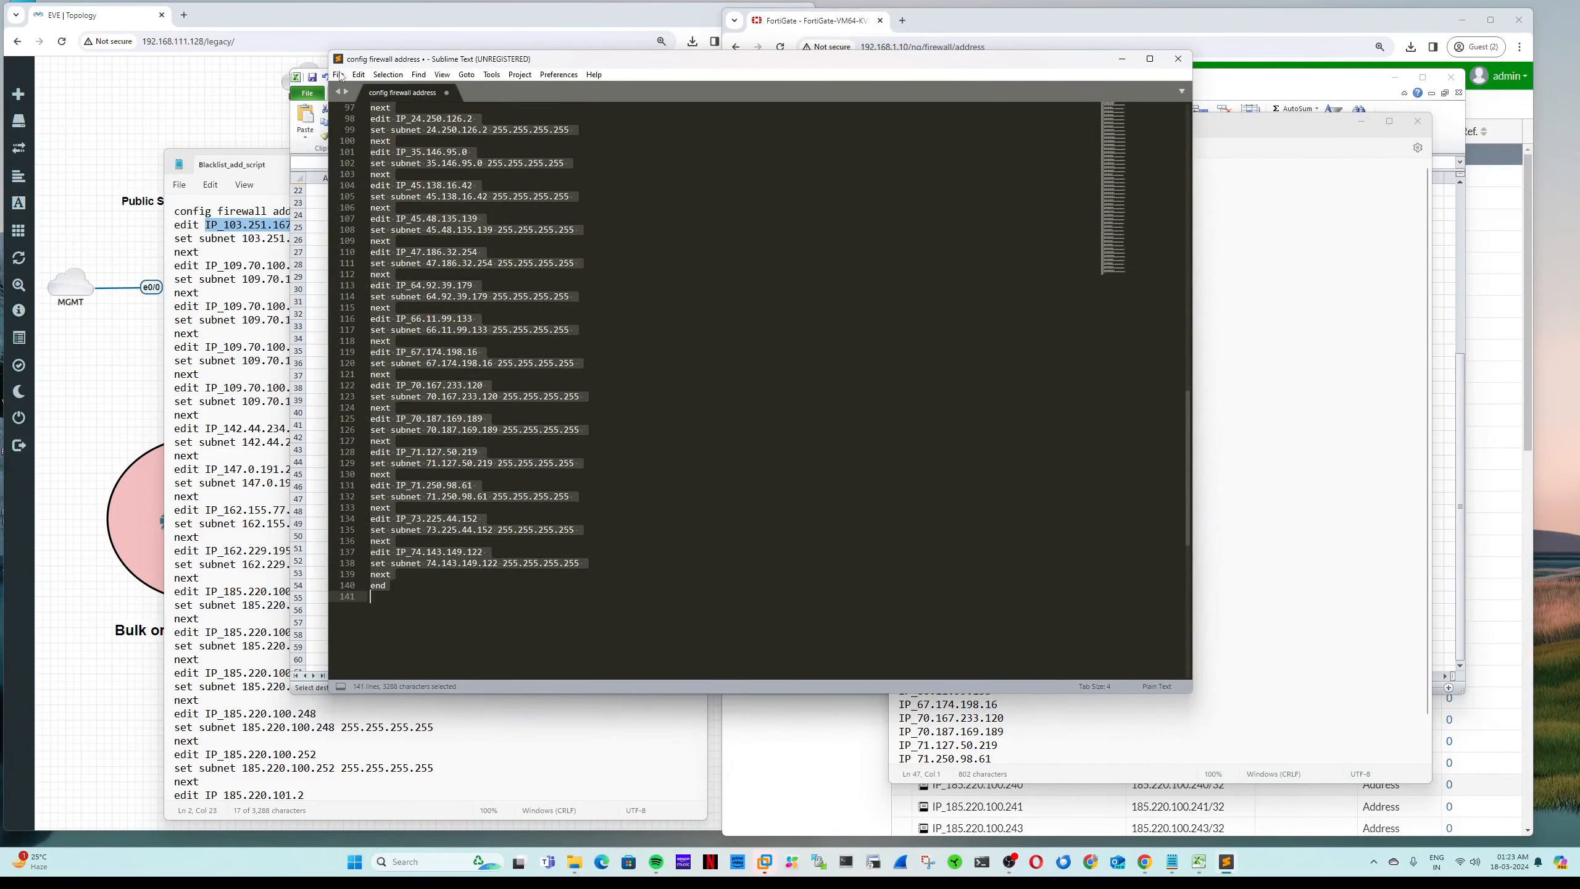
click(338, 74)
click(367, 89)
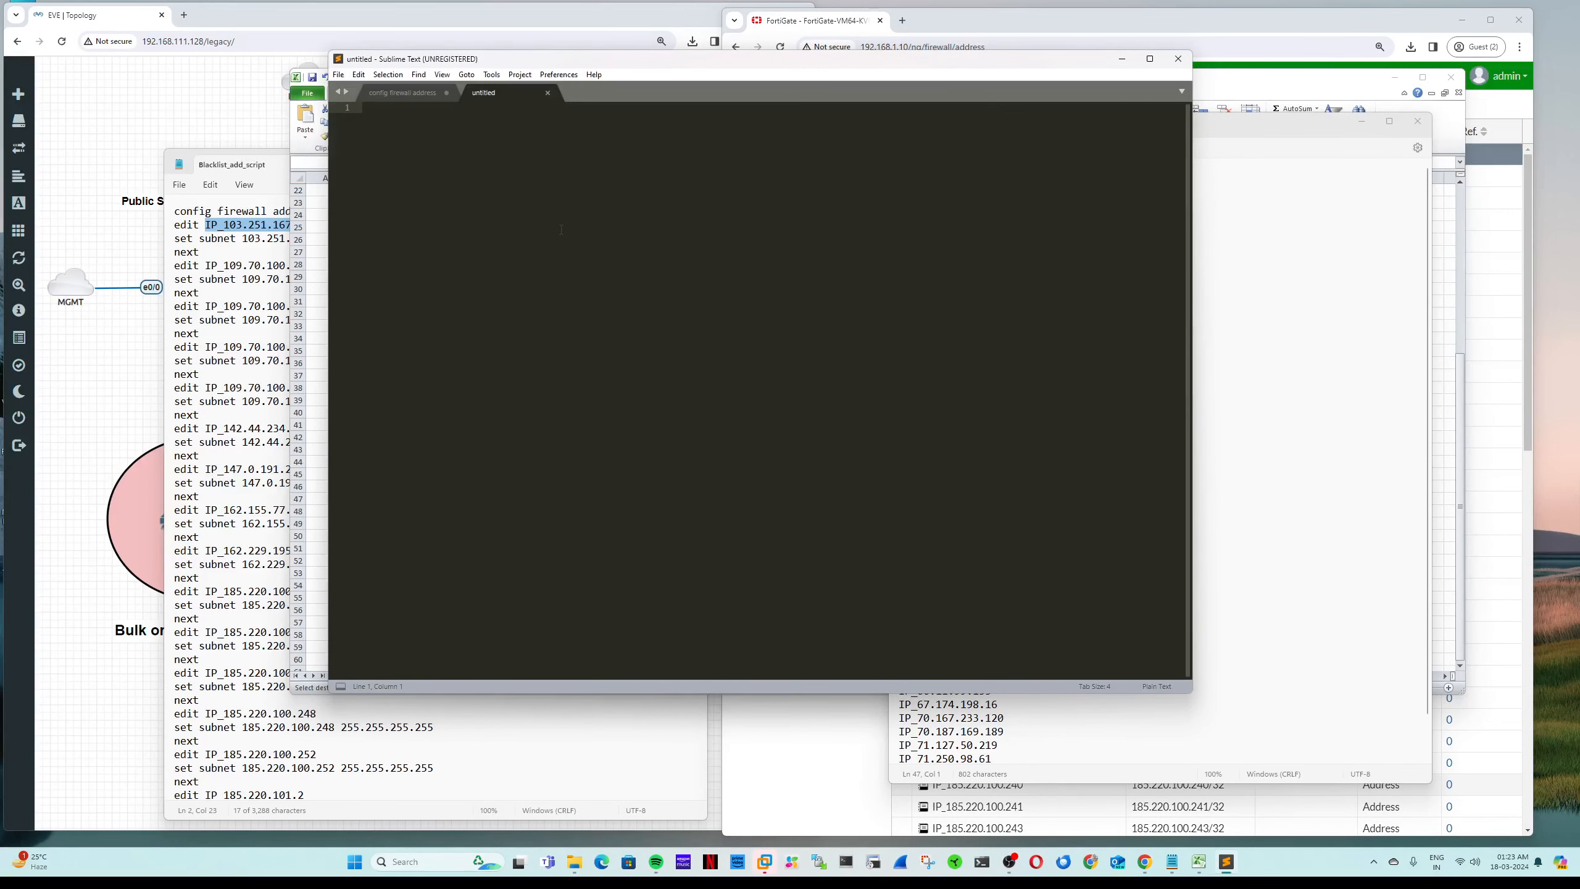
key(ctrl+v)
Step: Join all 46 IP_ names into one space-separated line and copy it
key(ctrl+f)
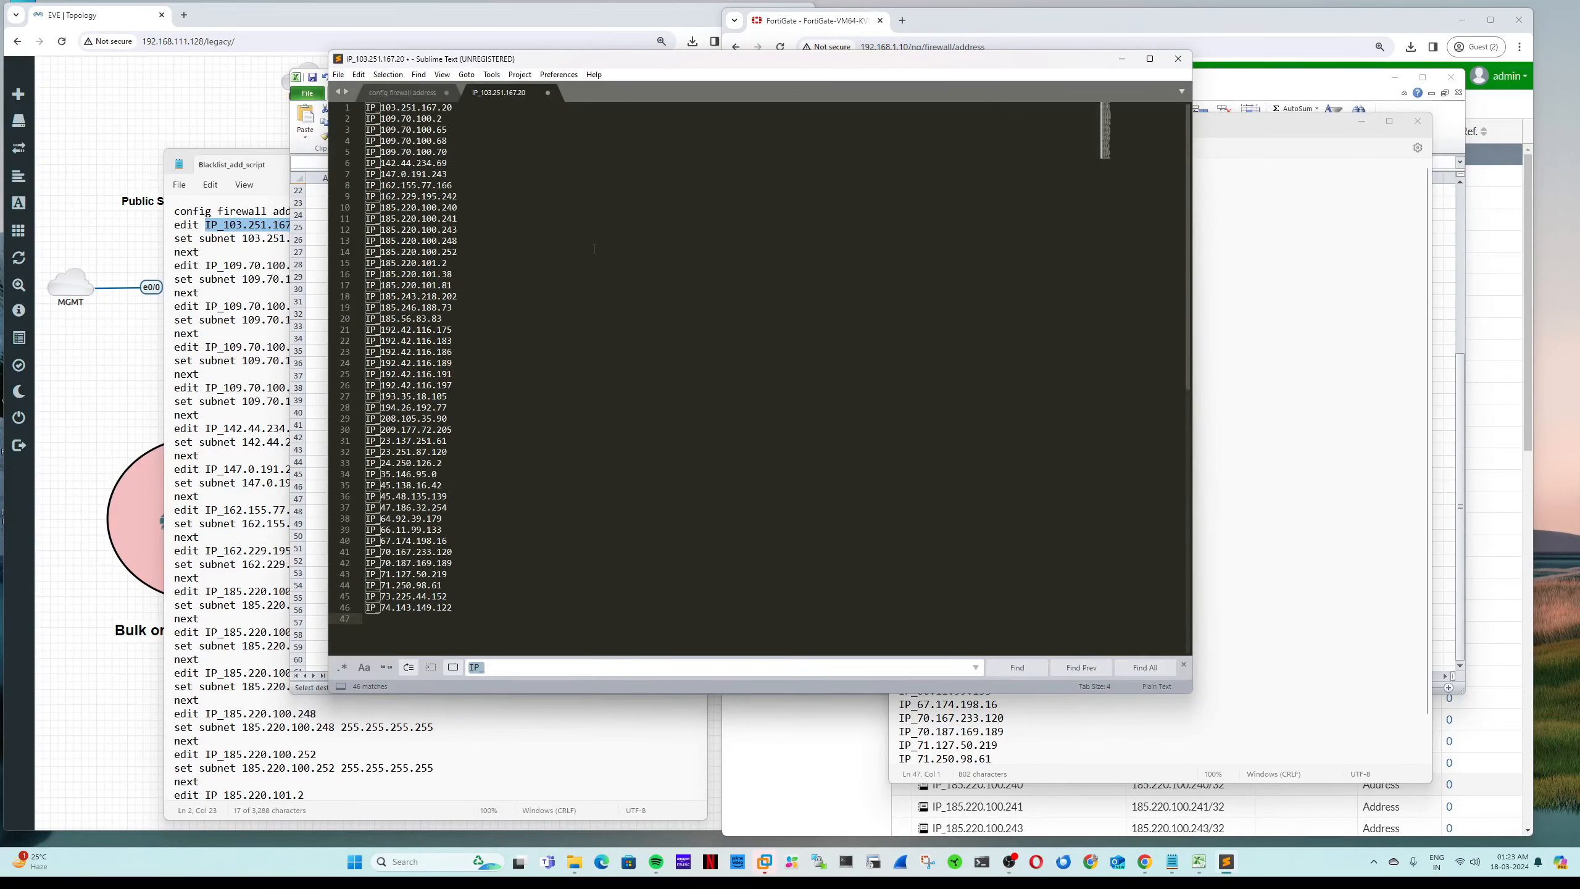
click(1143, 667)
key(Home)
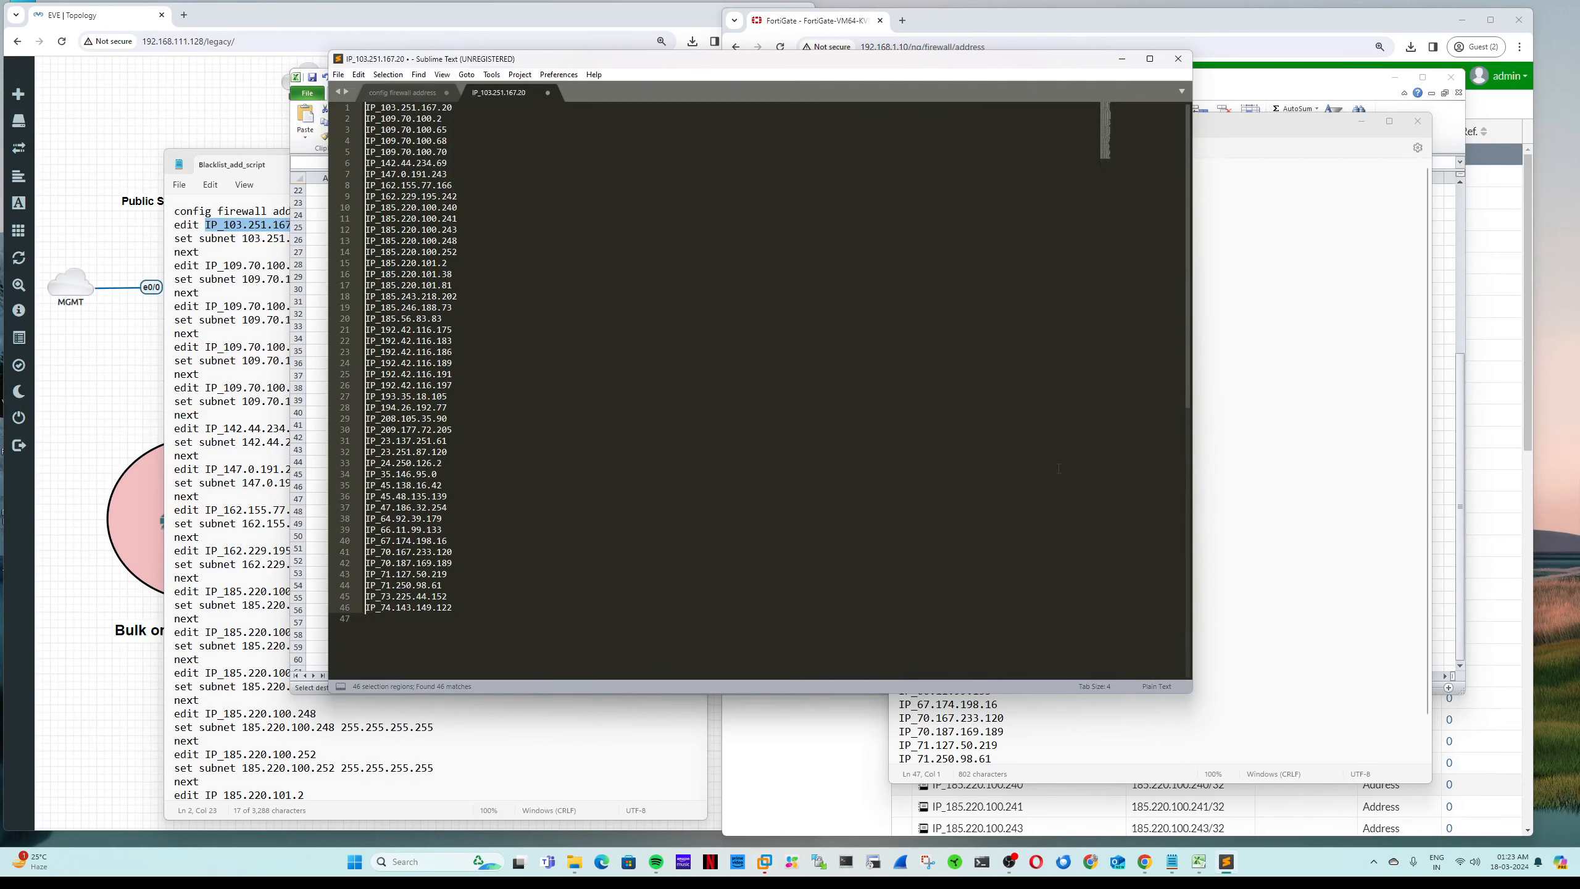
key(BackSpace)
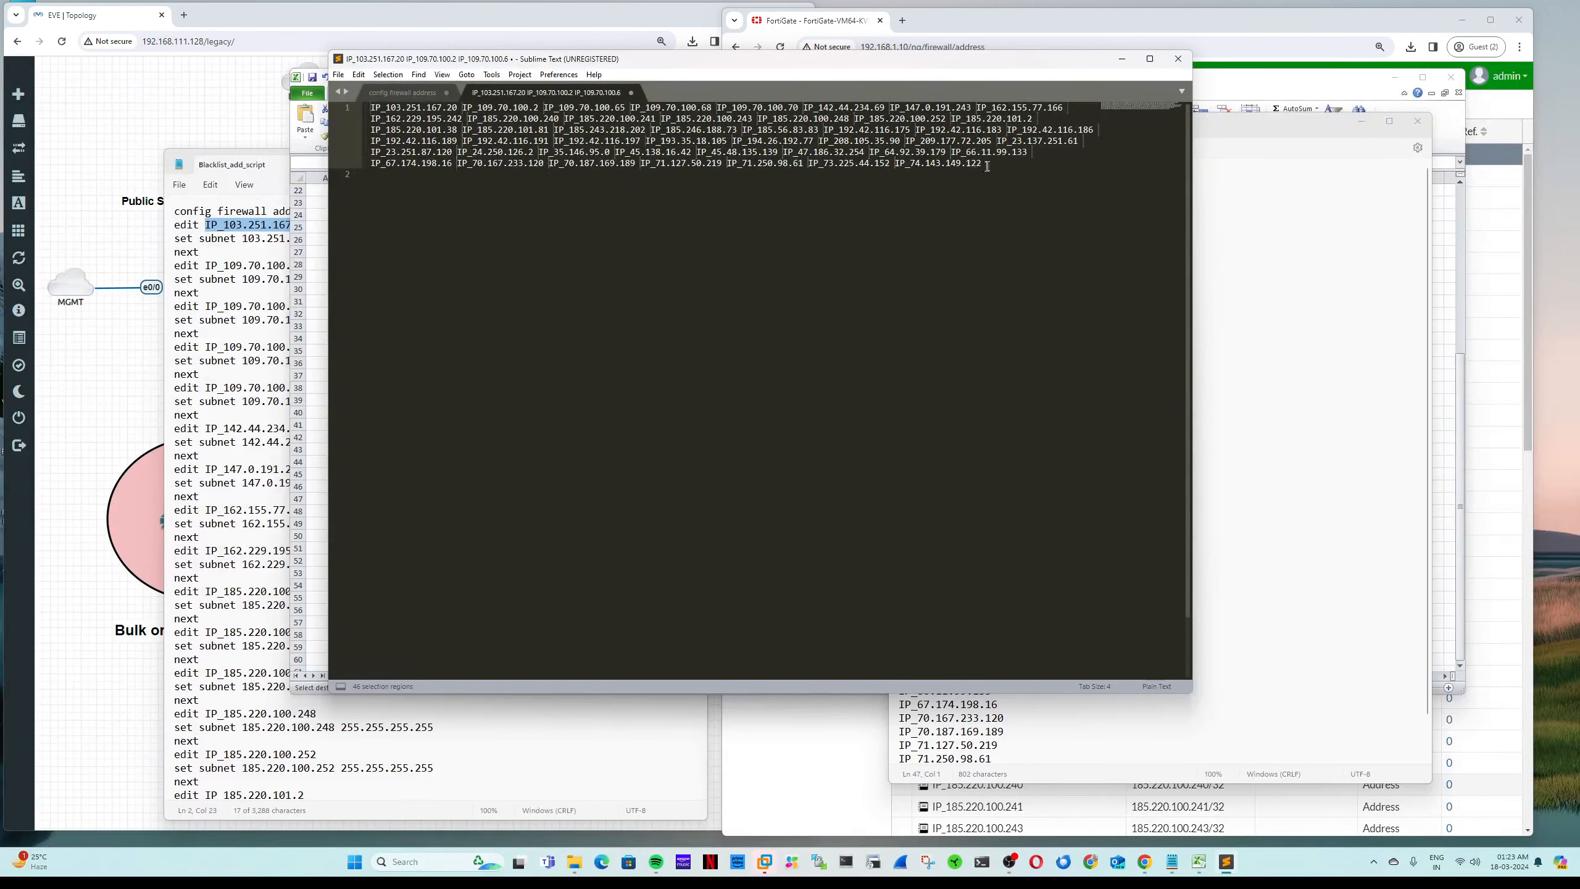
drag(995, 163, 366, 108)
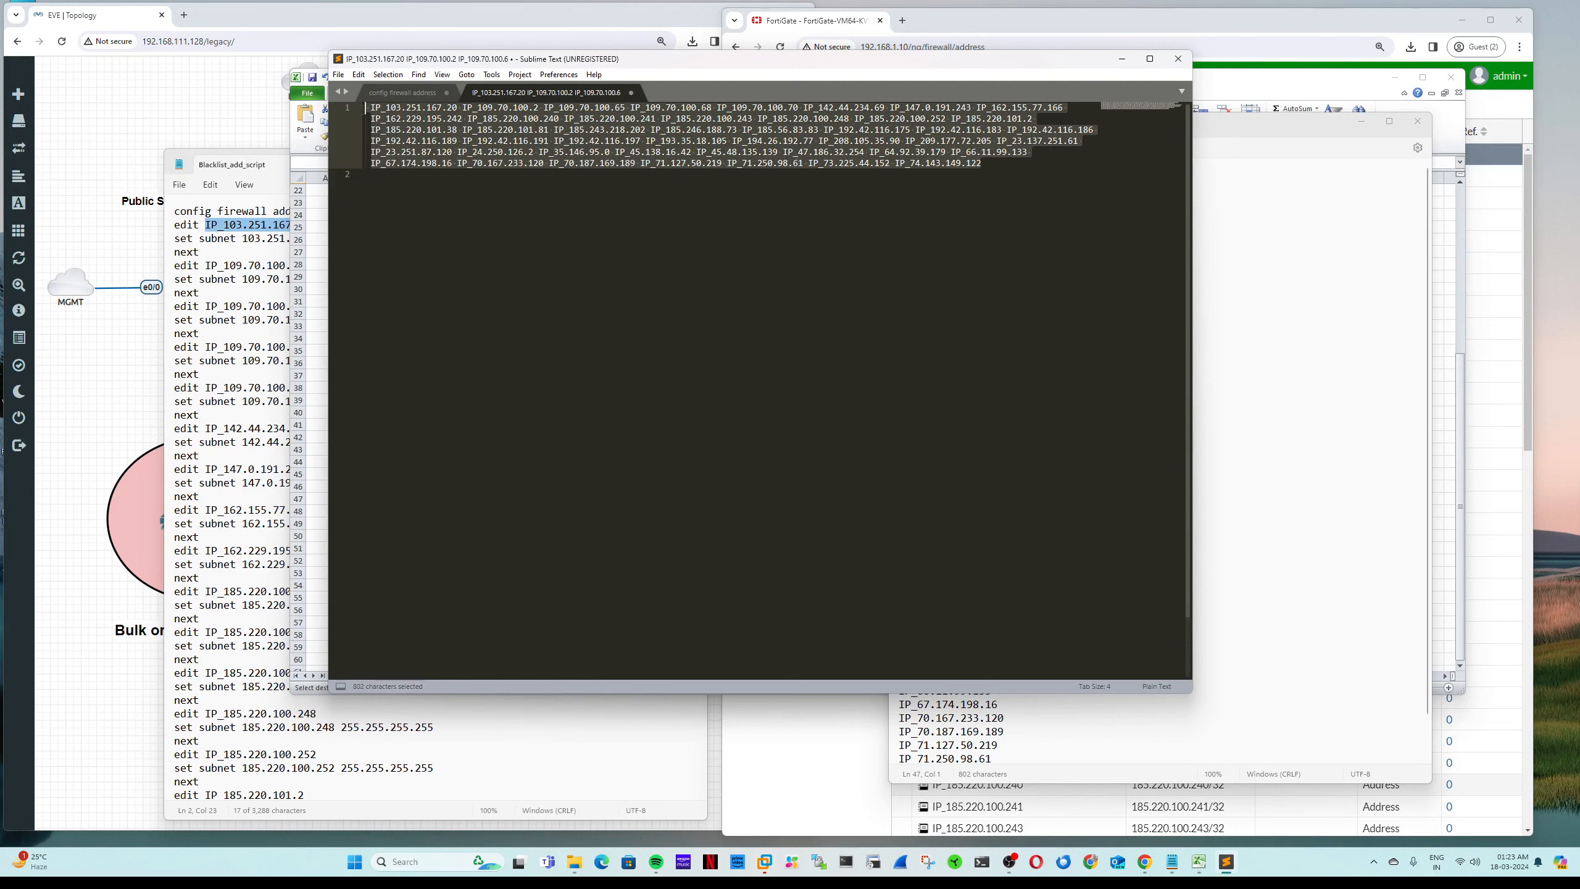
key(ctrl+c)
Step: Replace the Notepad text with the joined line and add blank lines above it
click(1287, 378)
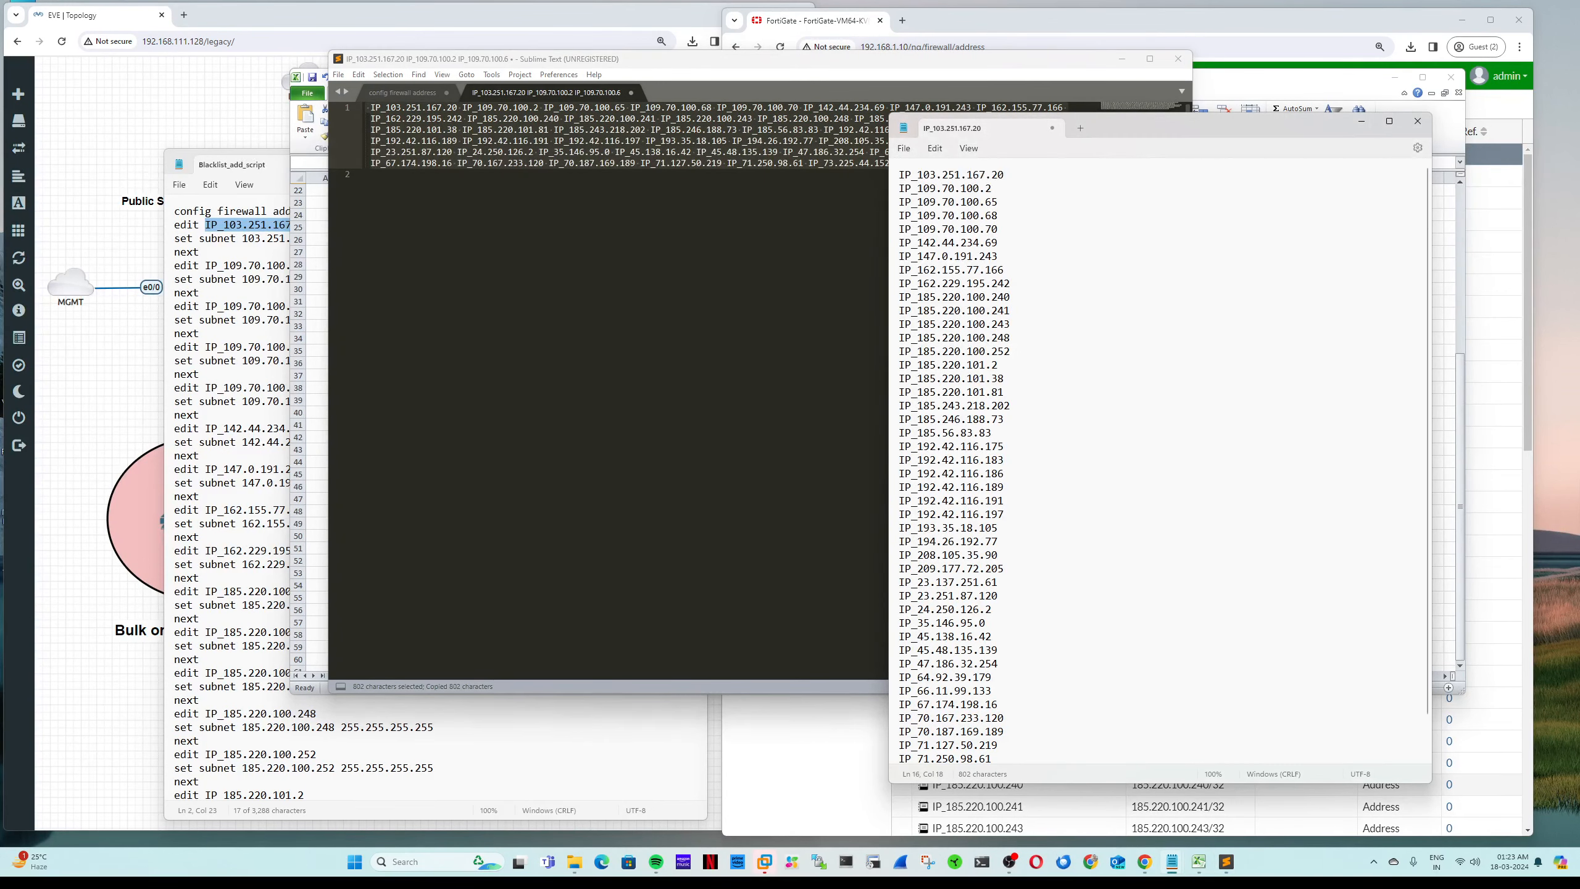
key(ctrl+a)
key(ctrl+v)
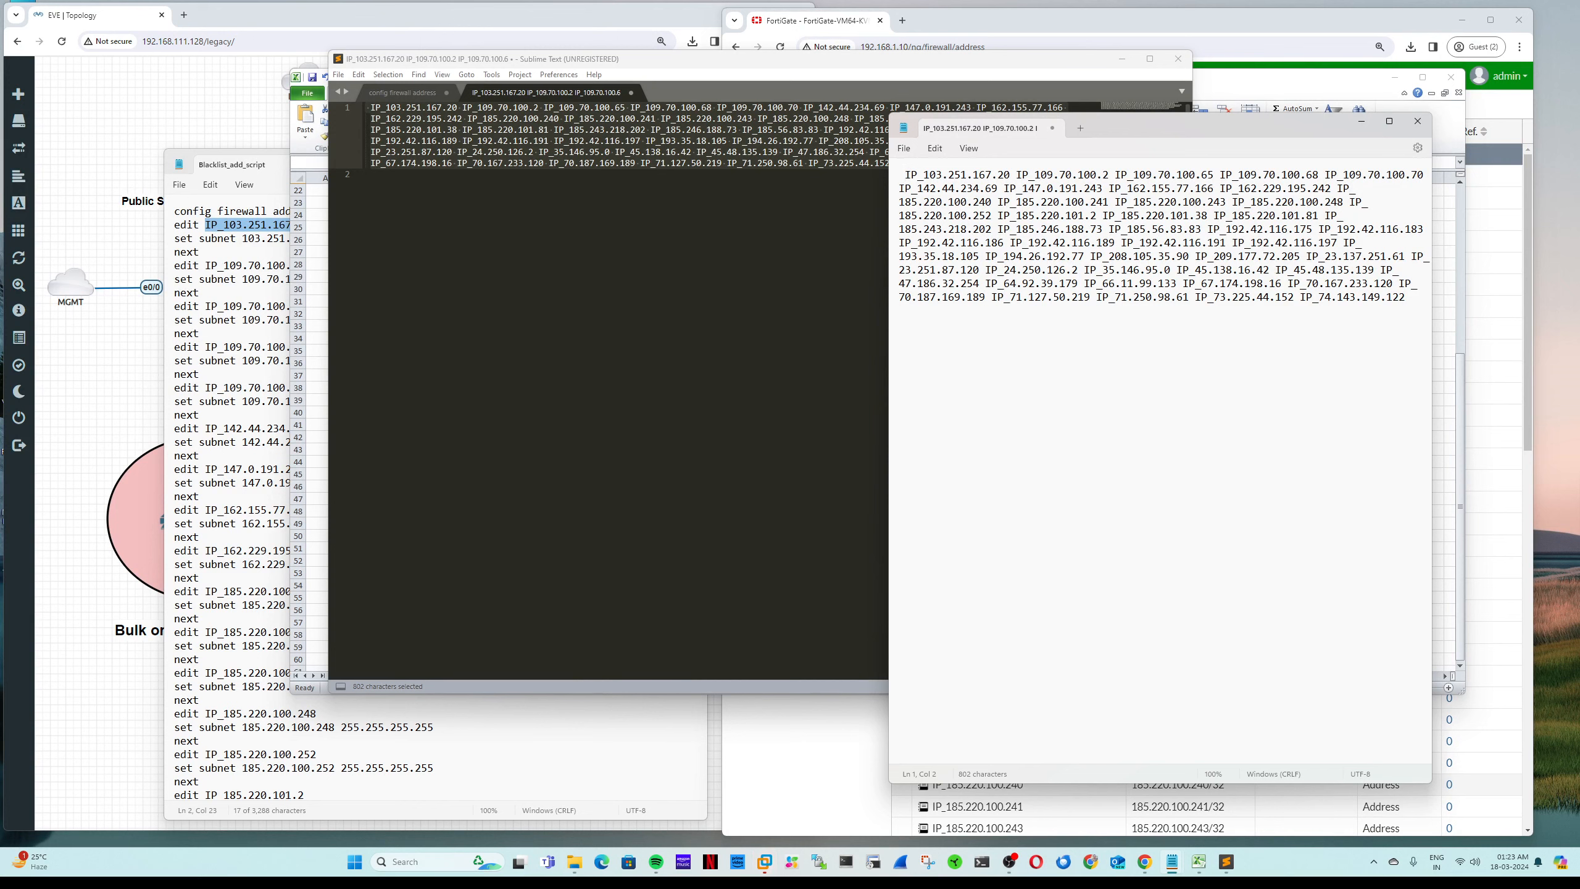
key(ctrl+a)
click(905, 173)
key(Return)
key(Return)
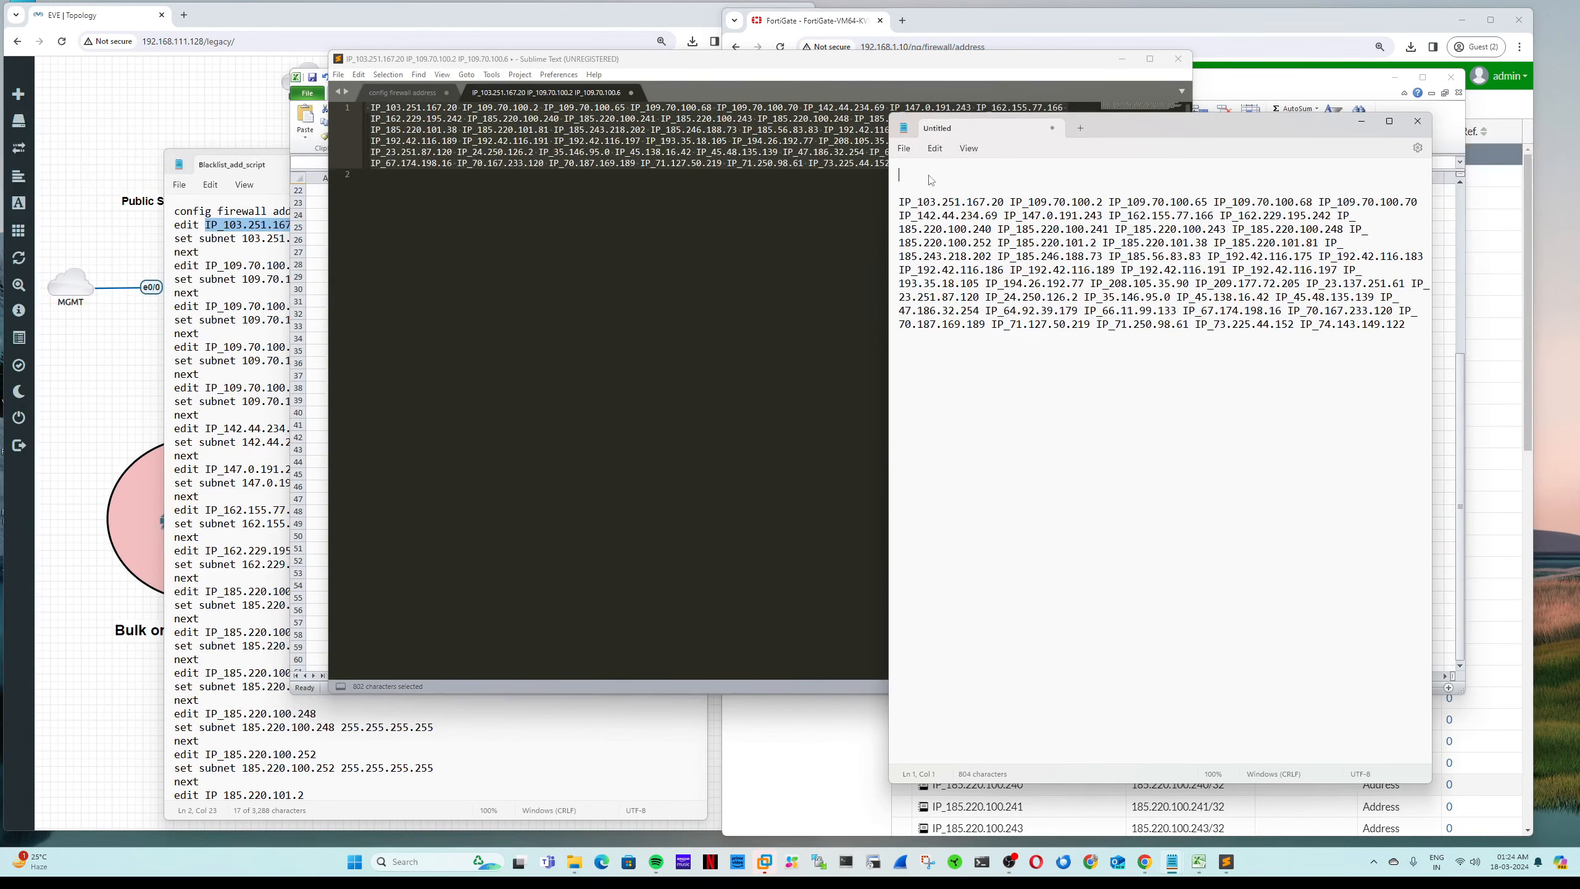
Step: Add the lines 'config firewall addrgrp' and 'edit Blacklisted_IPs' above the joined IP_ names
text(config firewall addrgrp)
key(Return)
text(e)
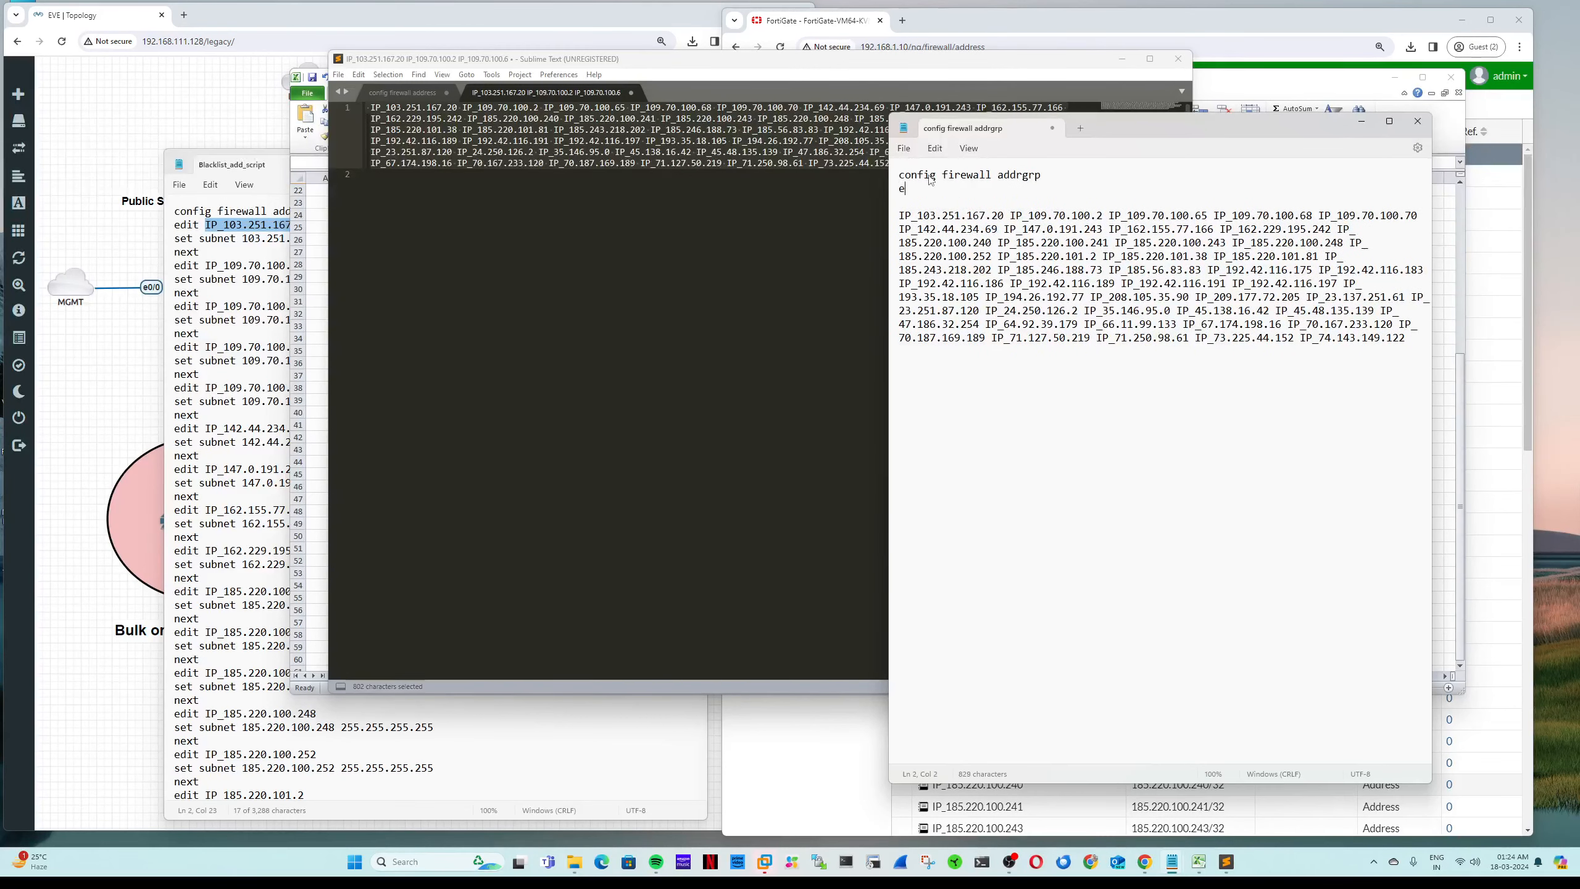
text(dit Blacklisted_IPs)
key(Return)
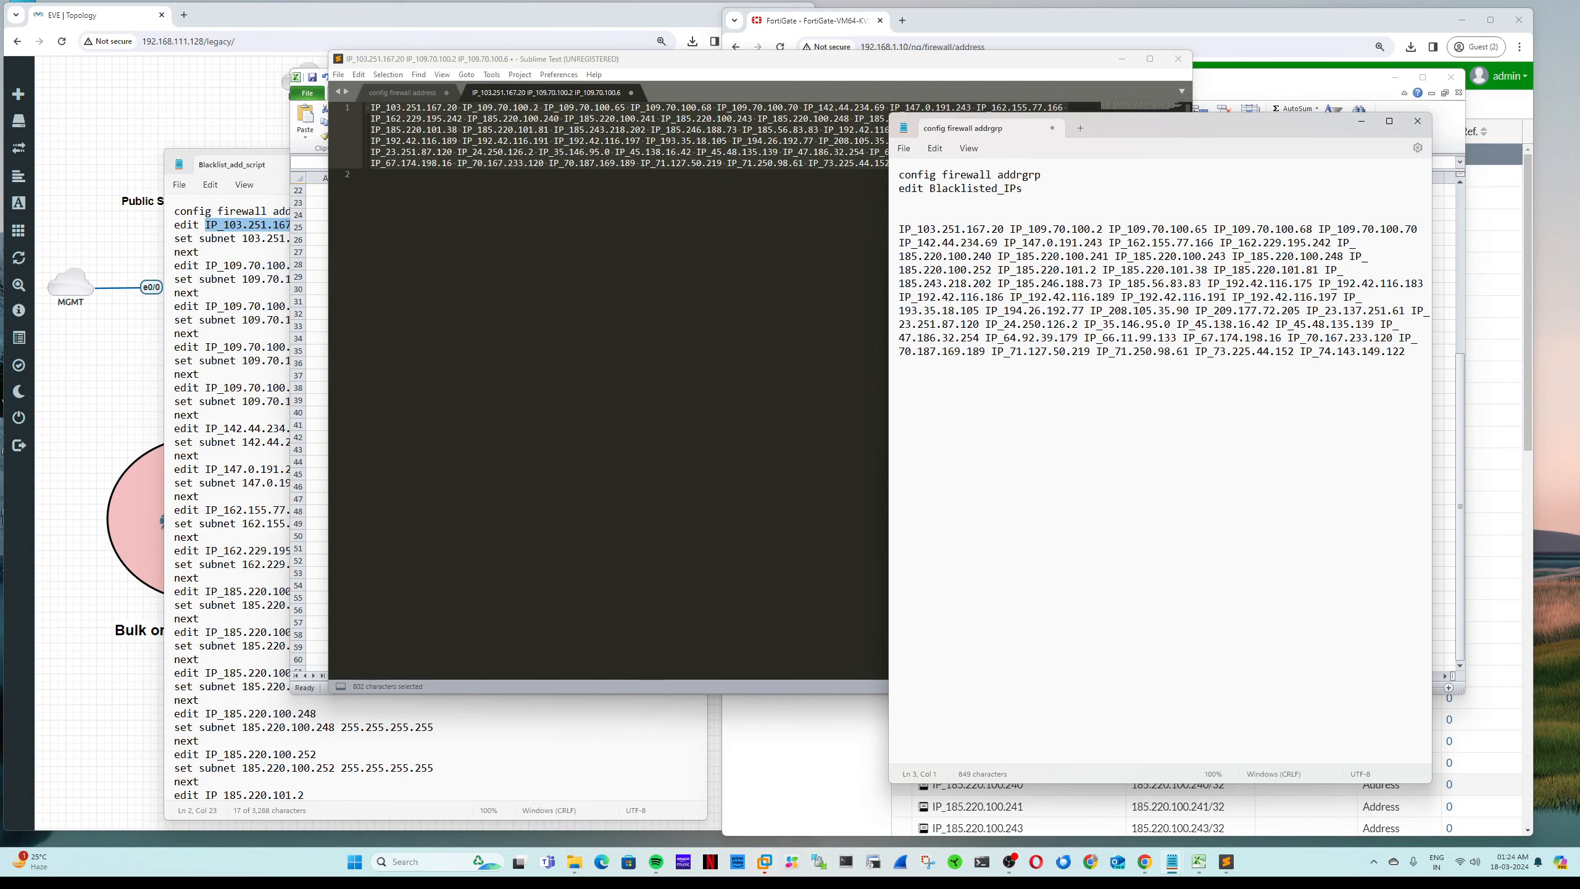
Step: Review the FortiGate Addresses list, then return to the address-group script in Notepad
click(1124, 60)
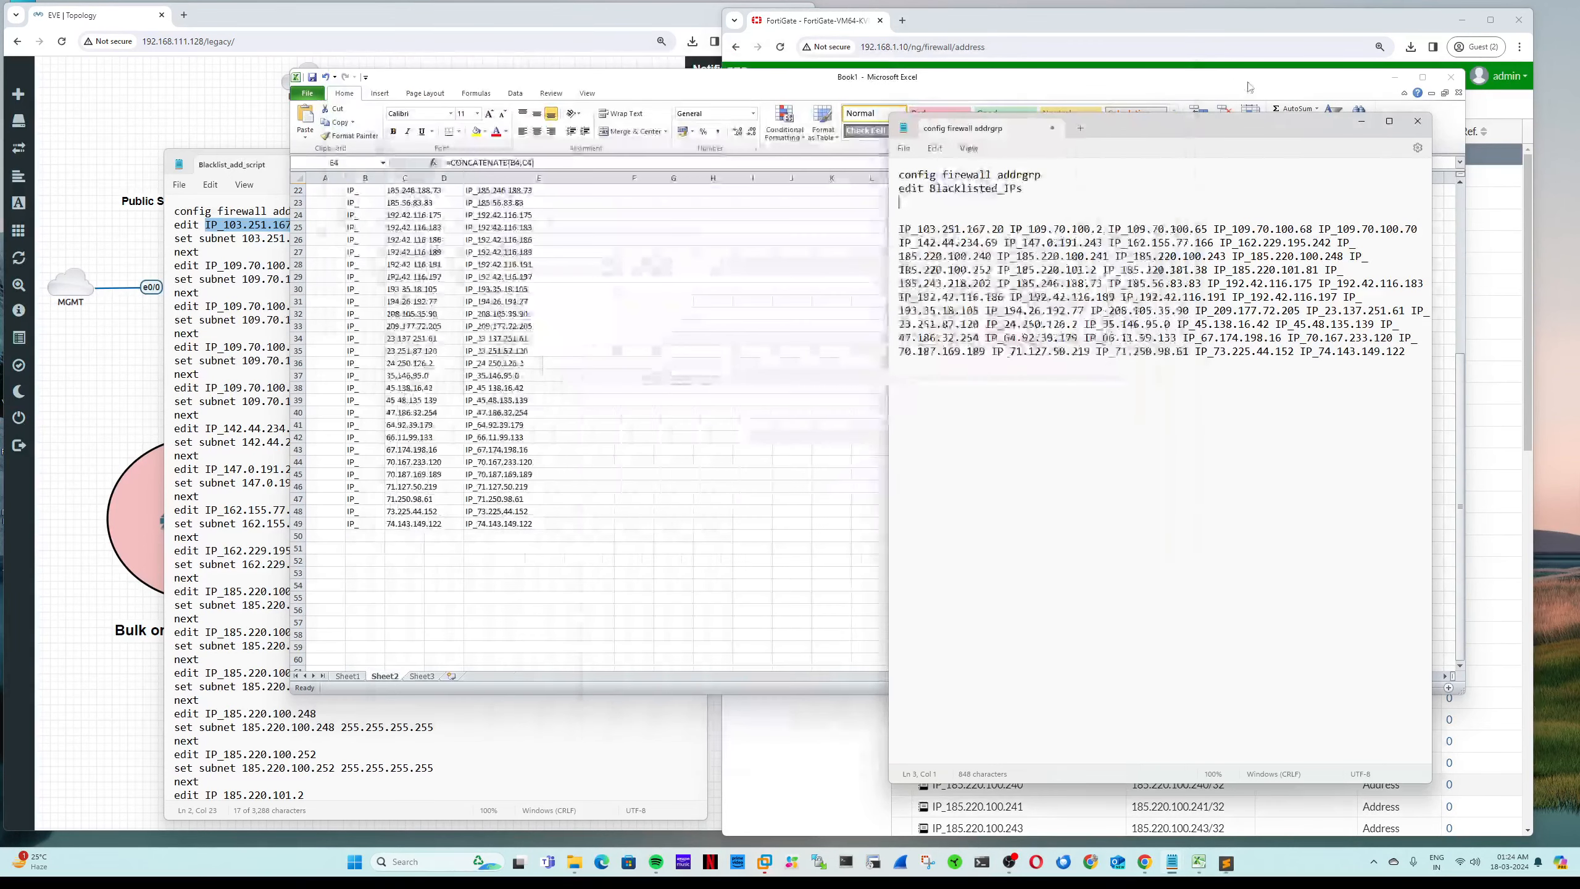
click(1266, 77)
click(1256, 43)
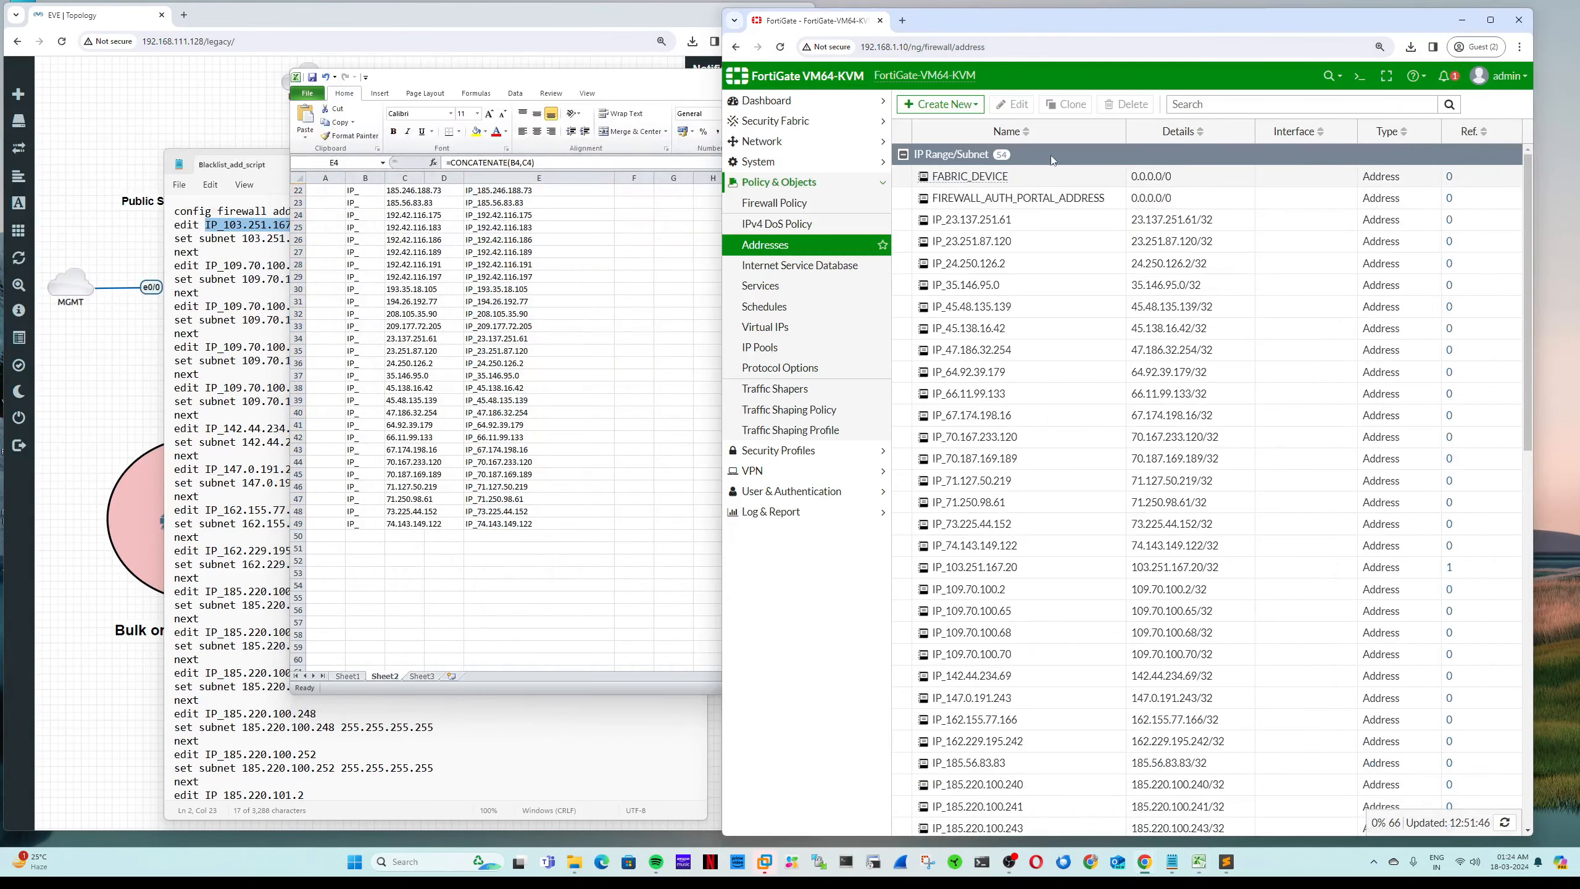
scroll(1126, 565, down, 5)
scroll(1126, 565, down, 4)
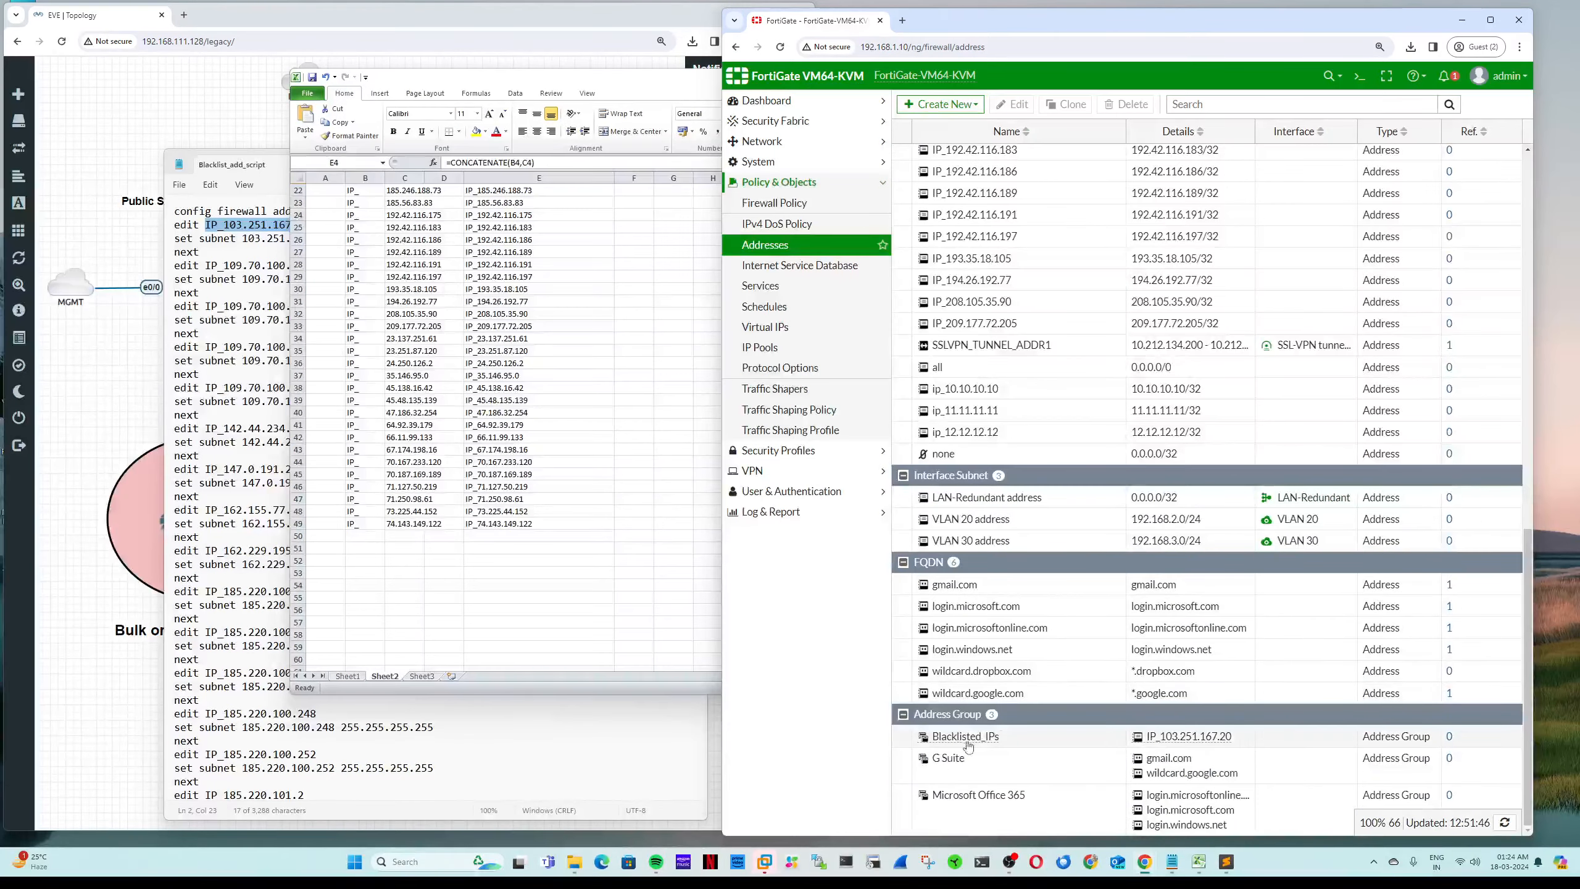
mouse_move(1006, 743)
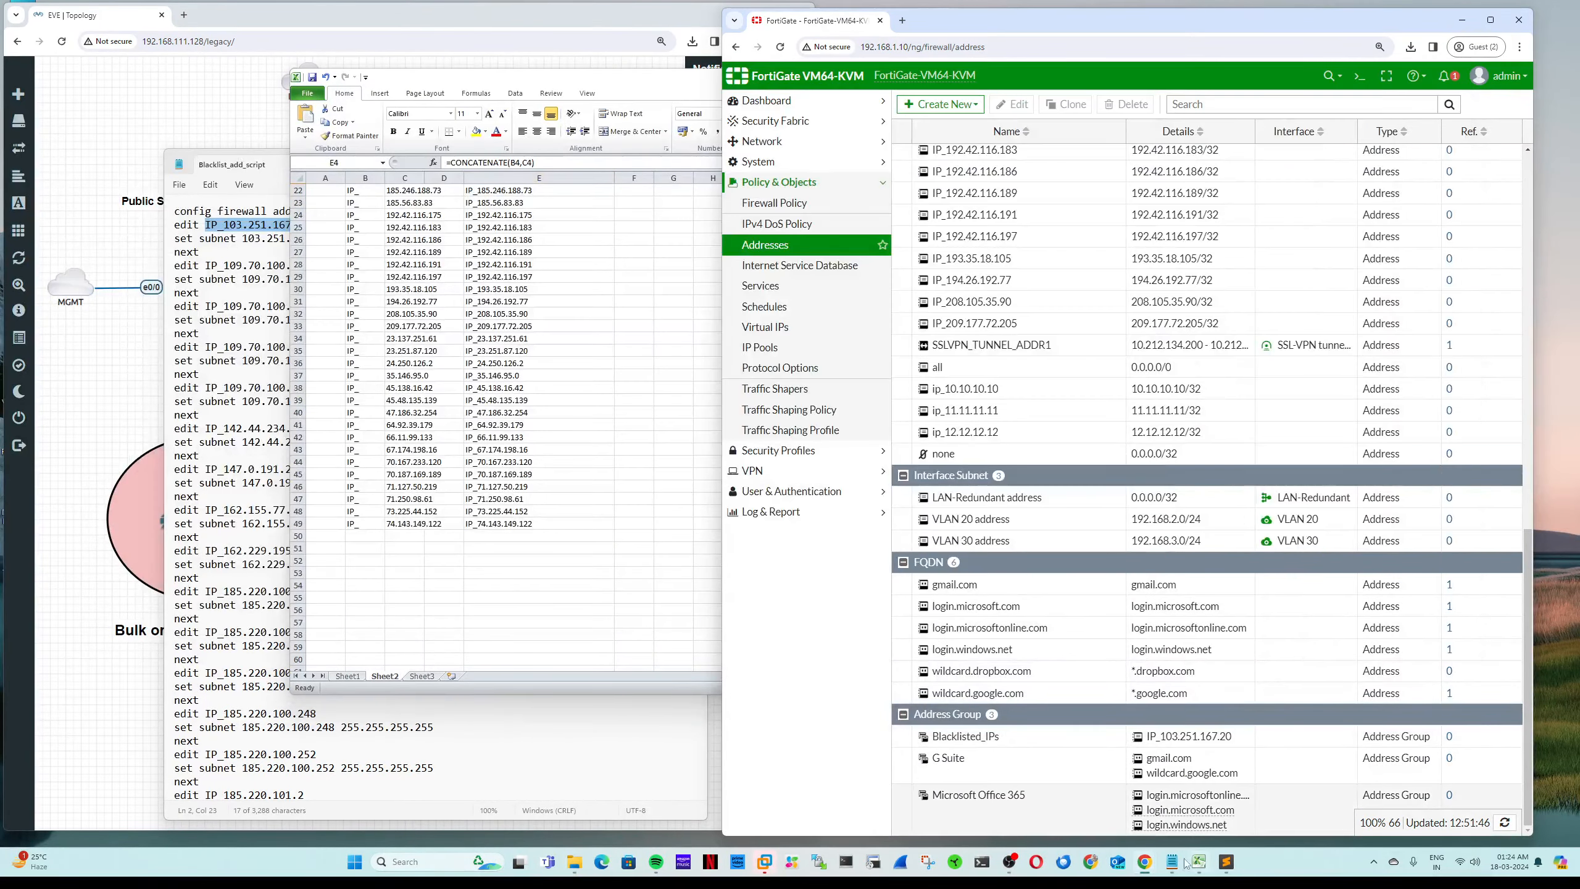
mouse_move(1176, 863)
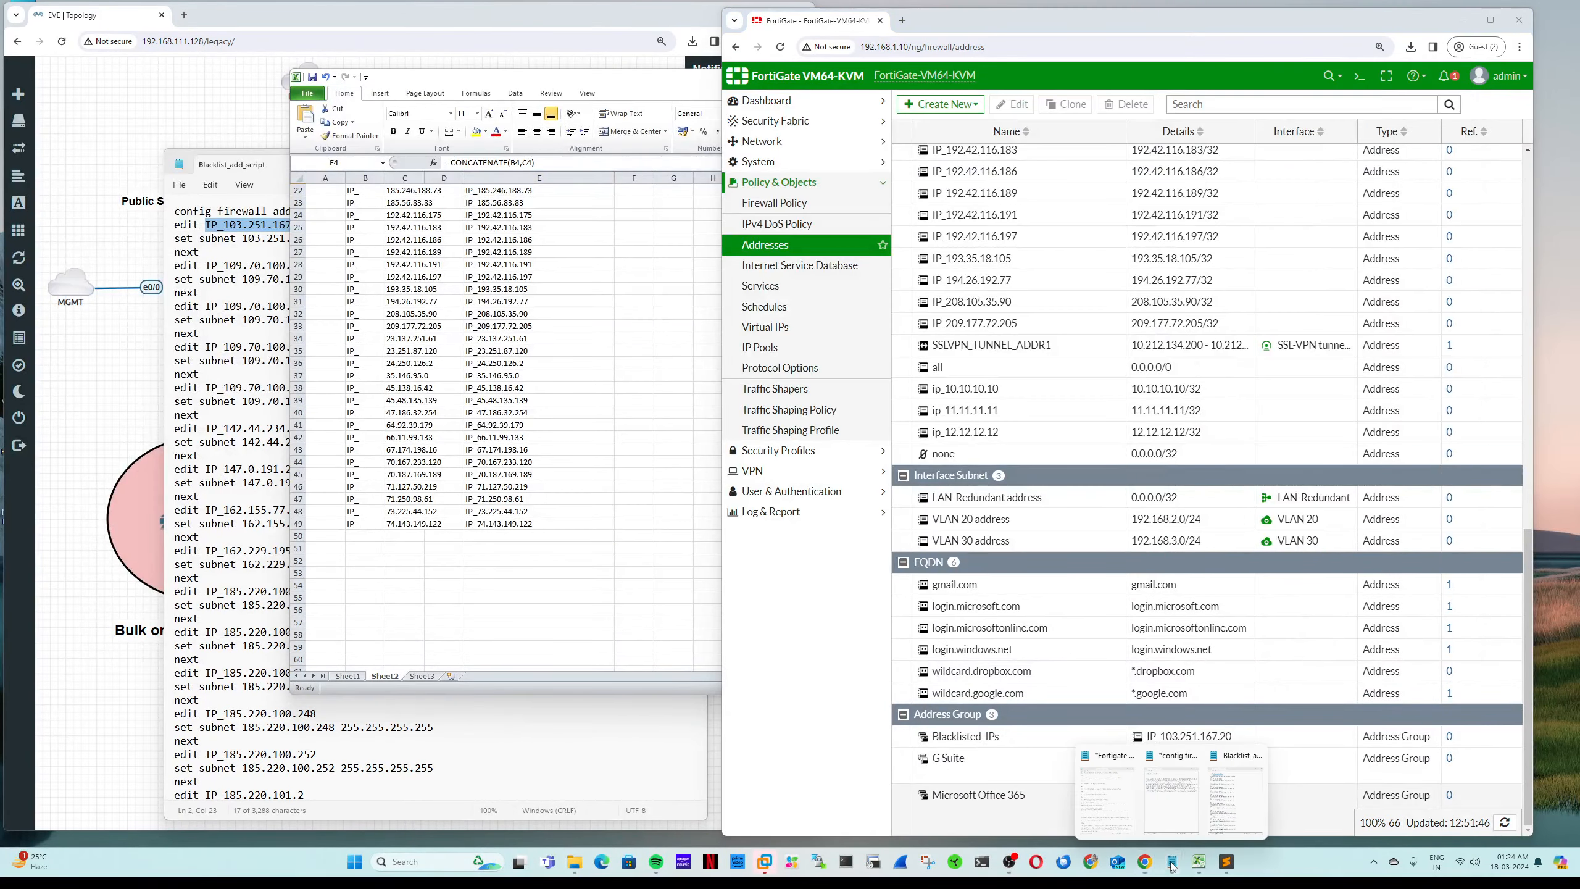
click(1233, 810)
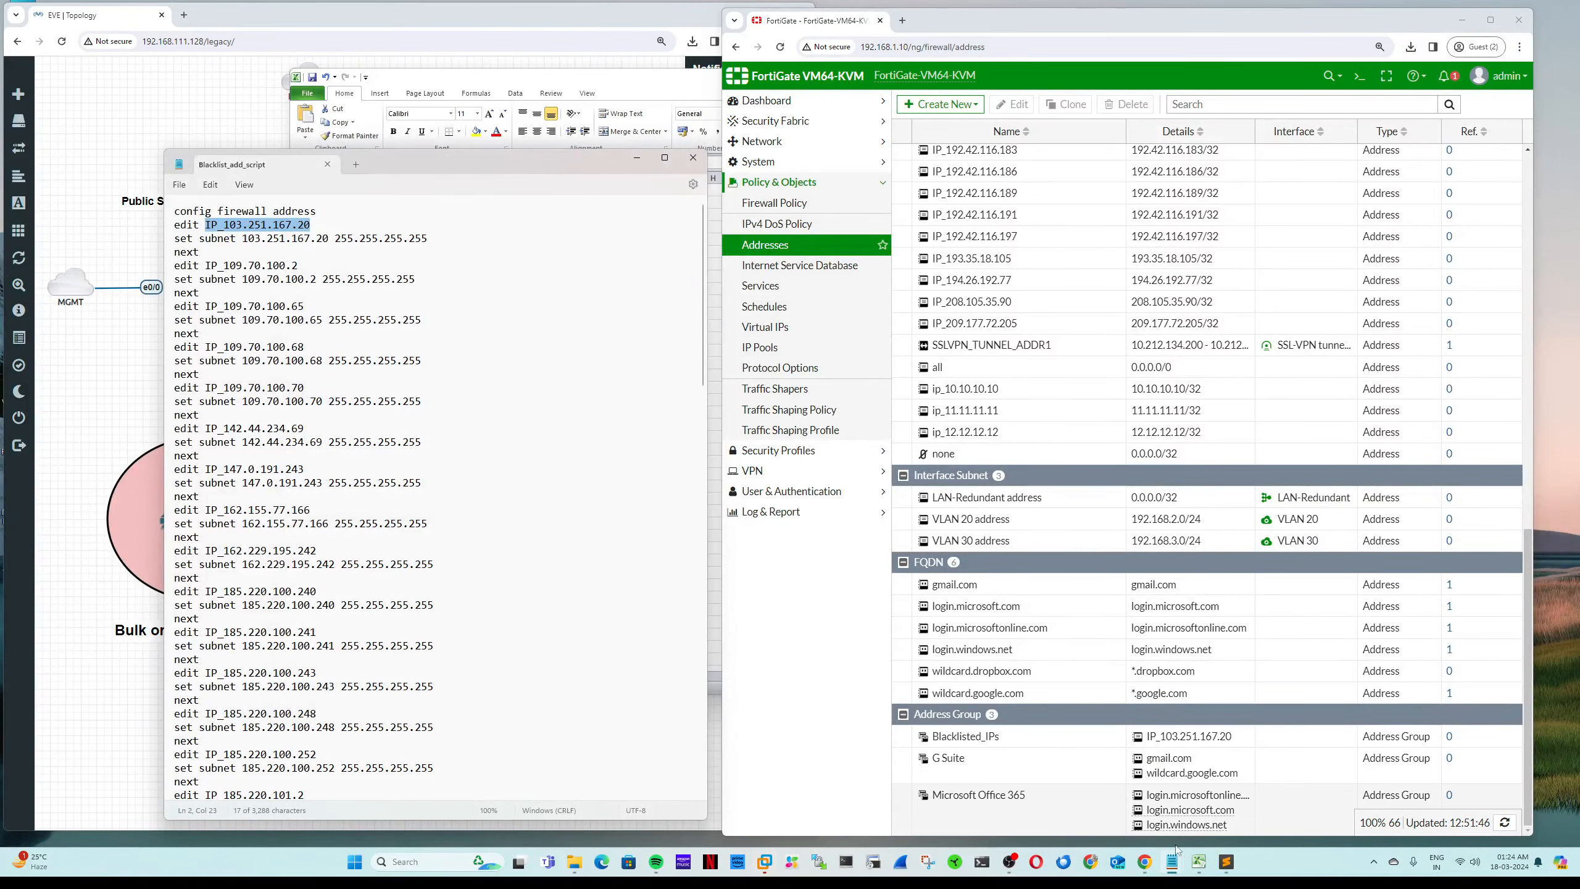
mouse_move(1172, 863)
click(1198, 815)
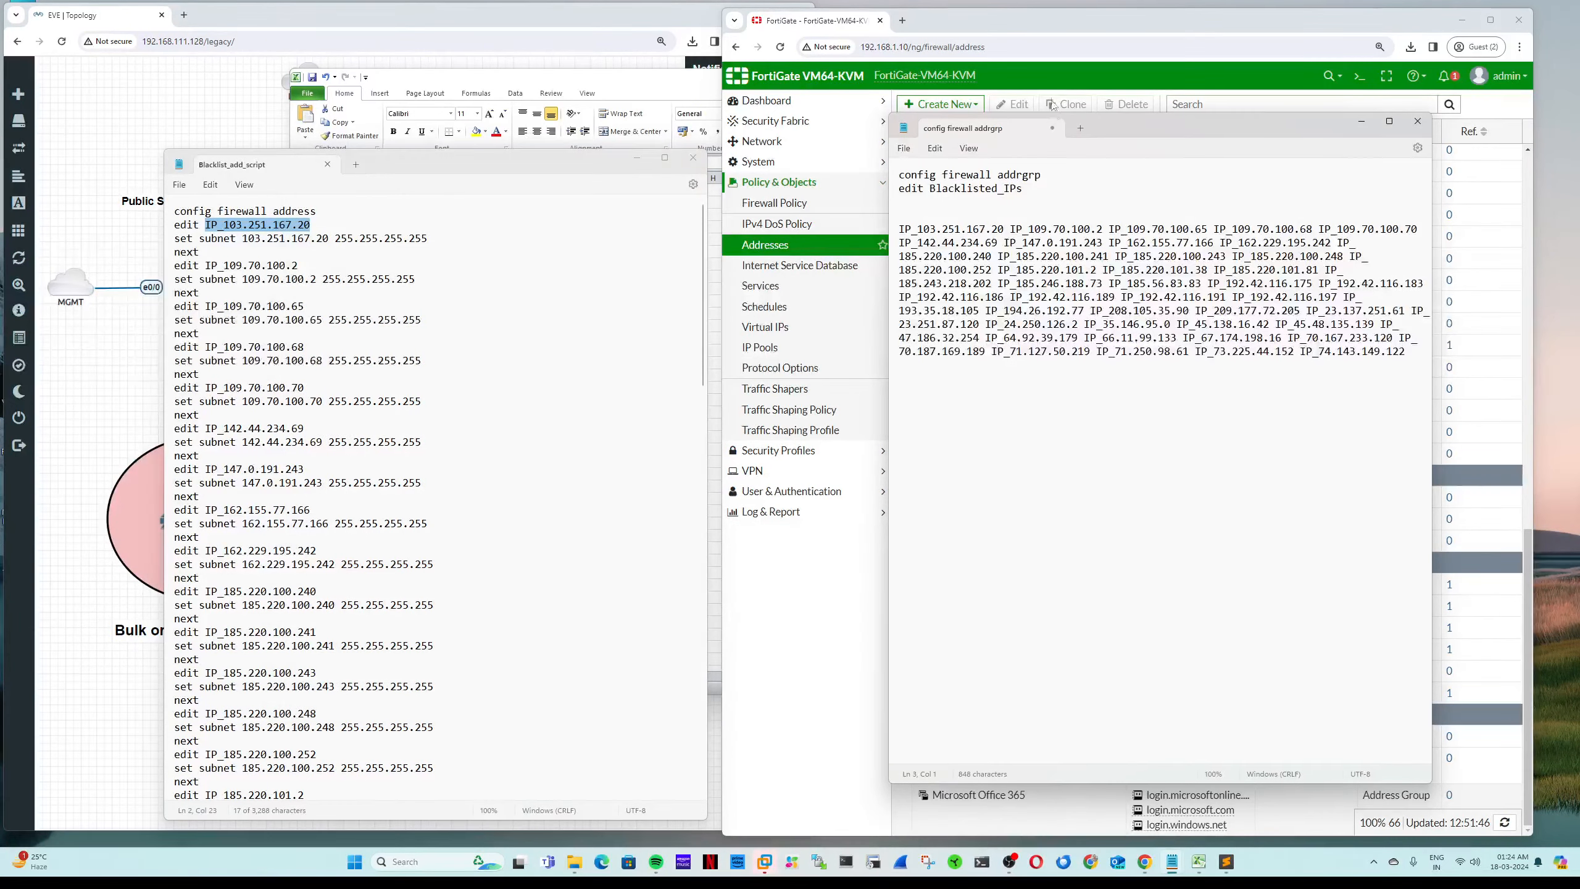
Step: Remove the blank lines, prefix the IP_ names with 'set member', add a closing end, and select the script
drag(1101, 123, 496, 96)
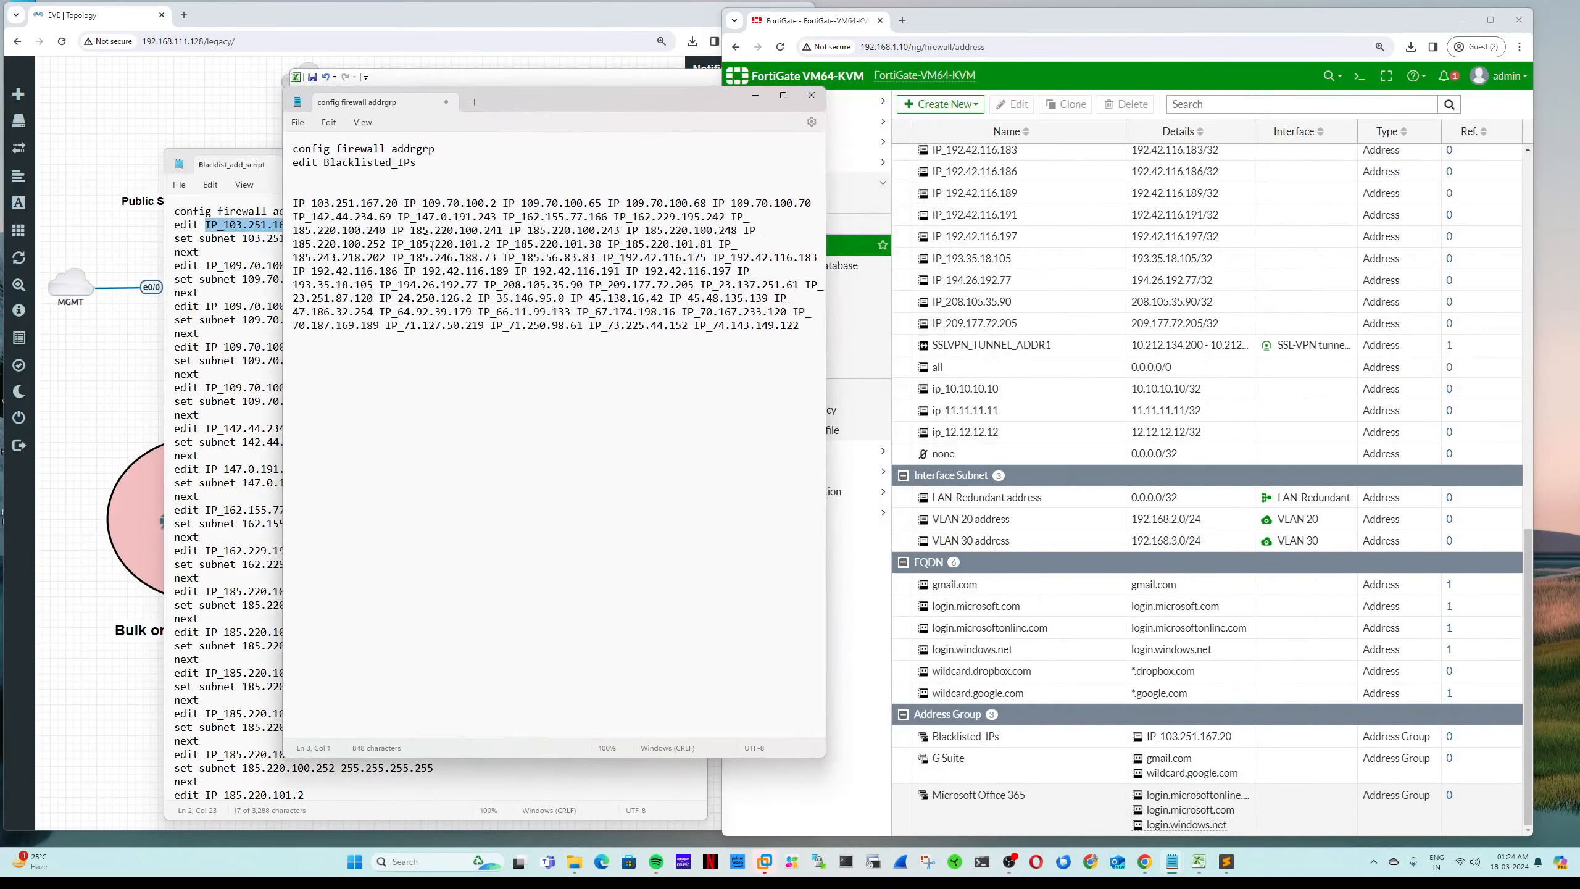
key(Delete)
key(Delete)
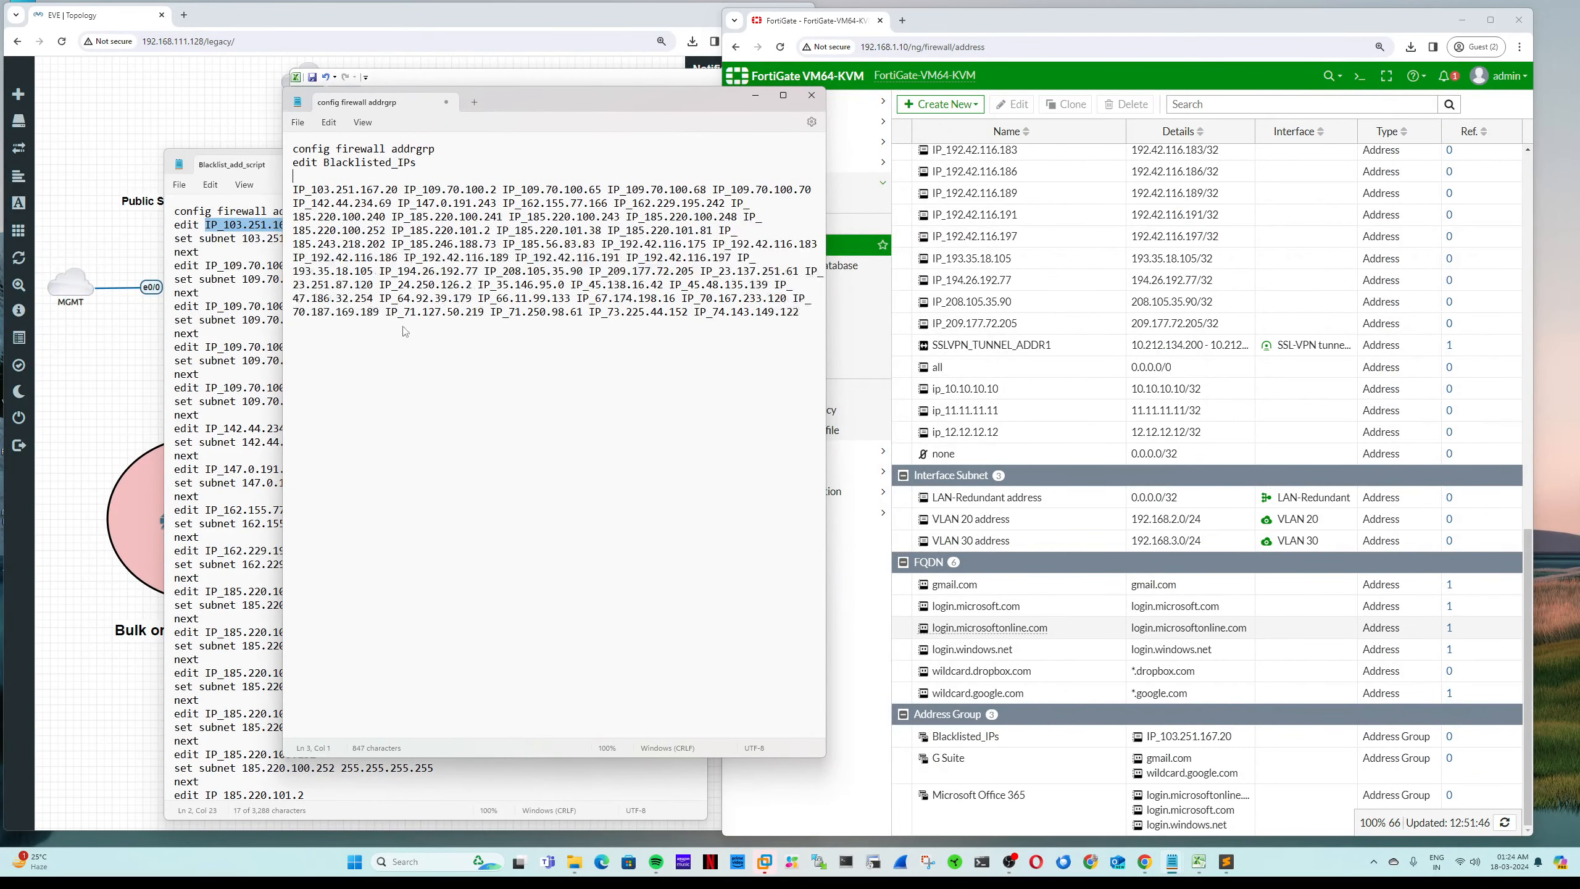
text(set mem)
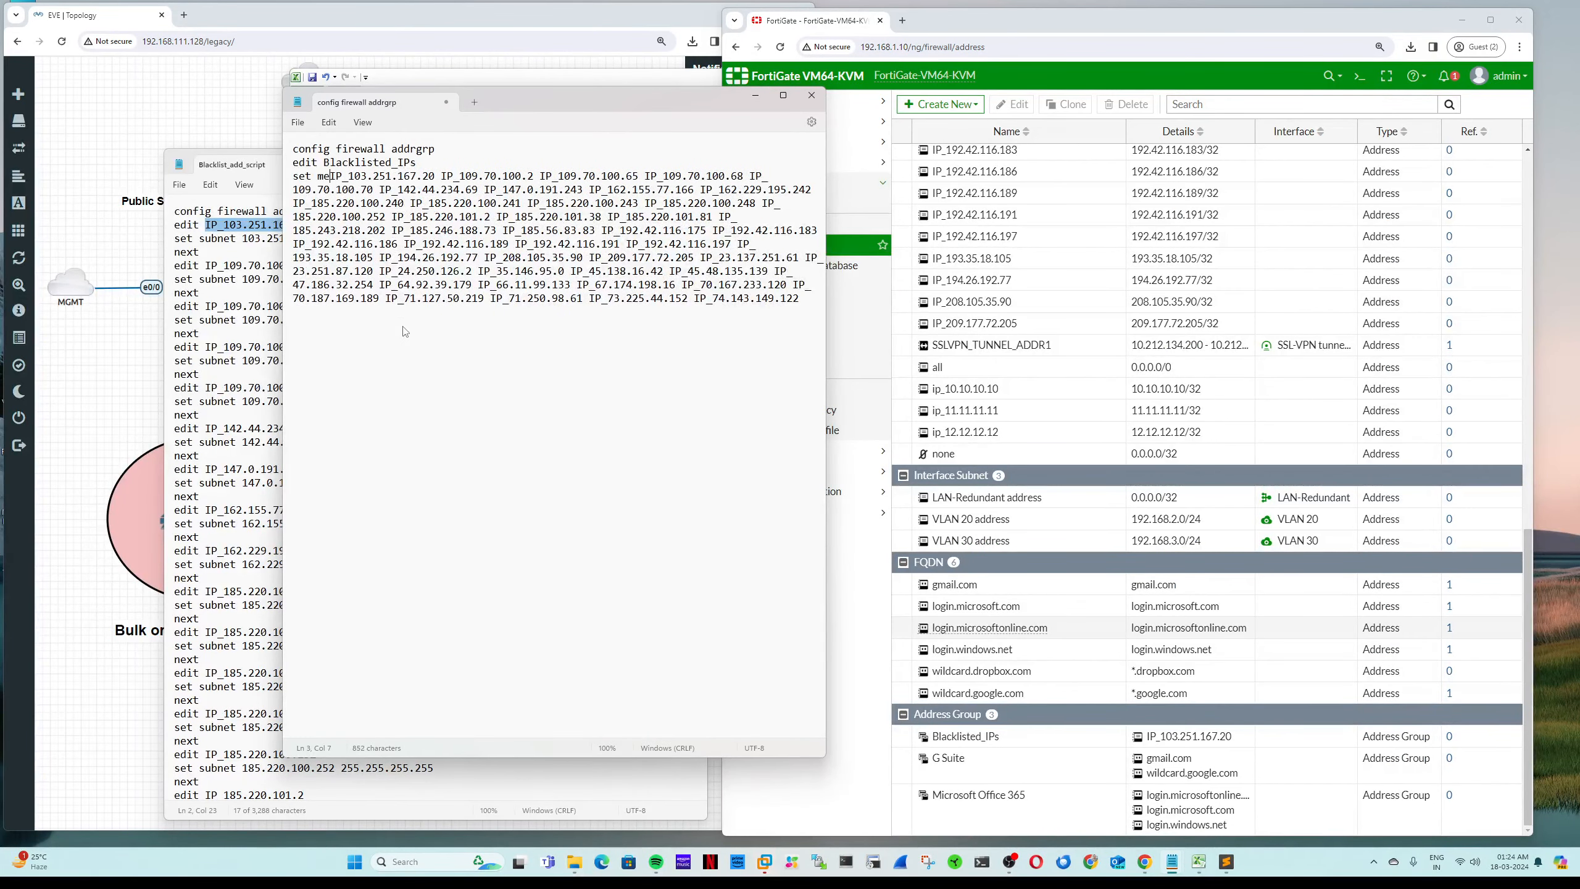
text(ber)
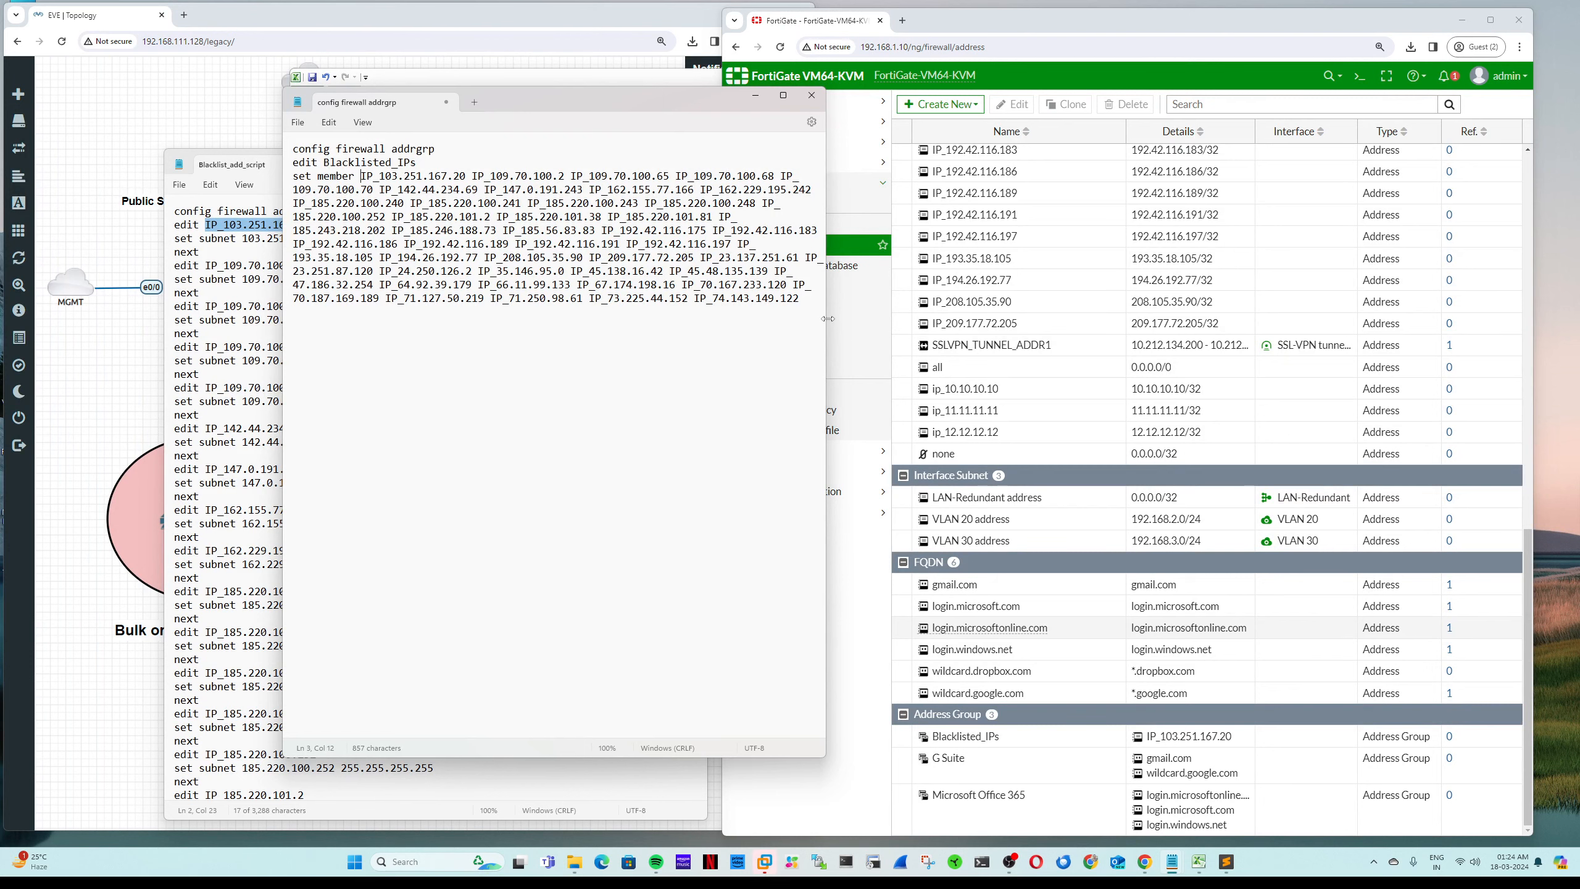
drag(827, 318, 1185, 381)
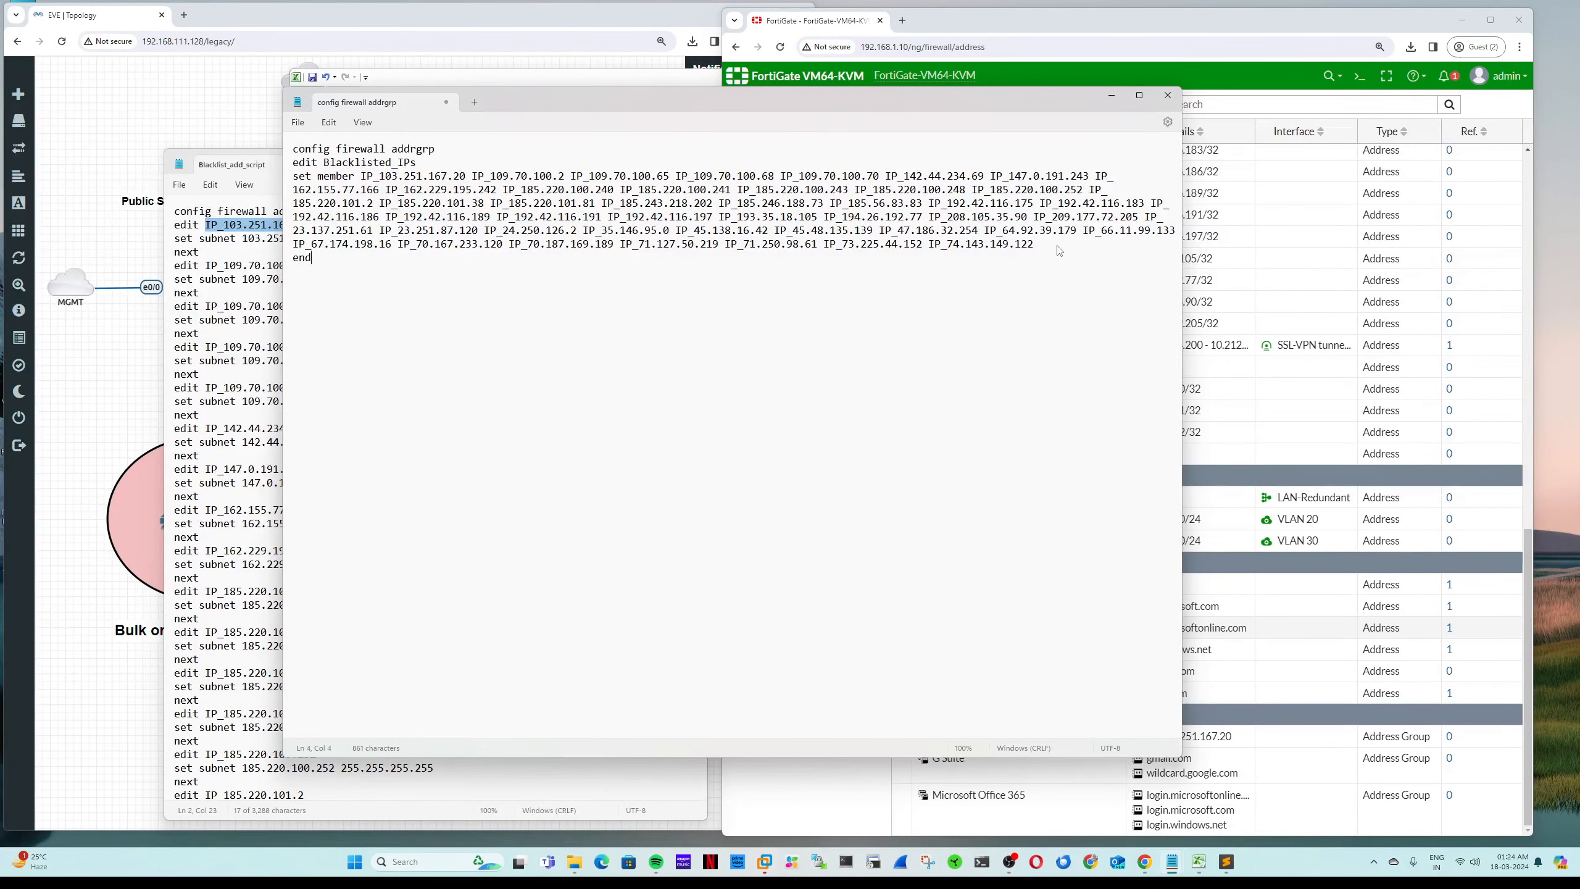
key(ctrl+a)
key(super+c)
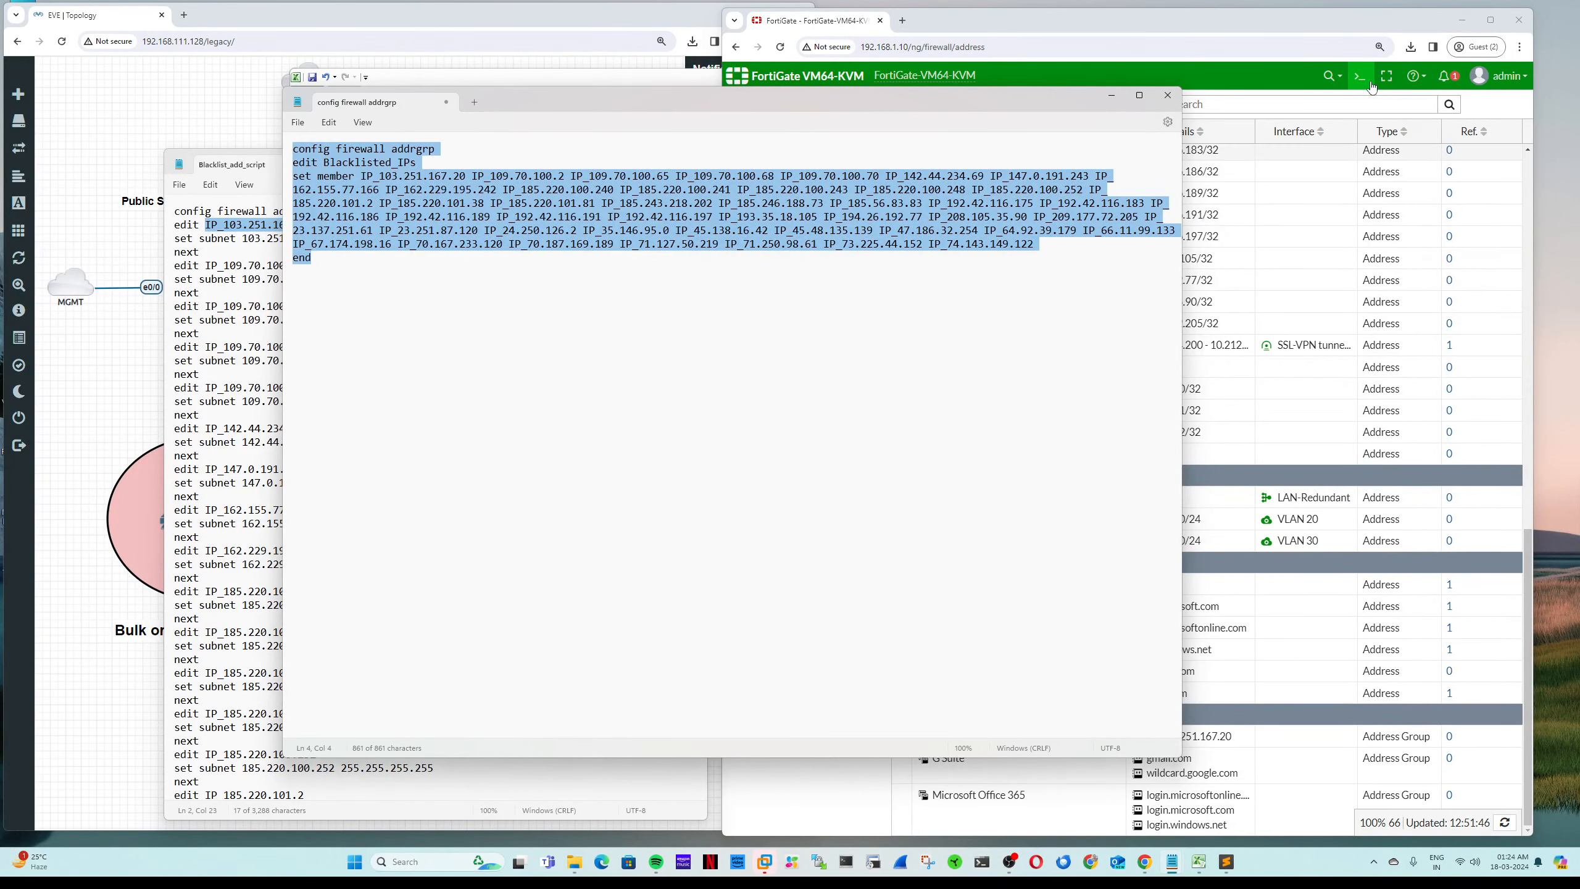
click(1371, 83)
Step: Paste the address-group script into the FortiGate CLI console, run it, and close the console
right_click(1021, 262)
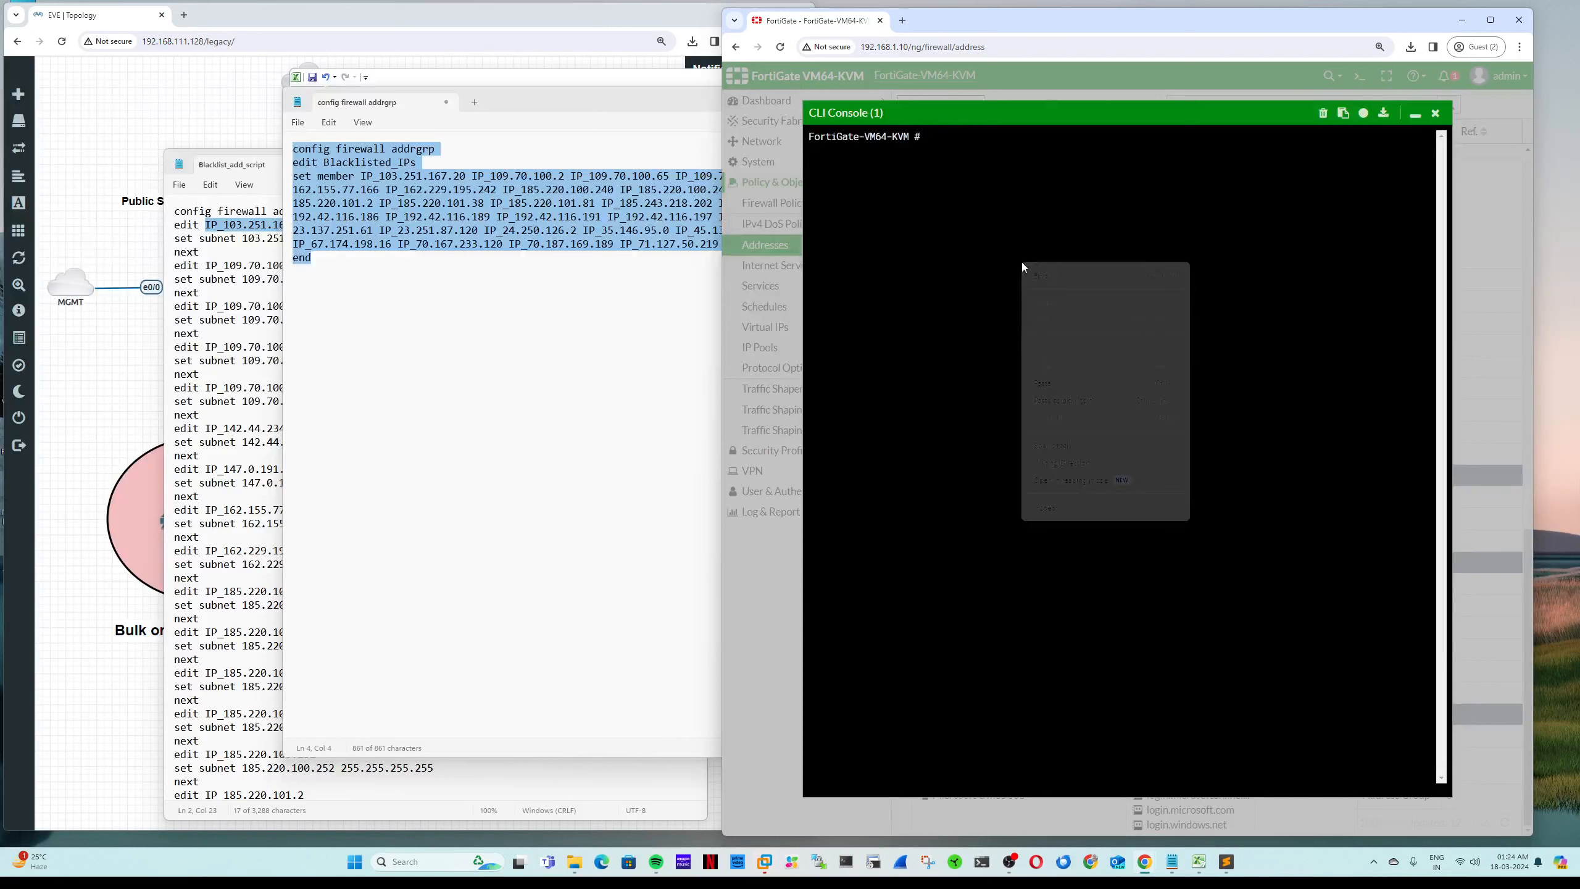
click(1072, 384)
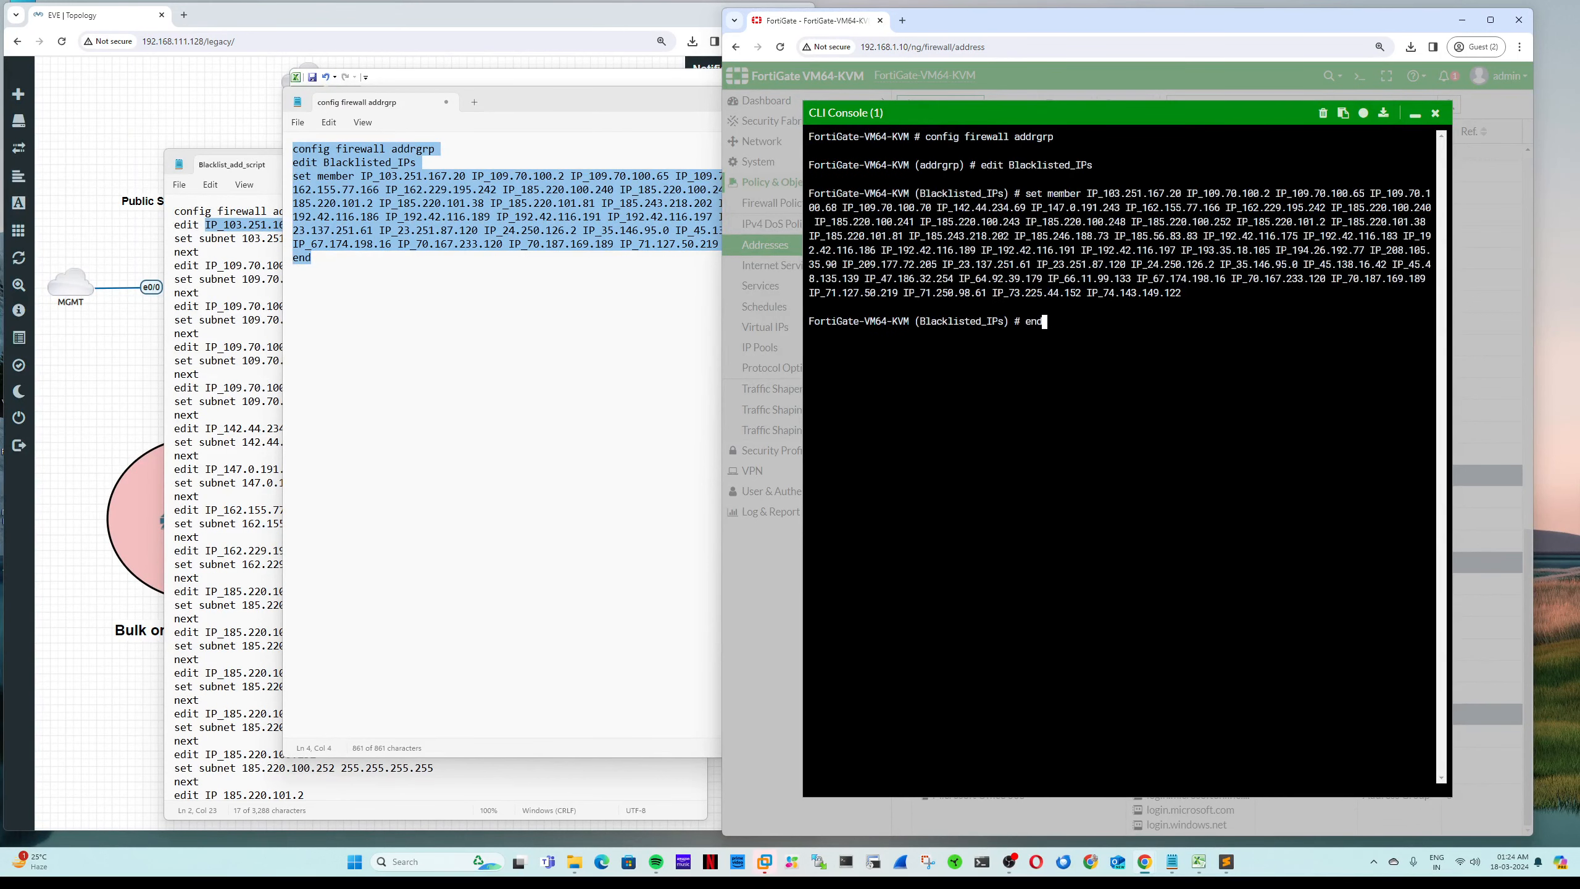
key(Return)
click(1437, 114)
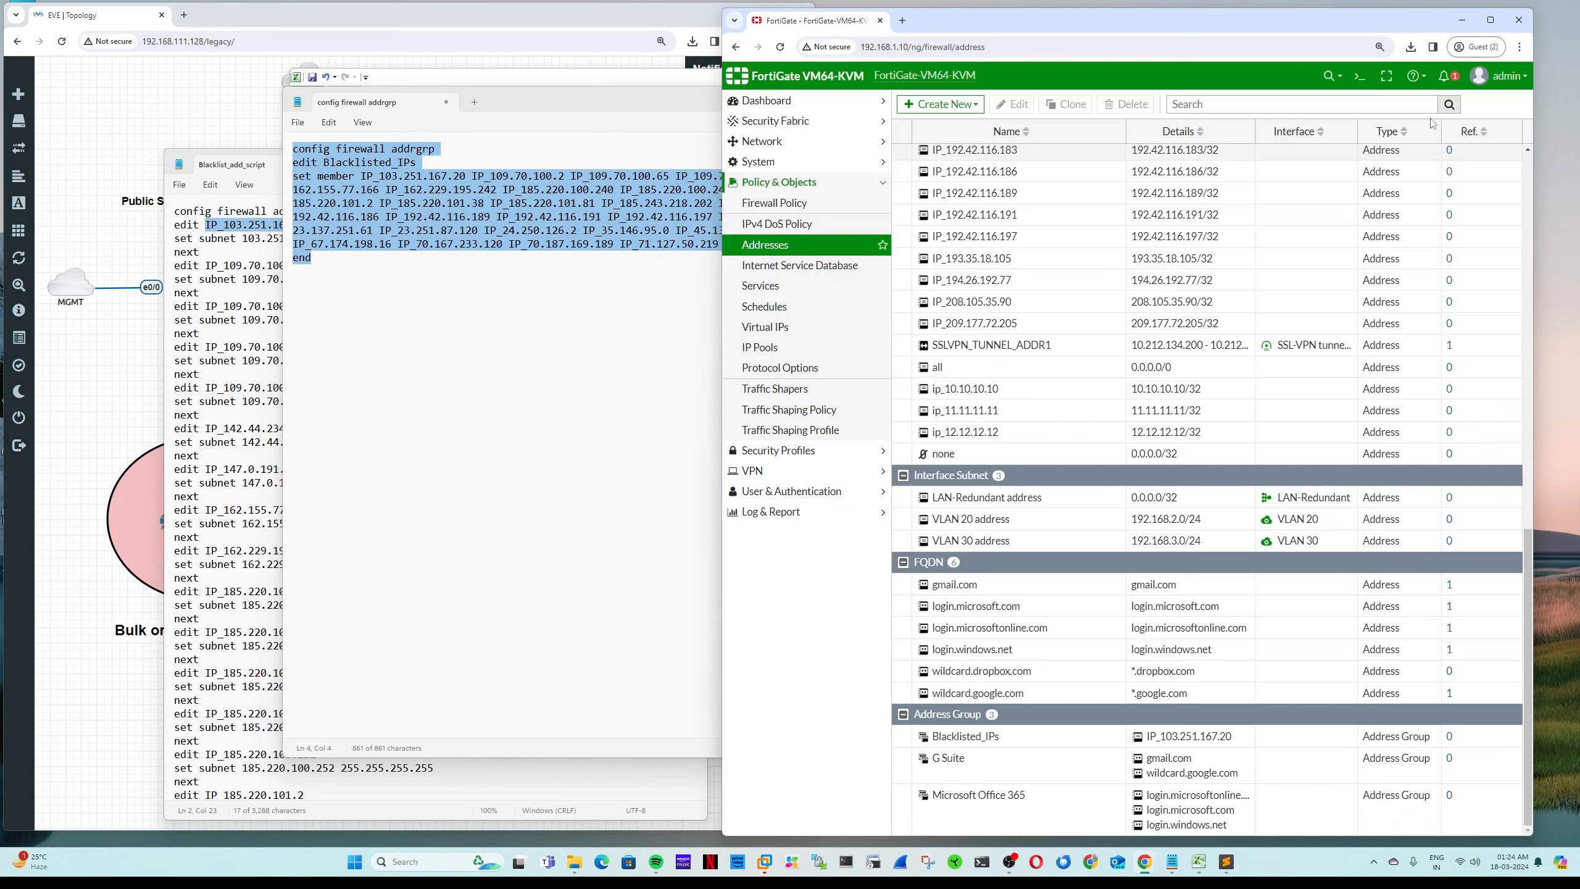
Step: Refresh Addresses and open Blacklisted_IPs to confirm its 46 IP_ members
click(784, 249)
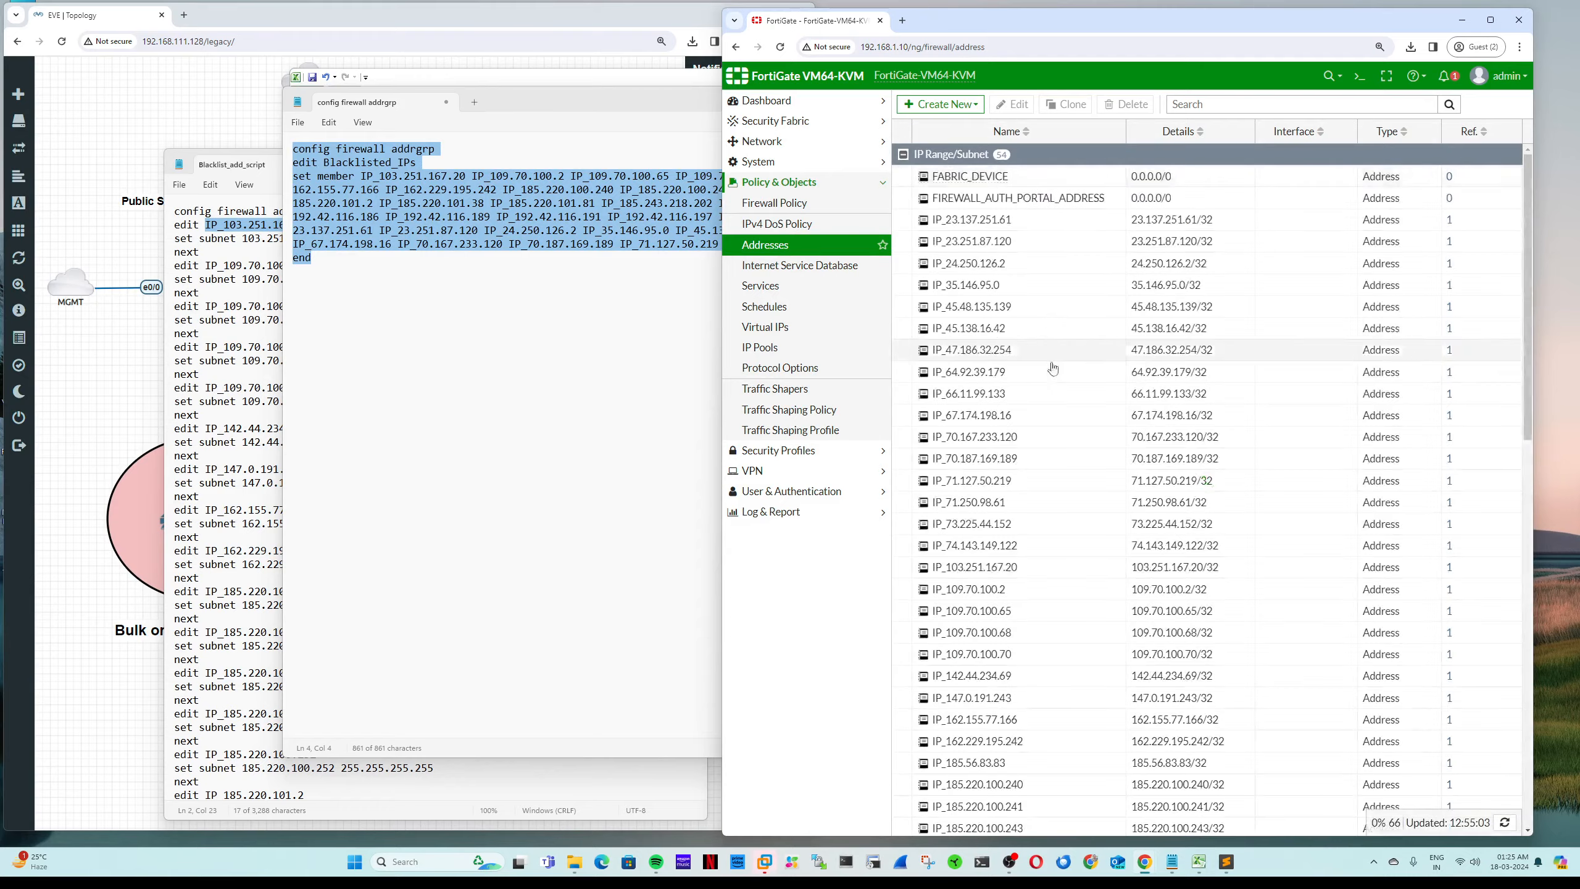
click(901, 154)
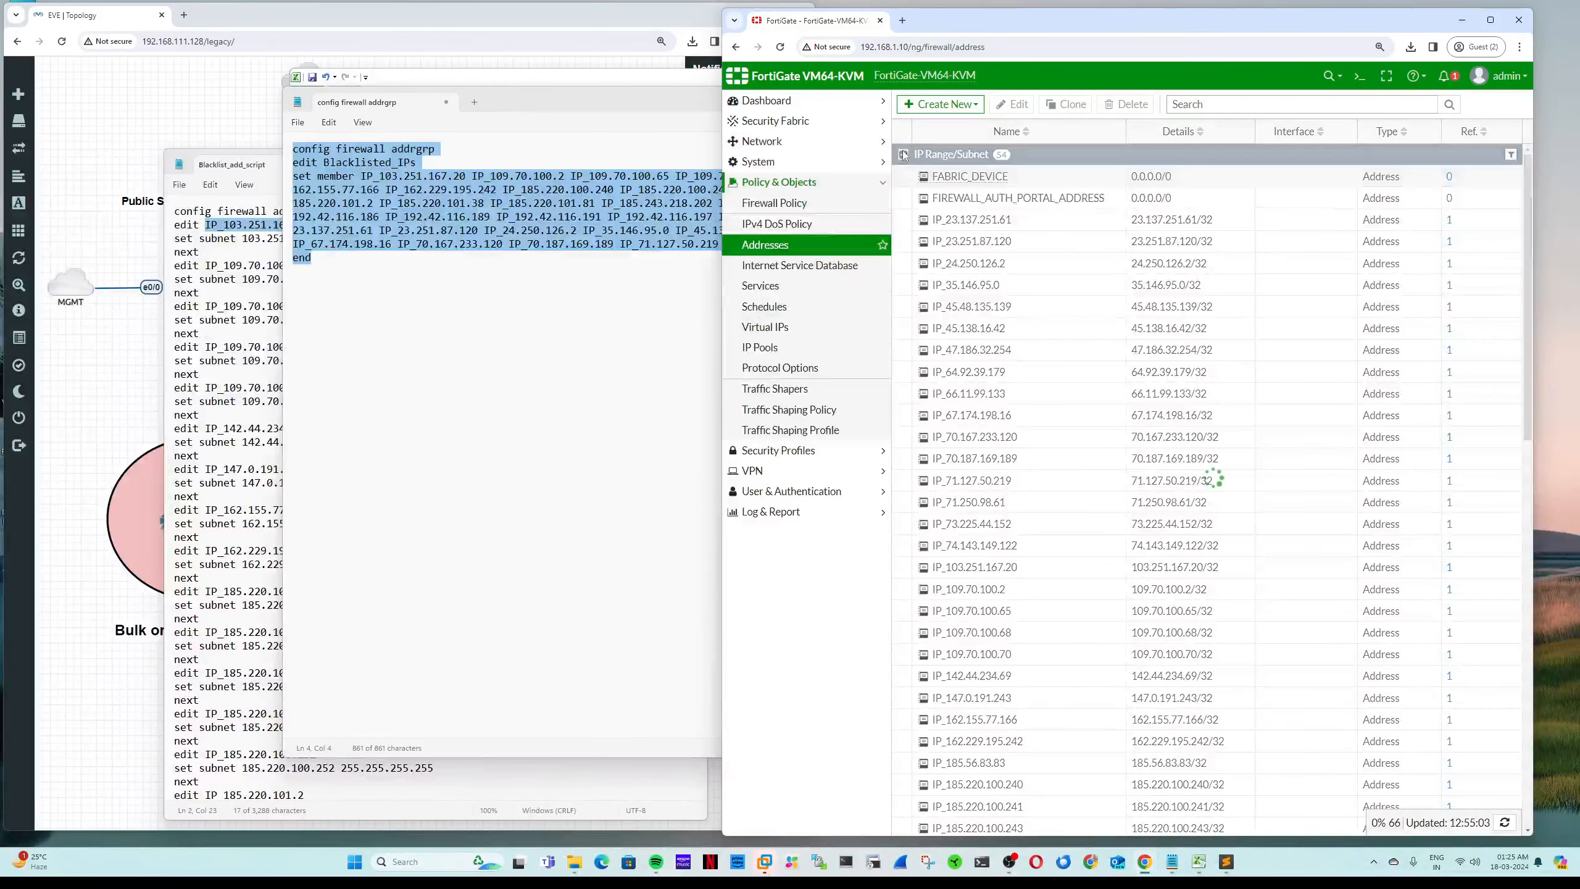
double_click(983, 474)
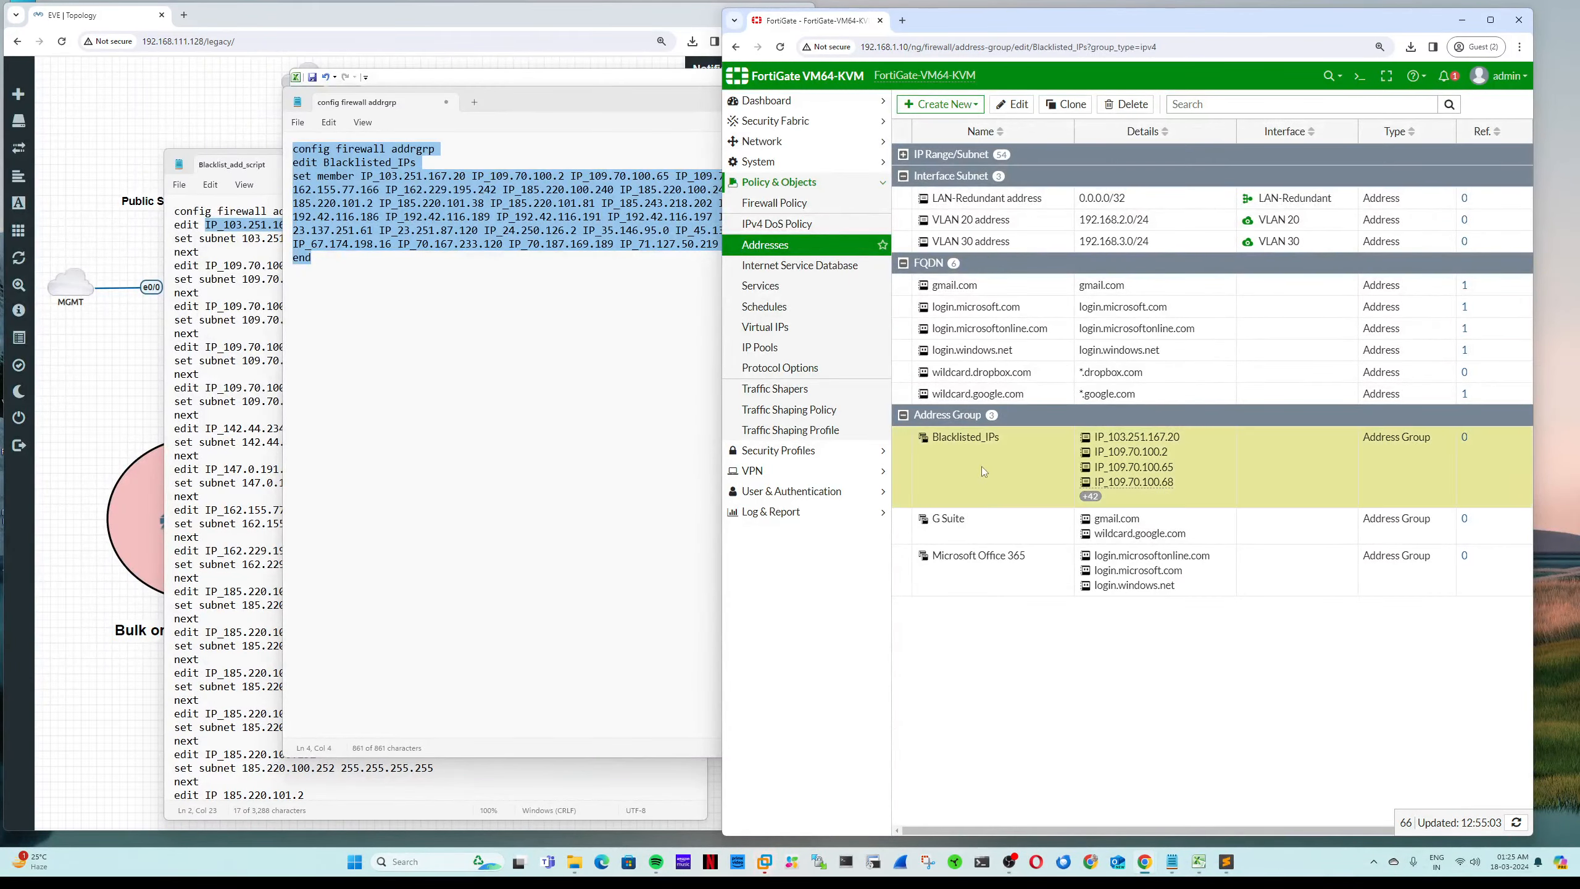
scroll(1141, 549, down, 5)
click(1141, 549)
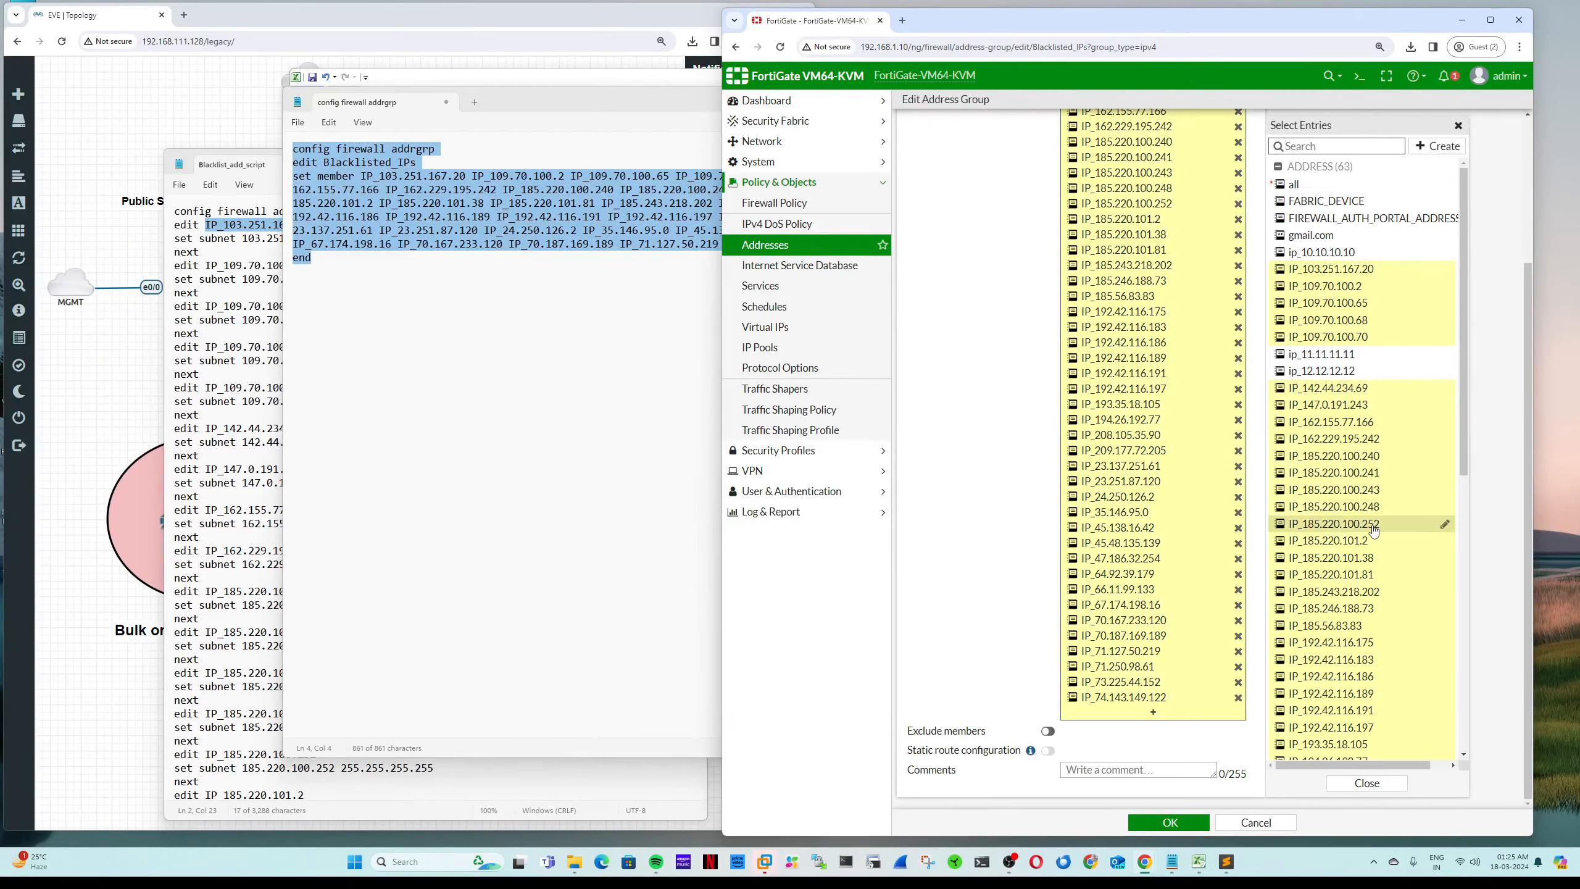
scroll(1372, 526, down, 7)
scroll(1374, 528, up, 6)
scroll(1373, 528, up, 2)
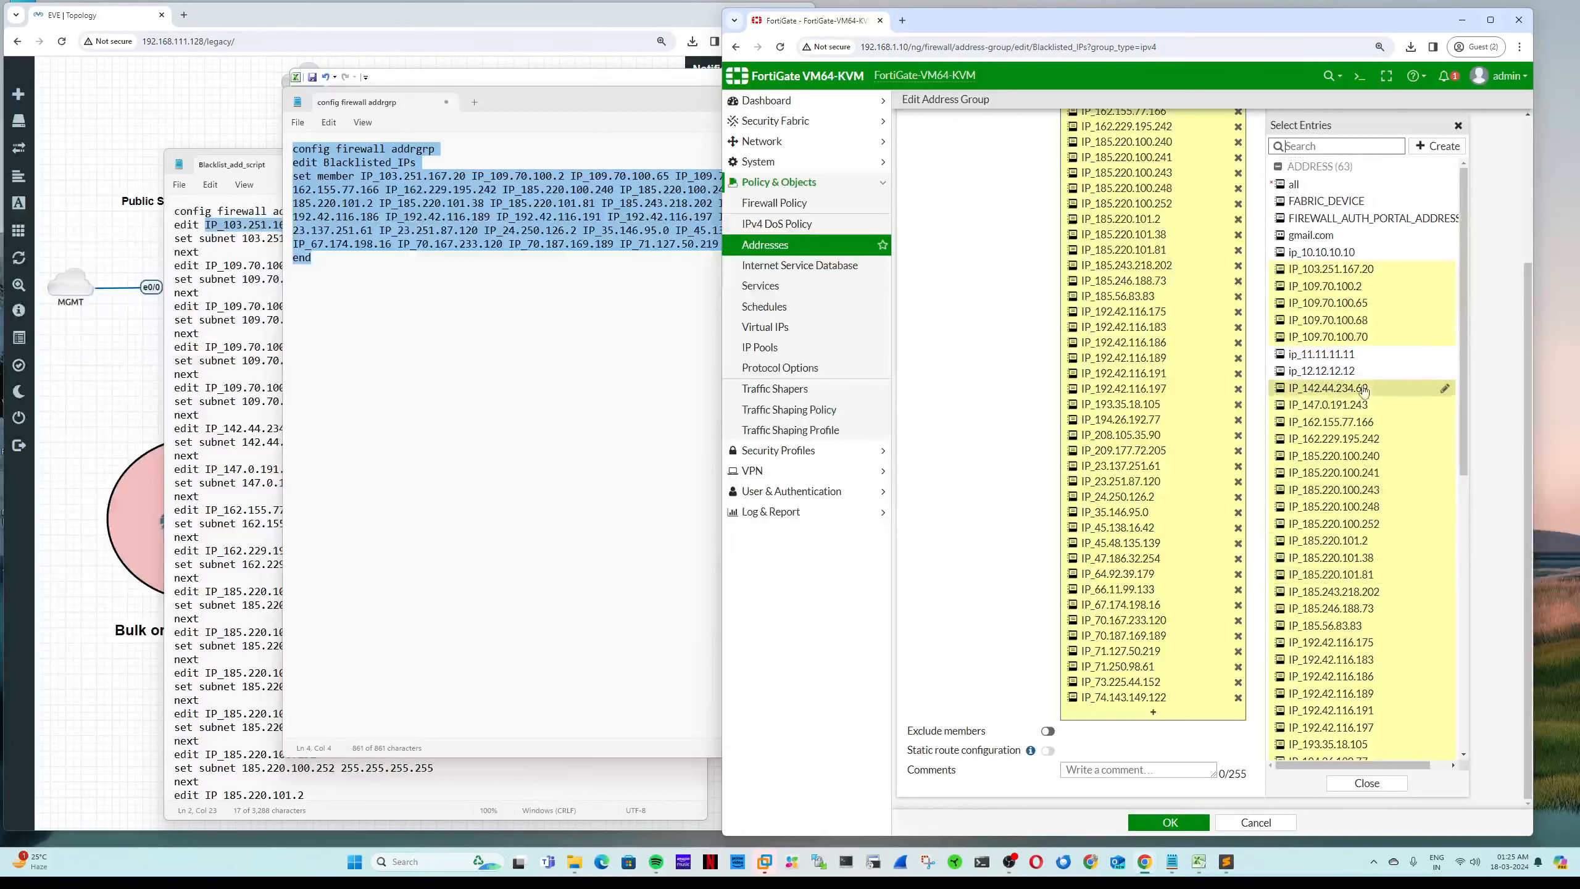
mouse_move(1343, 288)
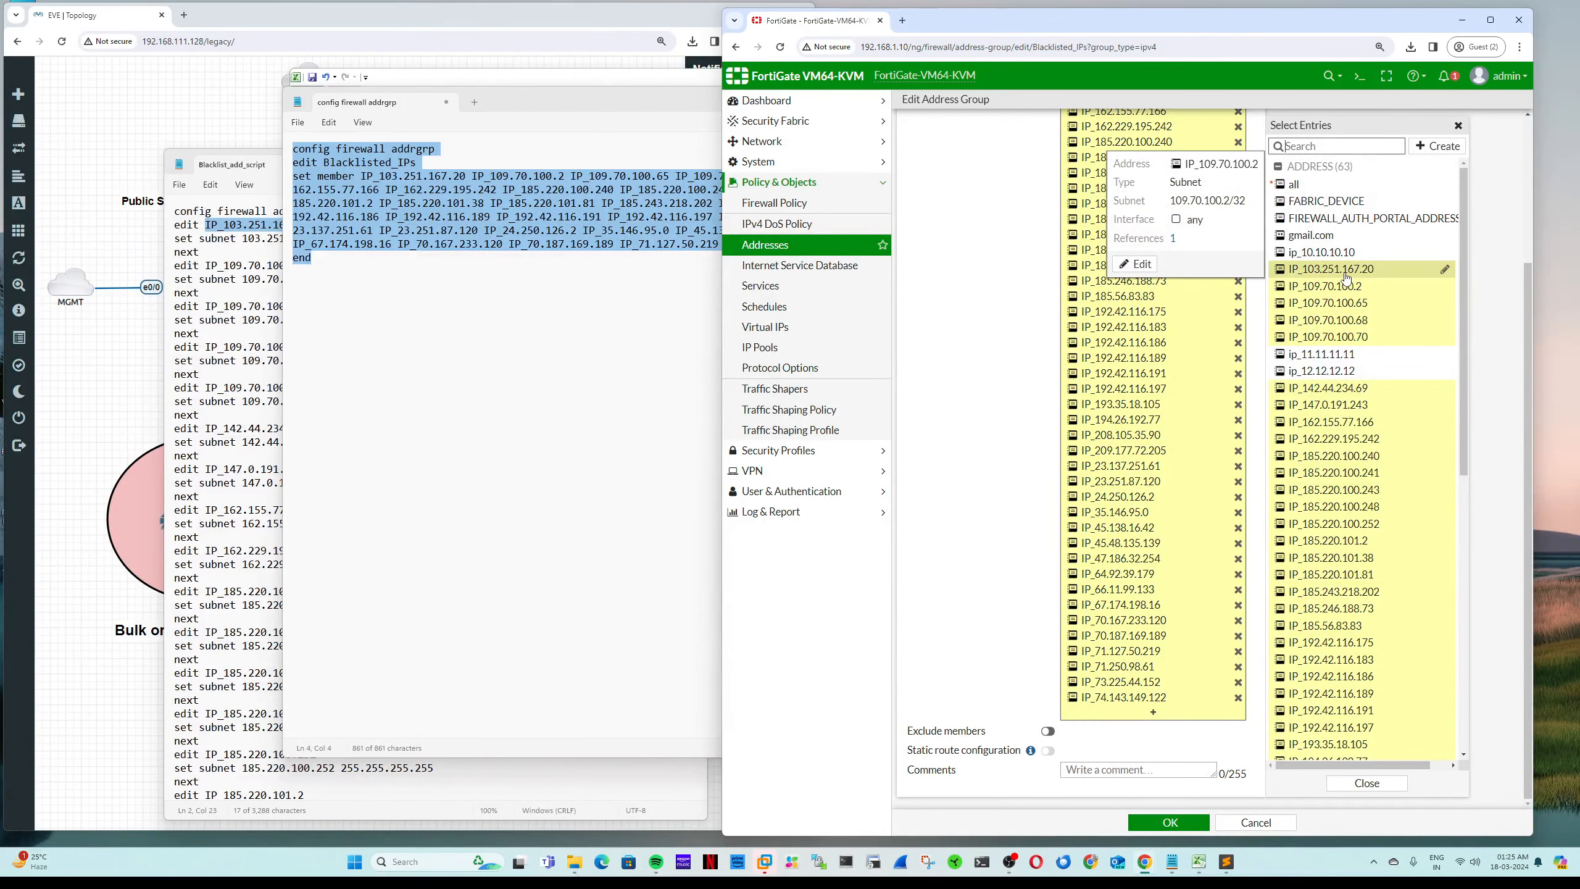
mouse_move(1320, 532)
drag(426, 295, 285, 154)
key(ctrl+c)
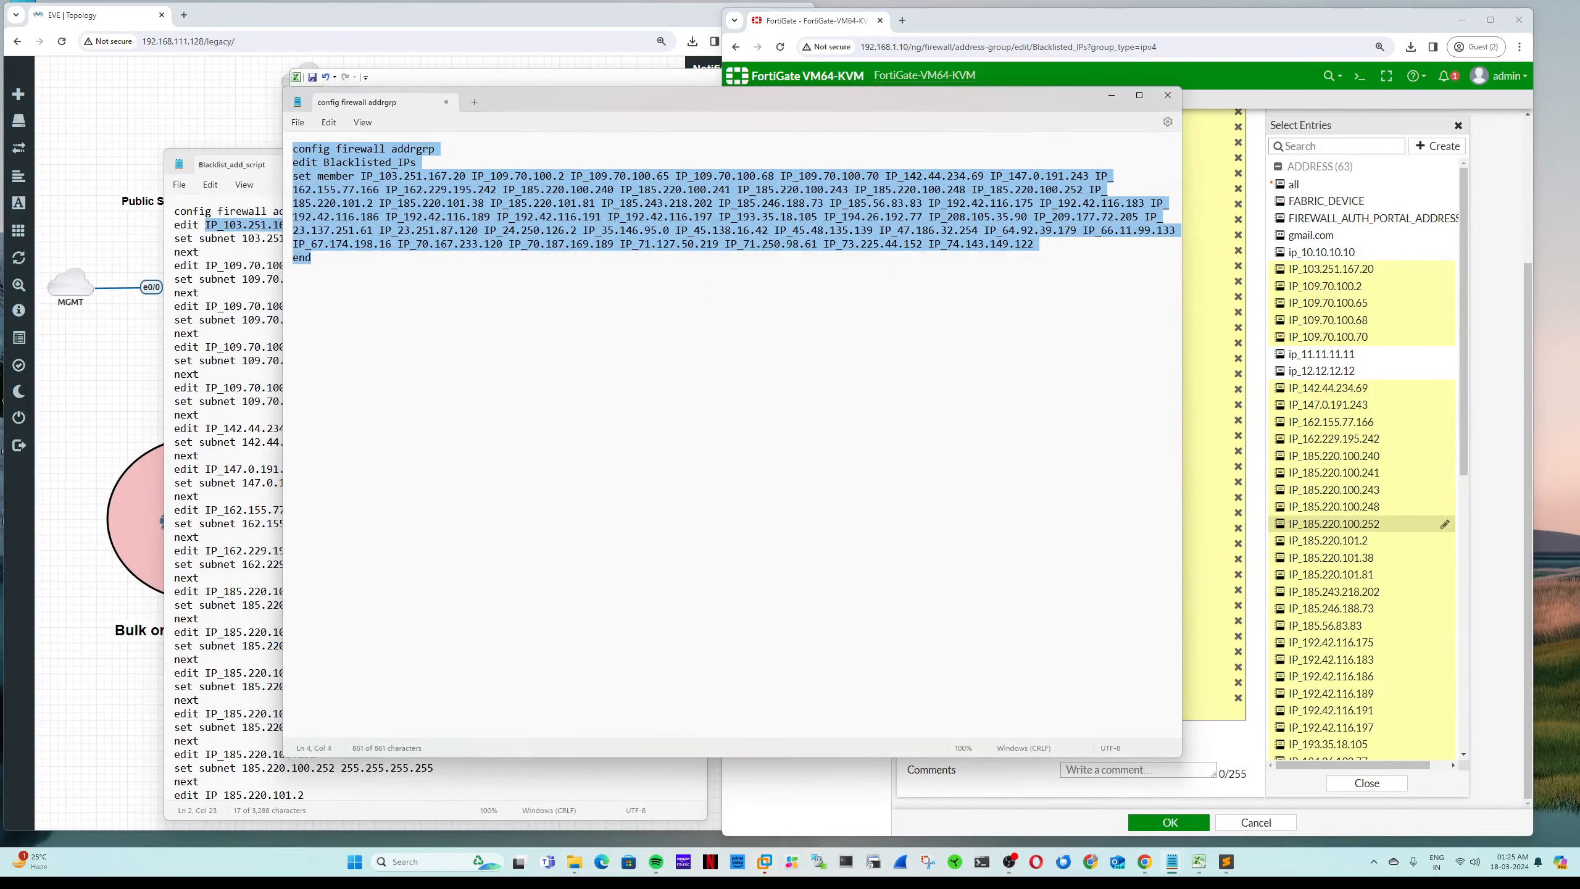
Step: Open Blacklist_add_script from Downloads and paste the address-group commands after its final end
key(super+e)
click(252, 189)
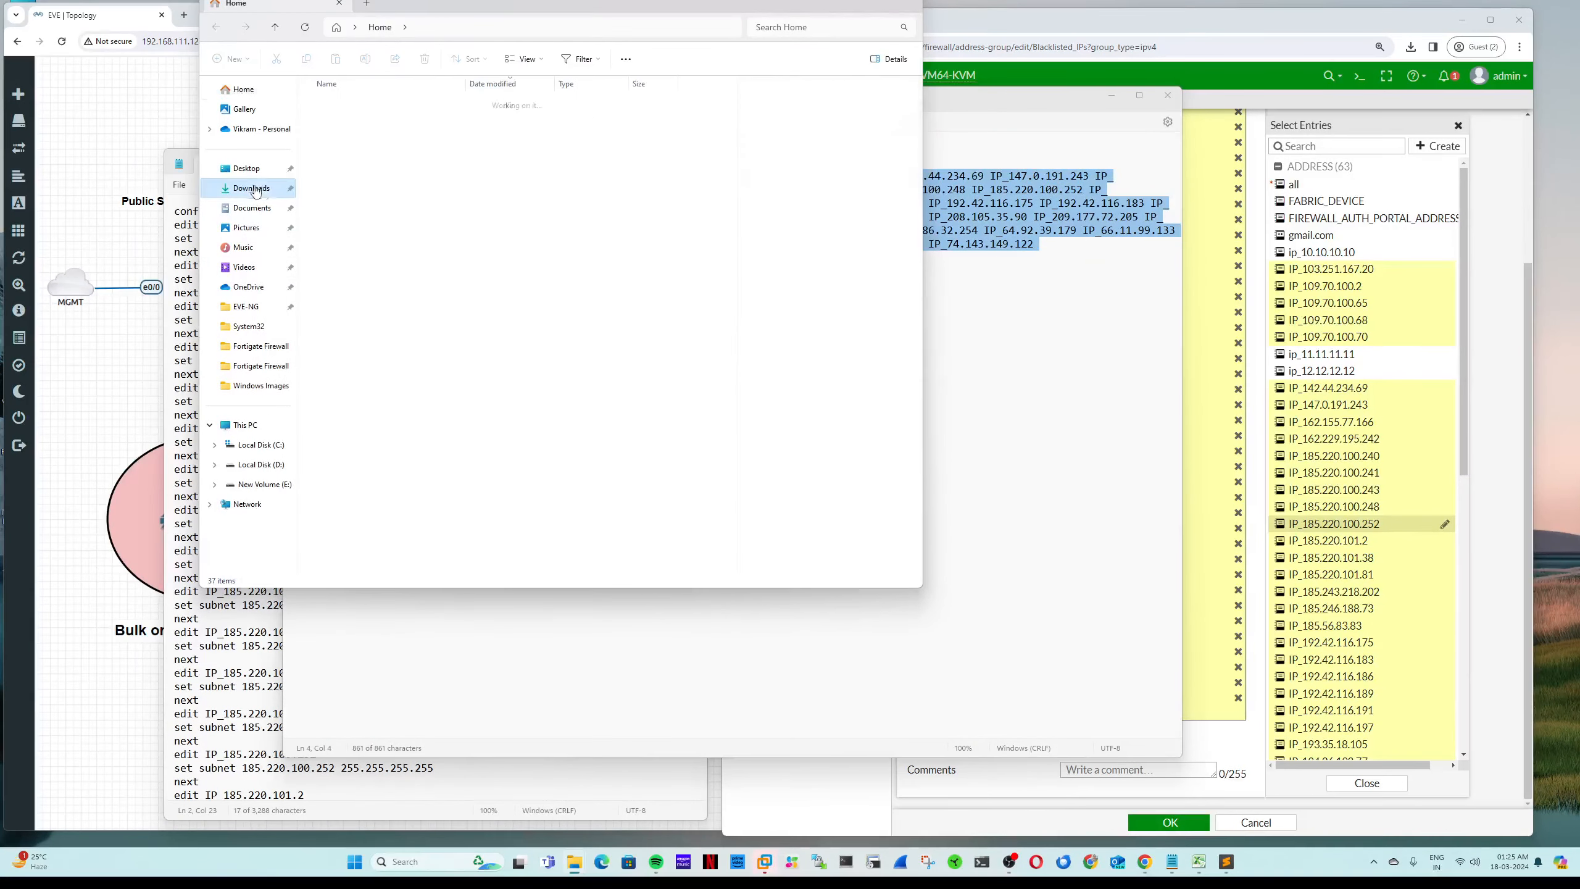
double_click(393, 125)
scroll(606, 404, down, 20)
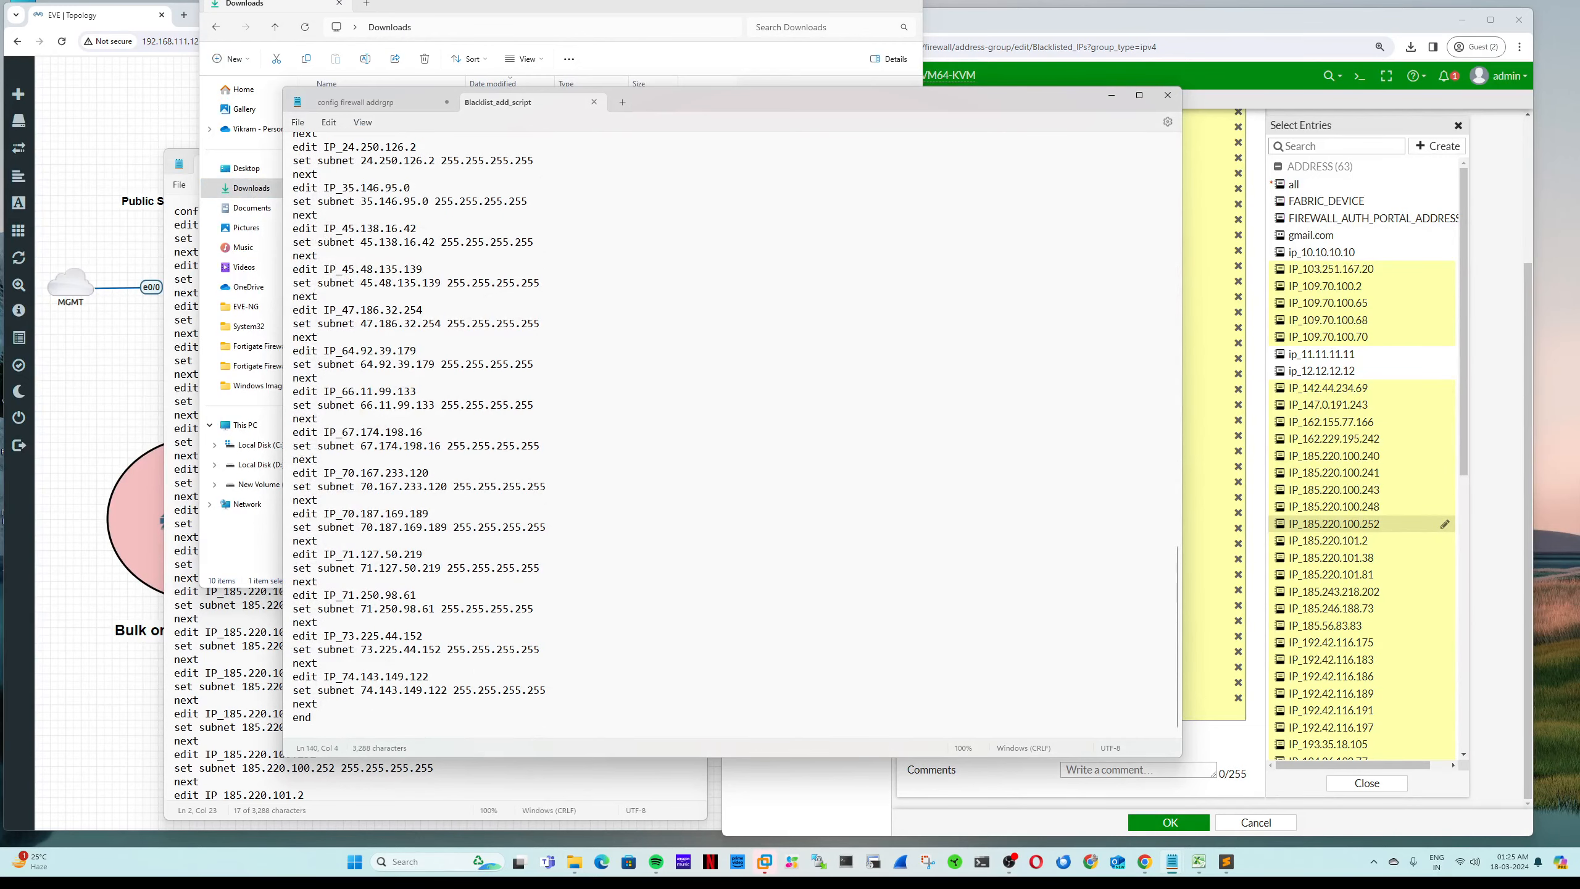
key(ctrl+v)
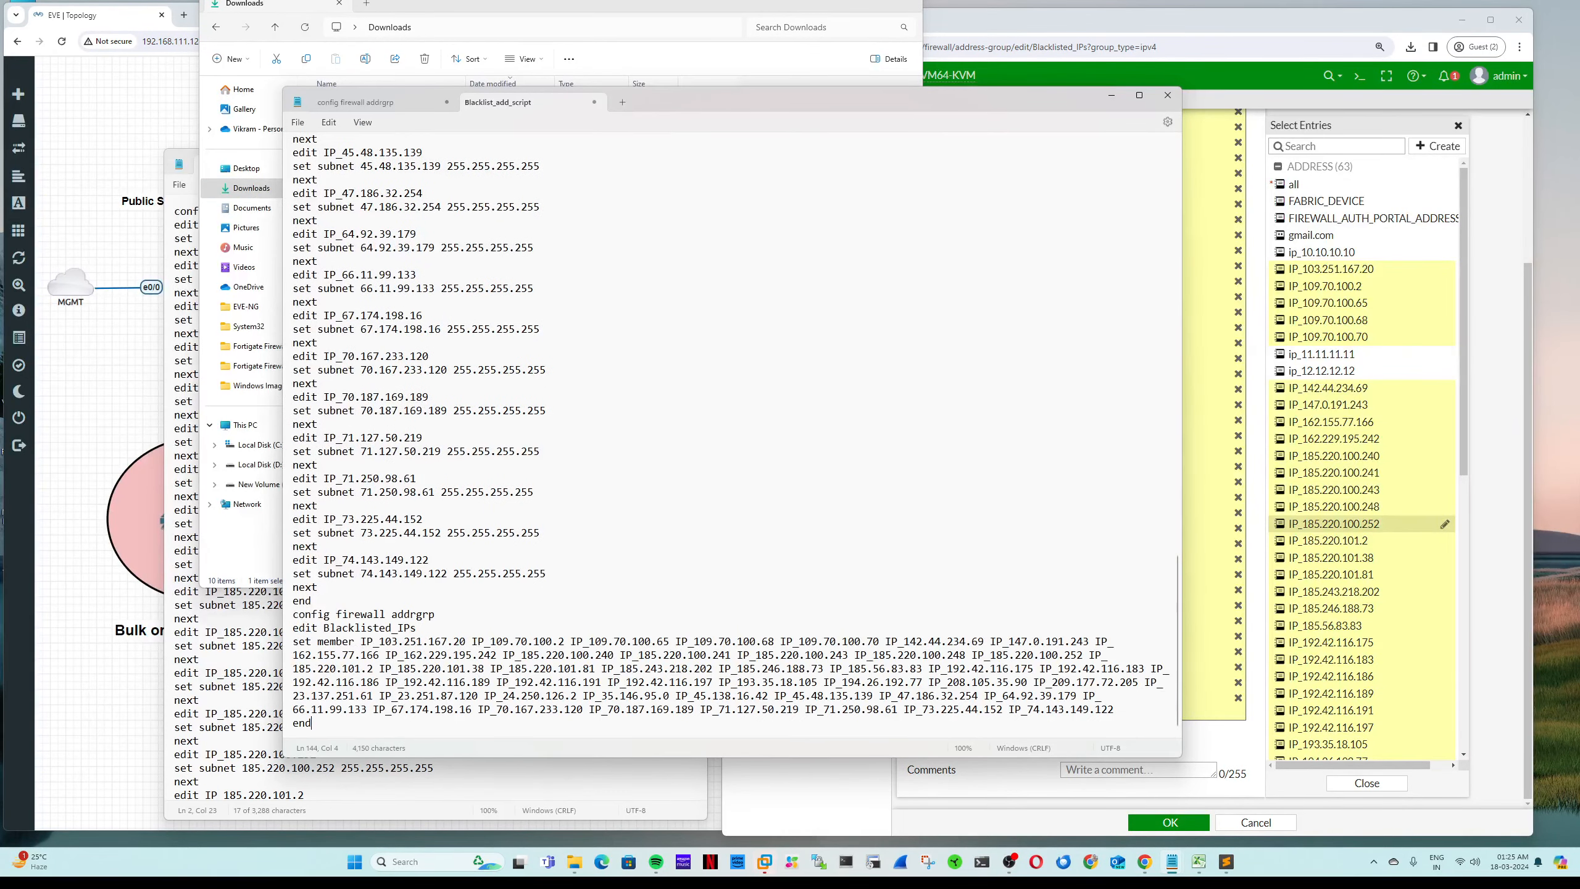
key(ctrl+a)
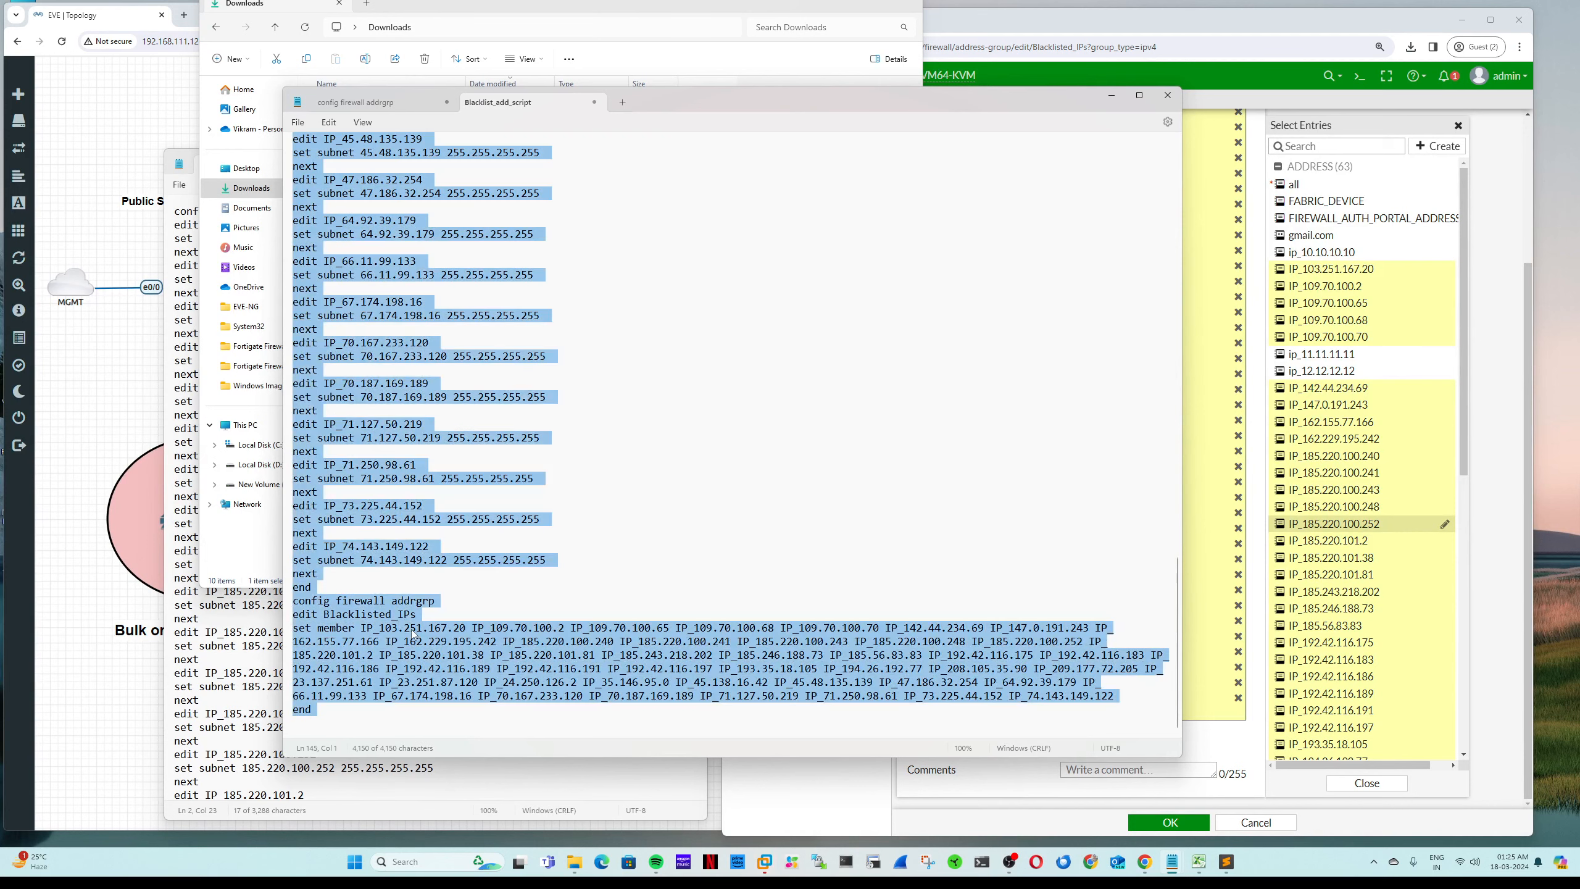
Step: Save and close the combined script, then close the Downloads window
click(1167, 94)
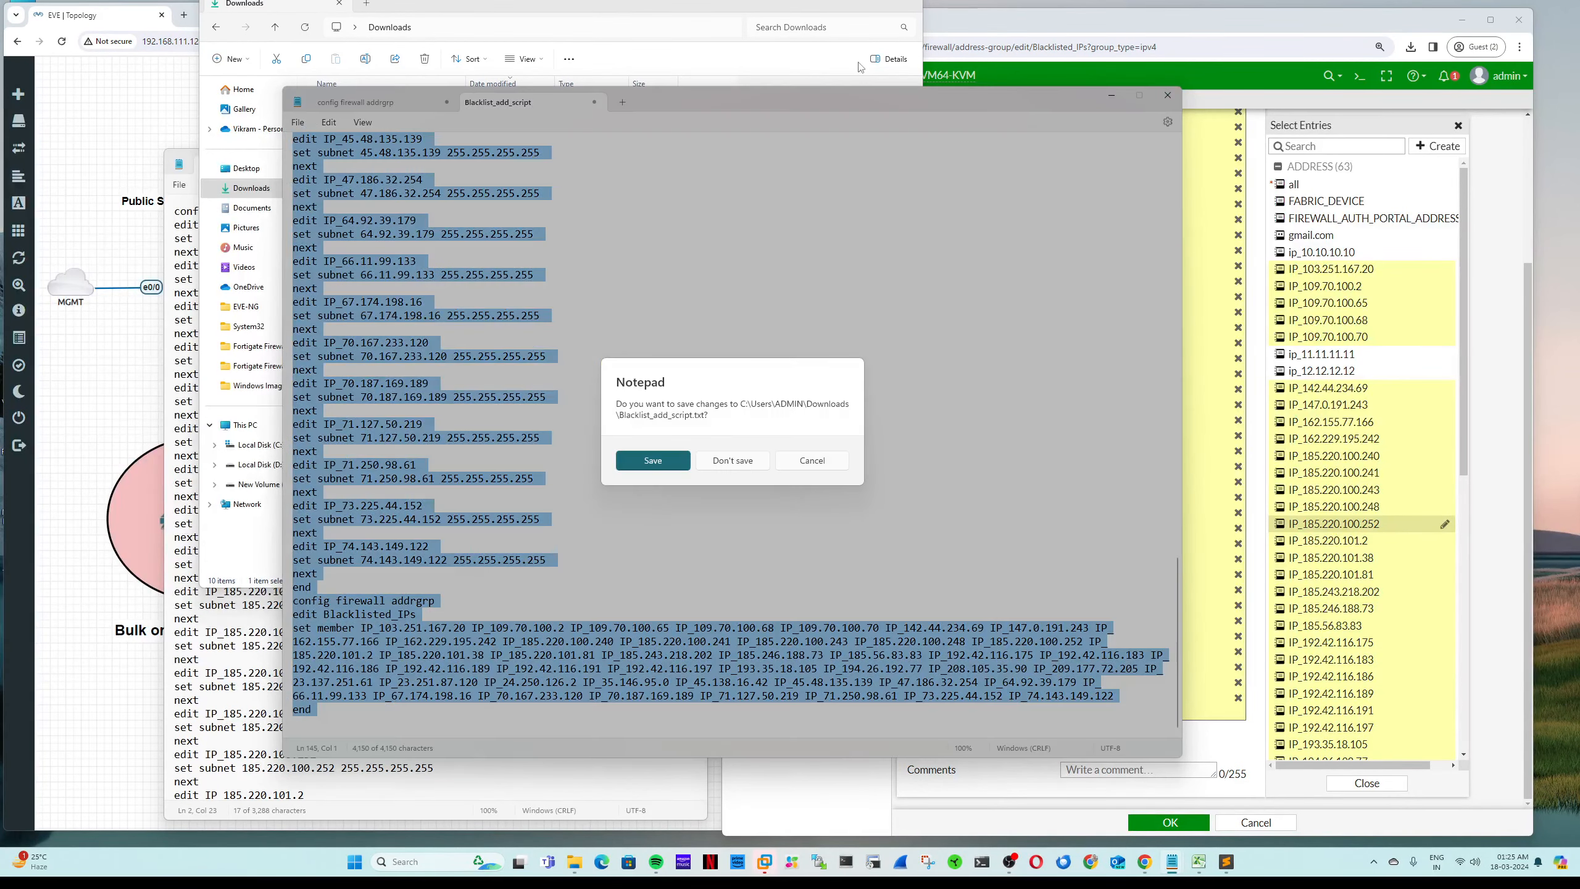
click(669, 468)
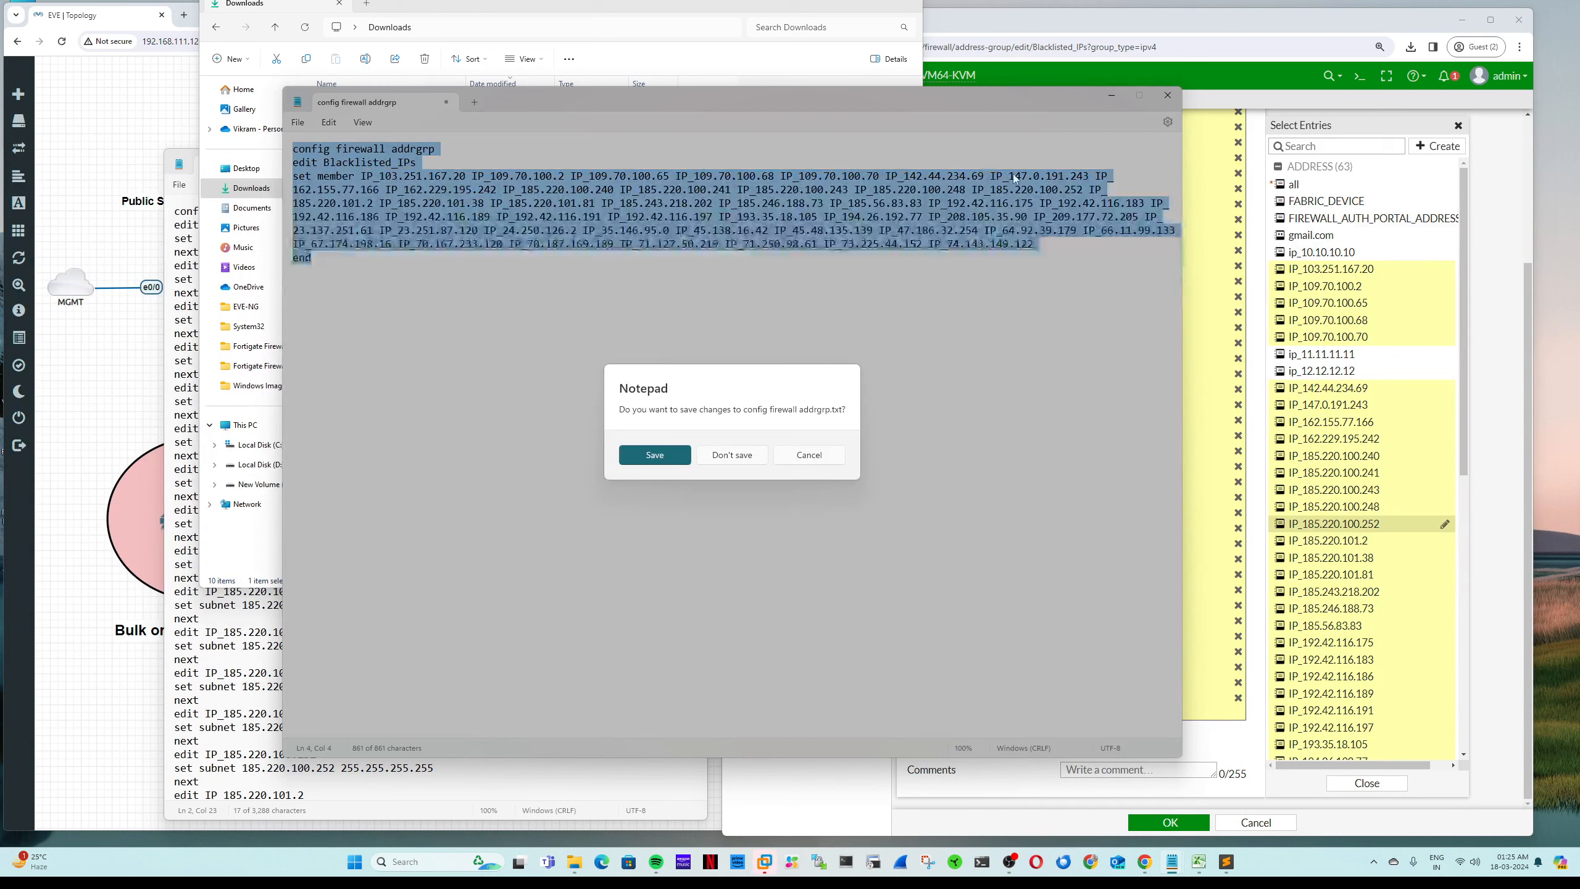
key(Escape)
click(908, 3)
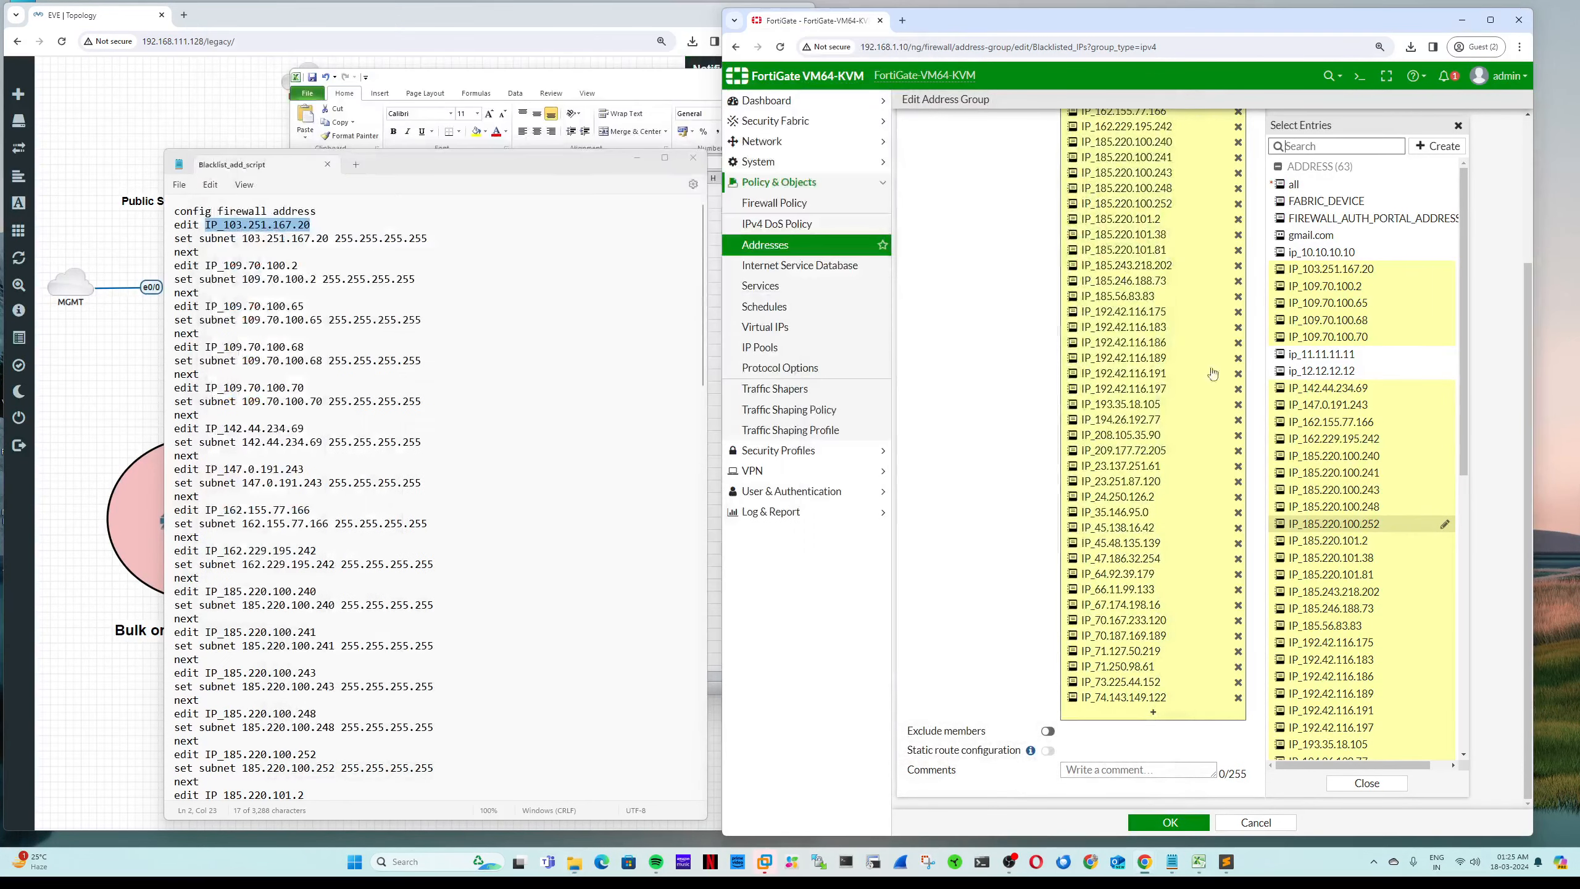
Step: Delete the Blacklisted_IPs address group
click(1247, 823)
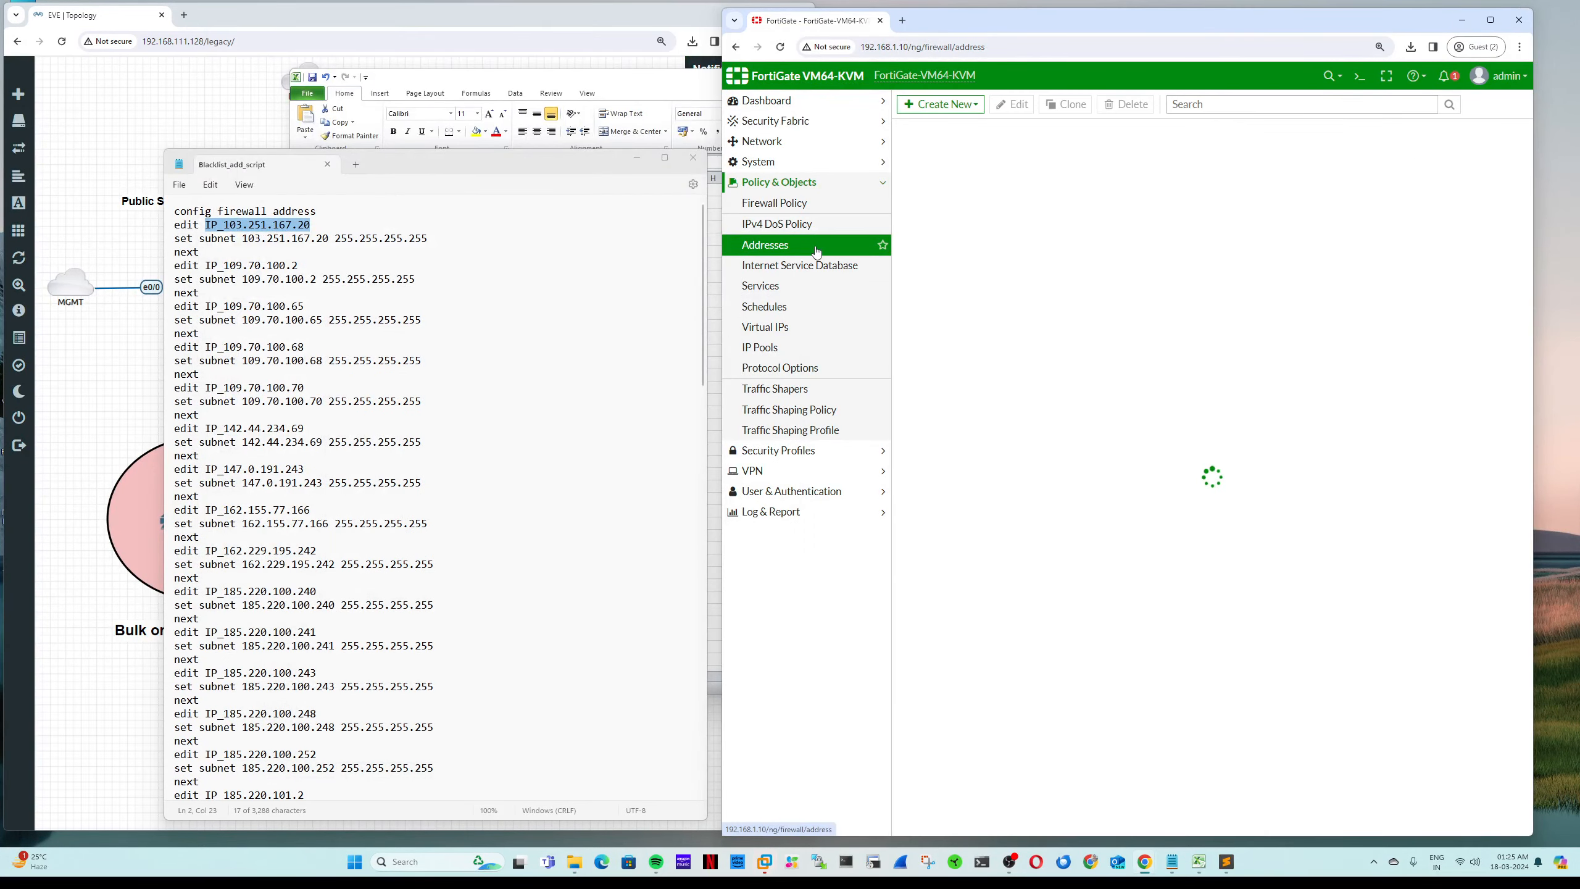
right_click(974, 437)
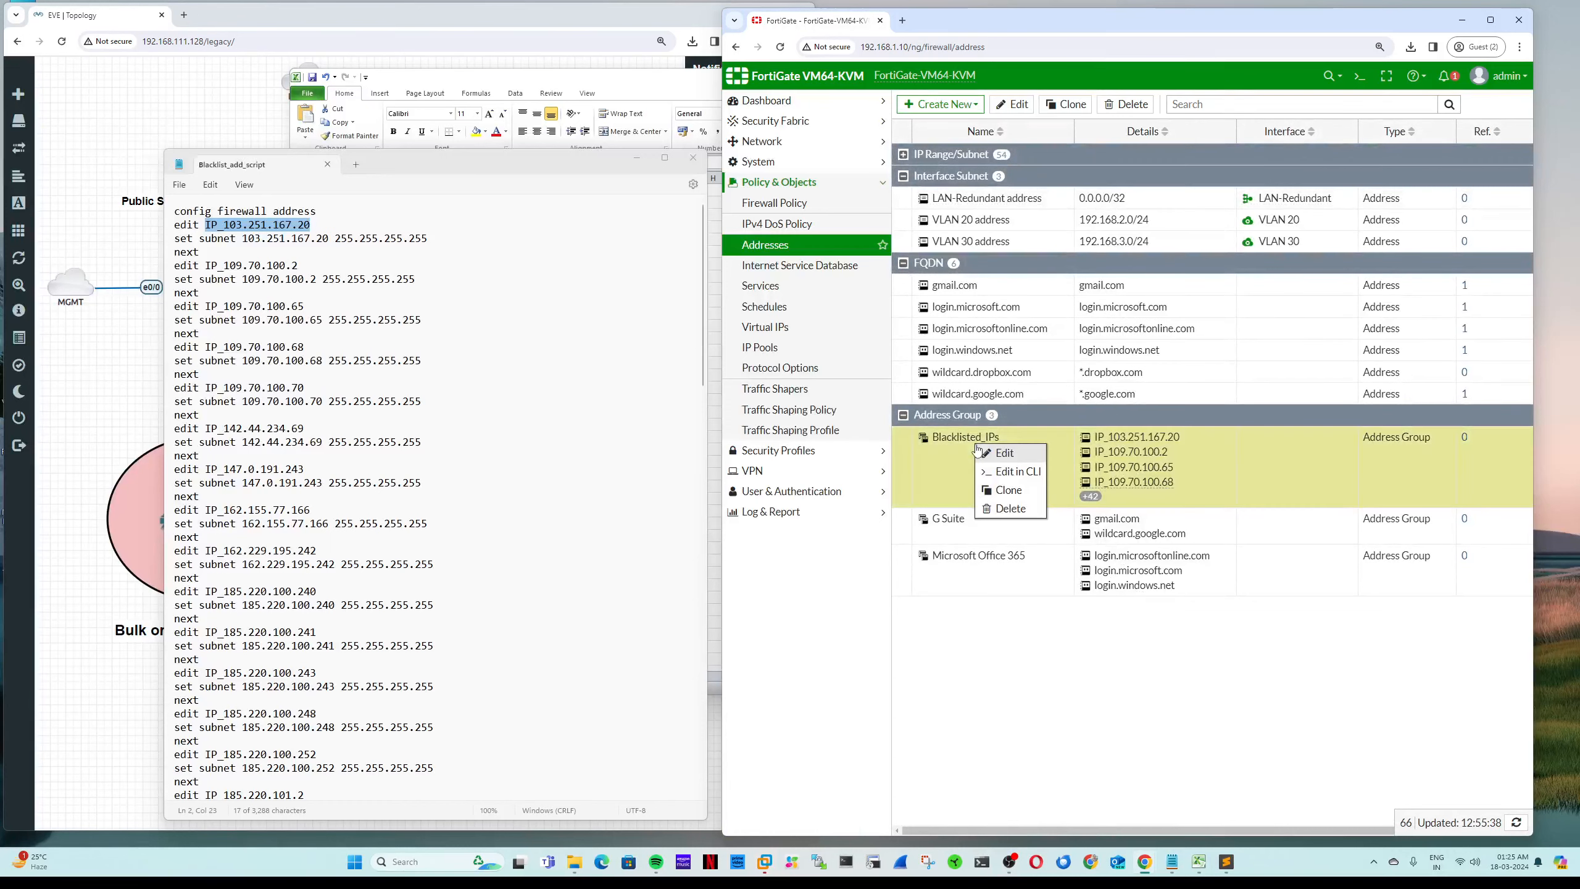
click(1008, 506)
click(1326, 177)
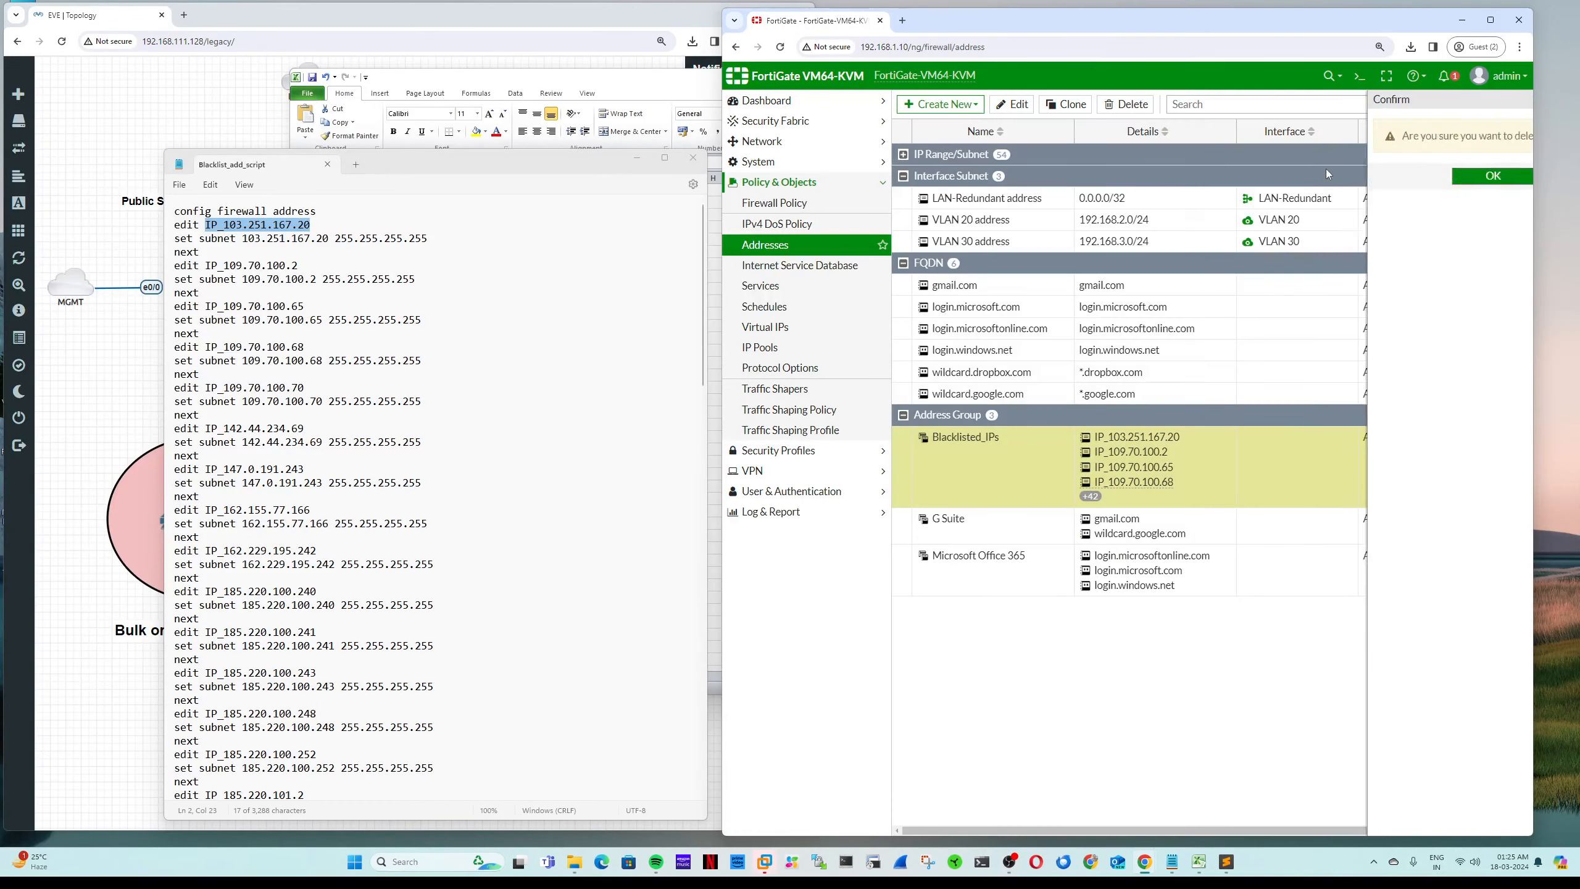
Step: Delete all IP_ blacklist addresses from IP_23.137.251.61 through IP_209.177.72.205
click(902, 154)
click(1060, 220)
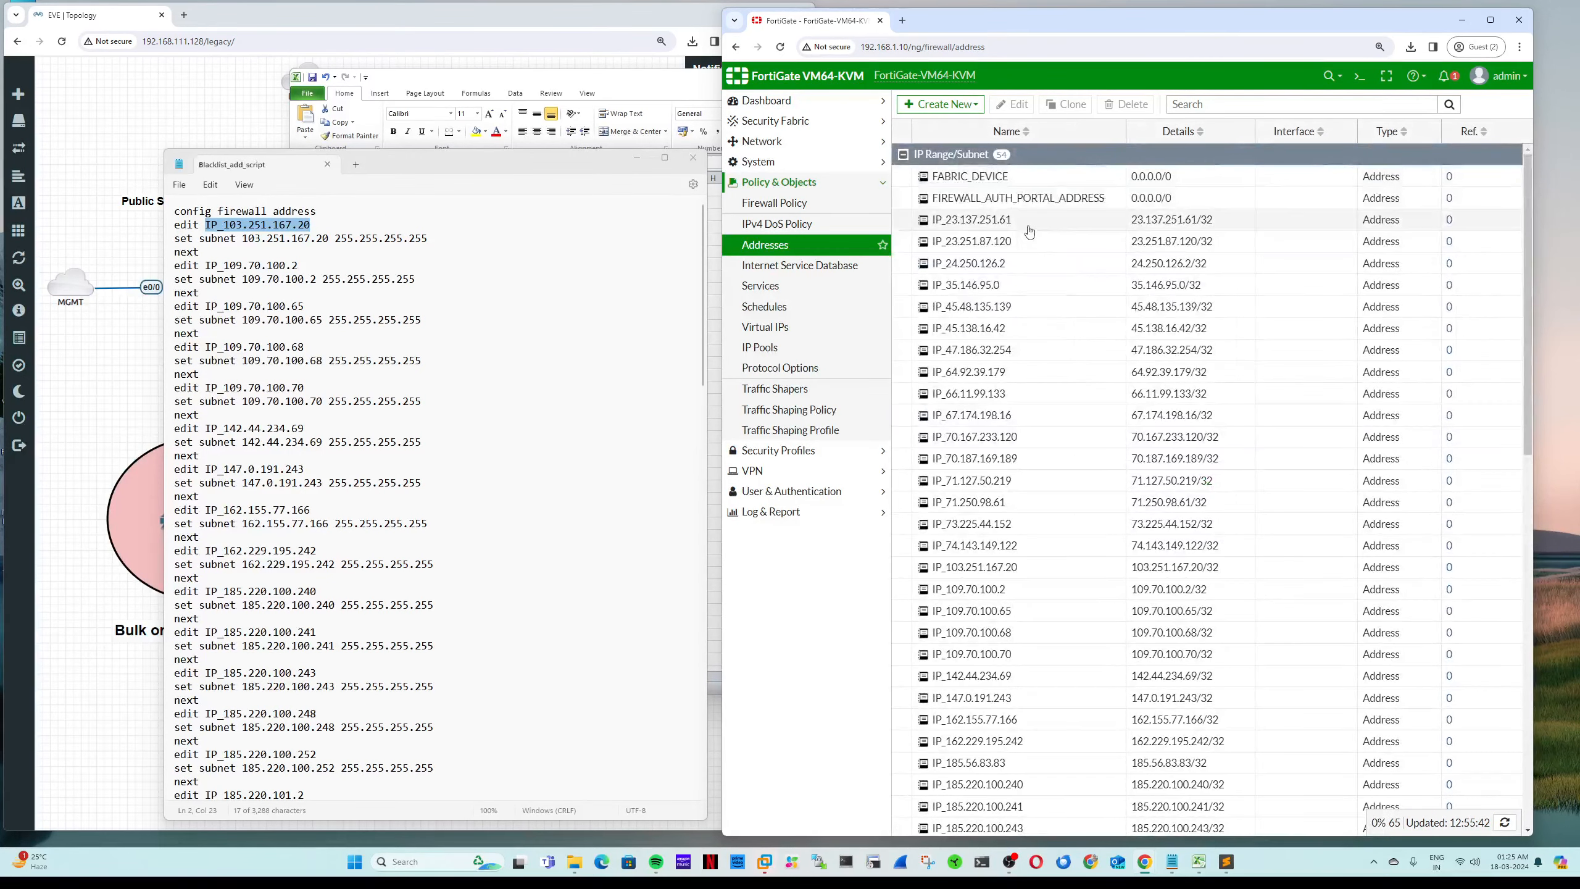
scroll(1054, 516, down, 15)
scroll(1051, 507, up, 3)
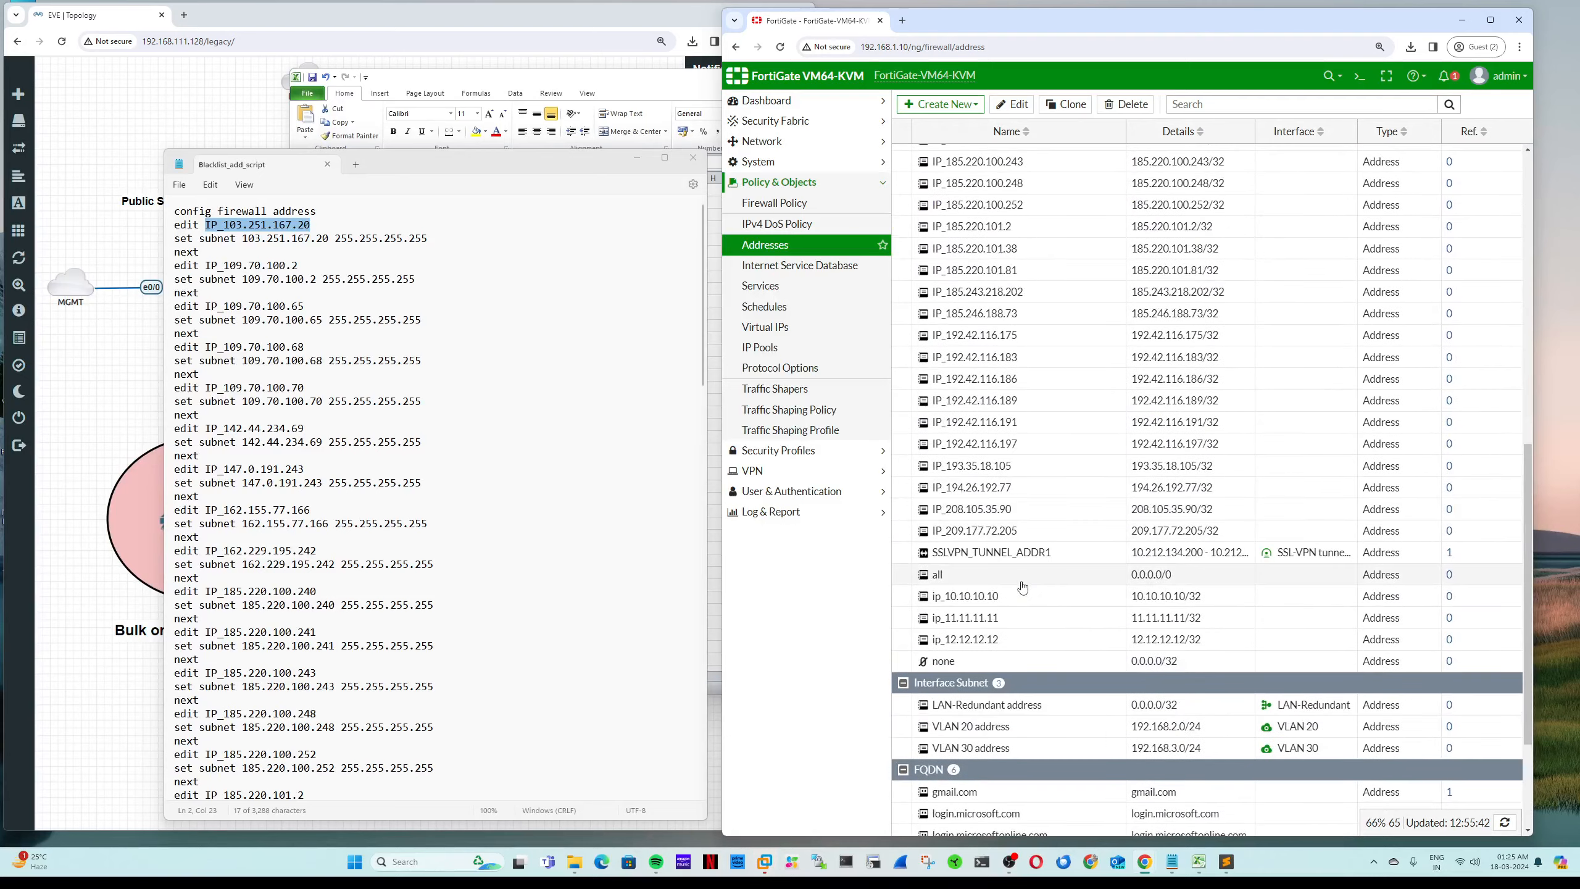
shift+click(1021, 529)
scroll(1047, 438, up, 10)
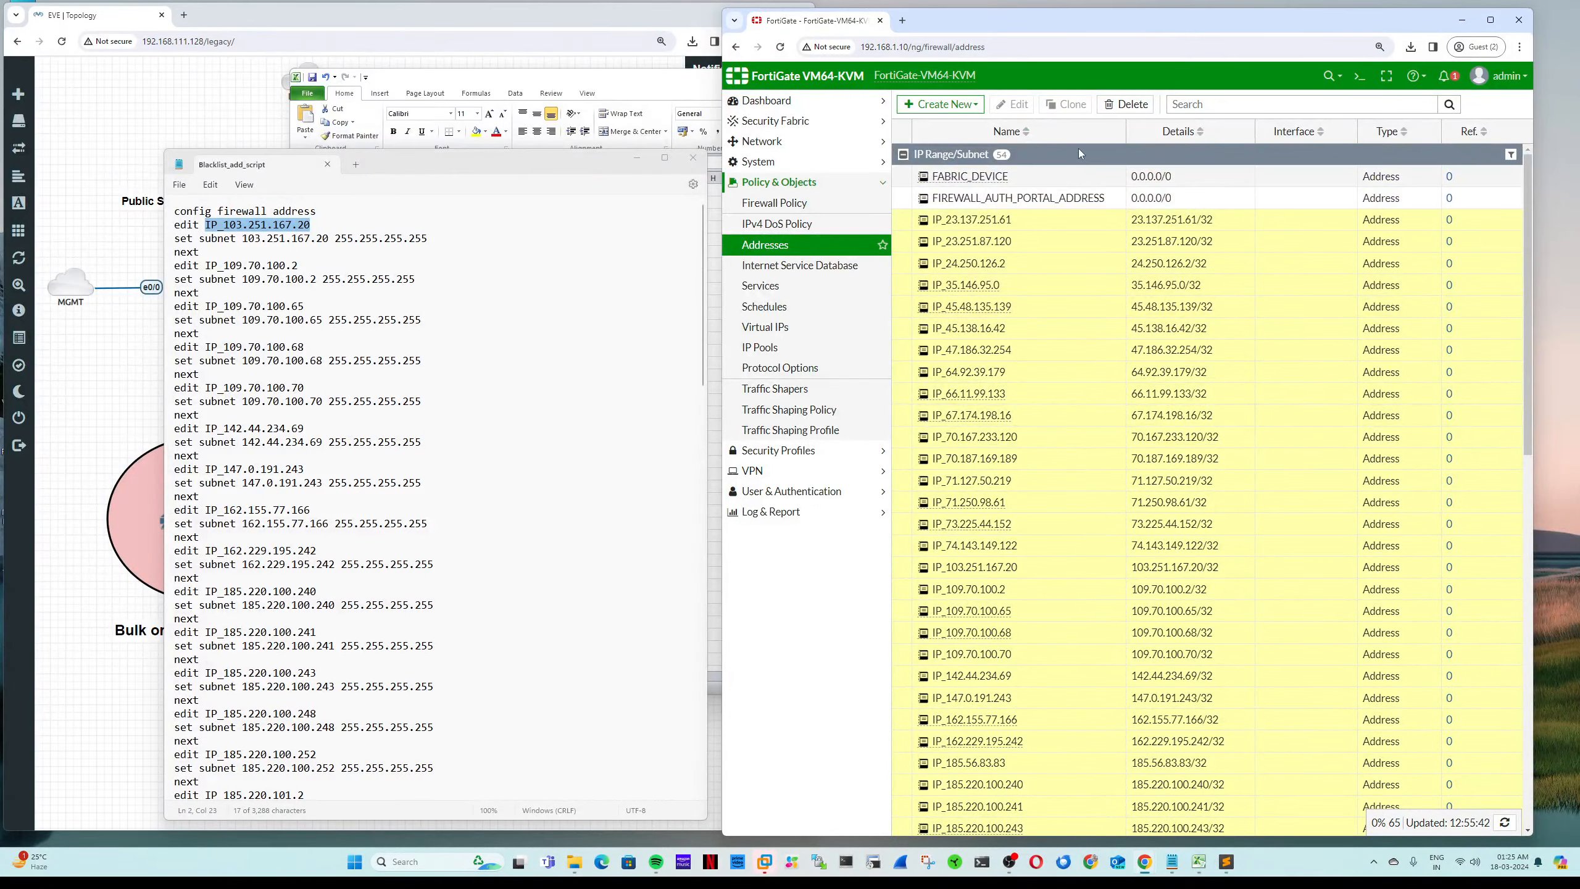
click(1125, 104)
click(1322, 176)
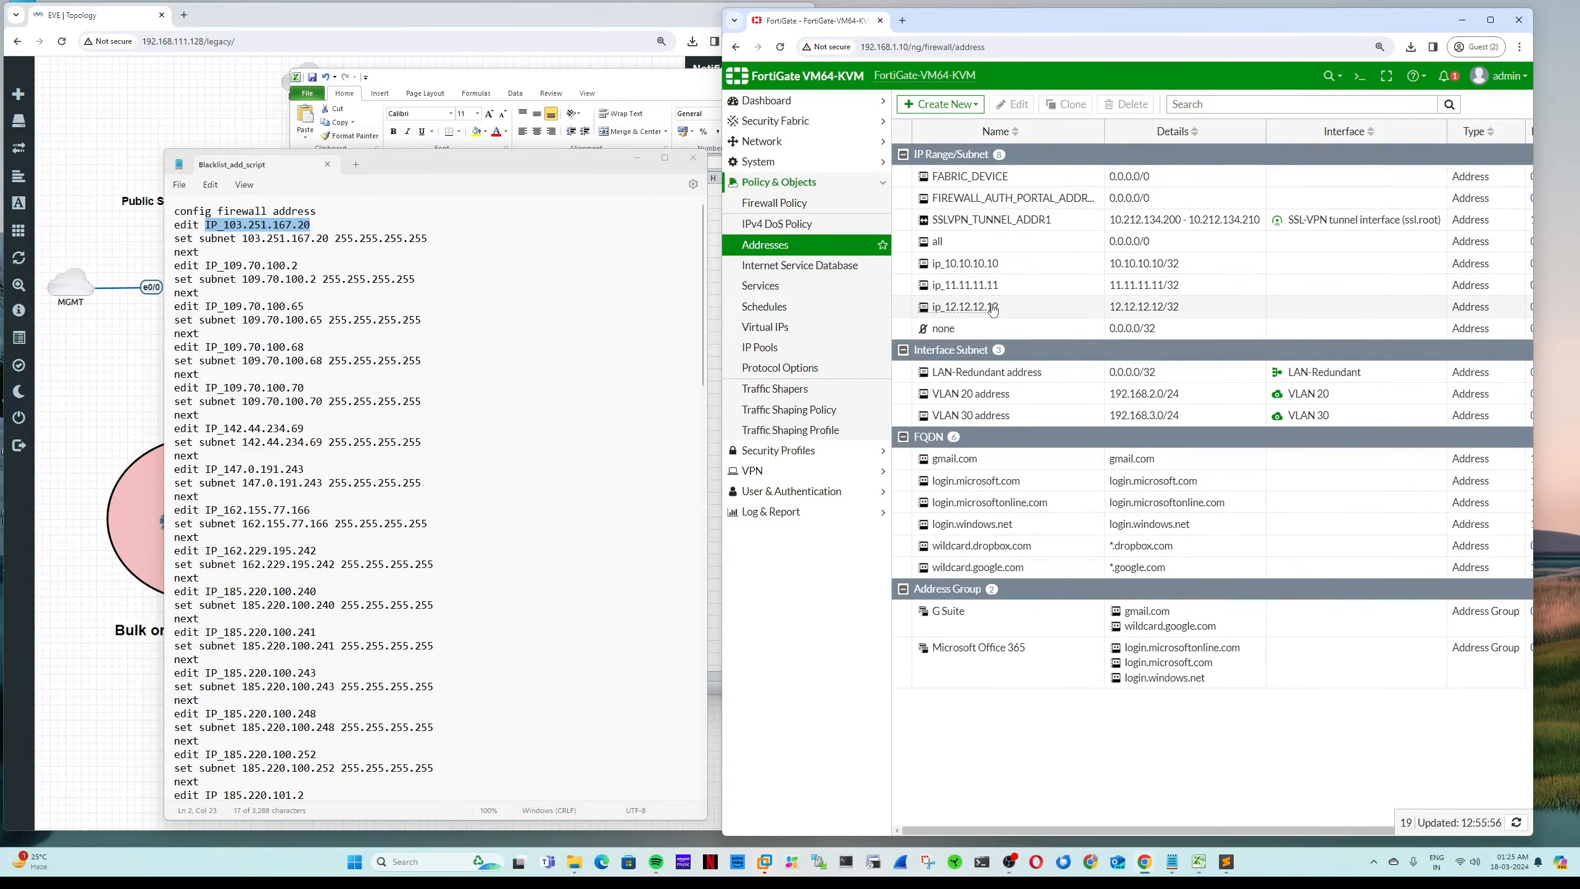
Step: Delete the sample addresses ip_10.10.10.10, ip_11.11.11.11 and ip_12.12.12.12
click(1027, 265)
ctrl+click(1030, 285)
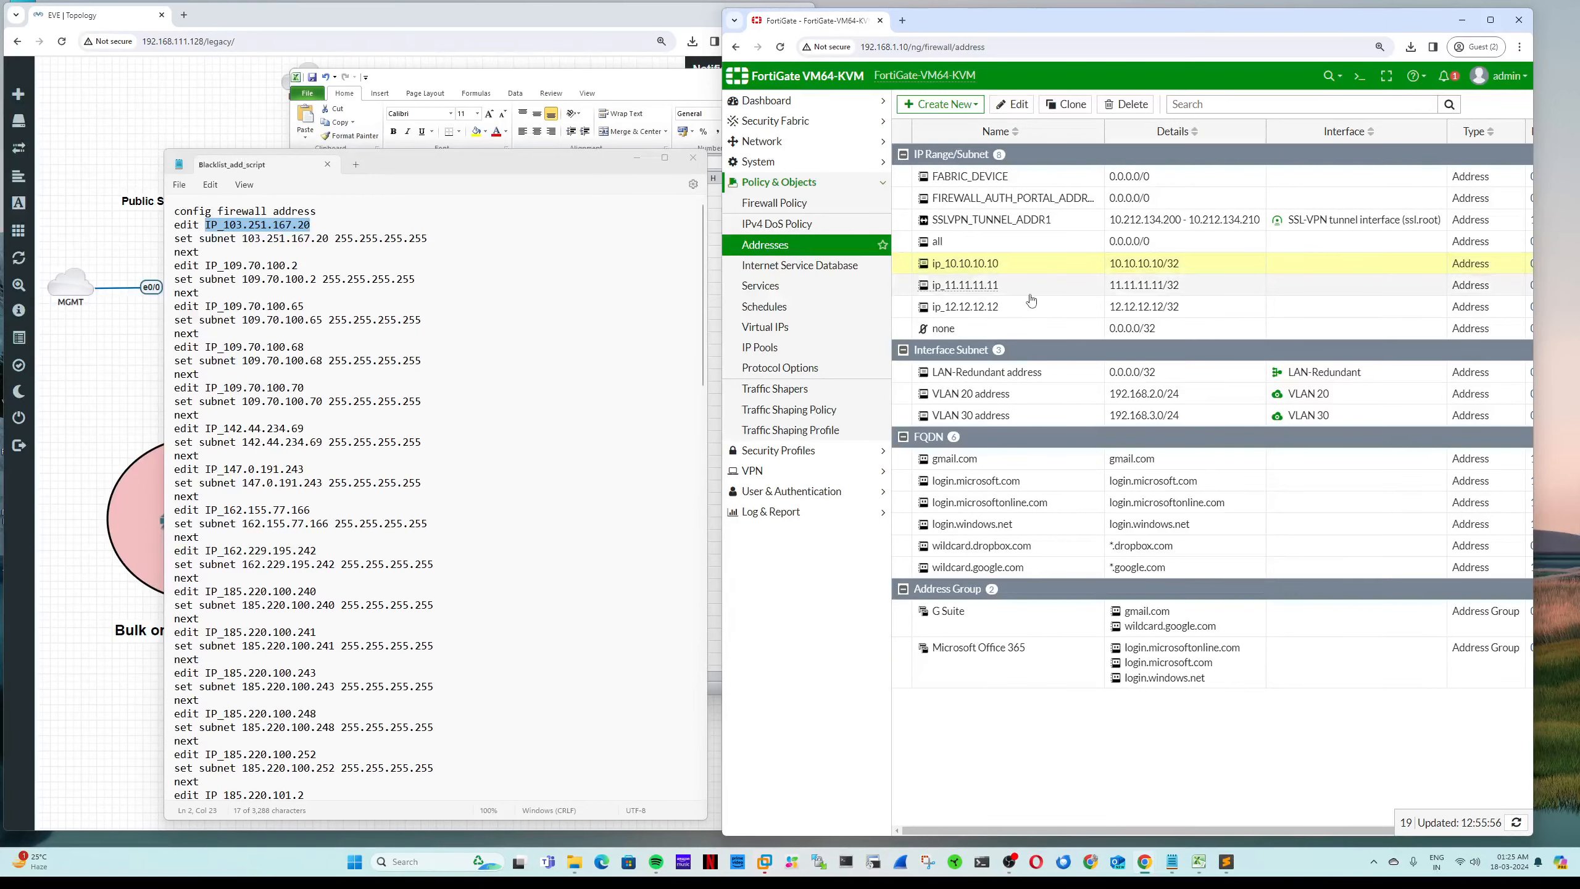
ctrl+click(1033, 307)
click(1127, 104)
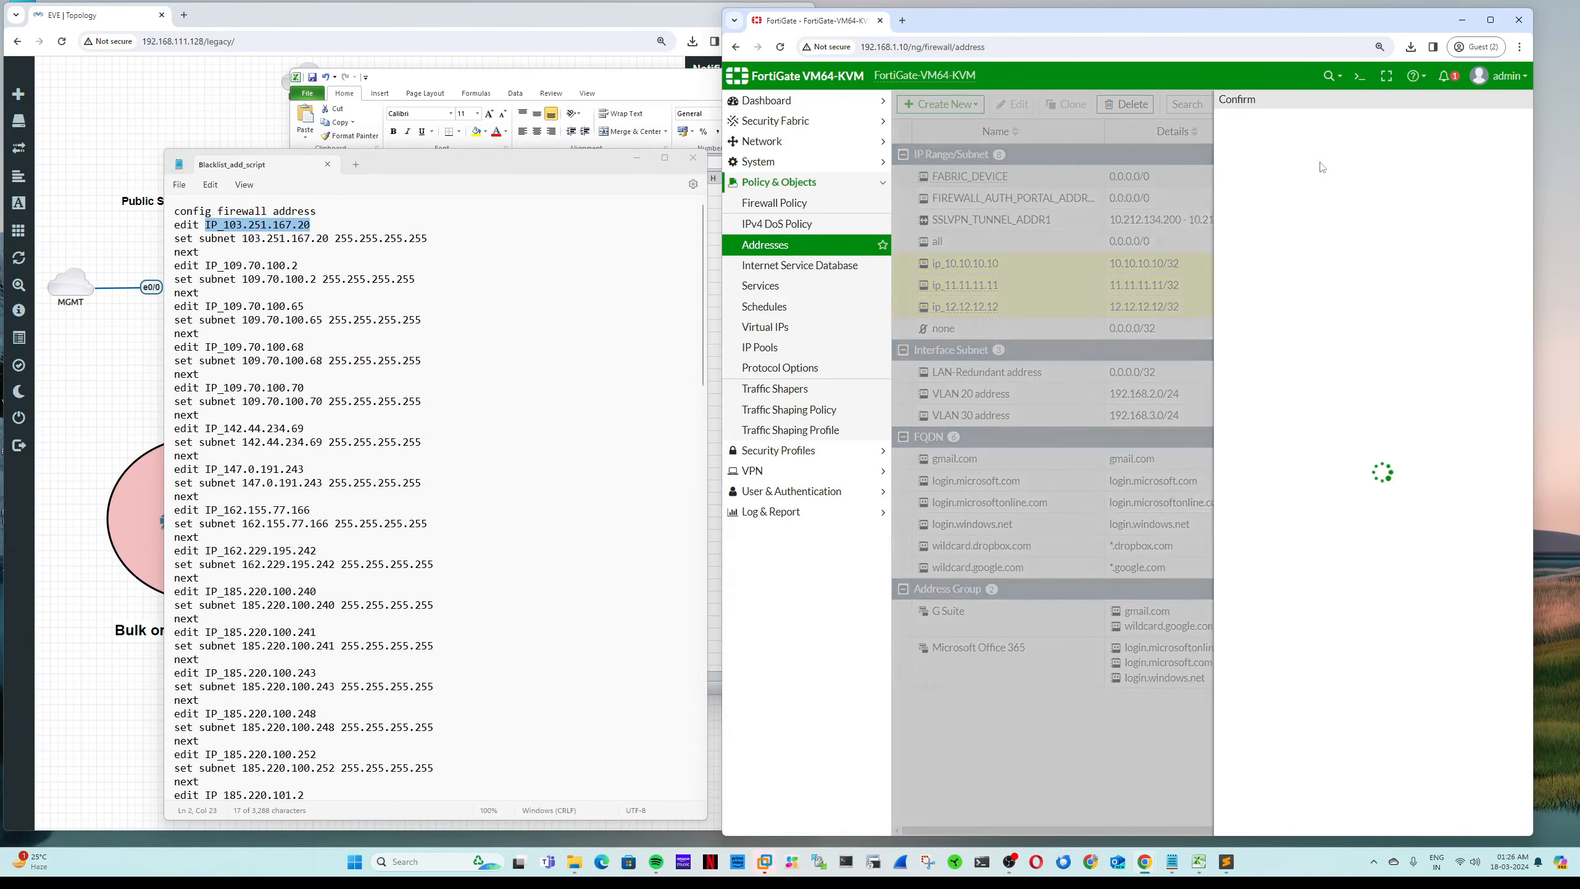
click(1322, 176)
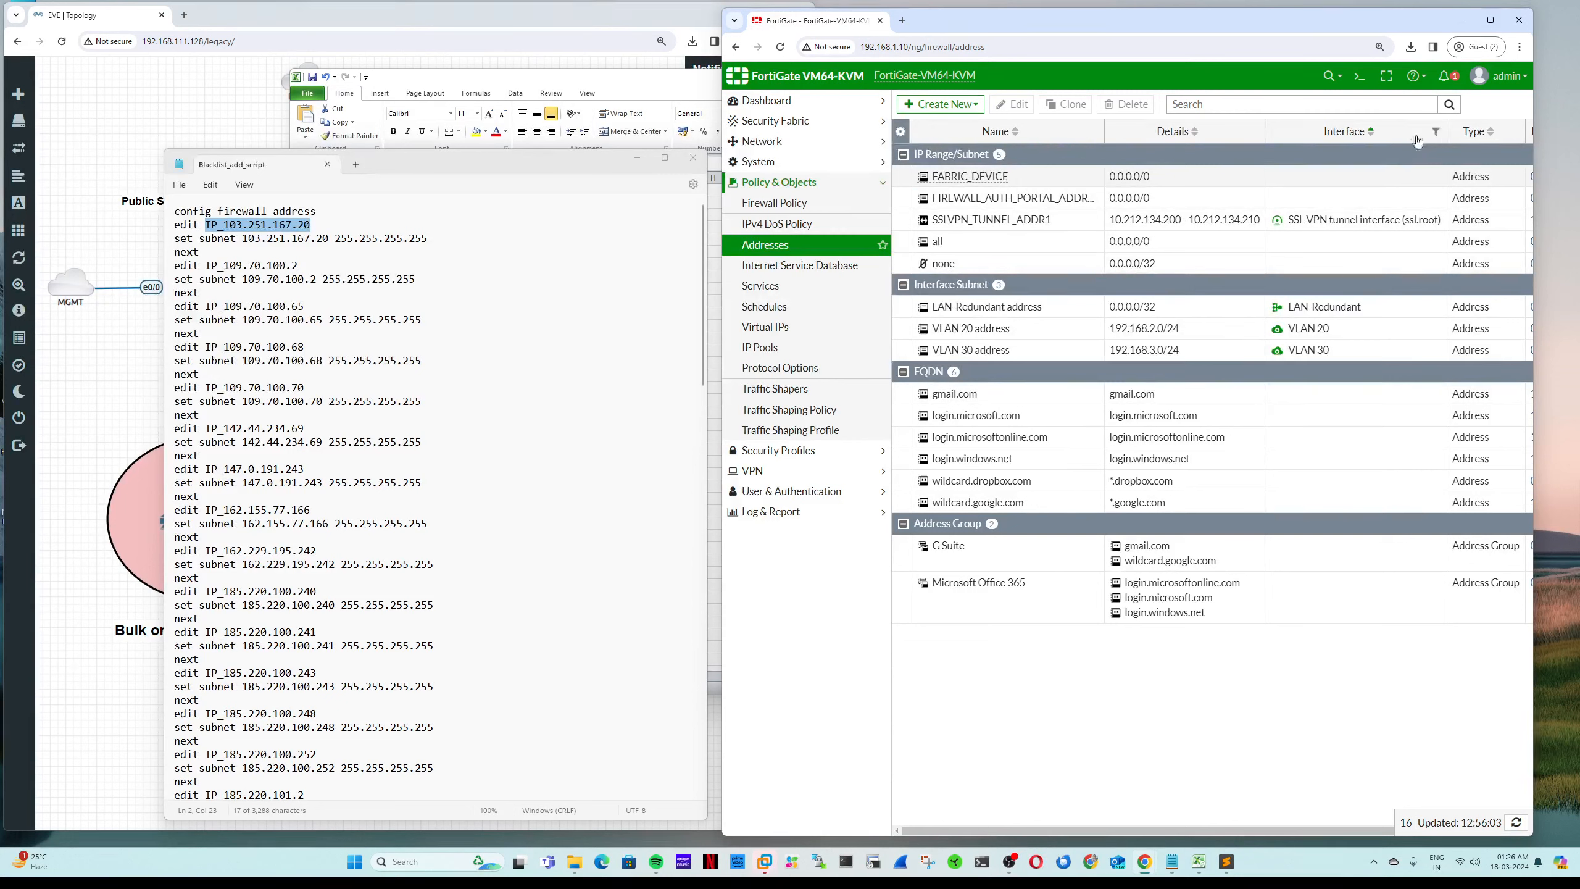
Step: Upload and run Blacklist_add_script.txt from Configuration > Scripts, then reopen Policy & Objects > Addresses
click(1502, 78)
mouse_move(1472, 160)
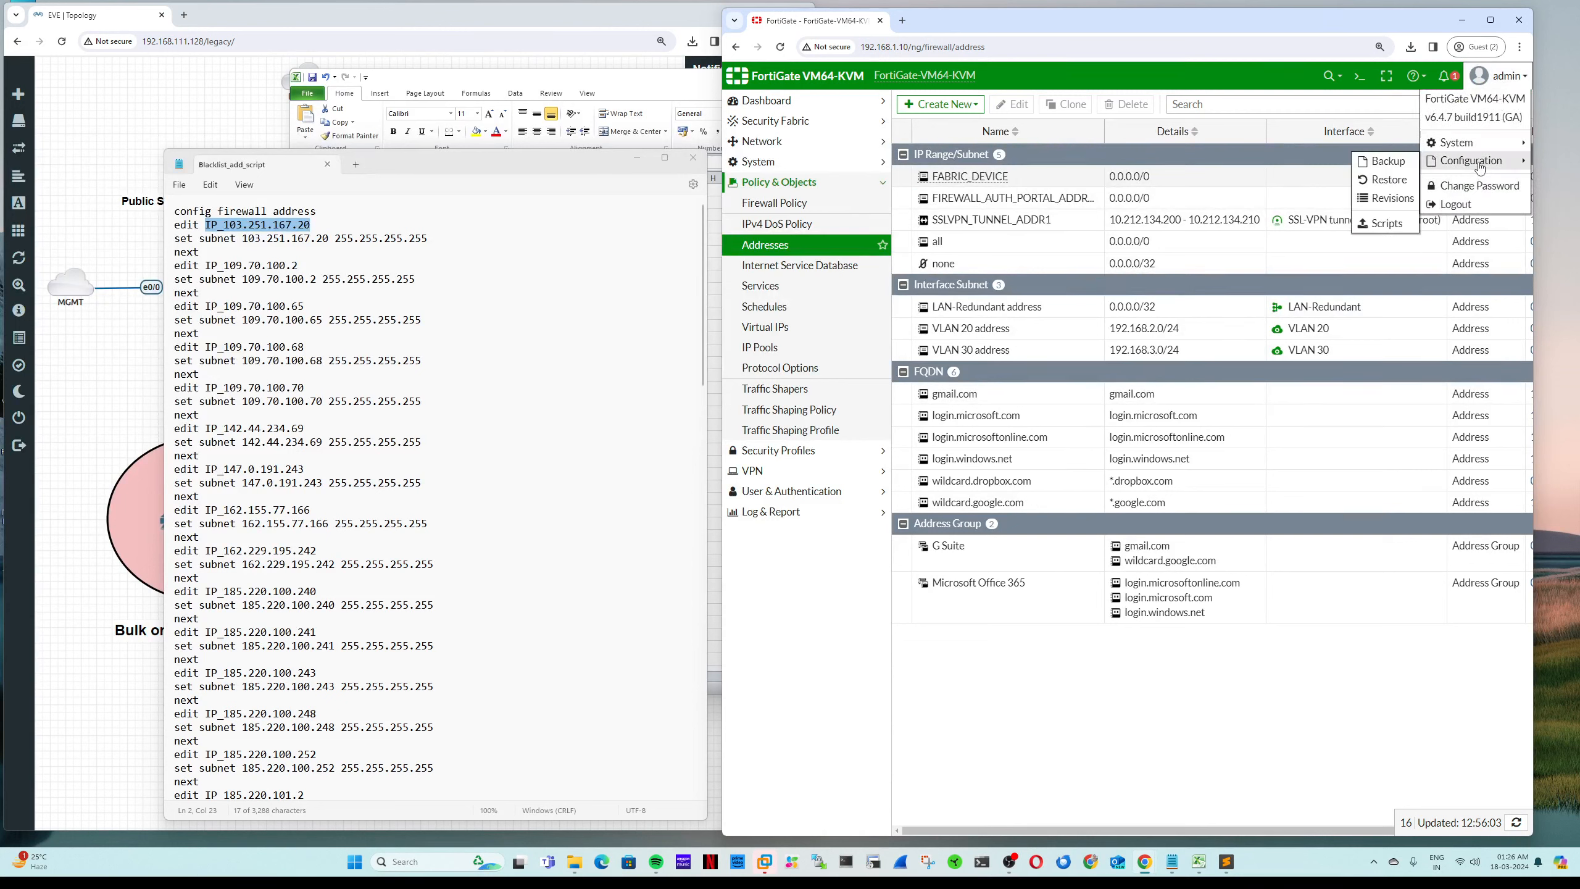
click(1314, 224)
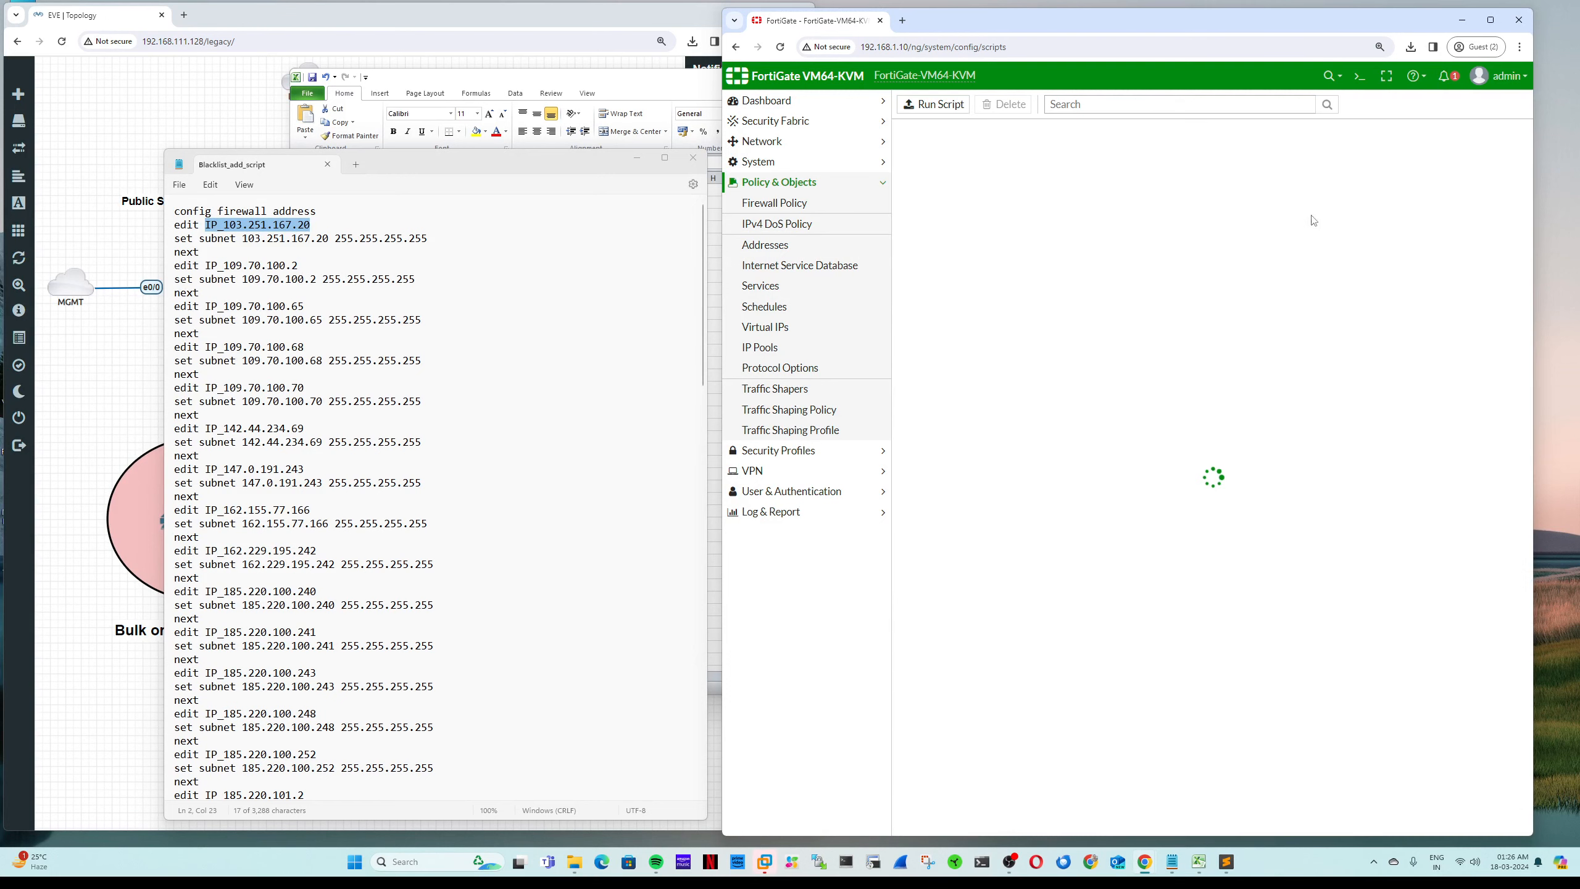
click(940, 105)
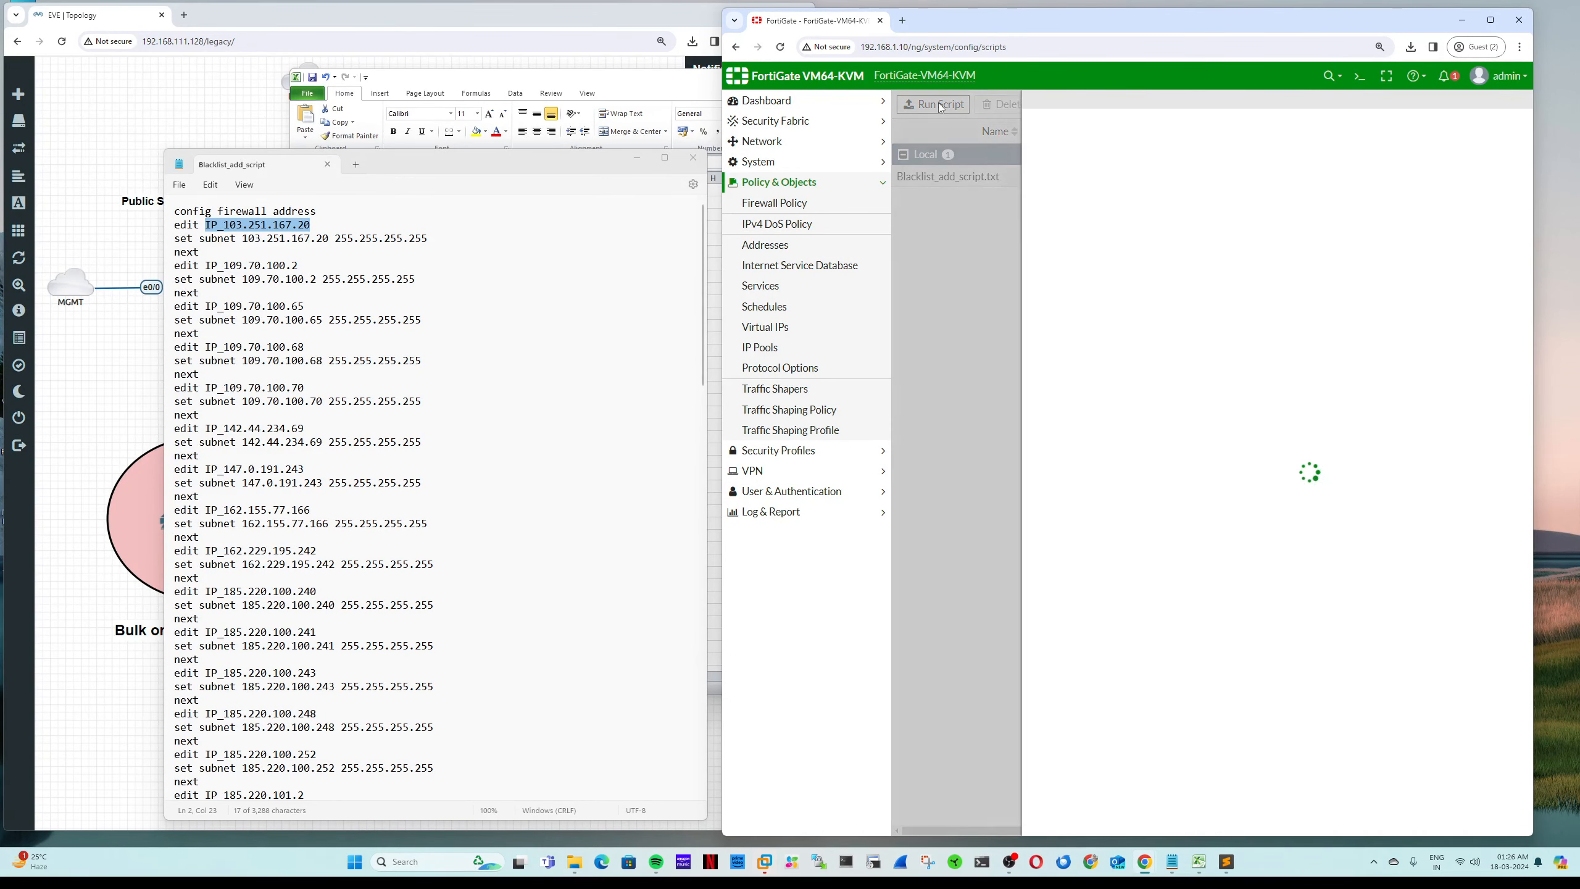
click(1077, 161)
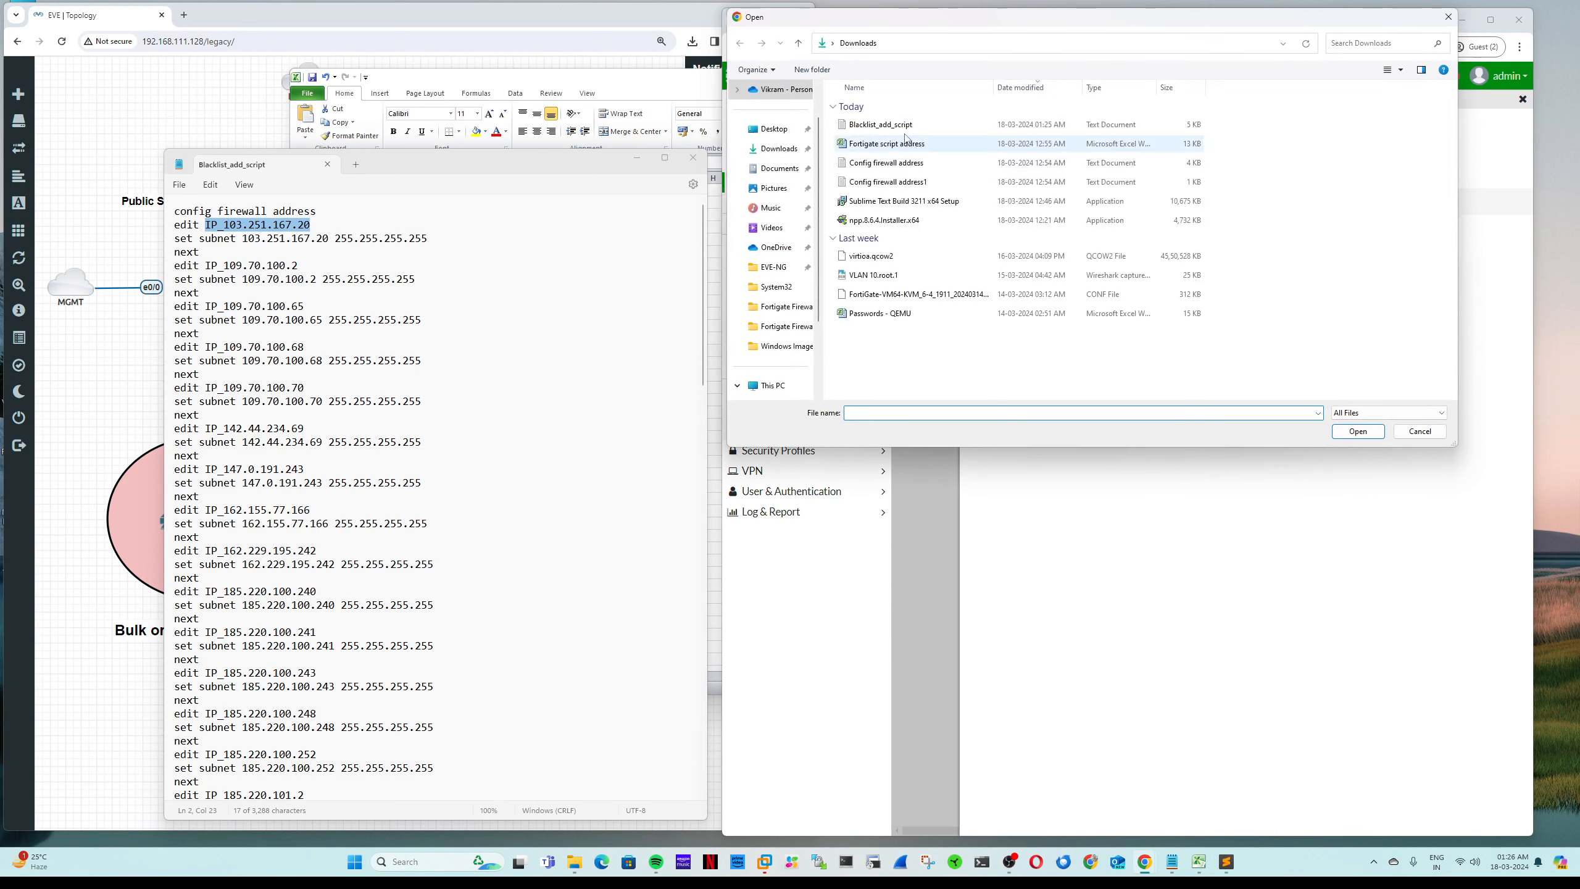
double_click(1077, 150)
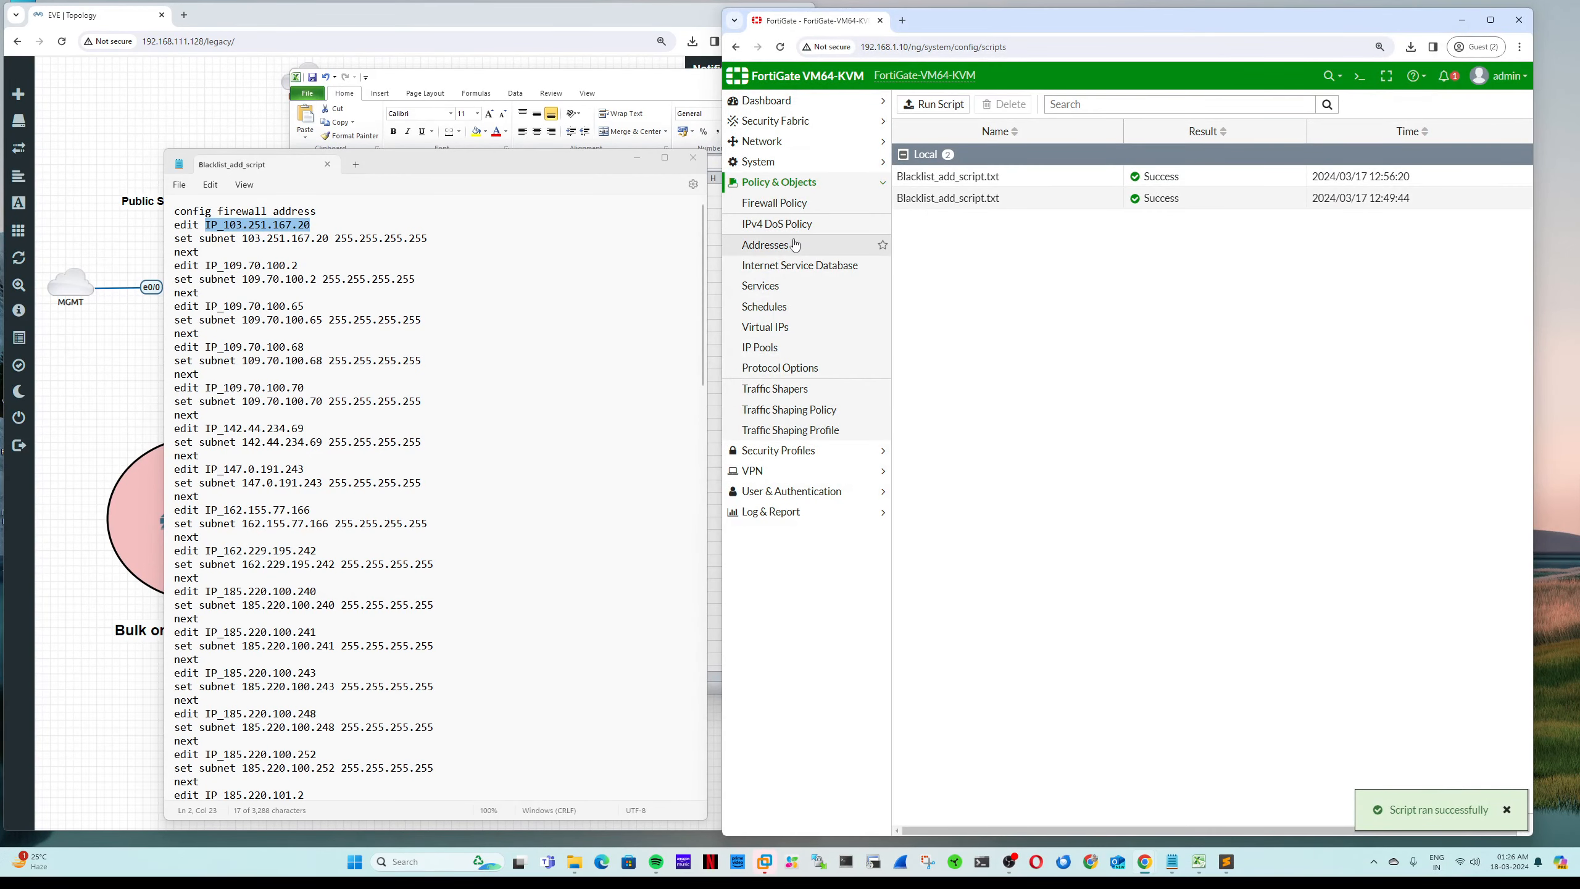
click(765, 244)
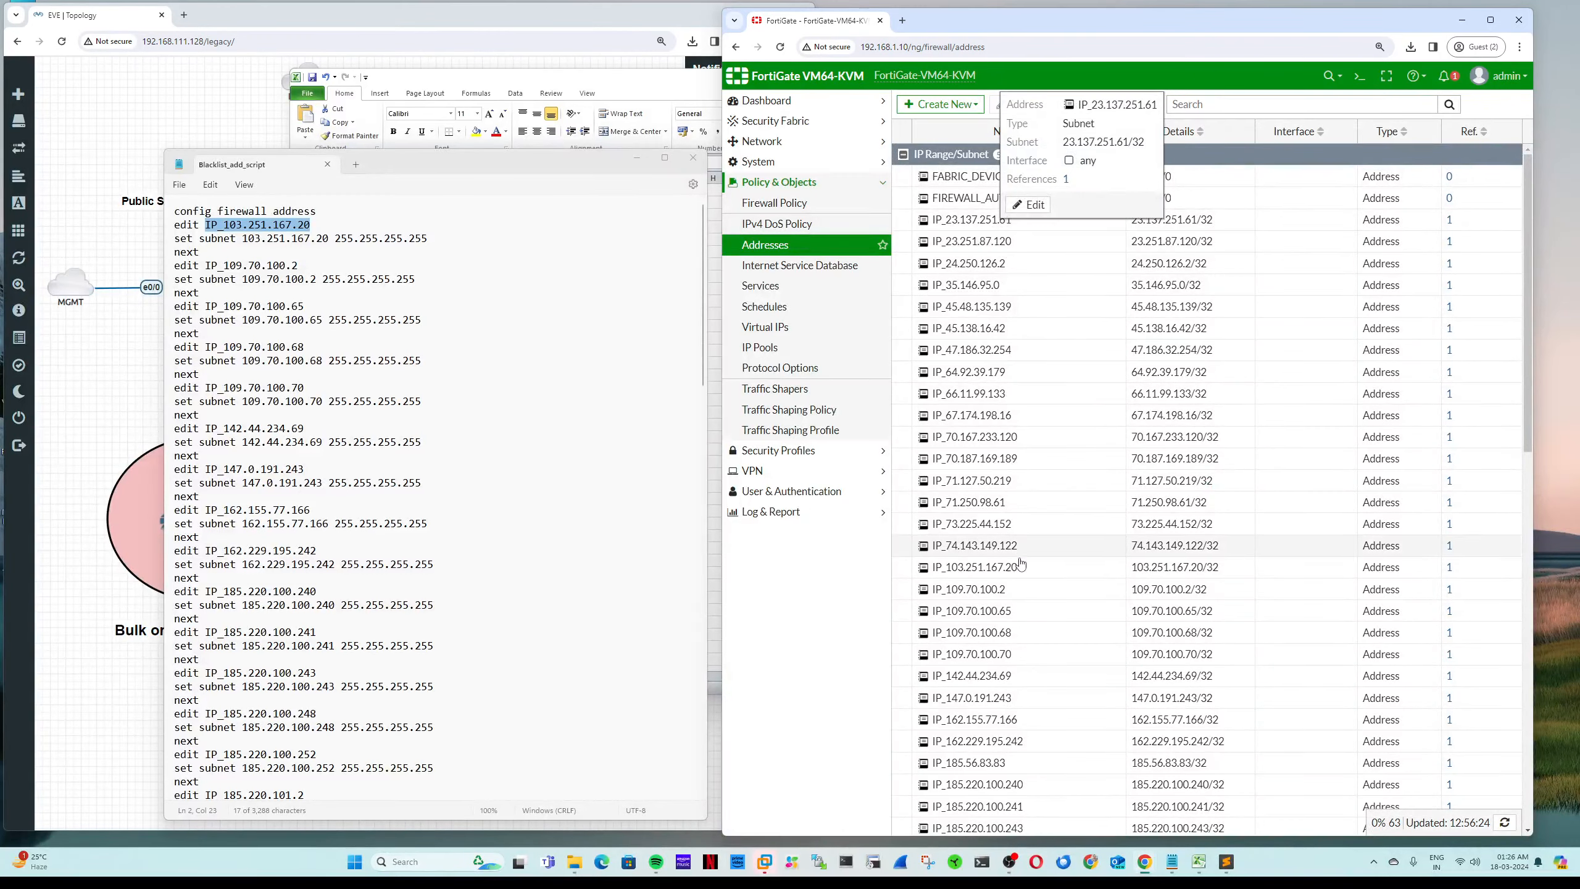
scroll(1151, 404, down, 6)
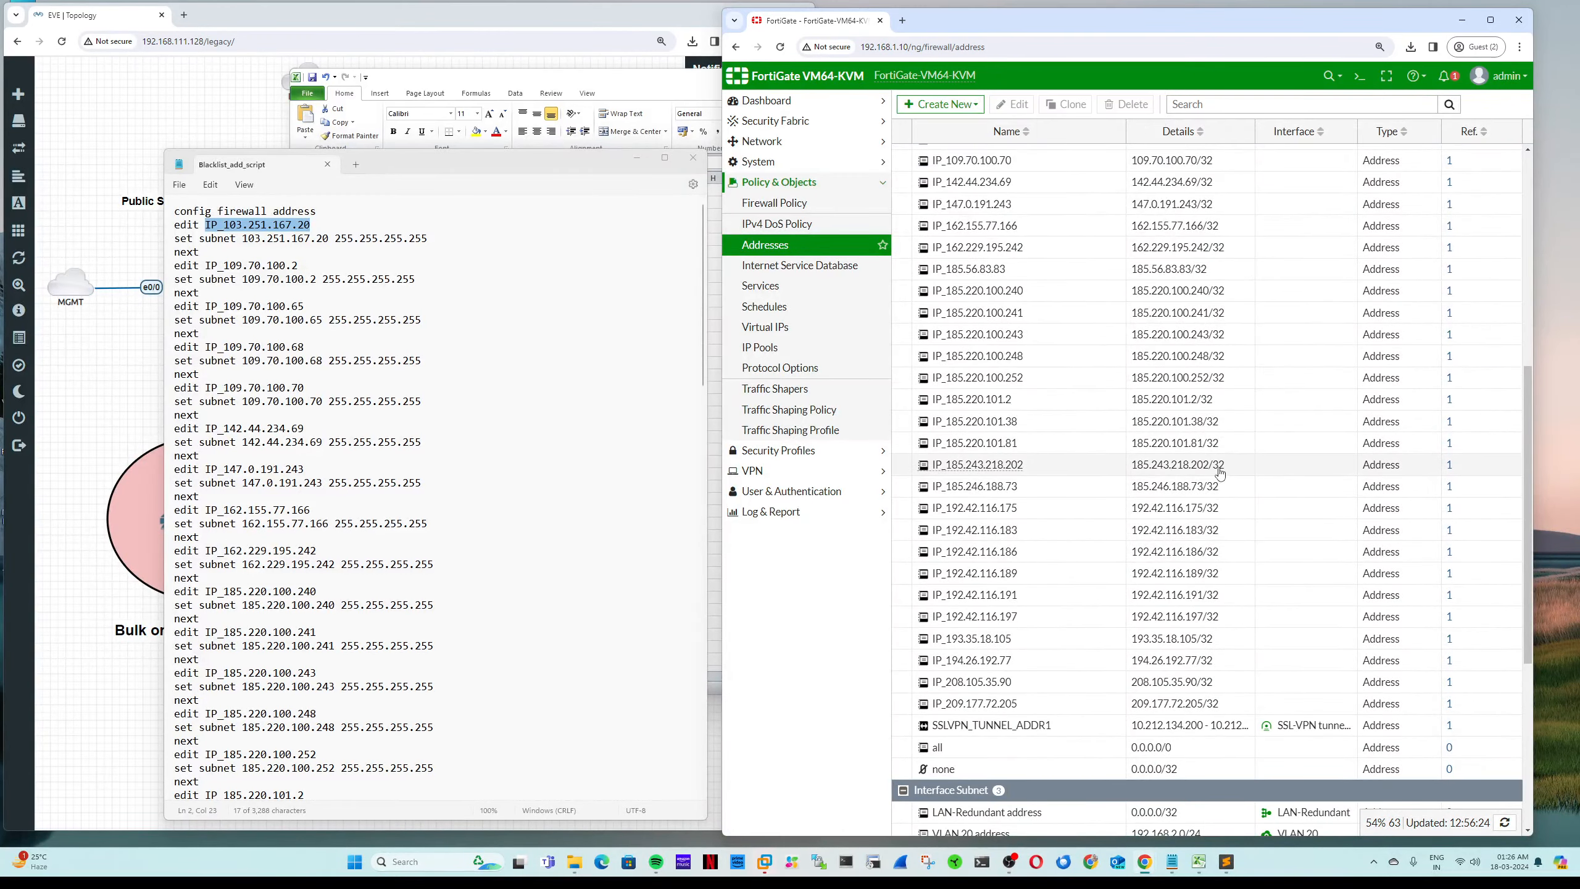
scroll(1222, 472, down, 5)
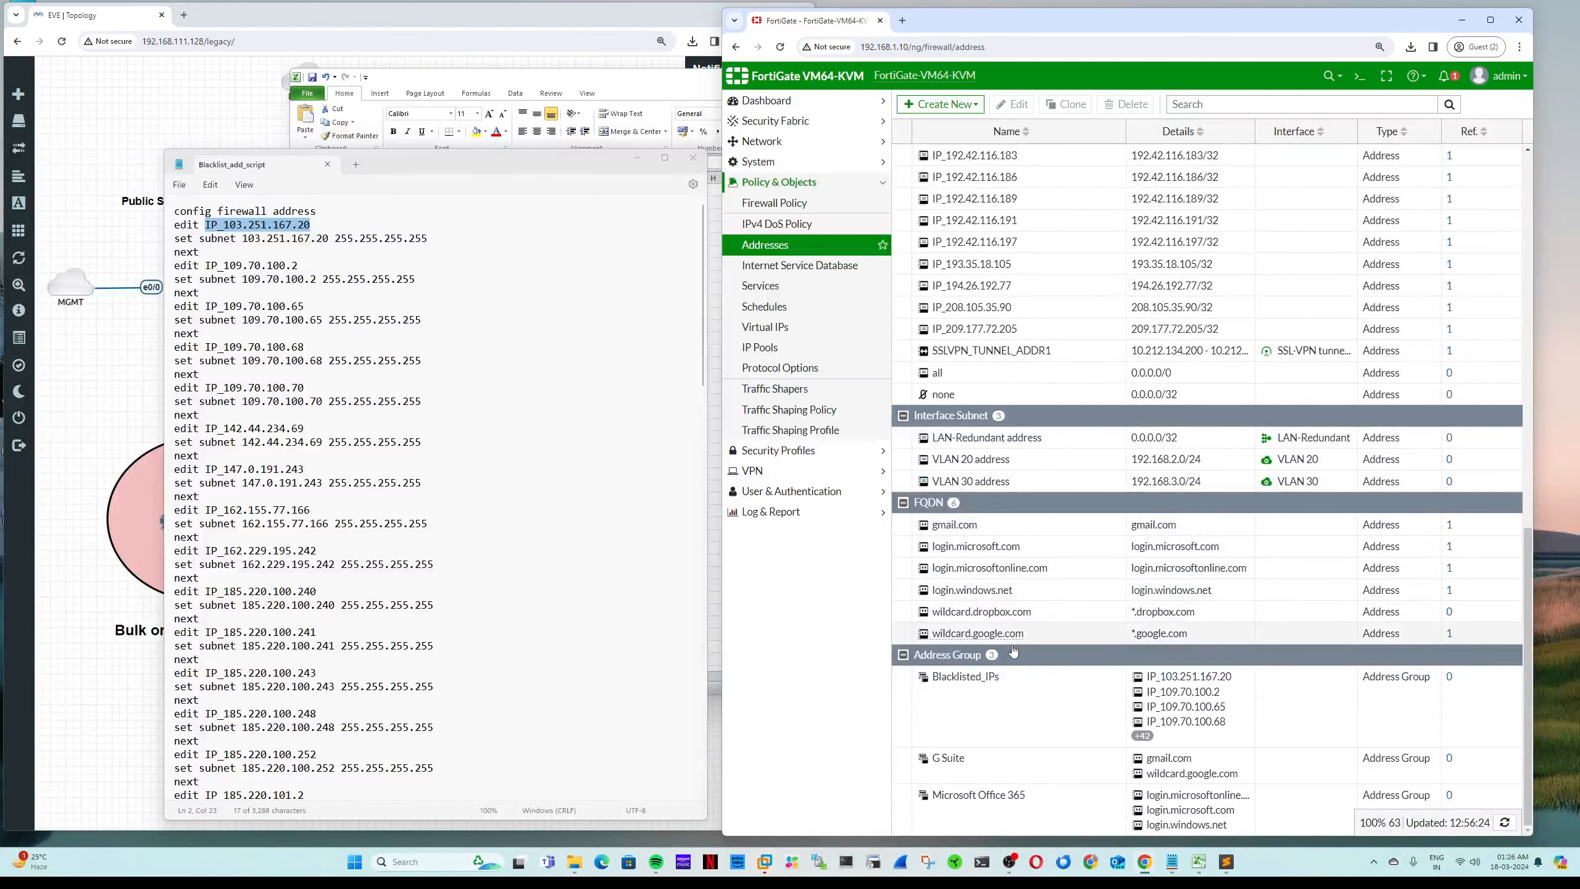
double_click(1005, 687)
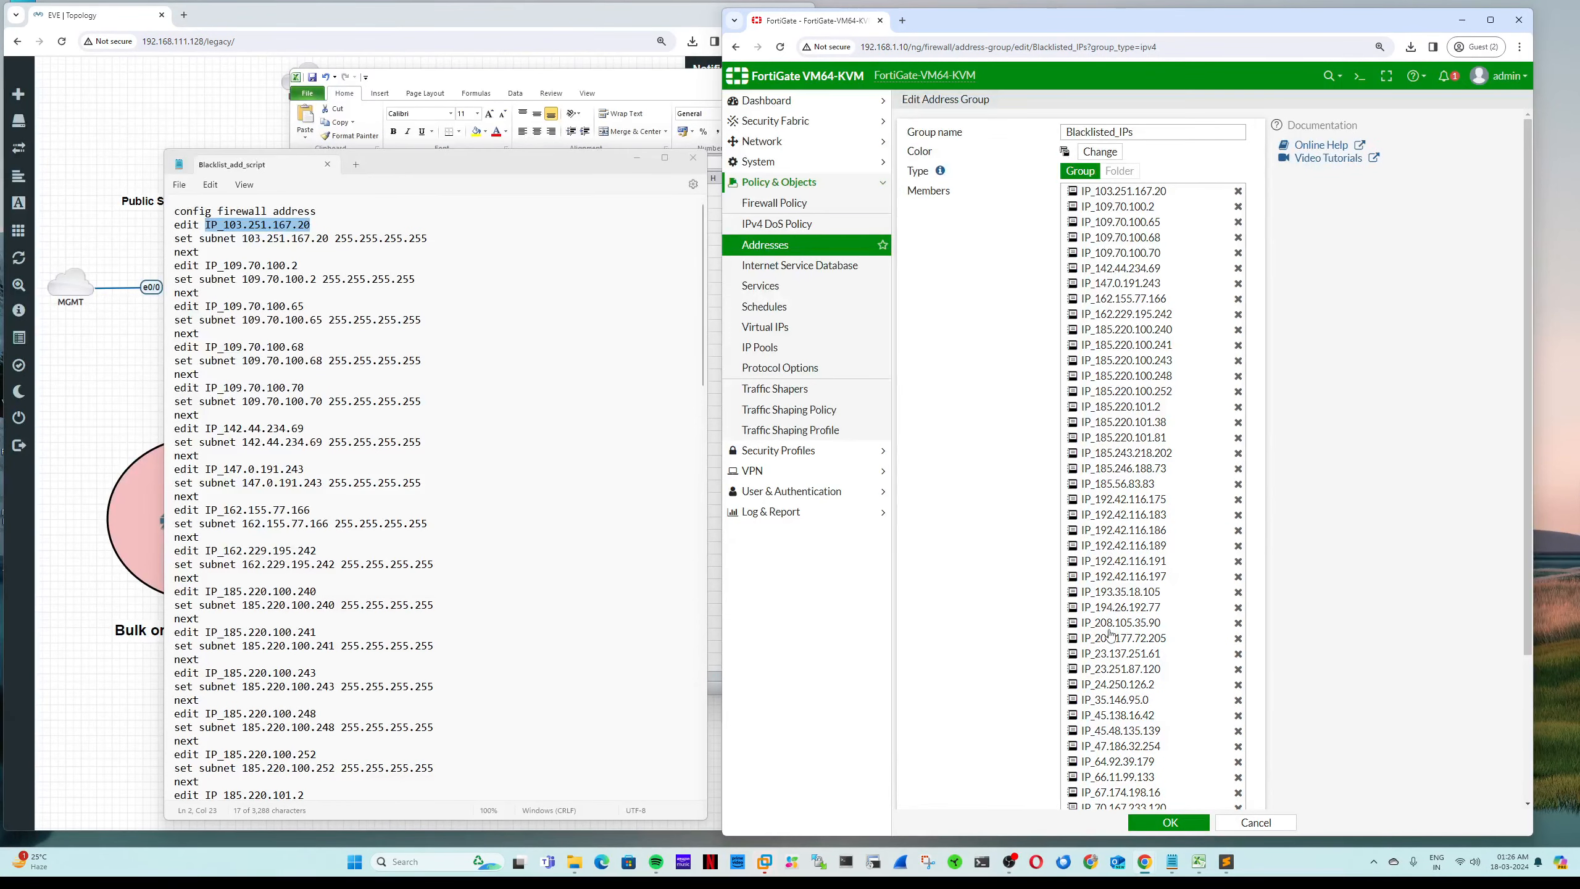
scroll(1111, 634, down, 3)
scroll(1120, 657, up, 3)
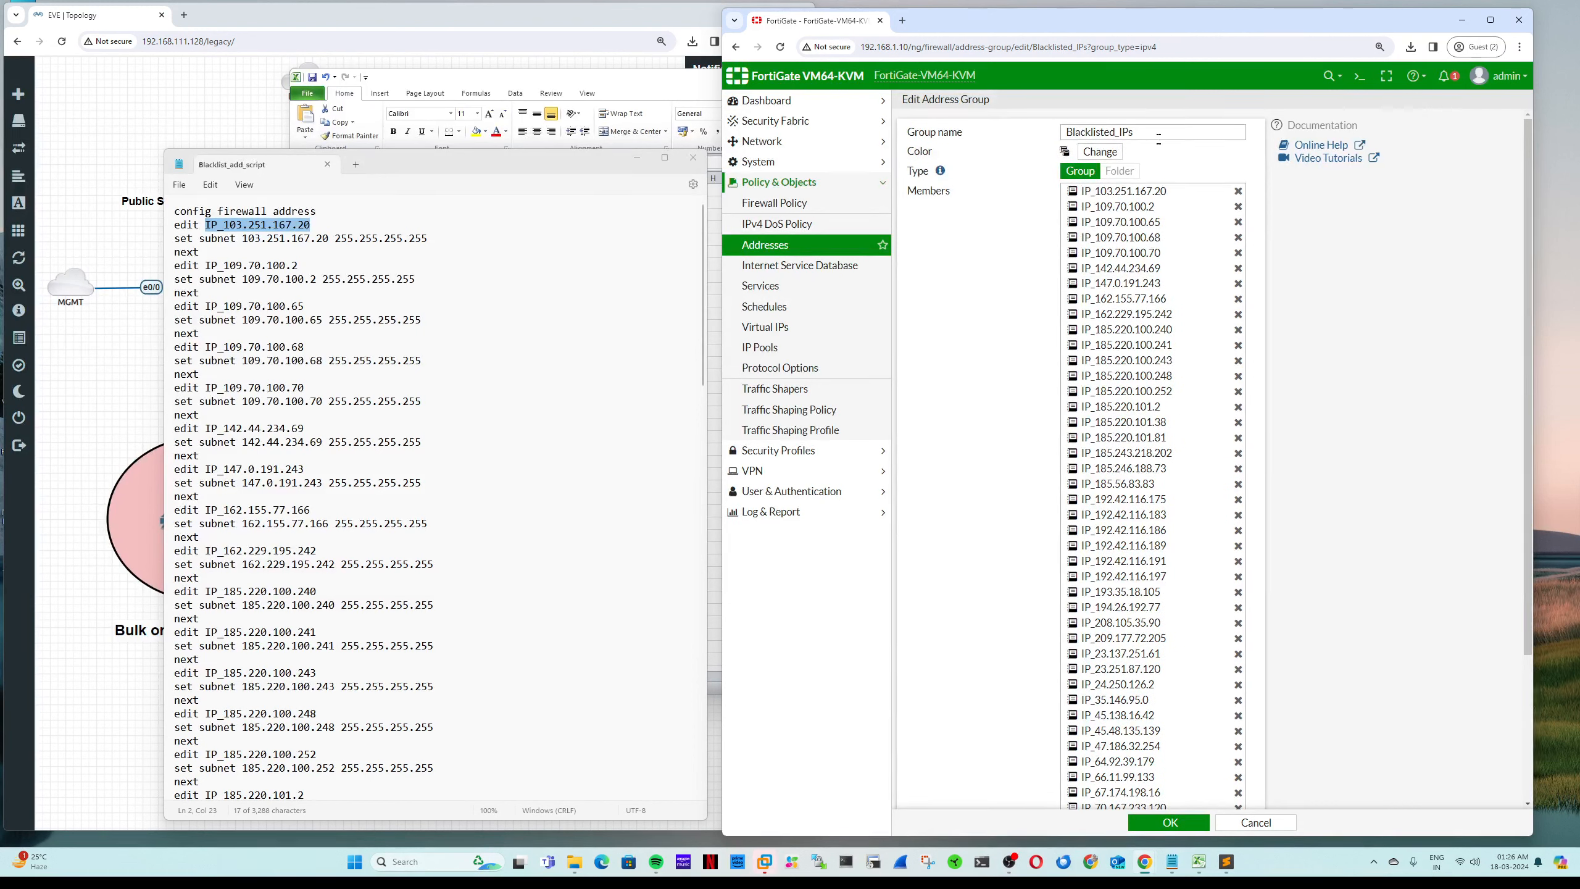
drag(1158, 134, 1050, 133)
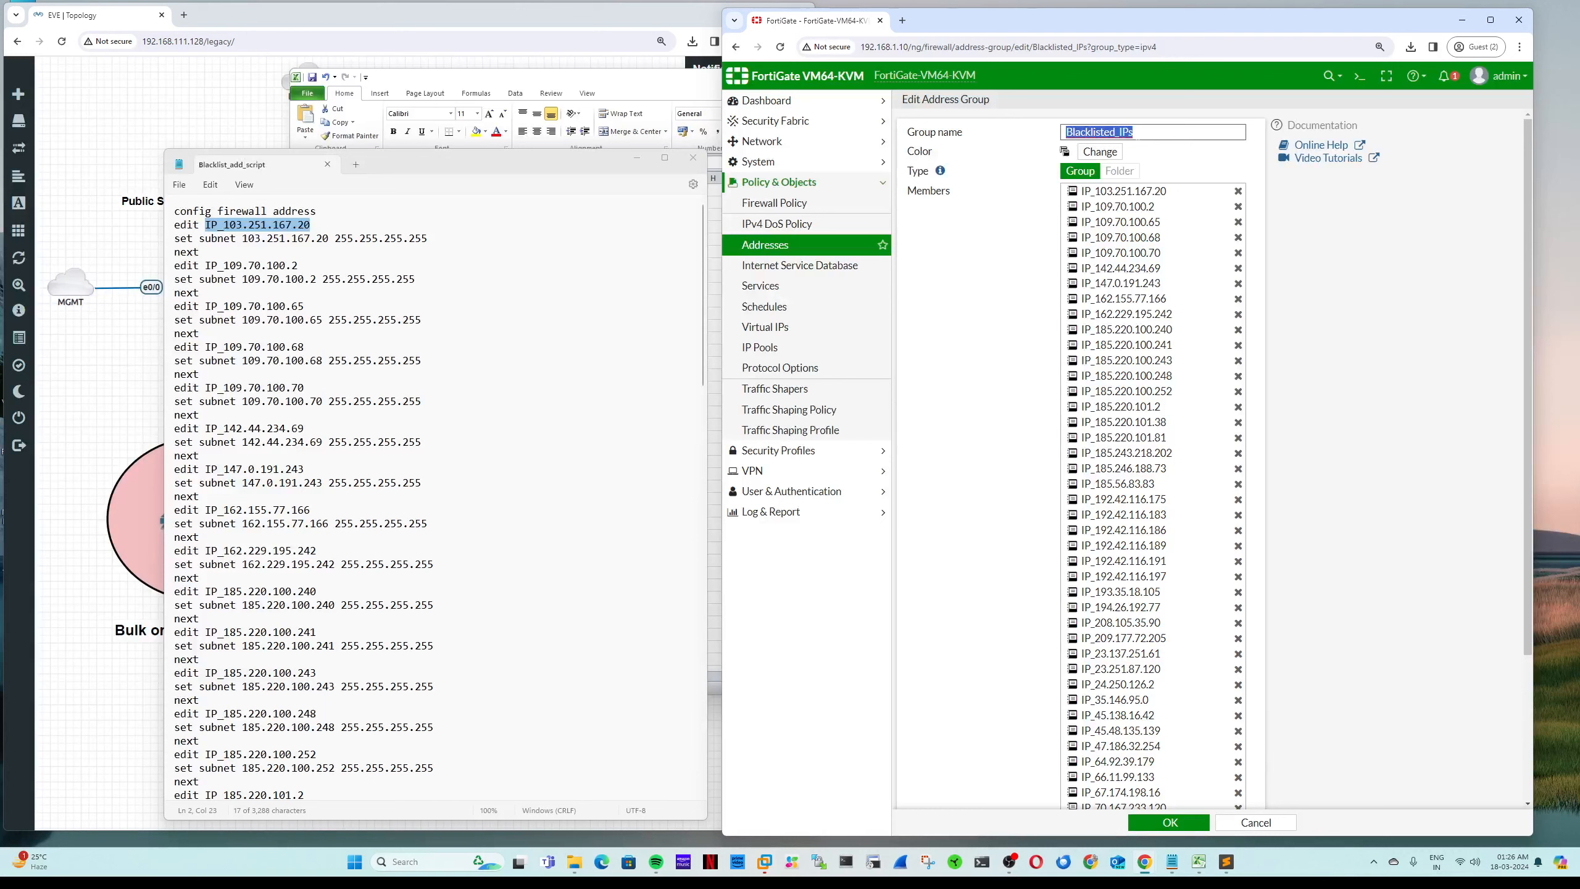
click(1254, 823)
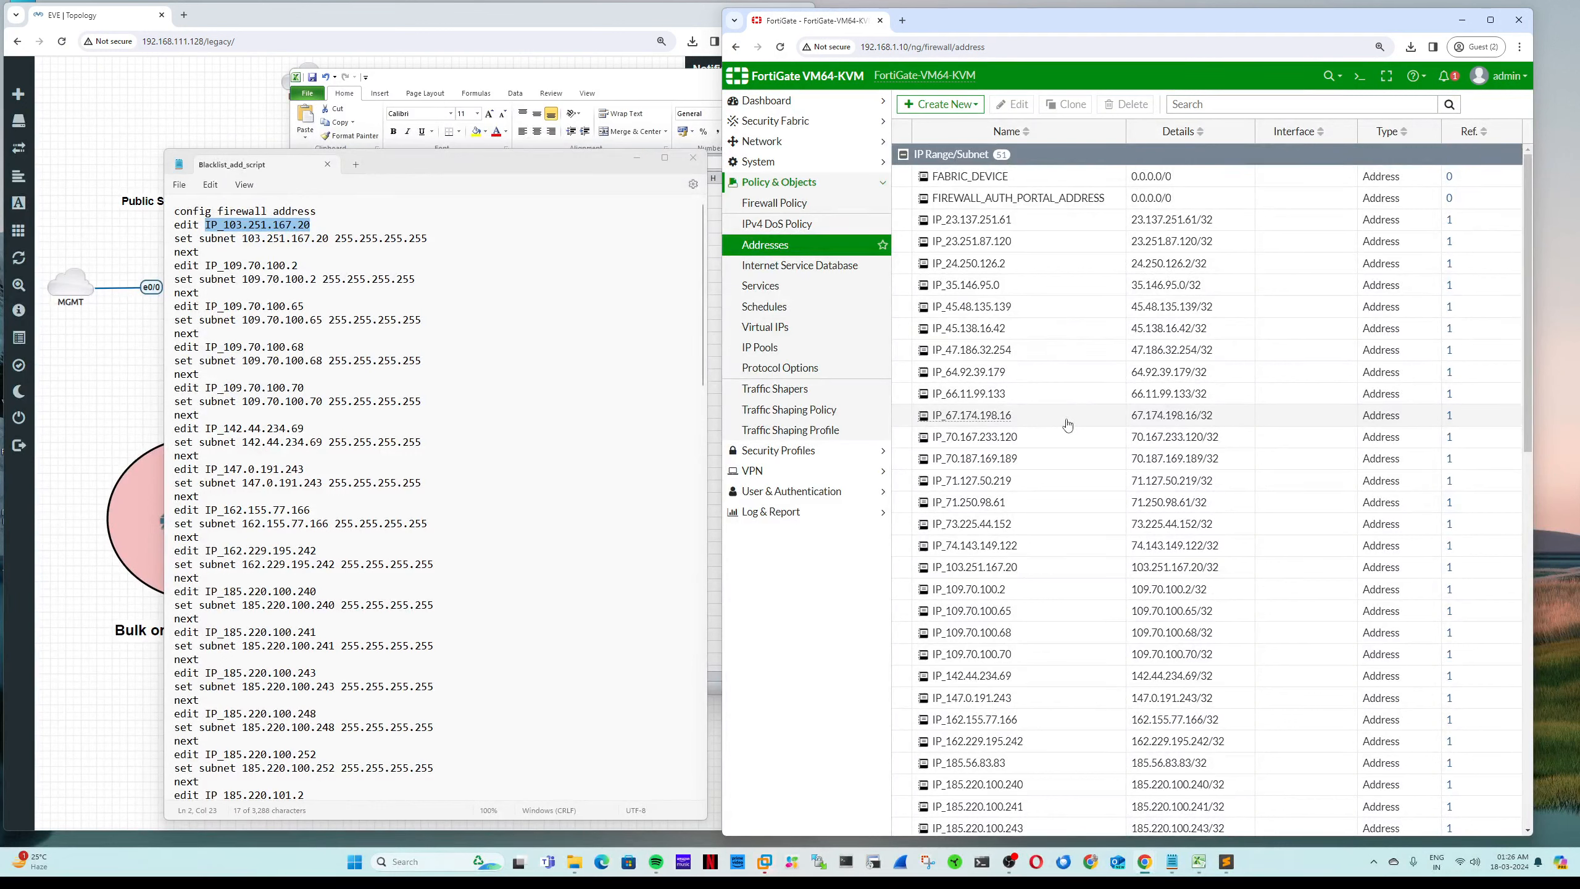
scroll(1068, 425, down, 12)
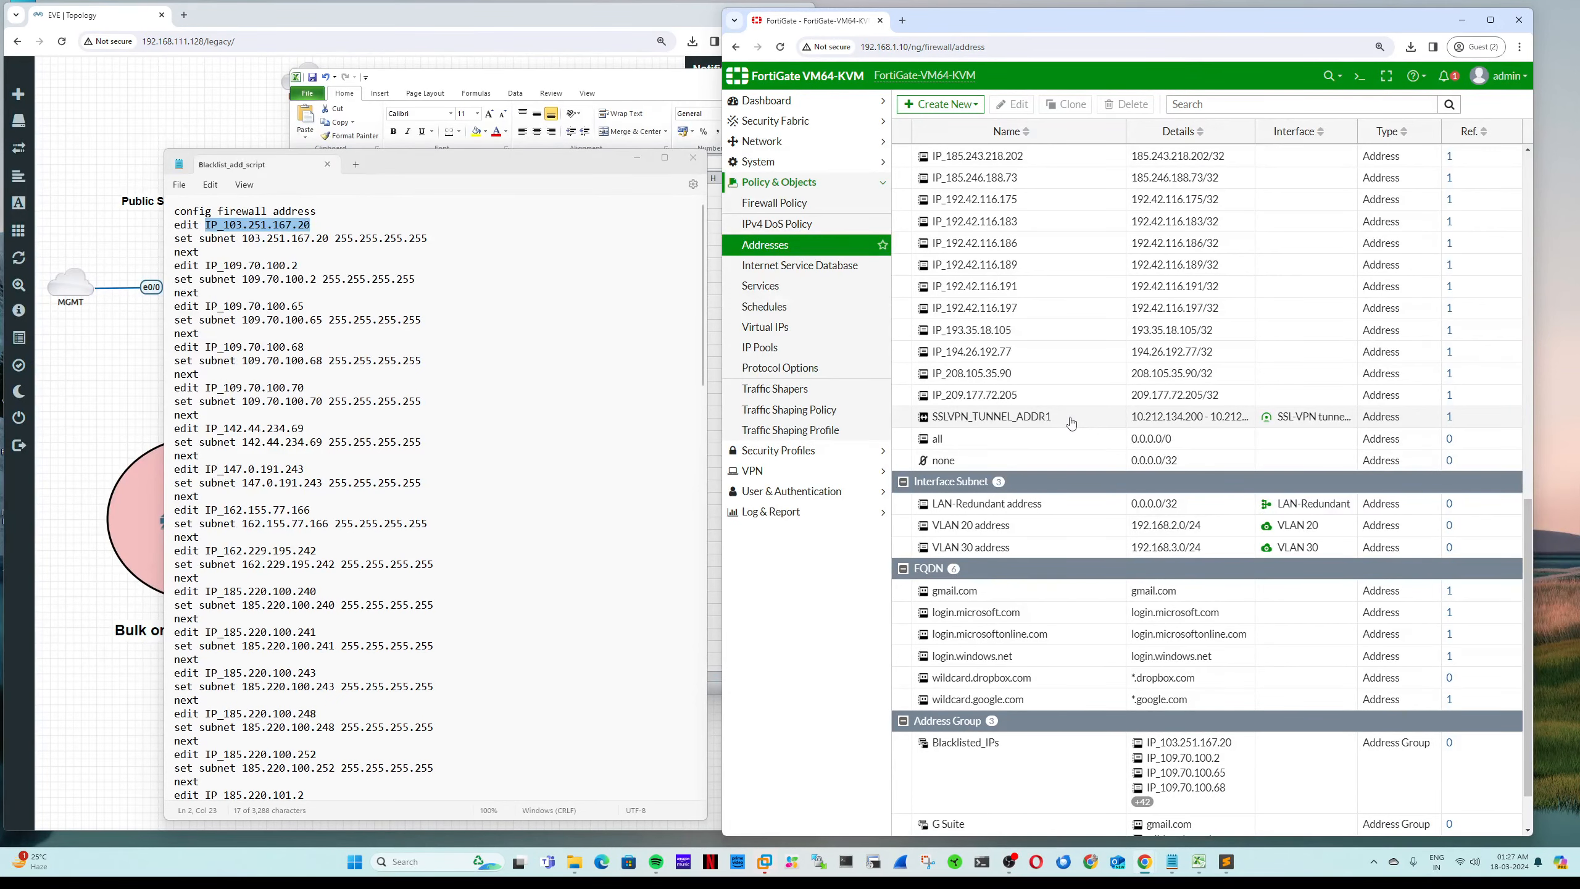
scroll(1071, 423, up, 6)
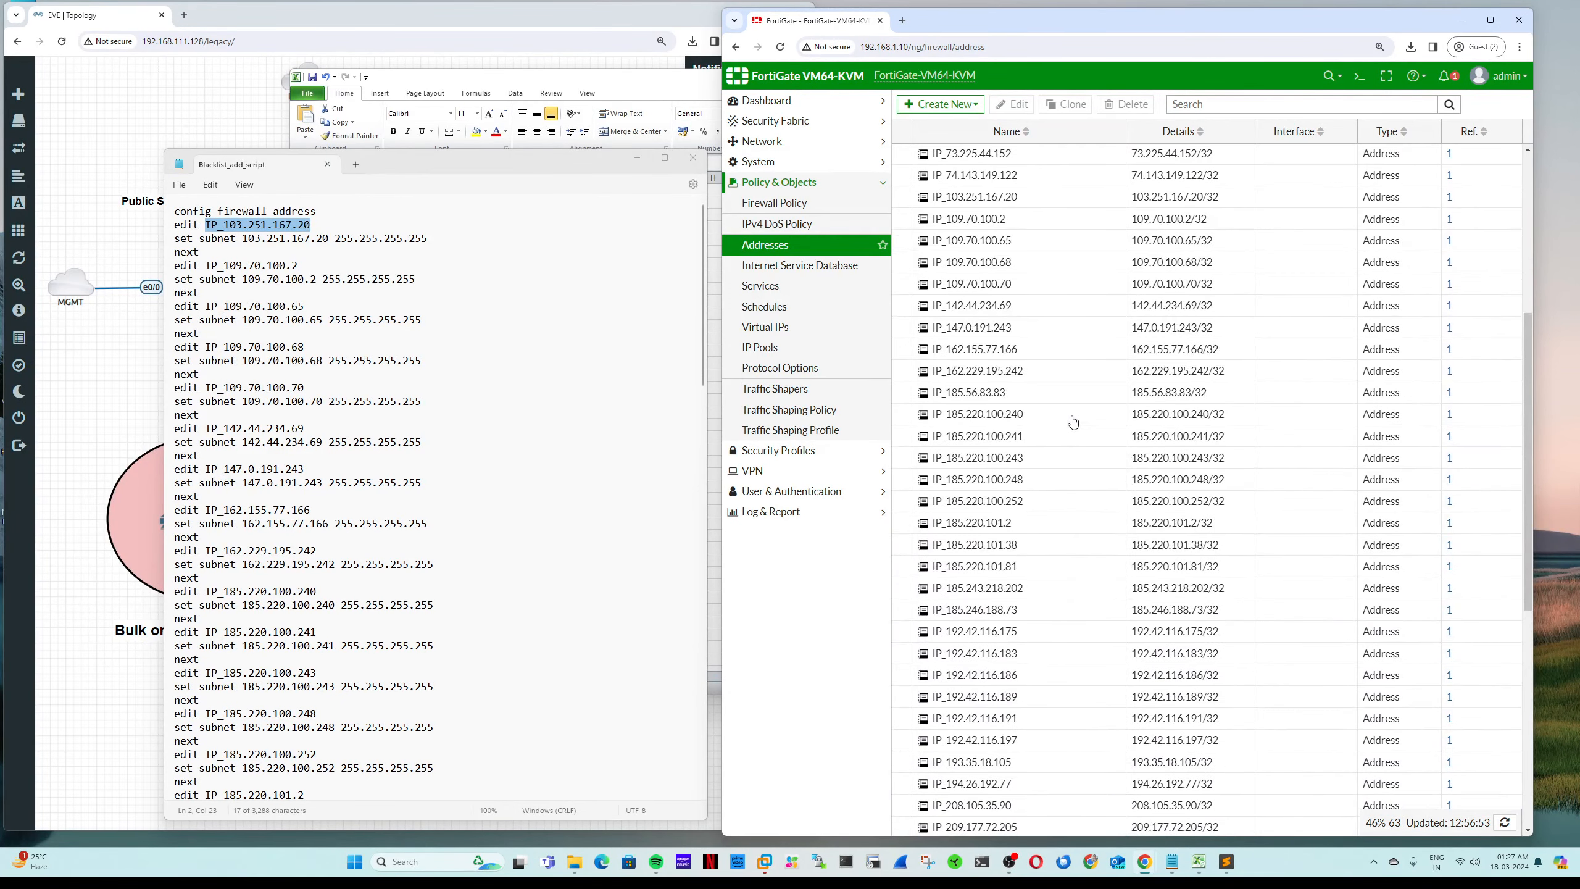